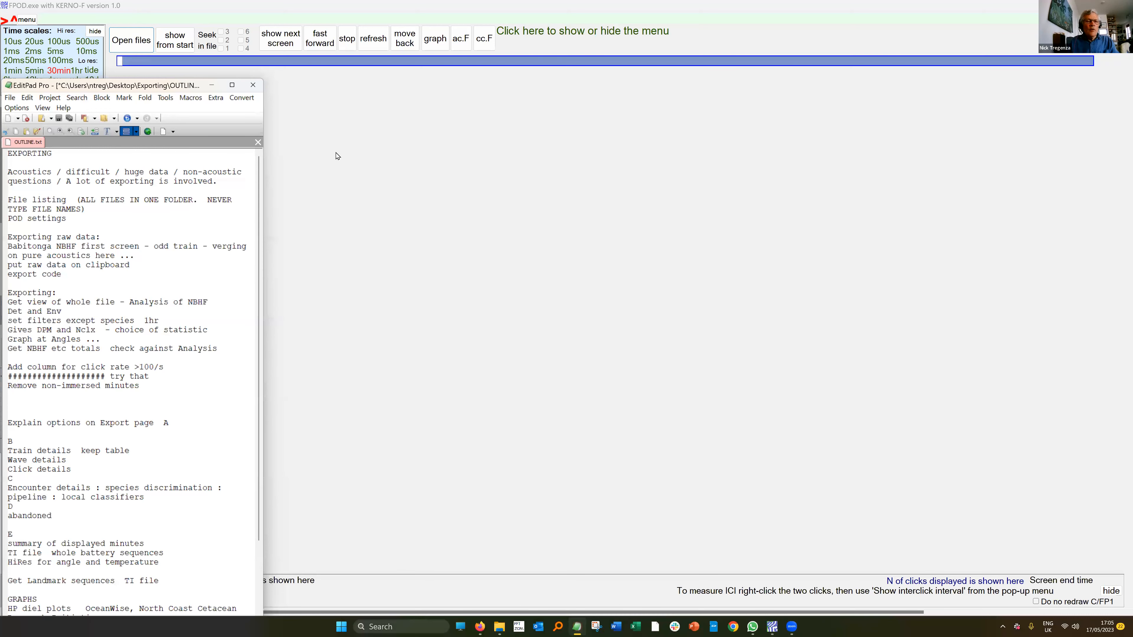
Step: Minimize the outline notes window and toggle the FPOD menu pages so that they are shown
left_click(266, 18)
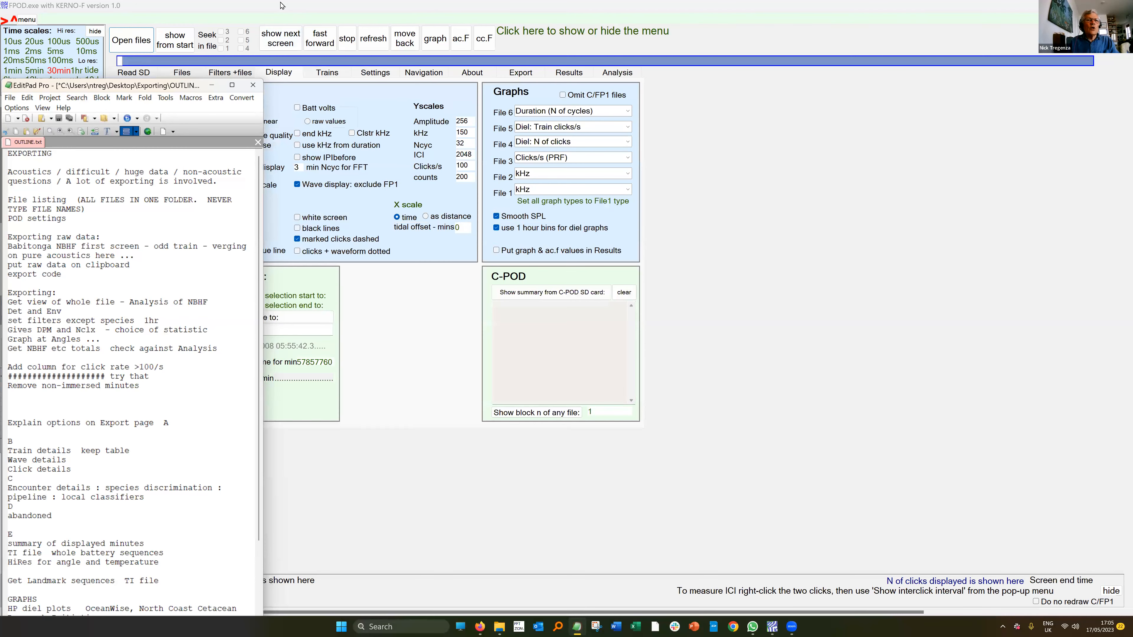
left_click(211, 85)
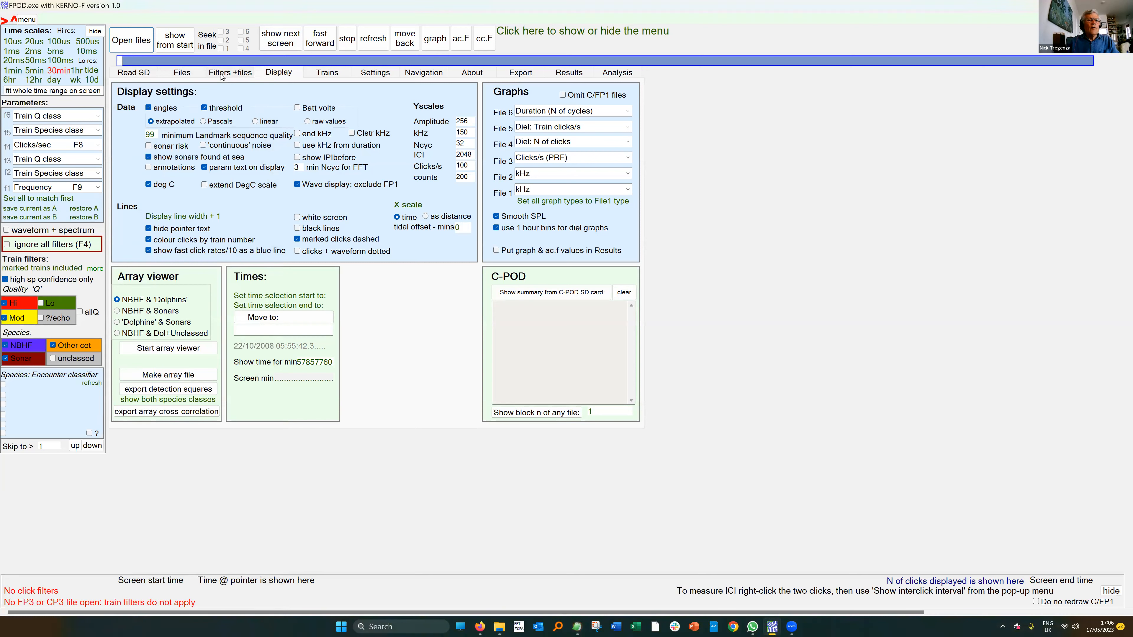
left_click(663, 36)
left_click(663, 36)
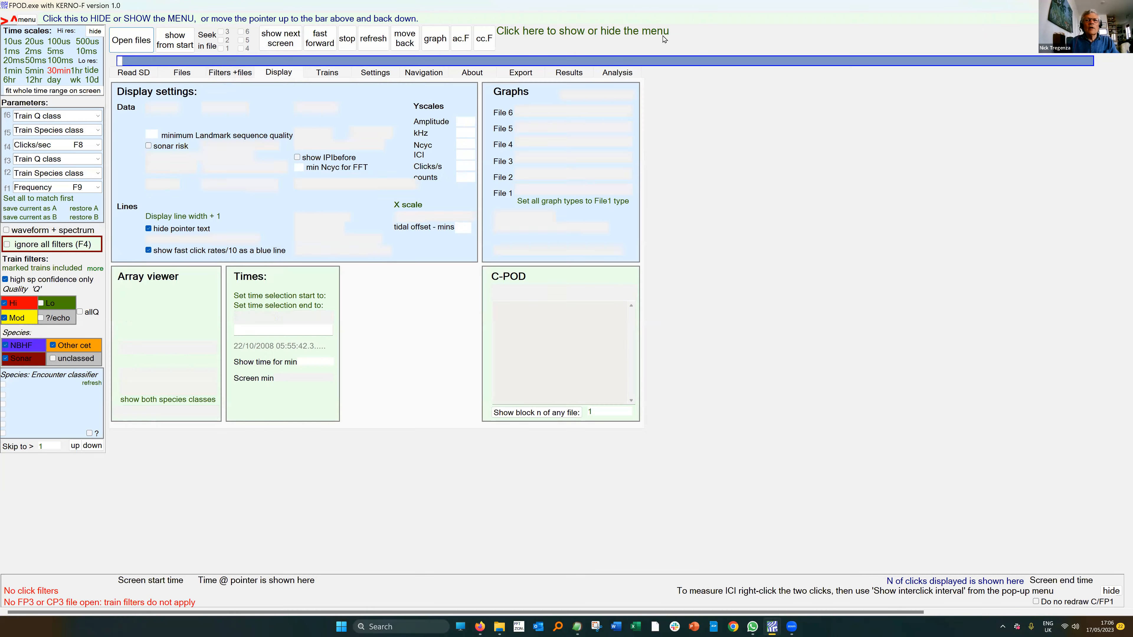
left_click(31, 20)
left_click(30, 19)
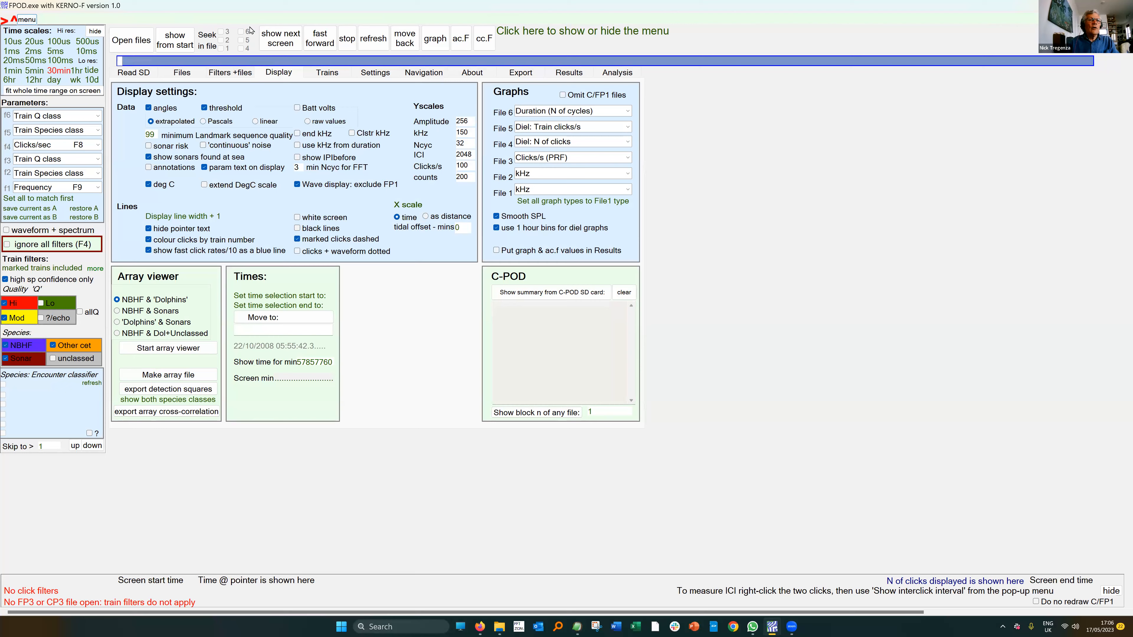
mouse_move(258, 5)
Step: Start a file times listing and browse to the FPOD > Britain > CATT folder on Elements (F:), filtering for FP3 files only
left_click(230, 73)
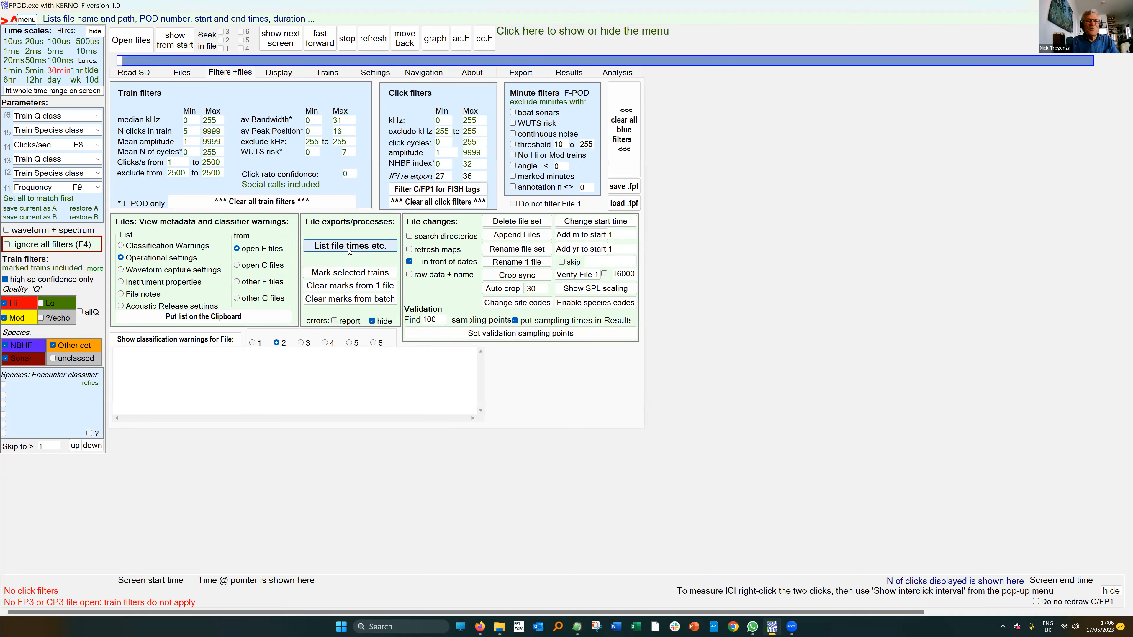
left_click(349, 246)
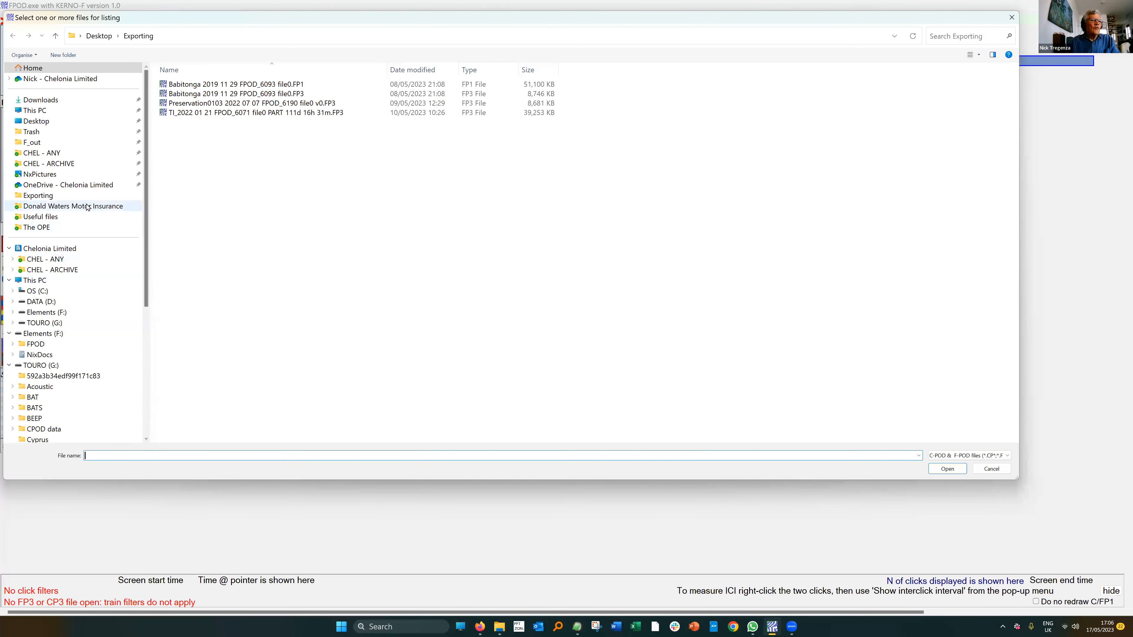
left_click(36, 344)
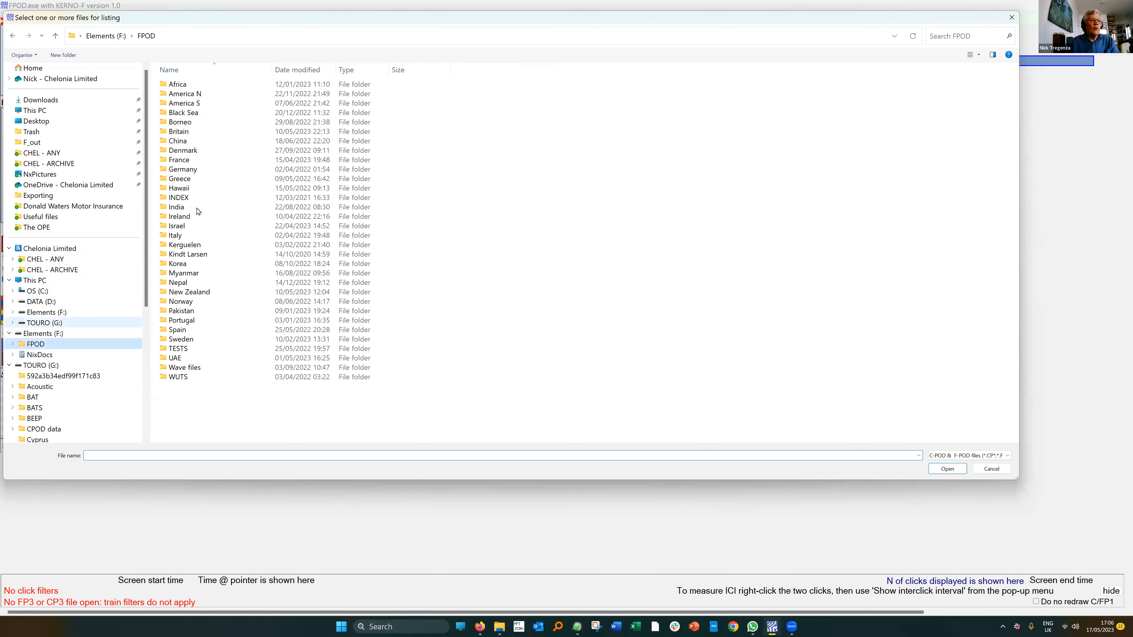
double_click(186, 131)
double_click(181, 95)
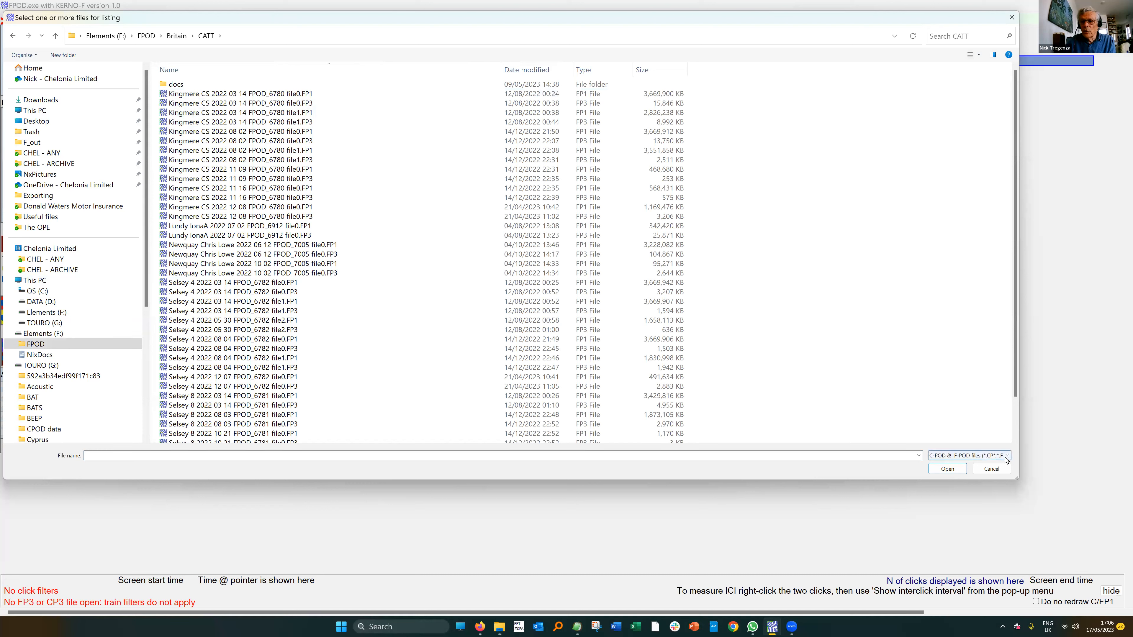
left_click(1007, 456)
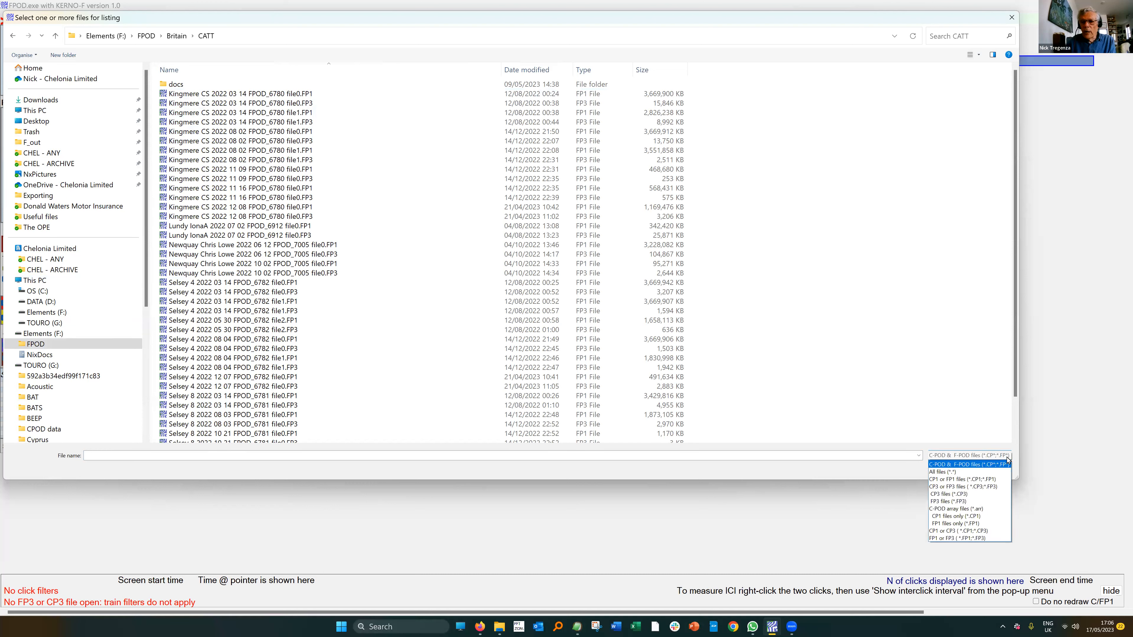
left_click(975, 502)
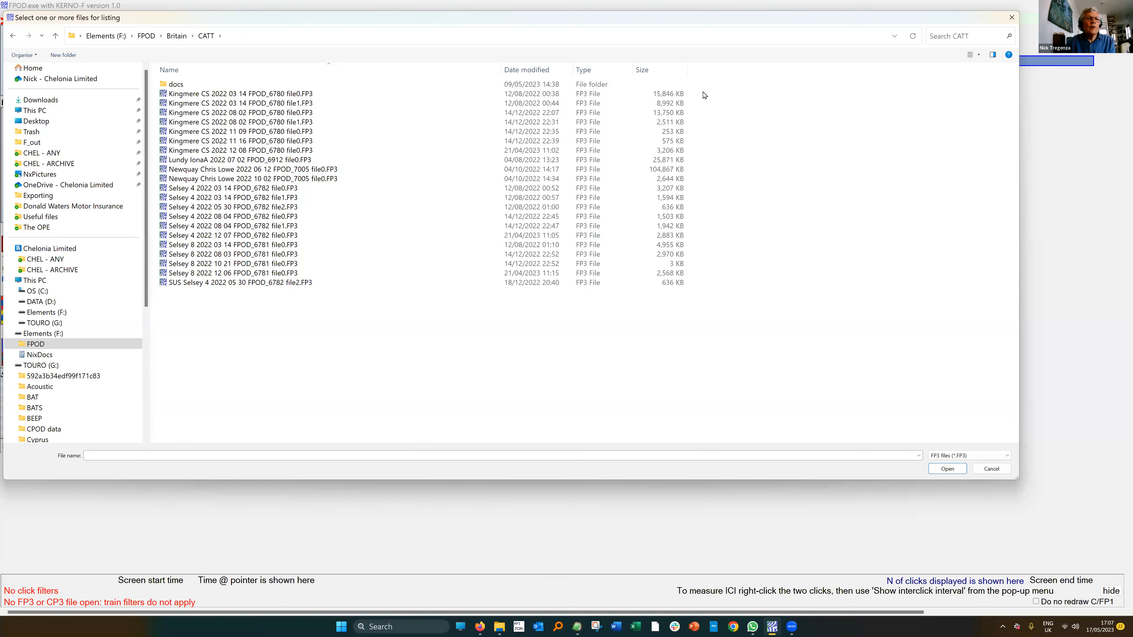
Step: List the times of all FP3 files in the CATT folder and cut the results to the clipboard
left_click_drag(704, 94, 636, 287)
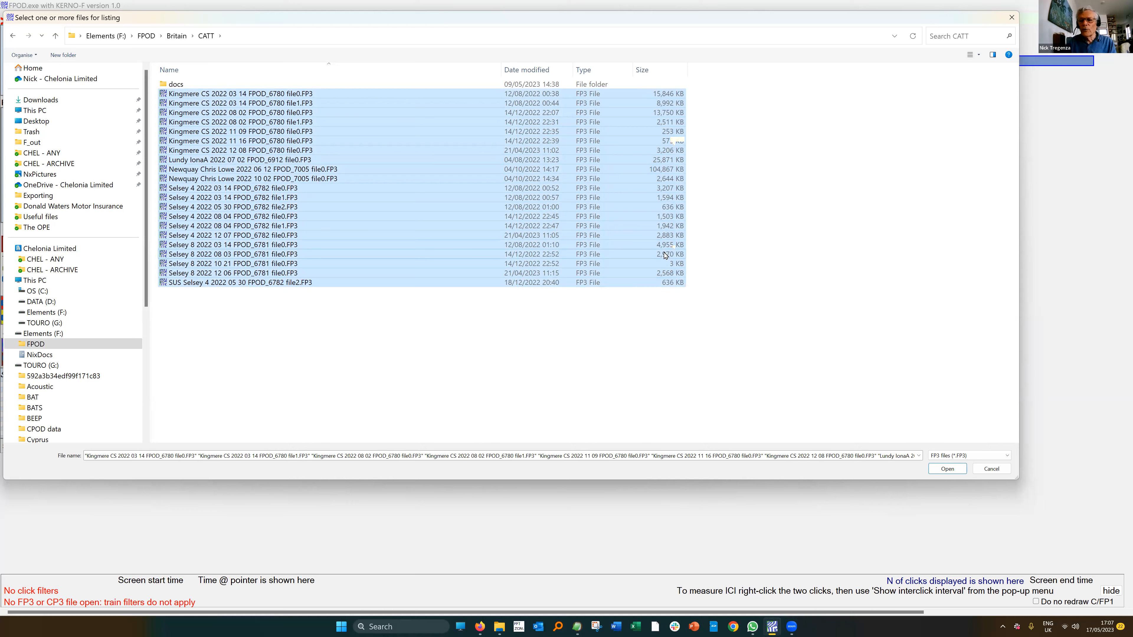
left_click(947, 468)
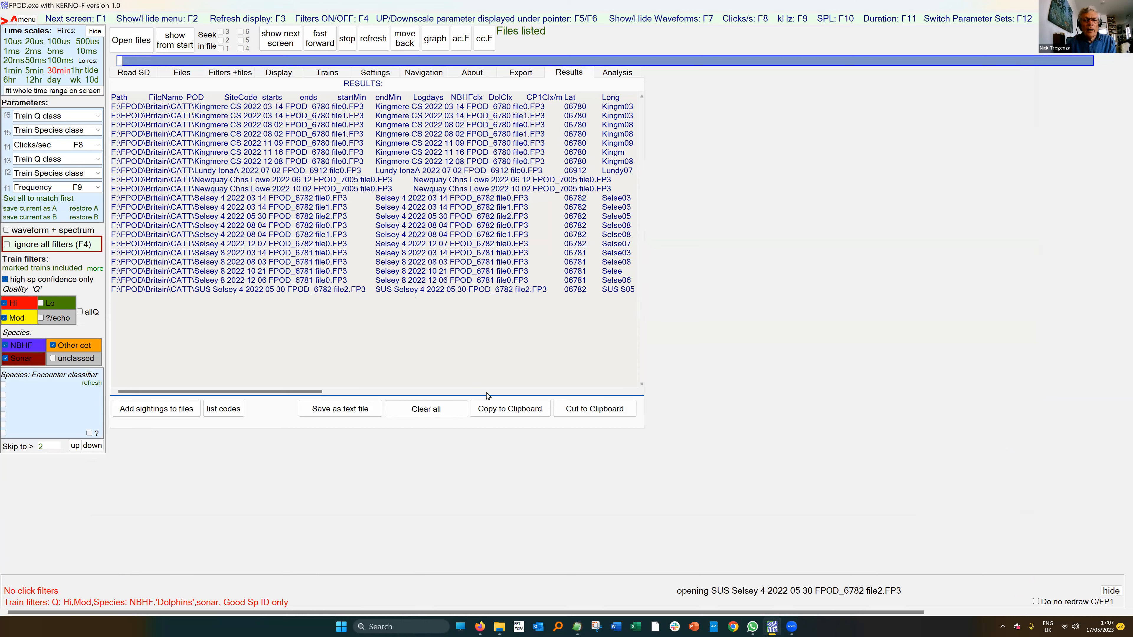
left_click(588, 411)
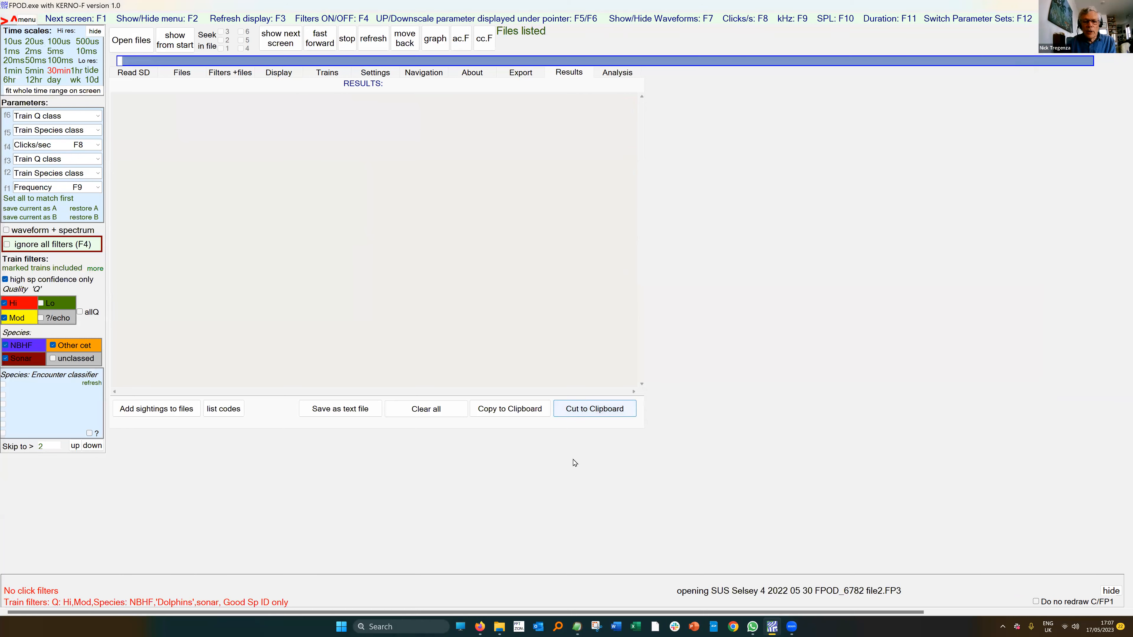
Step: Switch to Excel, paste the file listing into a blank workbook and zoom the sheet to 160%
left_click(637, 626)
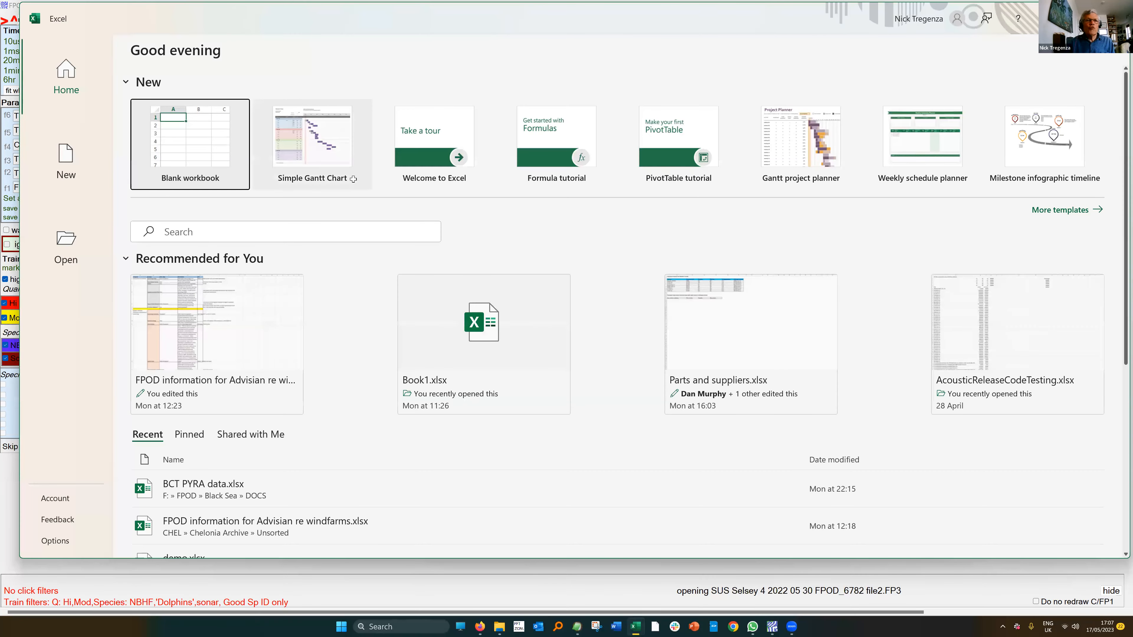
key("Return")
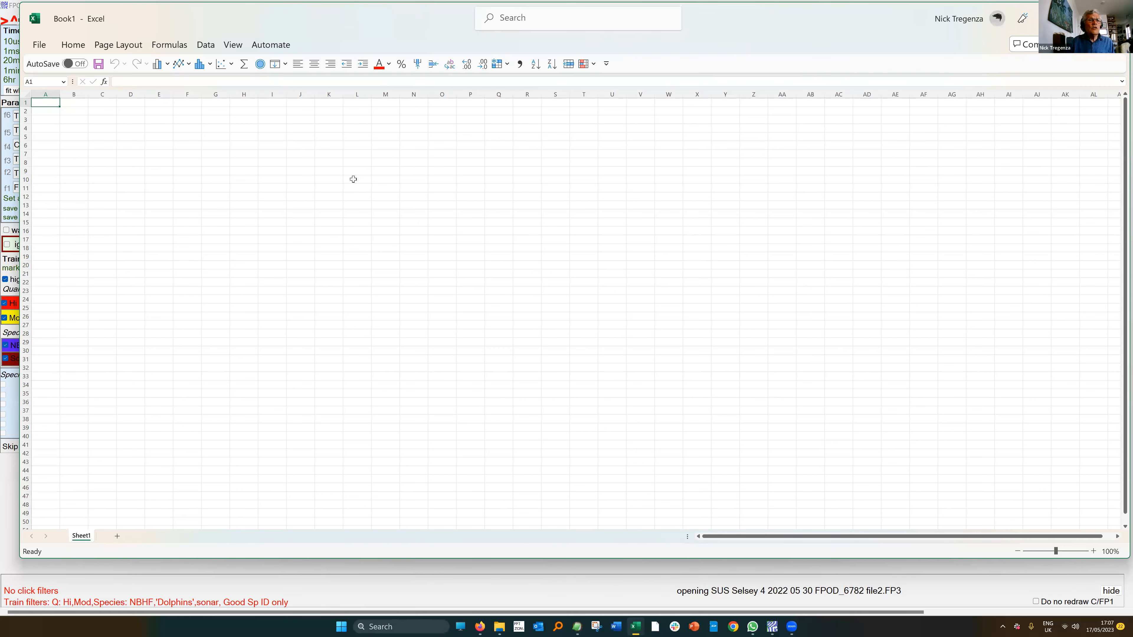
key("ctrl+v")
left_click_drag(1061, 553, 1064, 552)
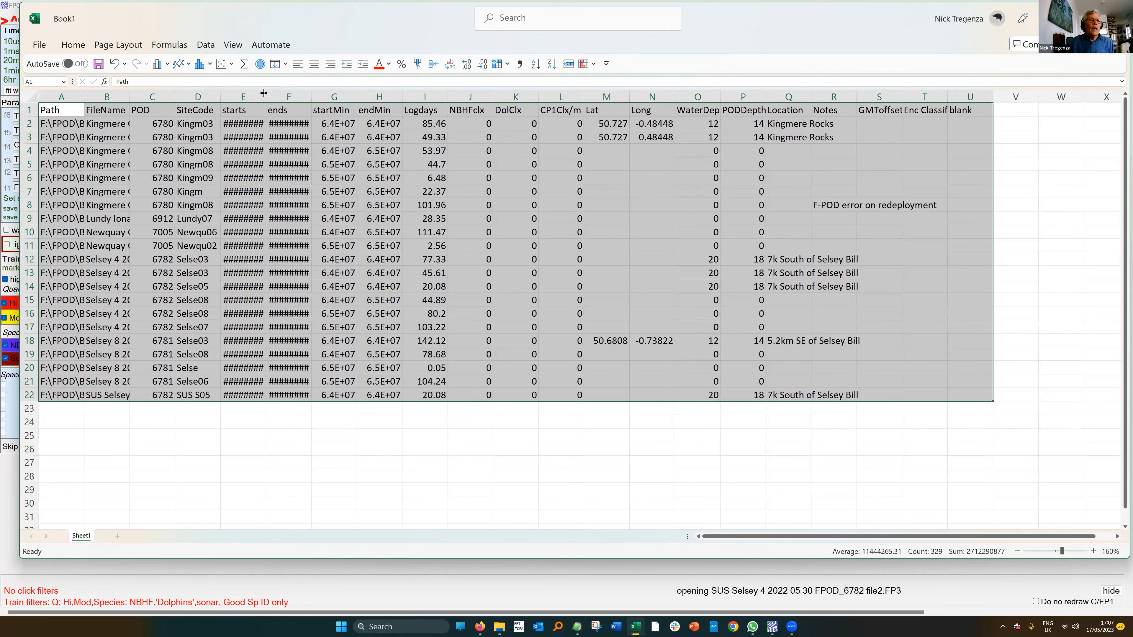
Step: Widen the starts and ends columns so that their full dates and times fit
left_click_drag(266, 92, 346, 94)
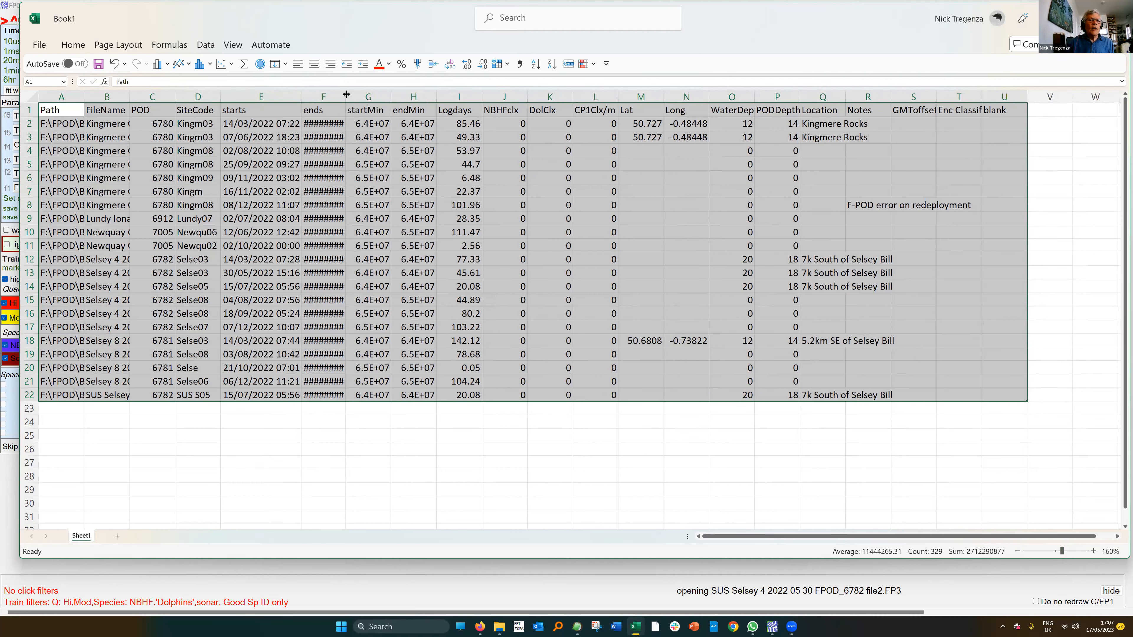
left_click(346, 94)
double_click(344, 92)
Step: Delete the Path, FileName and POD columns, and autofit the columns from startMin to Enc Classifier
left_click(62, 96)
left_click_drag(63, 96, 141, 101)
right_click(128, 150)
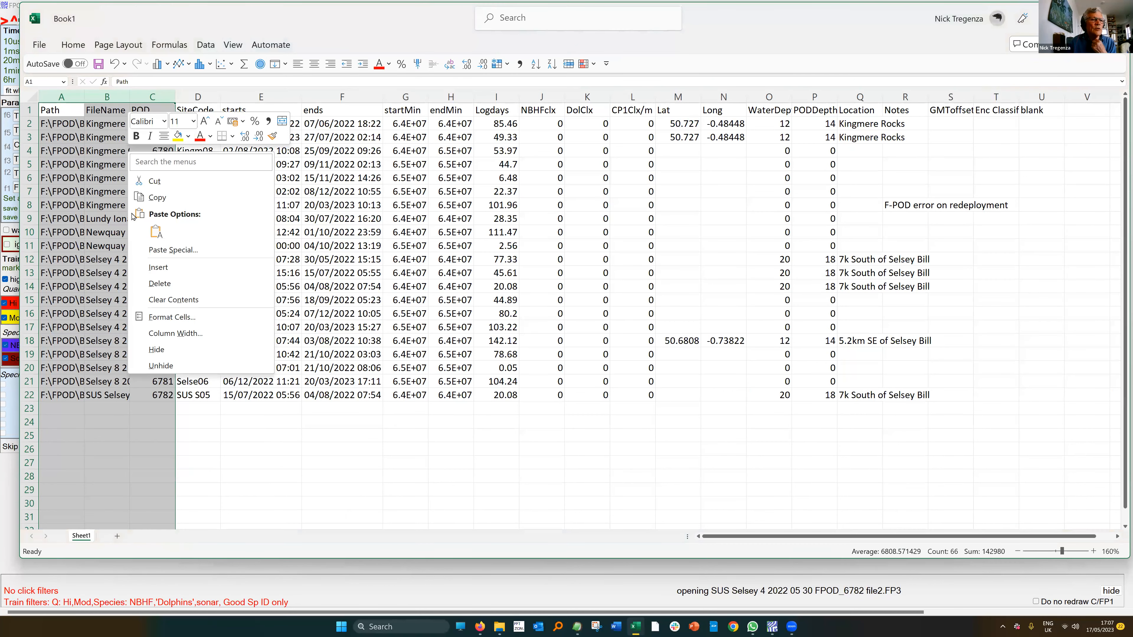
left_click(157, 288)
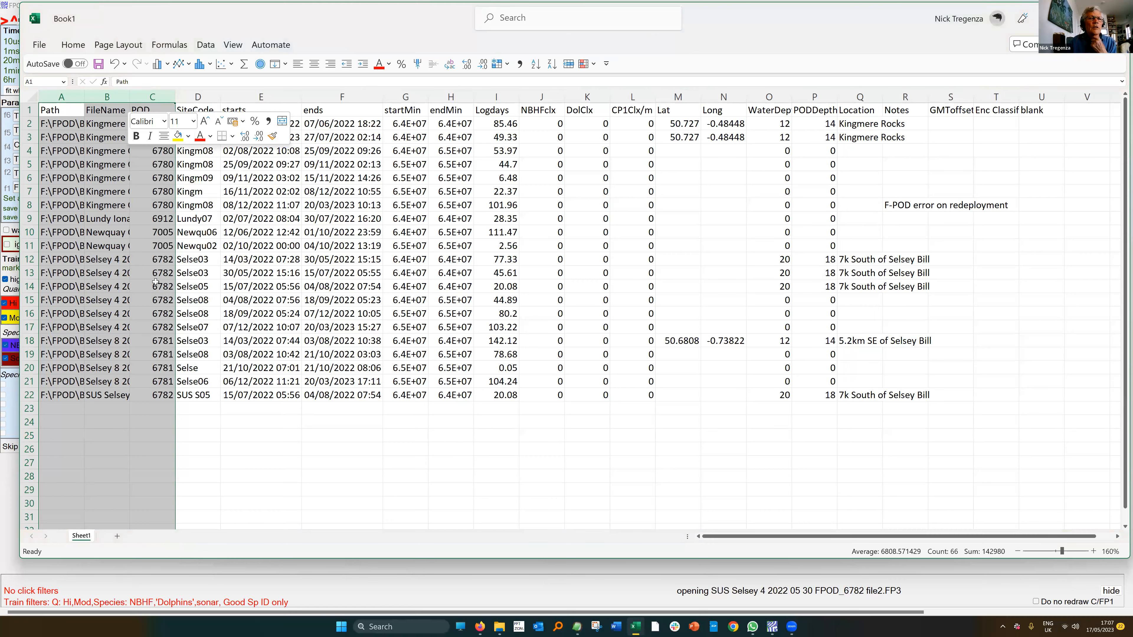
left_click_drag(275, 97, 859, 91)
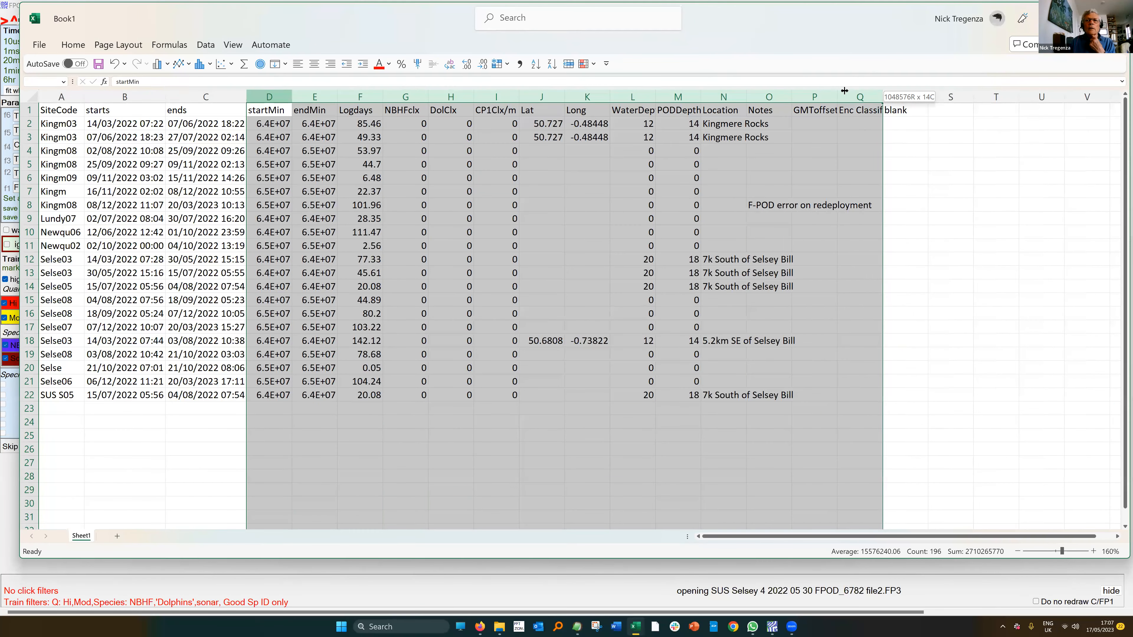
double_click(292, 98)
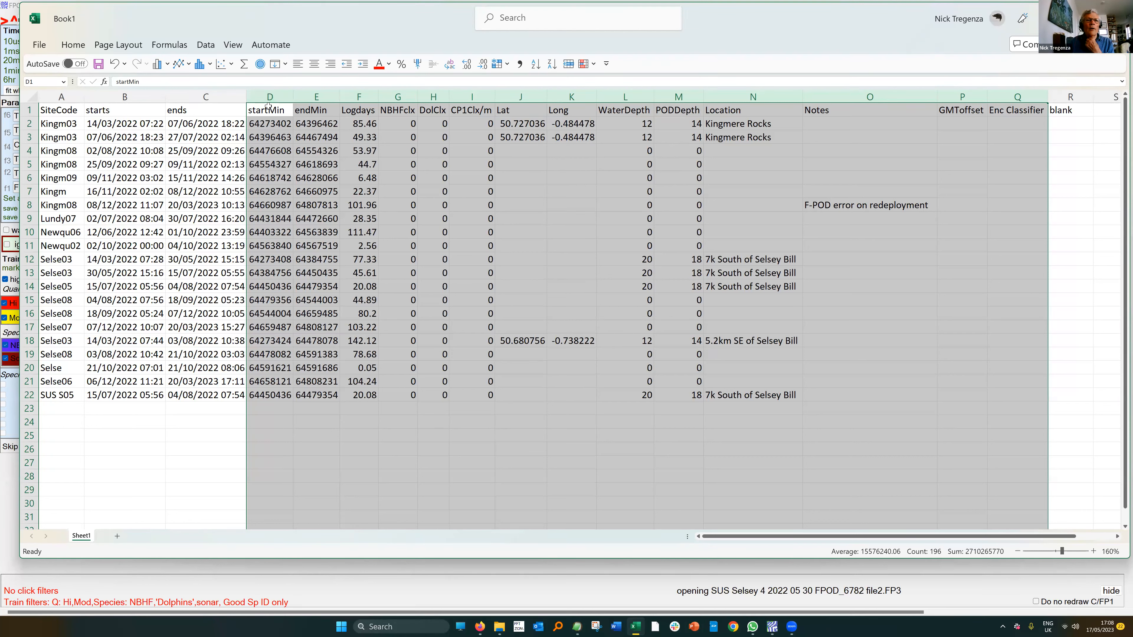
Step: Plot the startMin and endMin columns for all files as a clustered column chart and enlarge it for inspection
left_click_drag(260, 111, 319, 395)
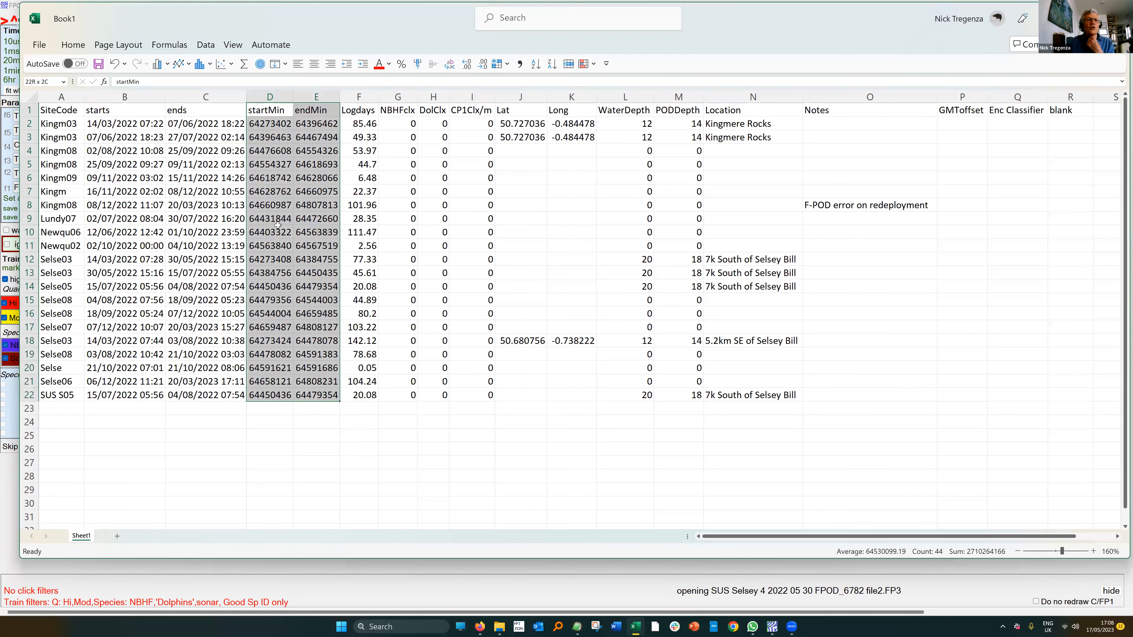
left_click(160, 67)
left_click(169, 107)
left_click_drag(646, 228, 432, 118)
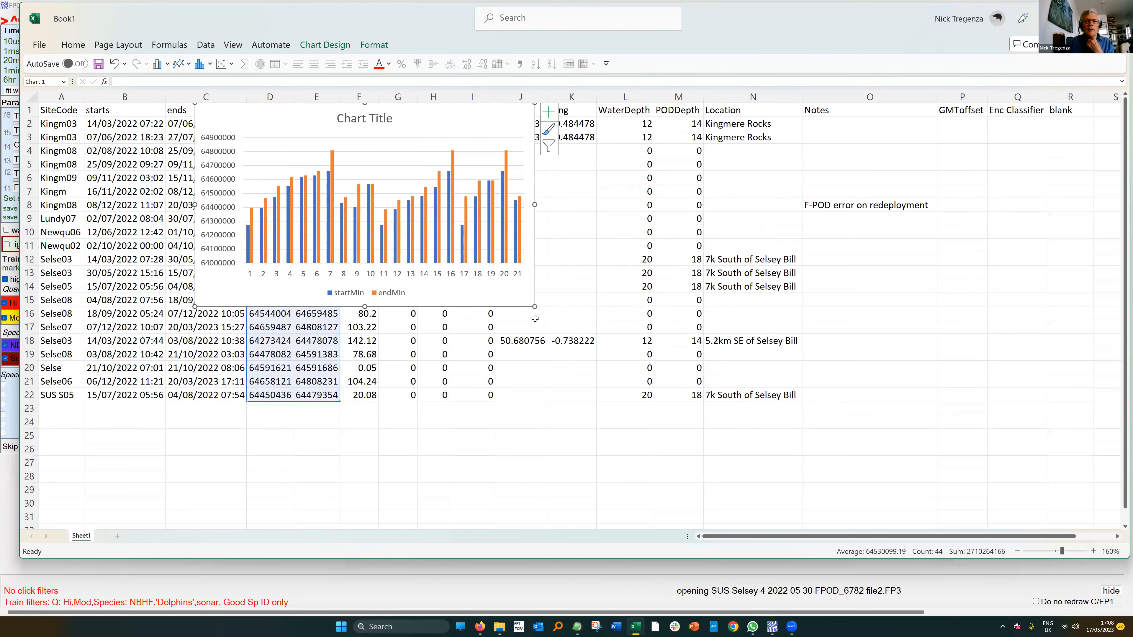
left_click_drag(534, 307, 879, 460)
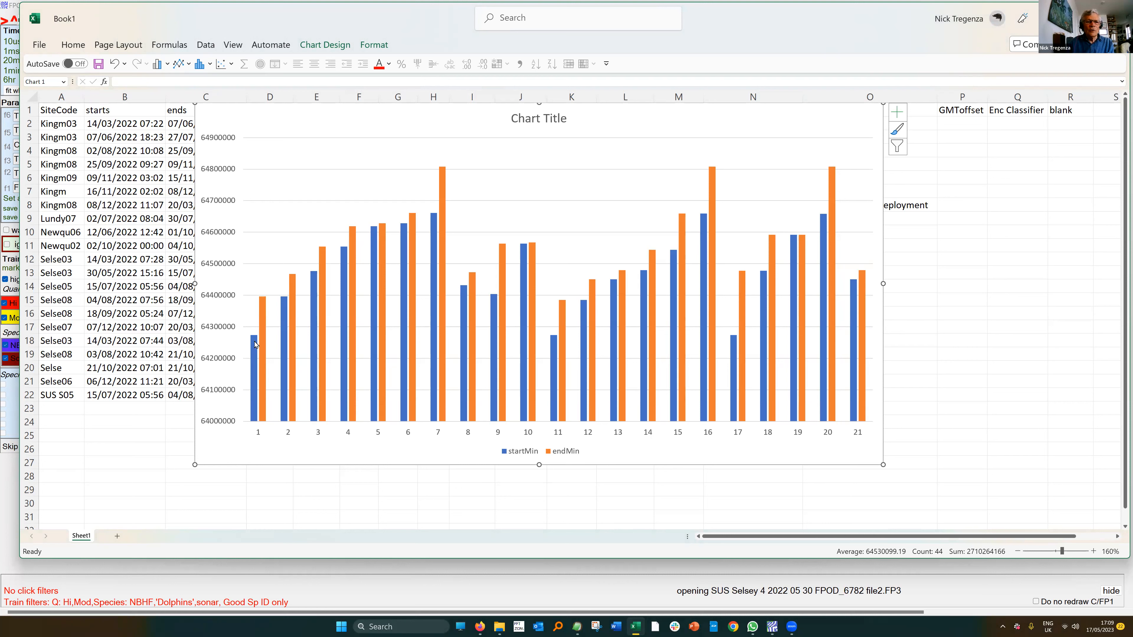
mouse_move(252, 342)
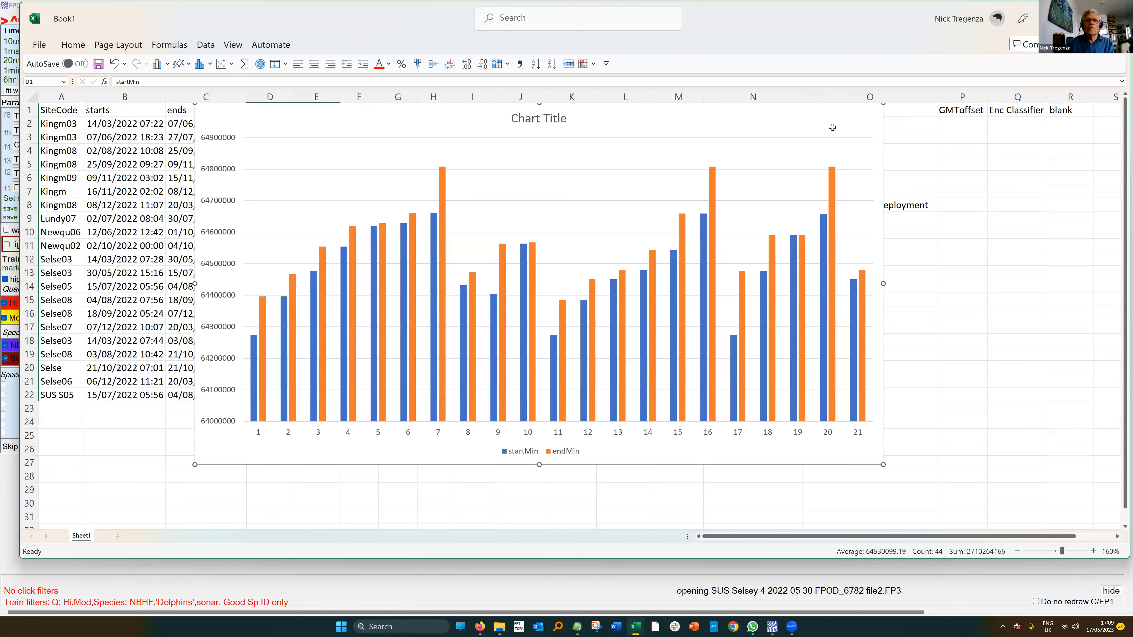
Step: Delete the column chart and close the workbook without saving it
key("Delete")
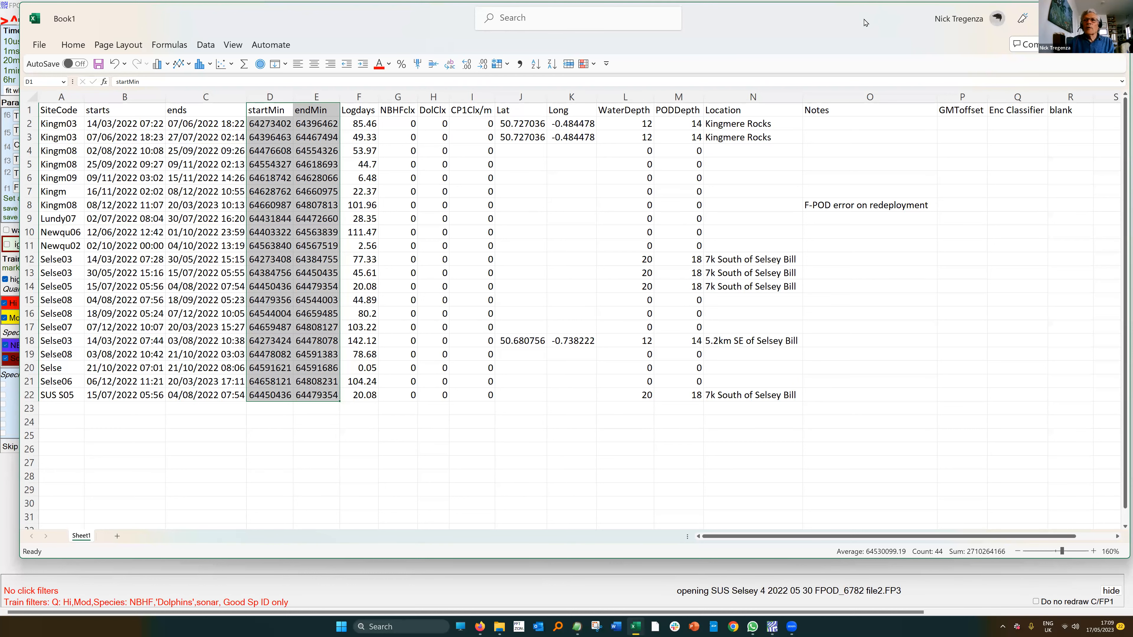
left_click_drag(855, 17, 853, 25)
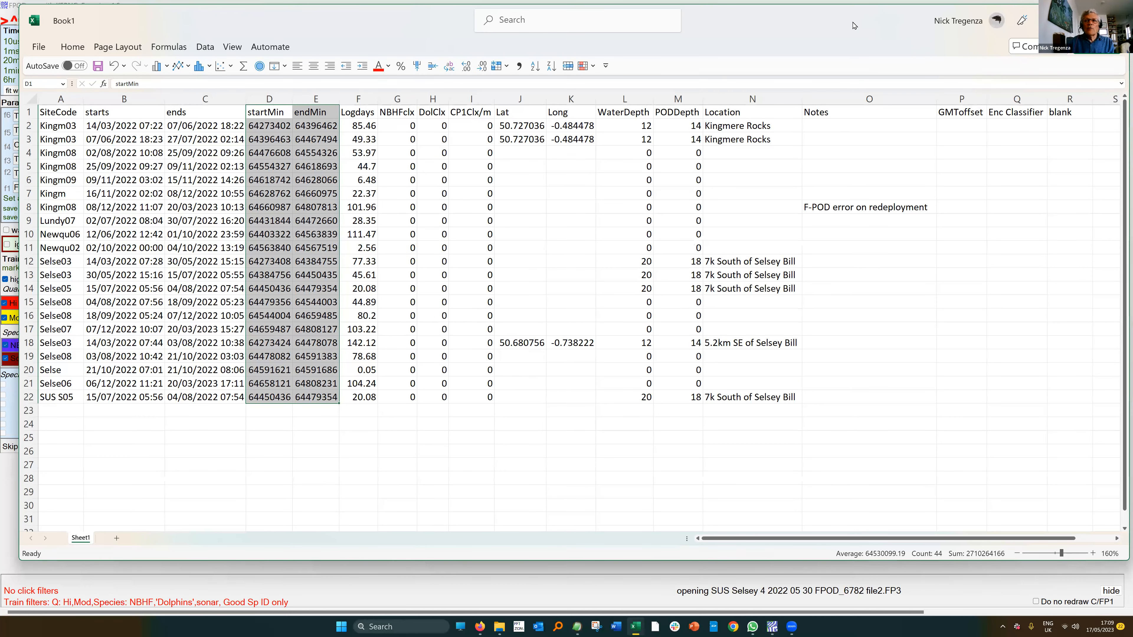
left_click_drag(852, 25, 742, 87)
left_click(999, 80)
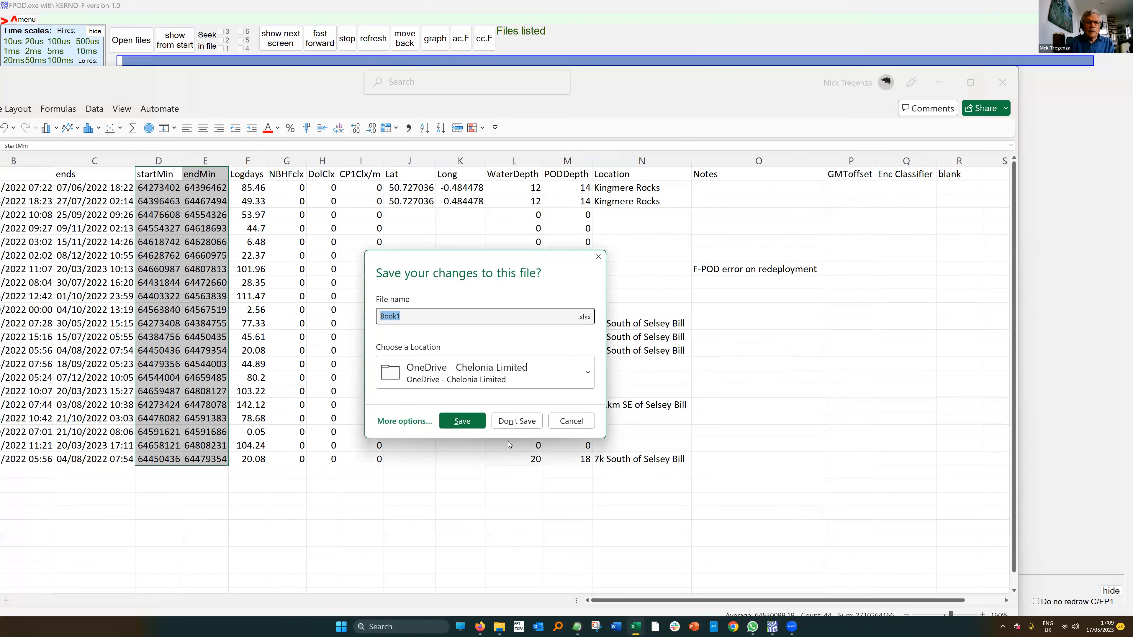
left_click(518, 421)
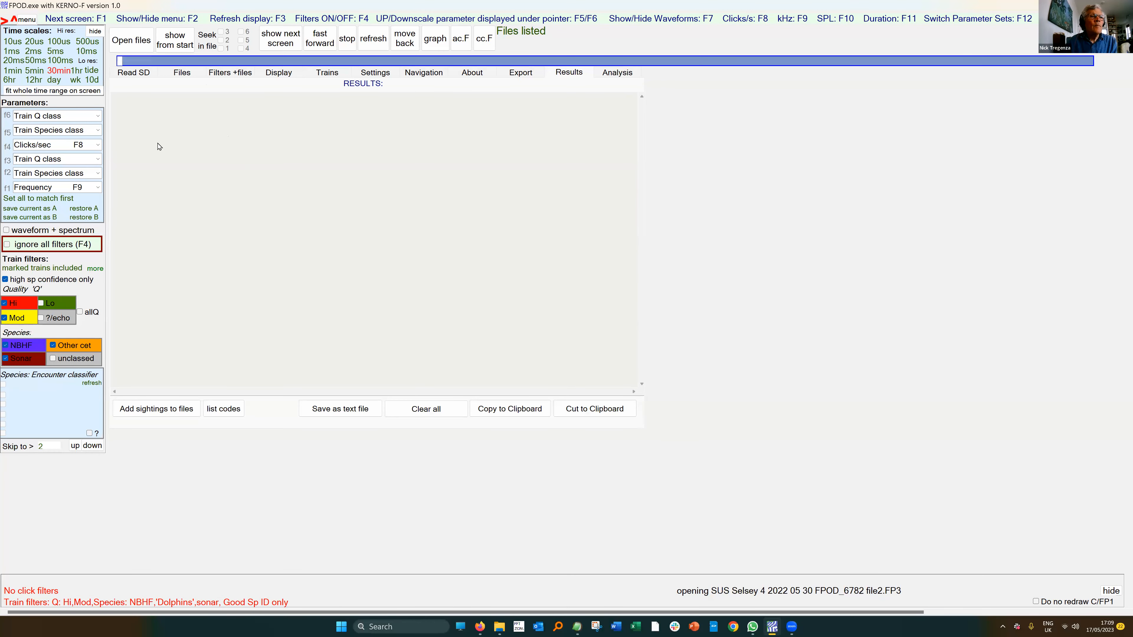
Step: Switch to the OUTLINE.txt notes in EditPad Pro and review the file listing advice on folders and file names
left_click(577, 627)
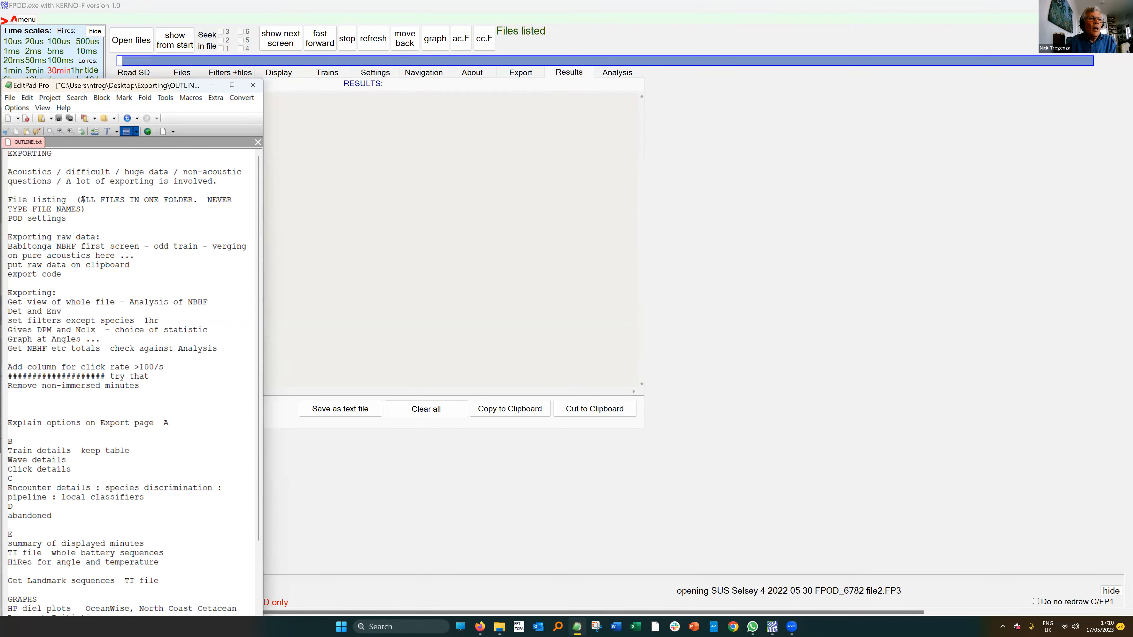
left_click(194, 199)
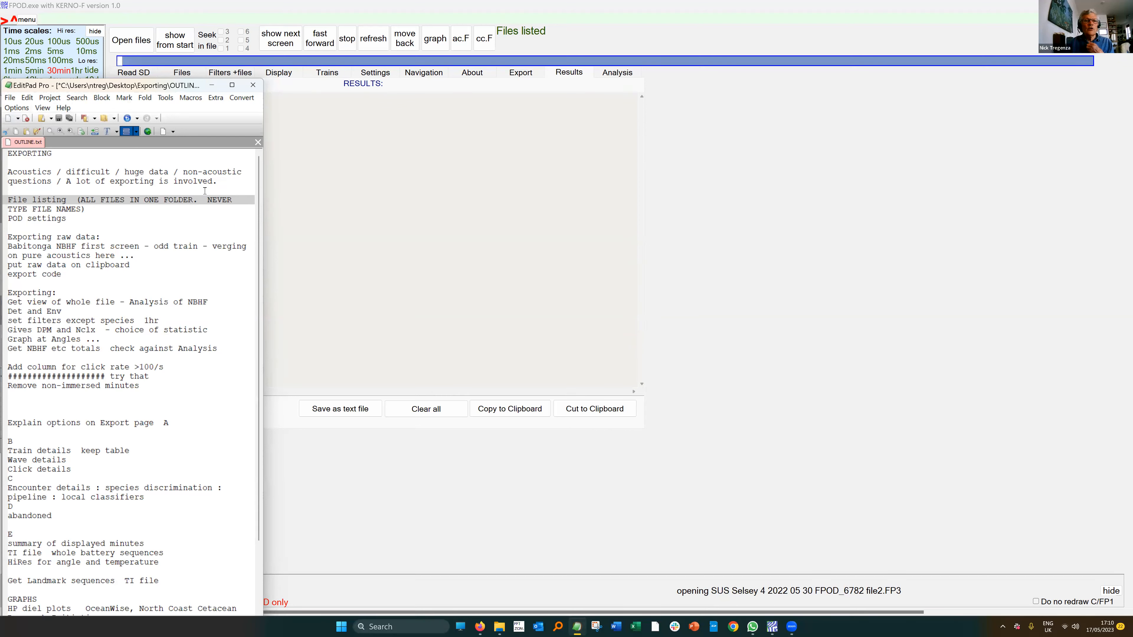
left_click(213, 200)
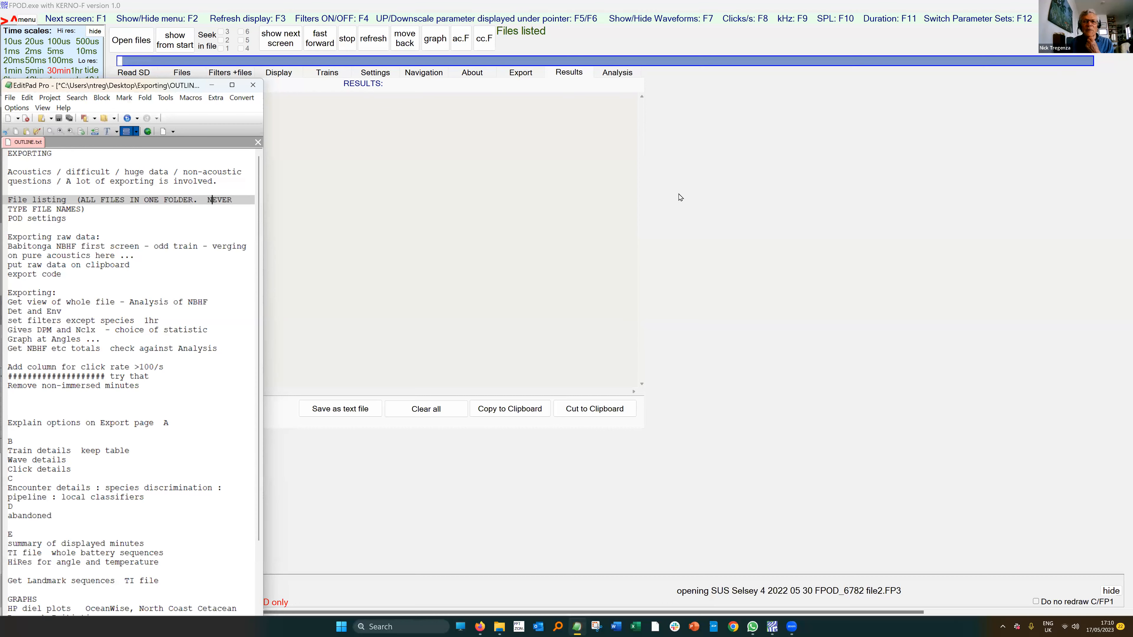
left_click(86, 208)
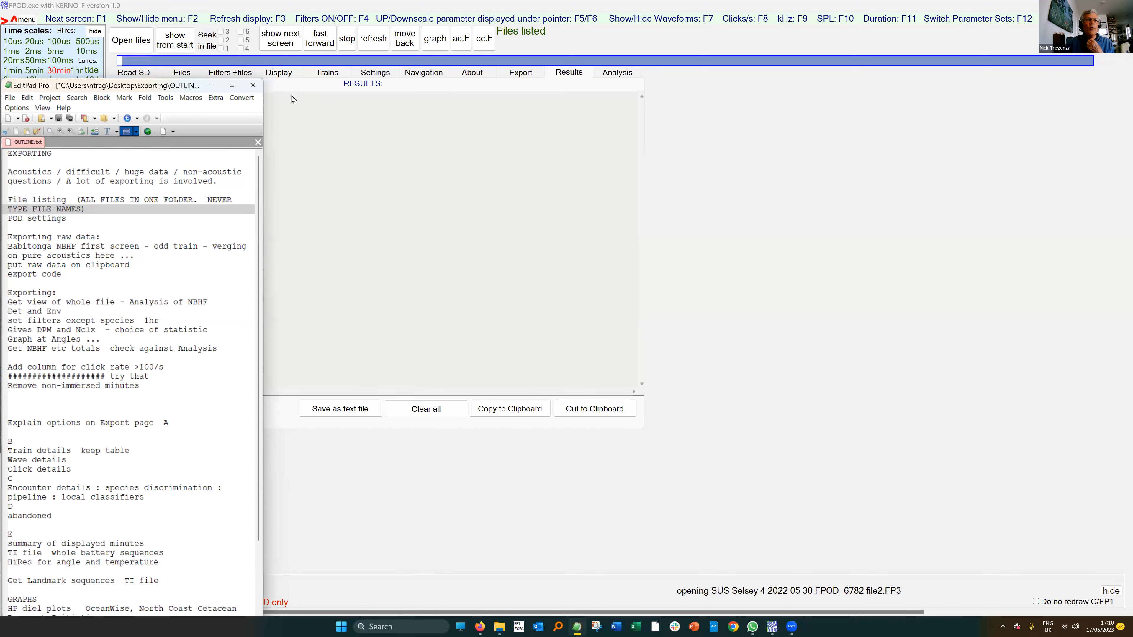
Step: Switch to the F-POD app and put the operational settings of all other F files of type FP3 in the CATT folder on the clipboard
left_click(244, 74)
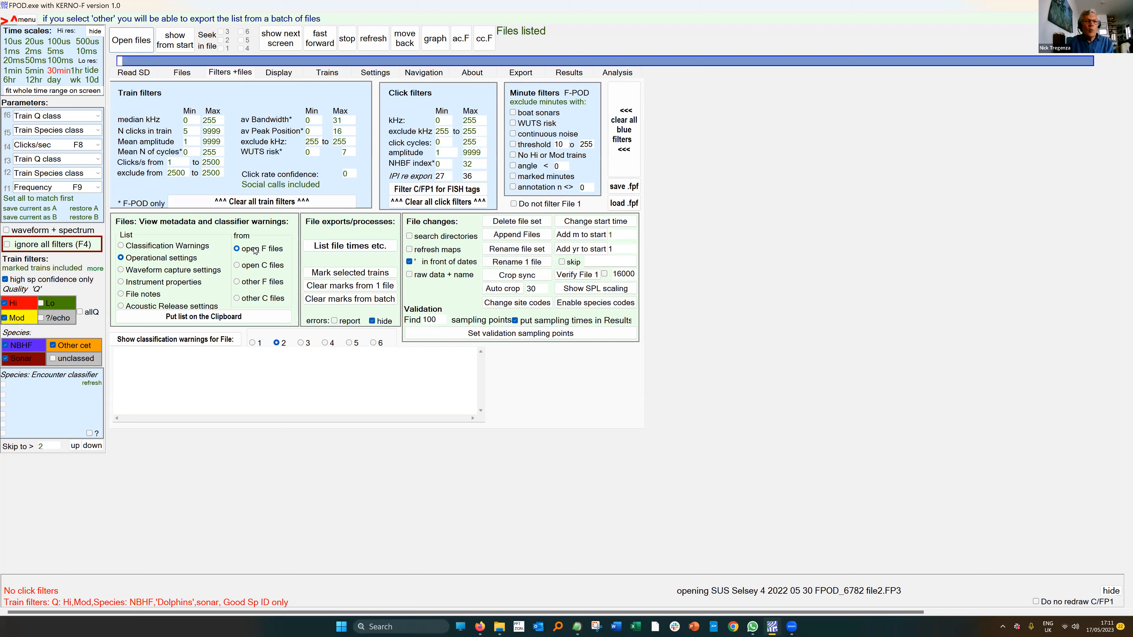
left_click(259, 286)
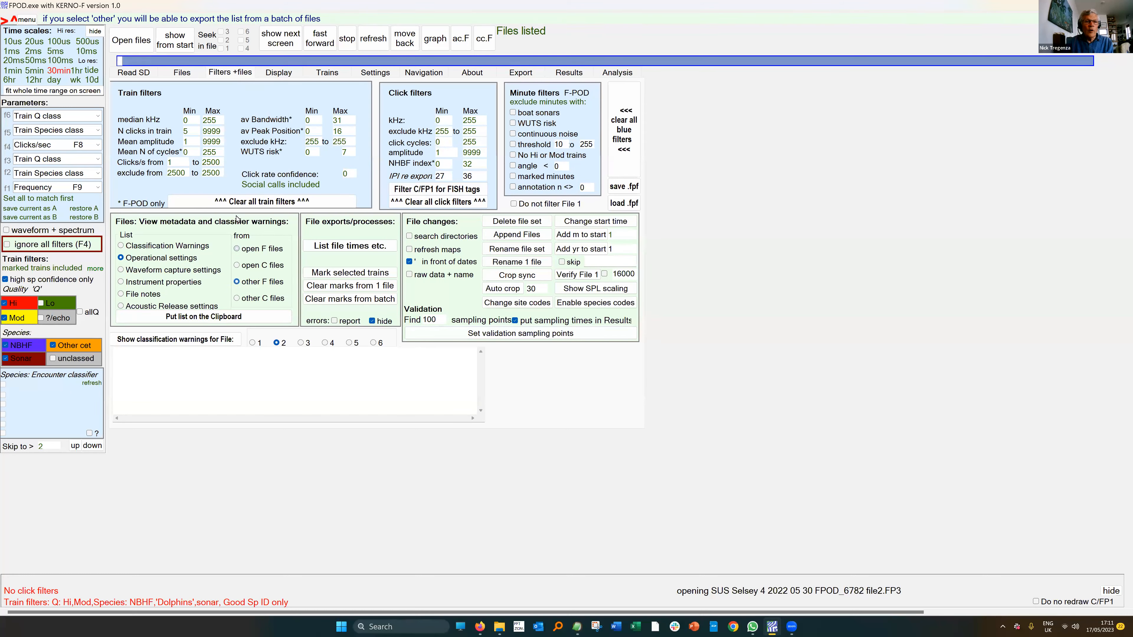
left_click(216, 317)
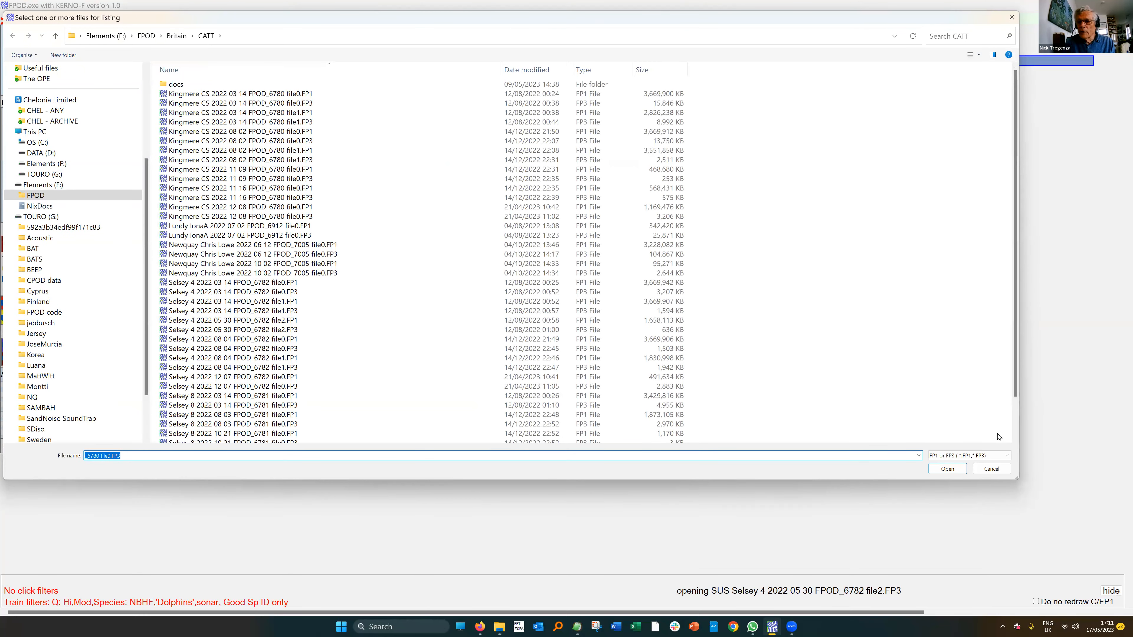
left_click(991, 456)
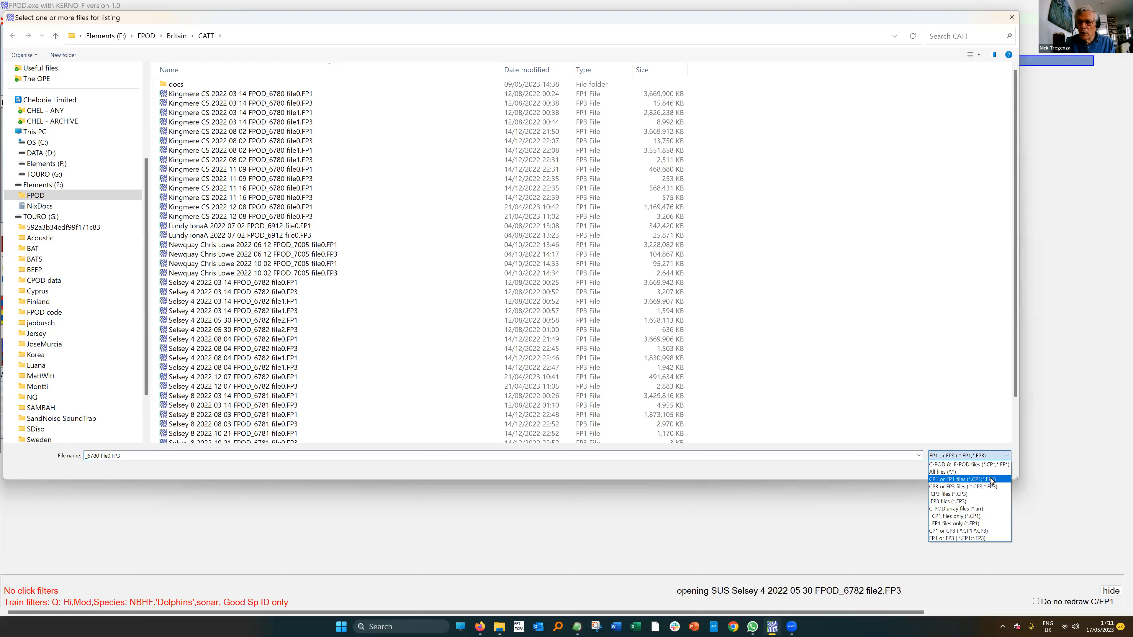
left_click(981, 501)
left_click_drag(701, 91, 675, 303)
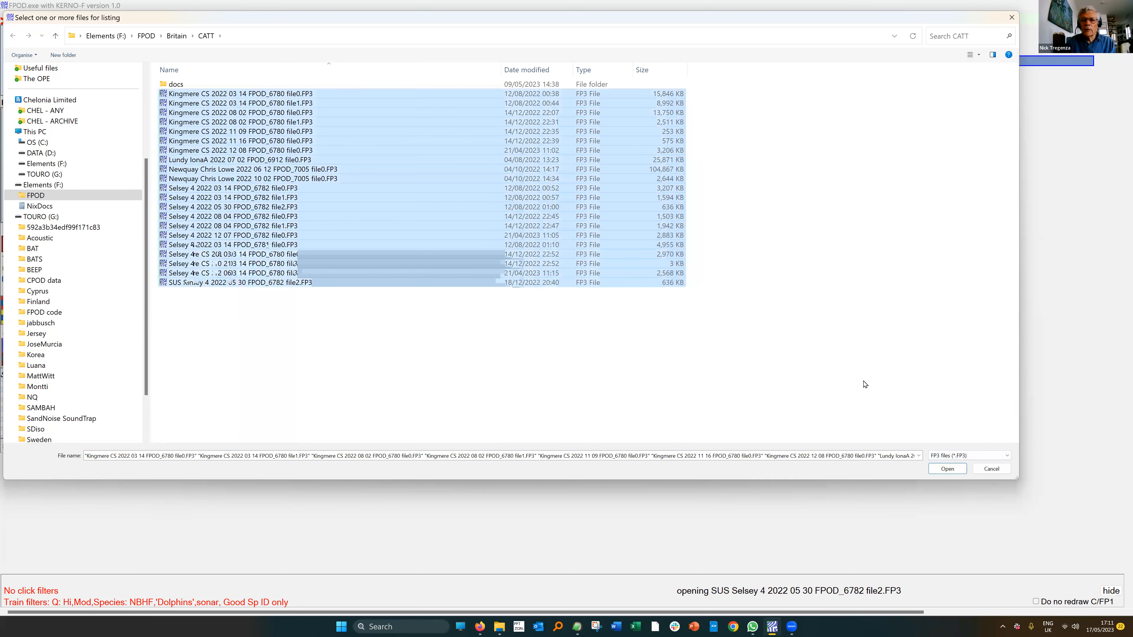
left_click(943, 469)
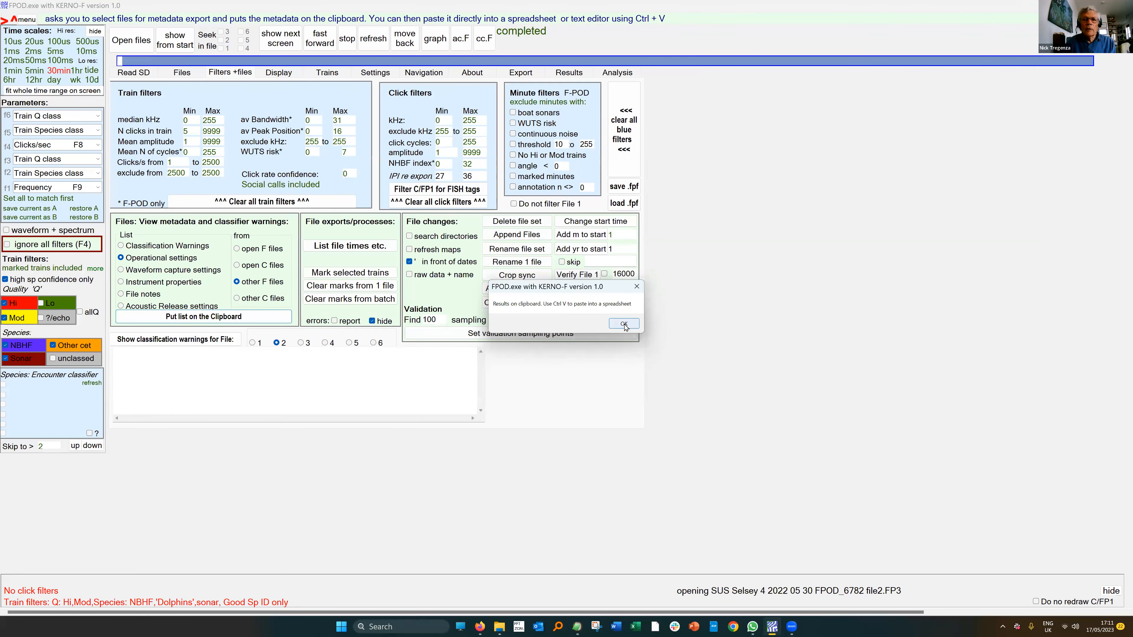
left_click(624, 324)
Step: Switch to Excel, create a blank workbook and paste the operational settings list at cell A1
left_click(635, 626)
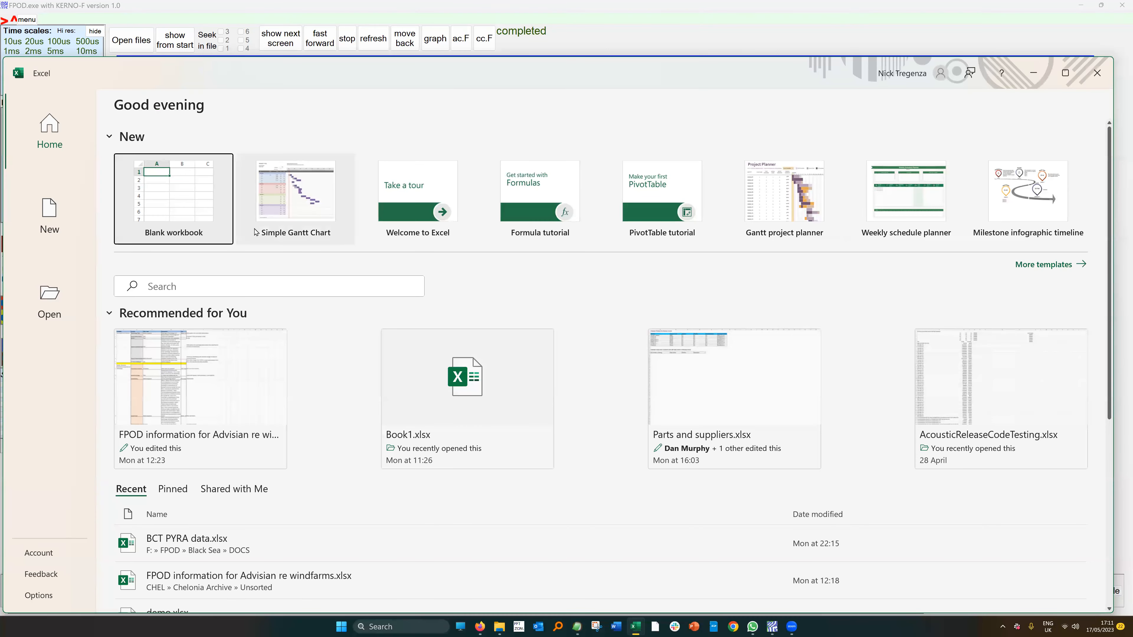
left_click(198, 195)
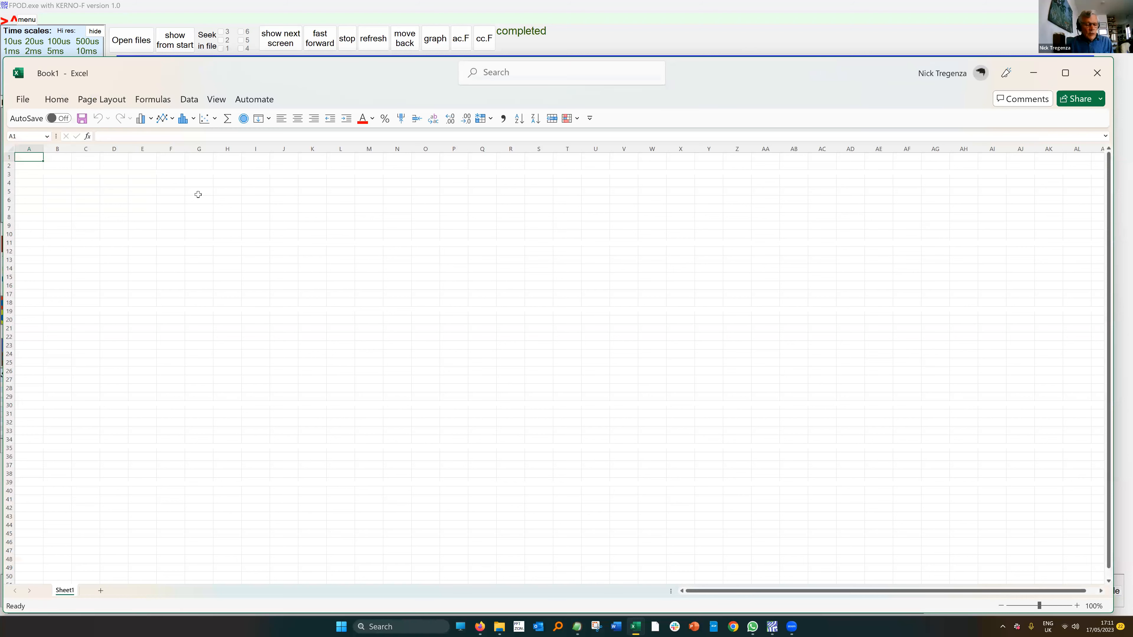
key("ctrl+v")
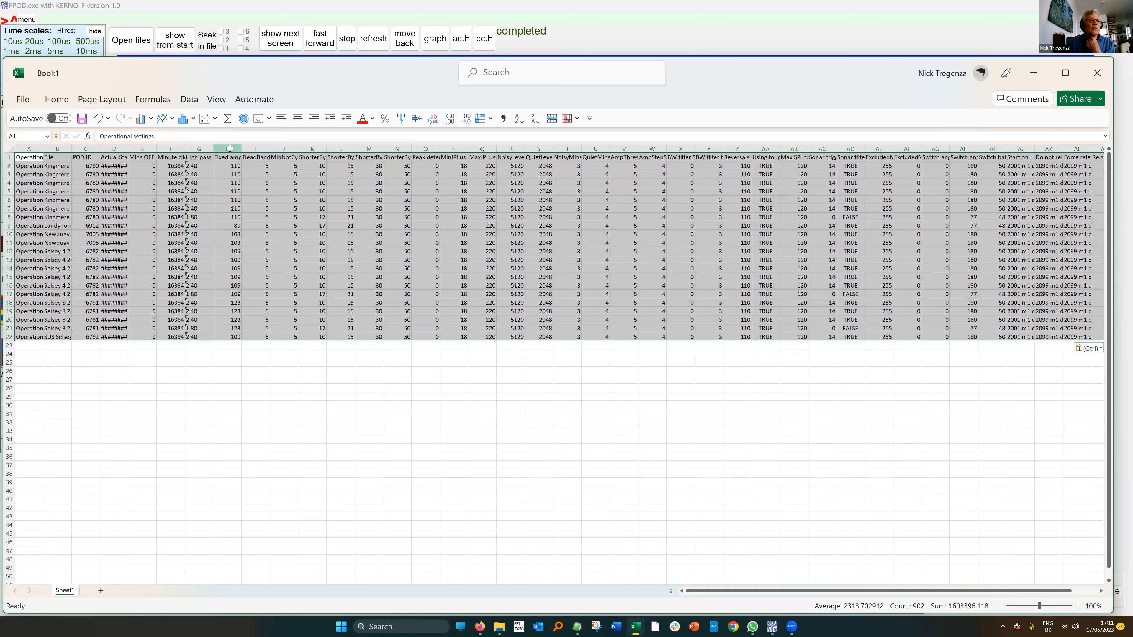
Step: Check the Fixed amplifier gain heading, and try to plot the High pass filter code column as a chart
left_click(229, 158)
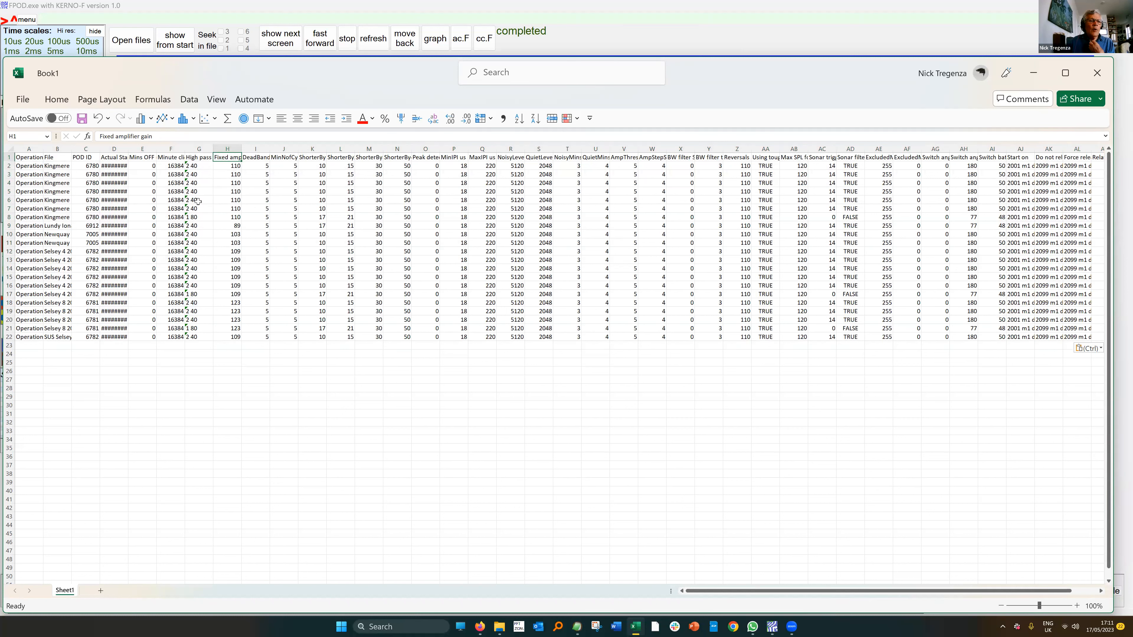
left_click(202, 146)
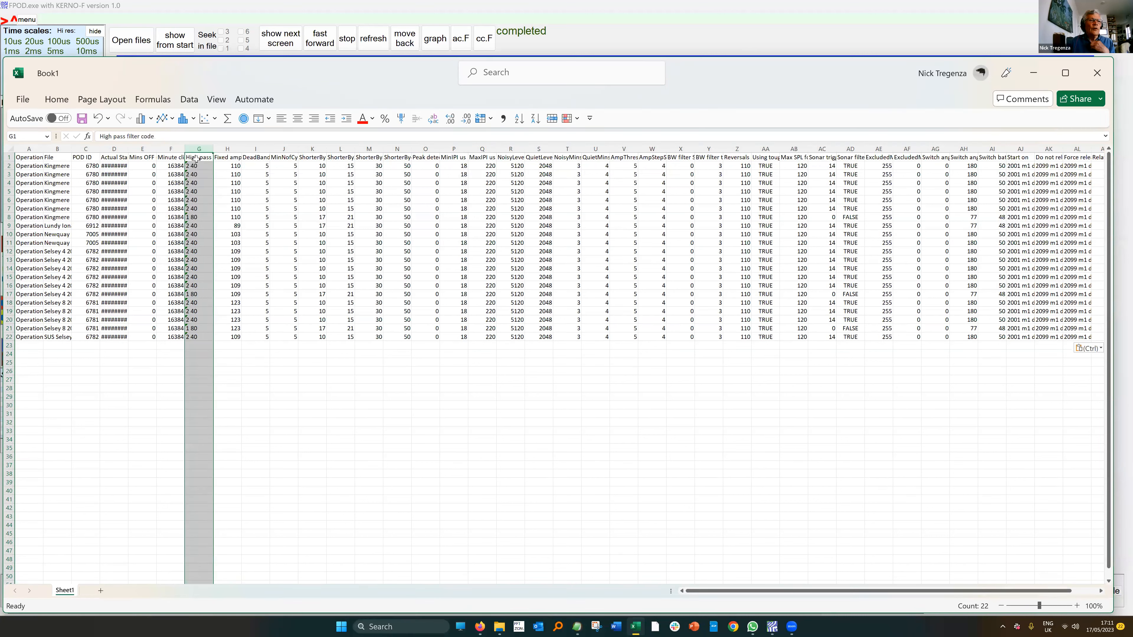
left_click(163, 119)
left_click(171, 160)
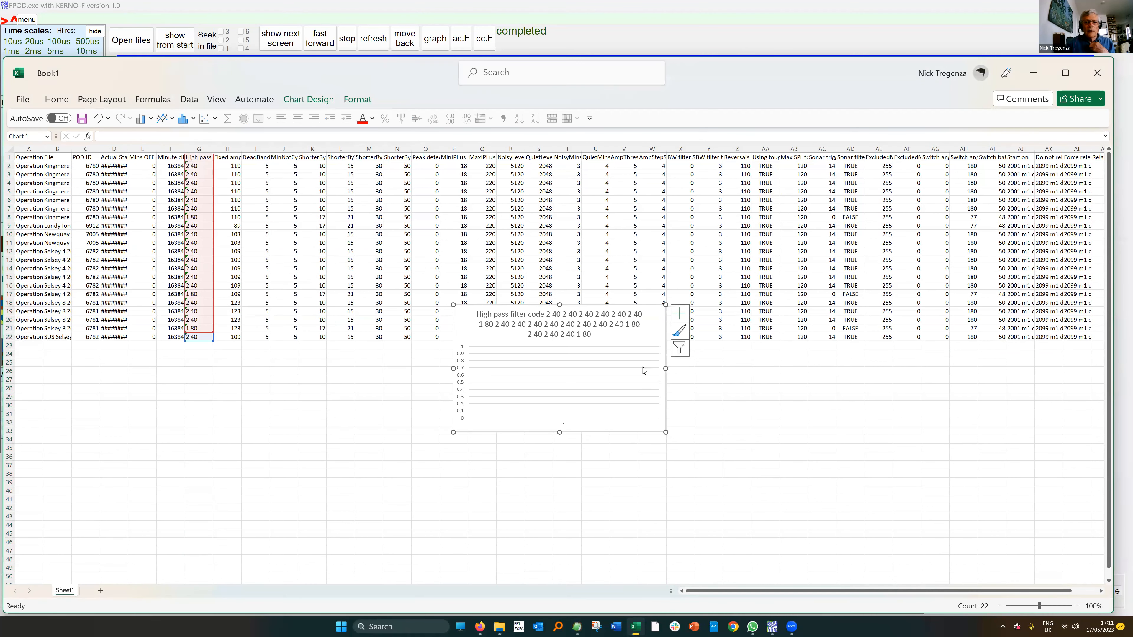
key("Delete")
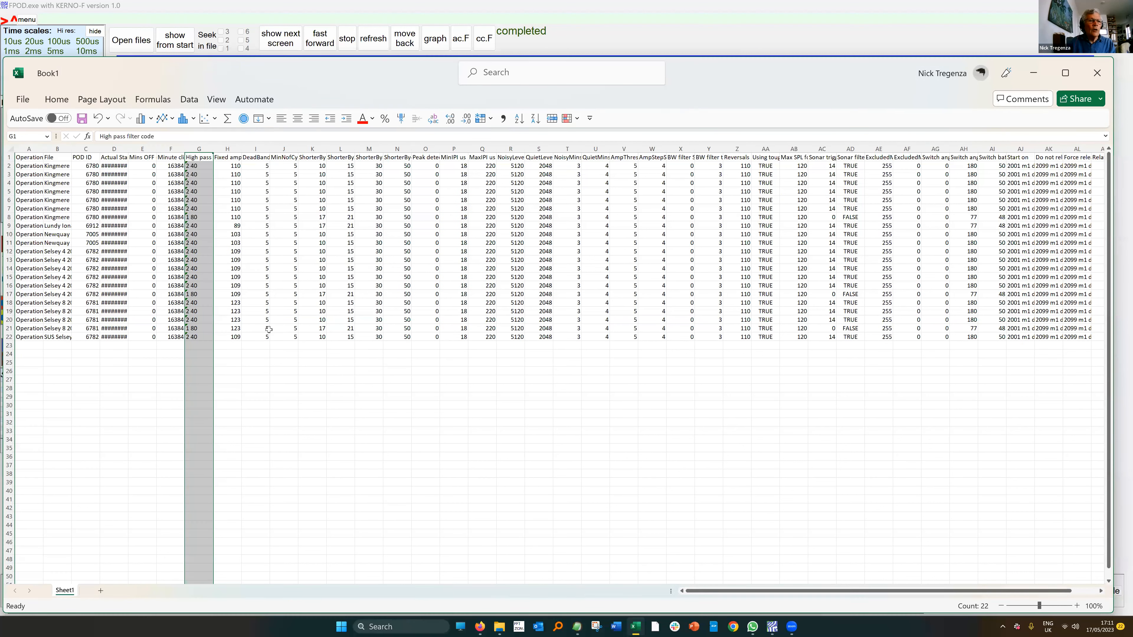
Step: Examine the High pass filter code entries in cells G8, G17 and G21 and the settings columns through to FPGAcode
left_click(200, 217)
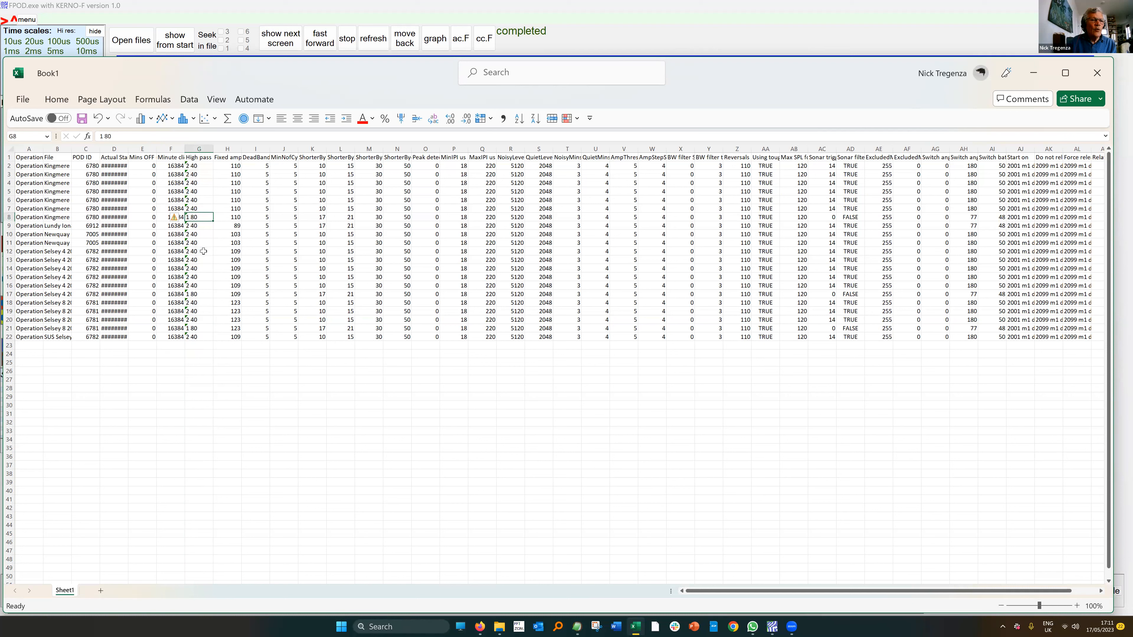
left_click(203, 294)
left_click(206, 328)
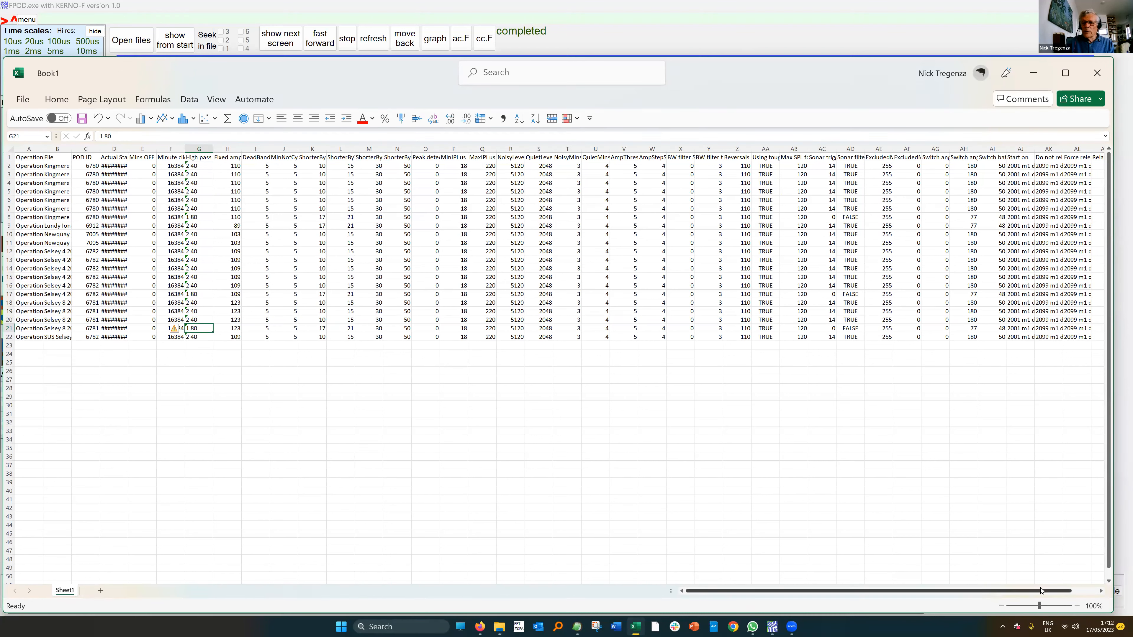
left_click_drag(1042, 591, 1076, 596)
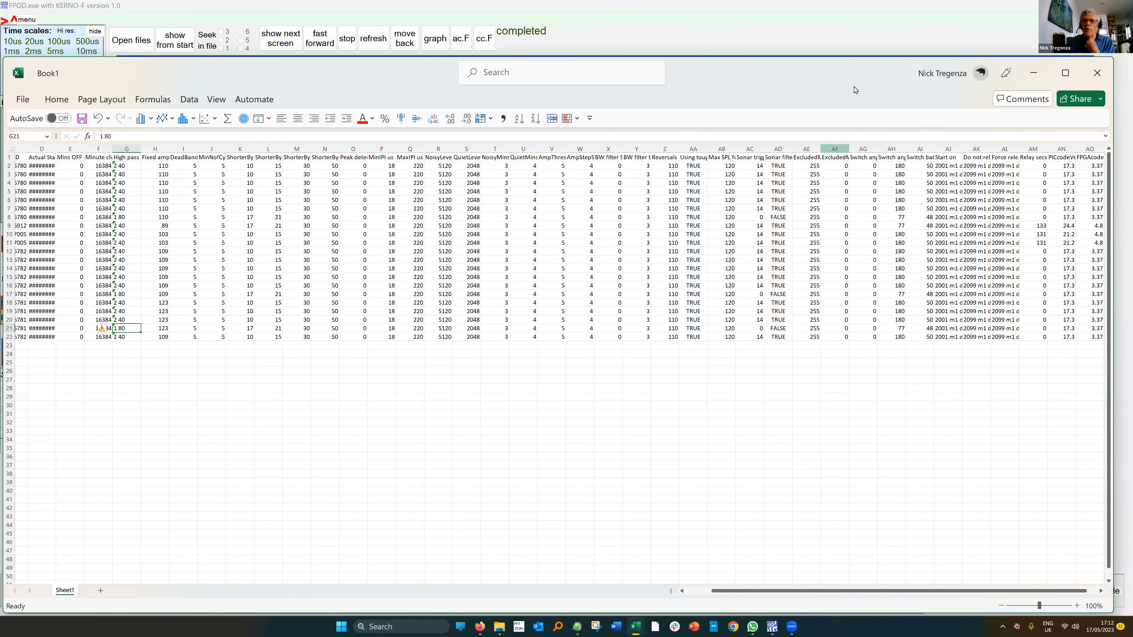
Step: Close the workbook without saving it, and go to the "Exporting raw data" heading of the OUTLINE.txt notes in EditPad Pro
left_click_drag(887, 70, 709, 97)
left_click(912, 102)
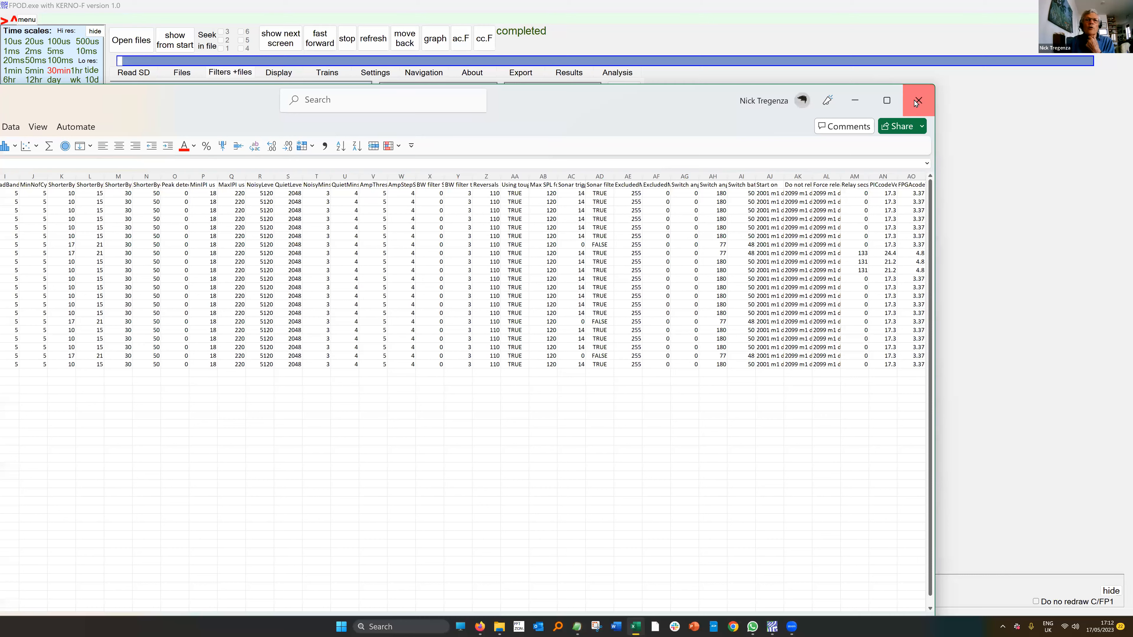
left_click(441, 439)
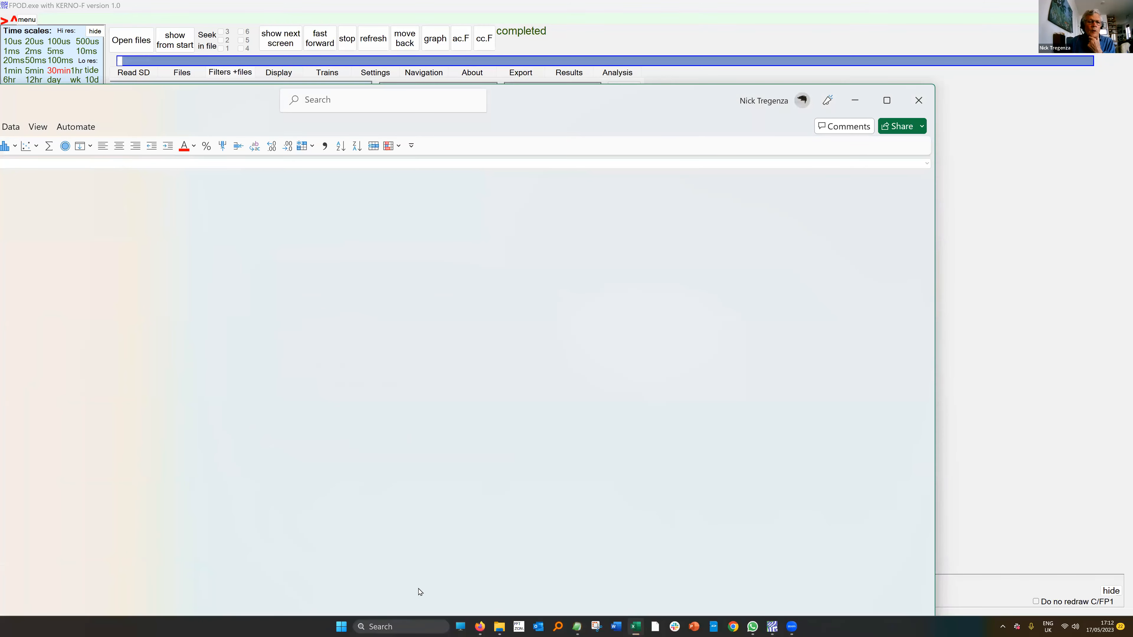
left_click(578, 626)
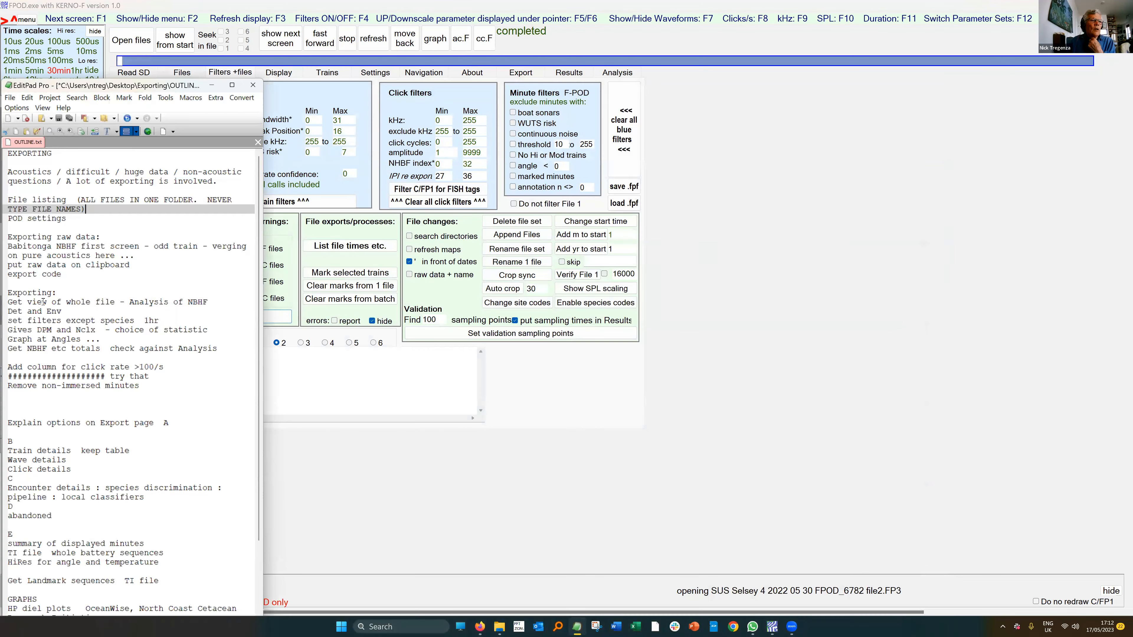
left_click(53, 238)
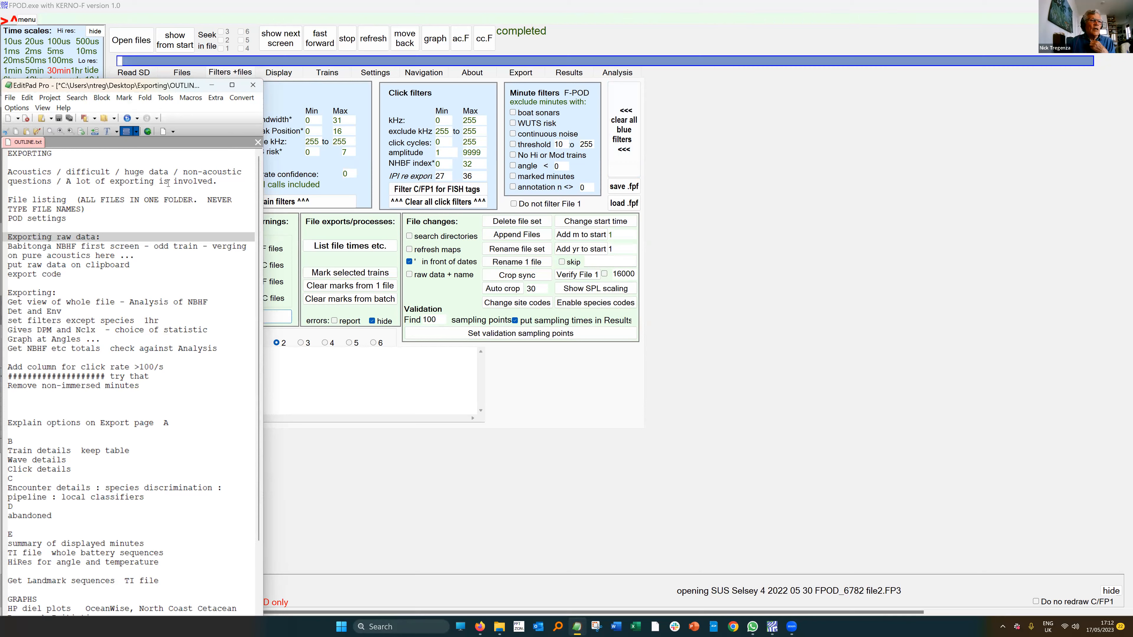
Step: Return to the F-POD app and open the file set Babitonga 2019 11 29 FPOD_6093 file0.FP1 from the Exporting folder
left_click(131, 40)
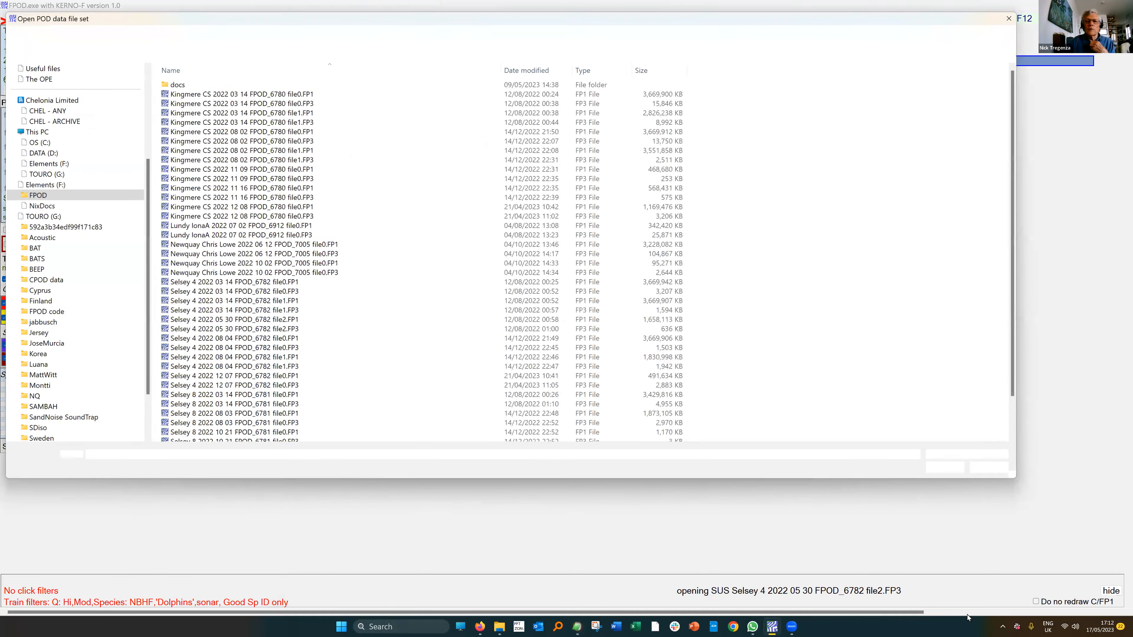
left_click(1010, 472)
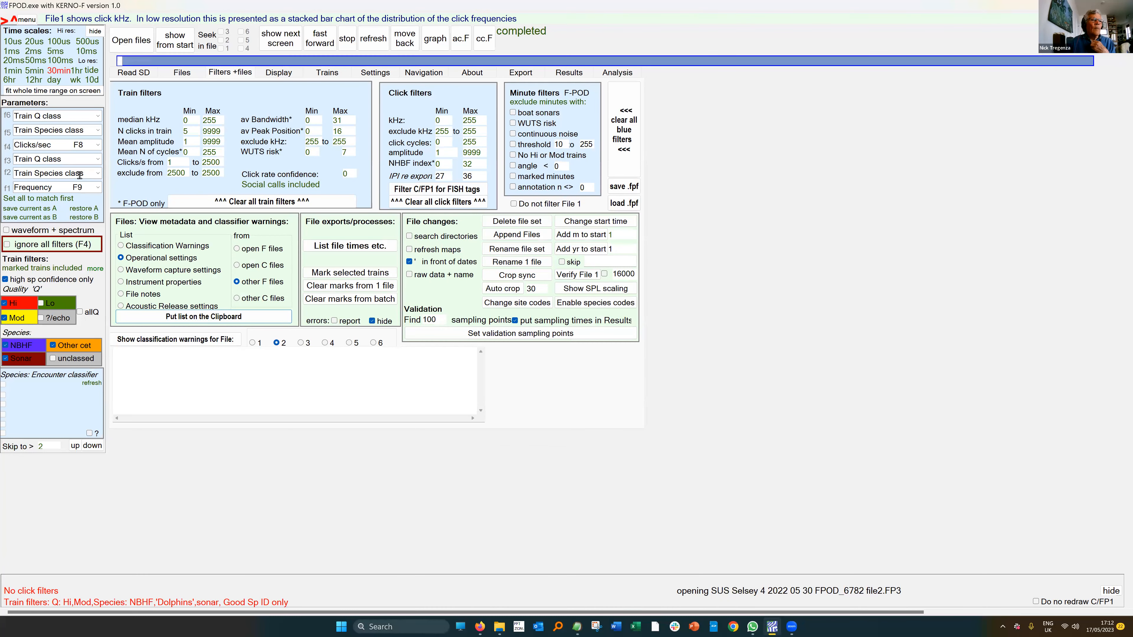
left_click(182, 73)
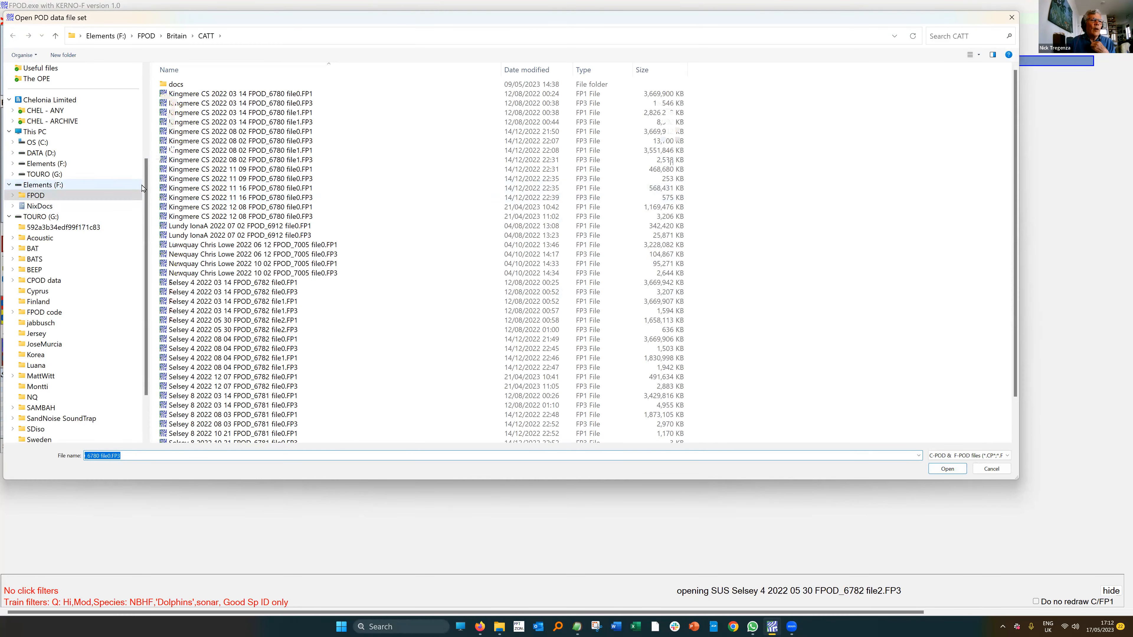
scroll(111, 128, "up", 5)
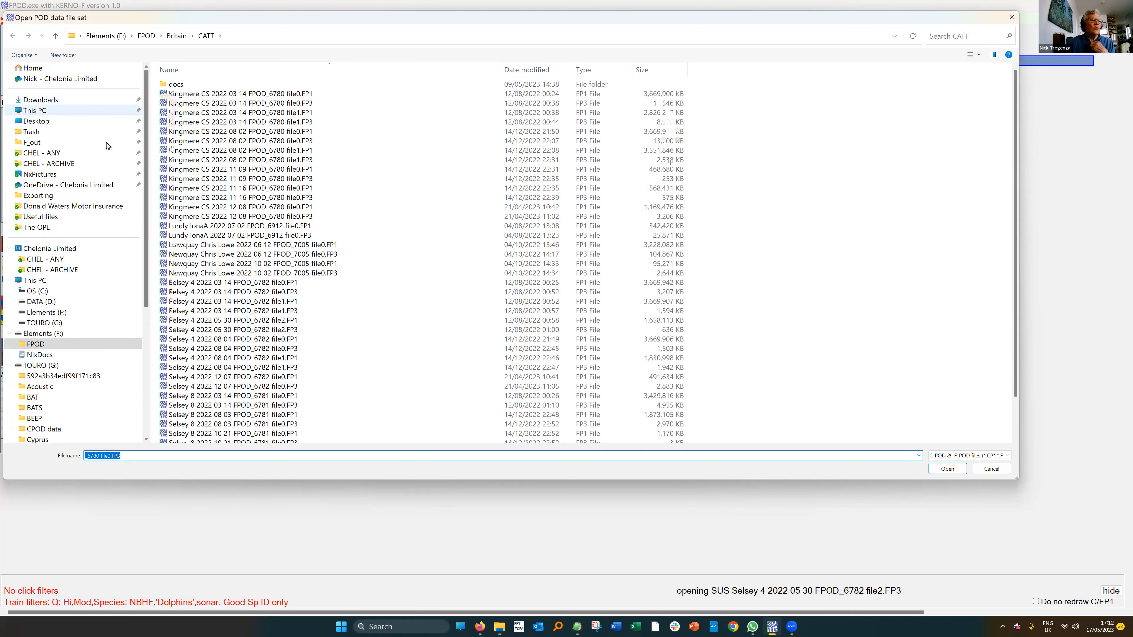
left_click(47, 196)
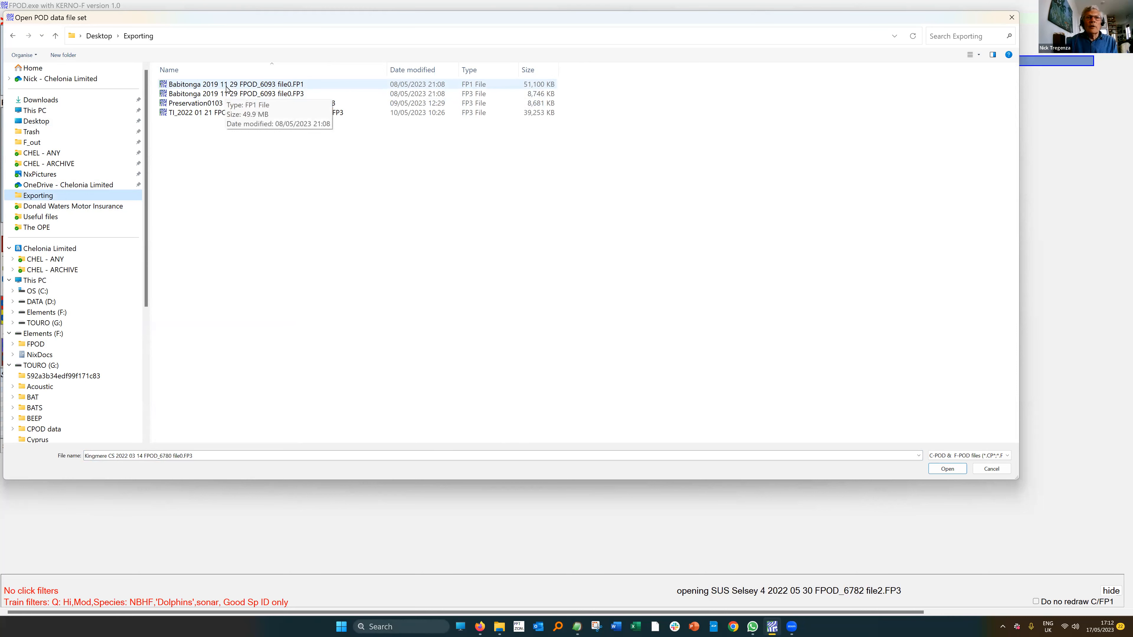
left_click(221, 86)
double_click(220, 85)
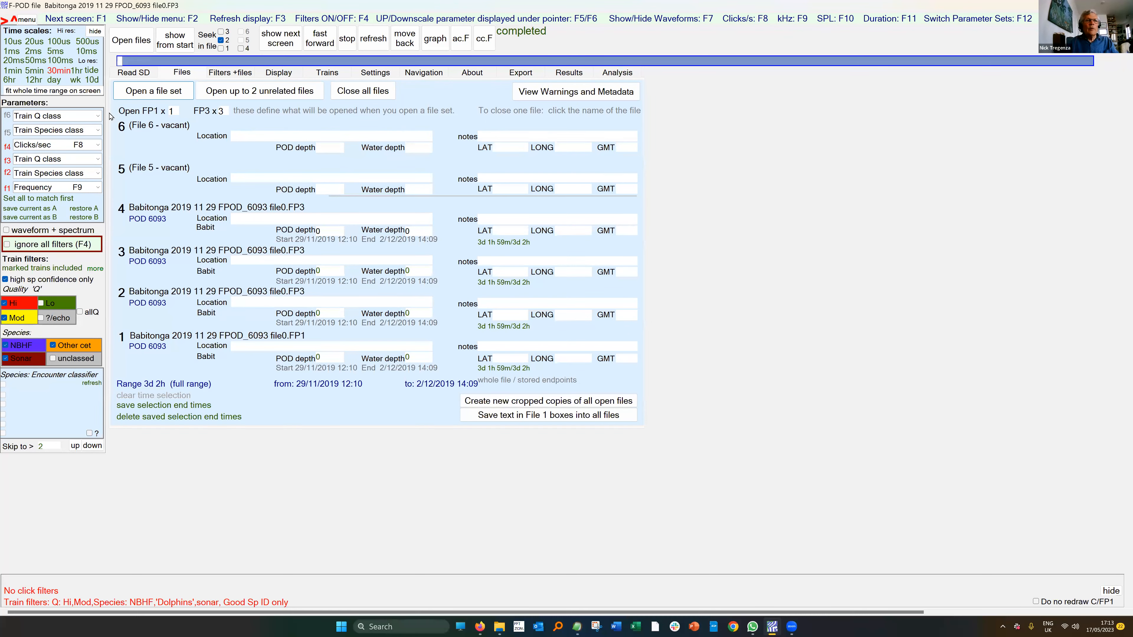
Step: Set the time scale to 10ms and include unclassed species and Lo quality in the train filters
left_click(88, 54)
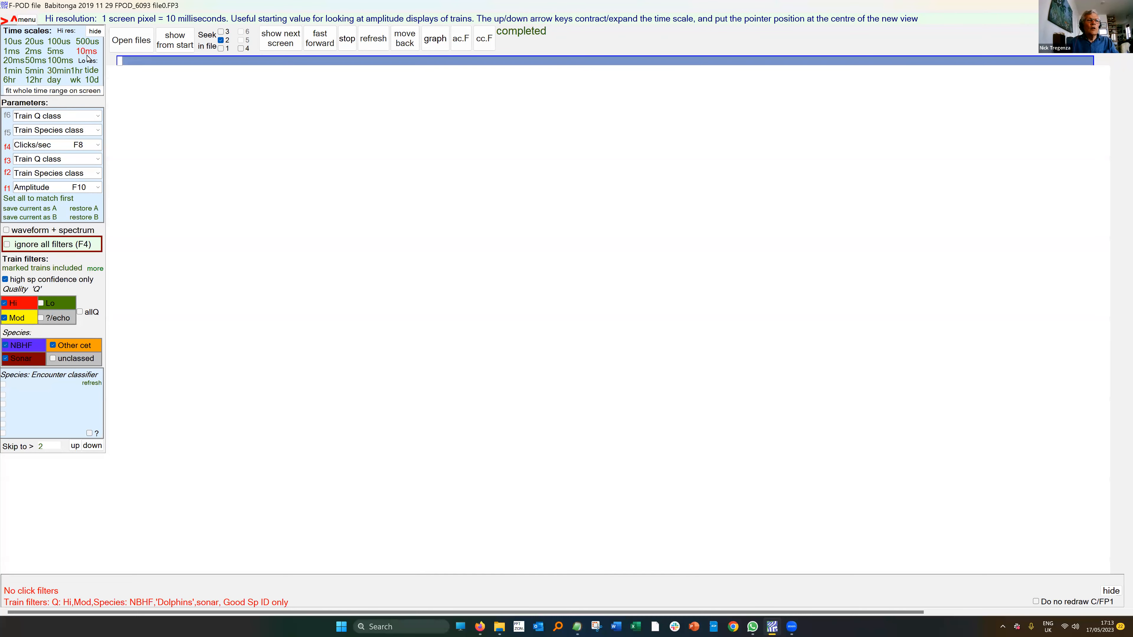
left_click(62, 363)
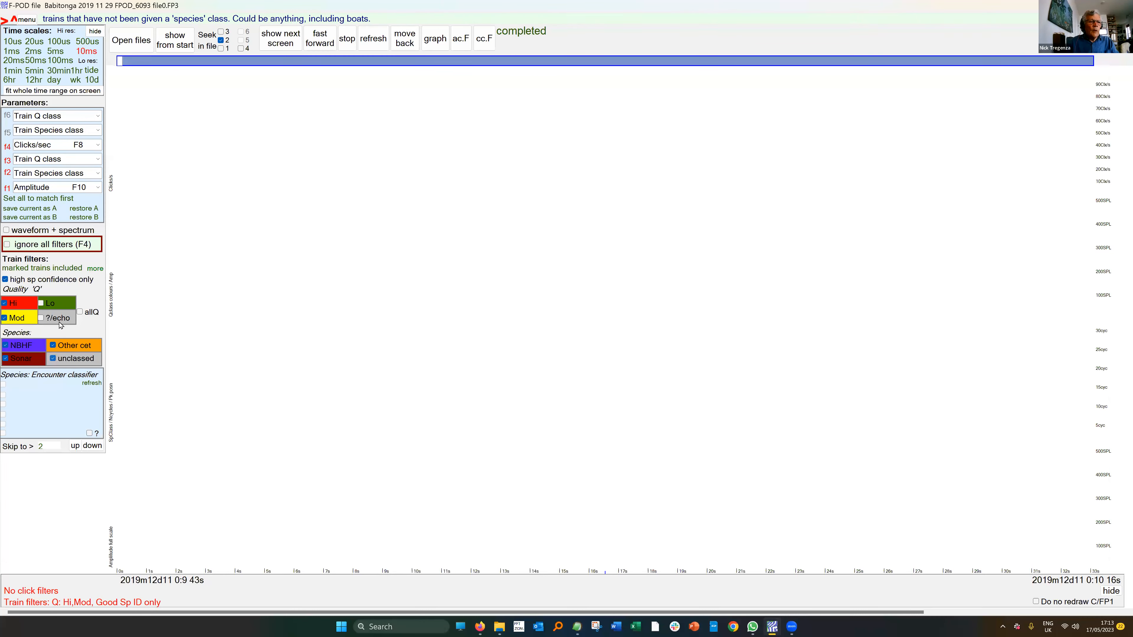
left_click(41, 304)
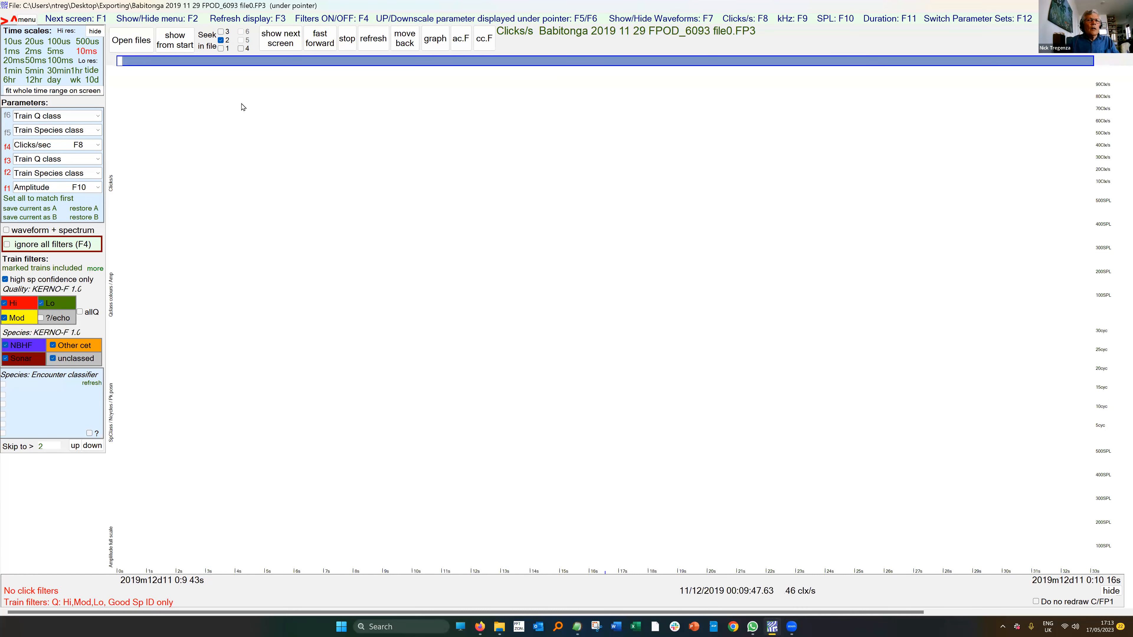
Step: Display the file from its start, advance to the next screen containing trains, and put the FP3 file's raw data into the clipboard
left_click(174, 42)
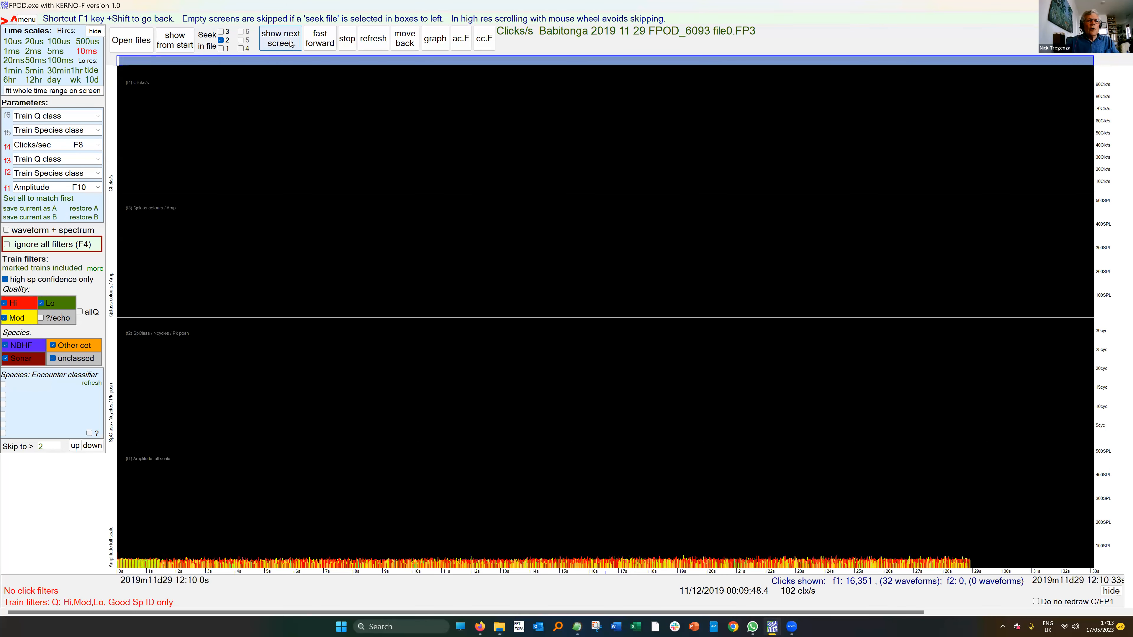
left_click(290, 43)
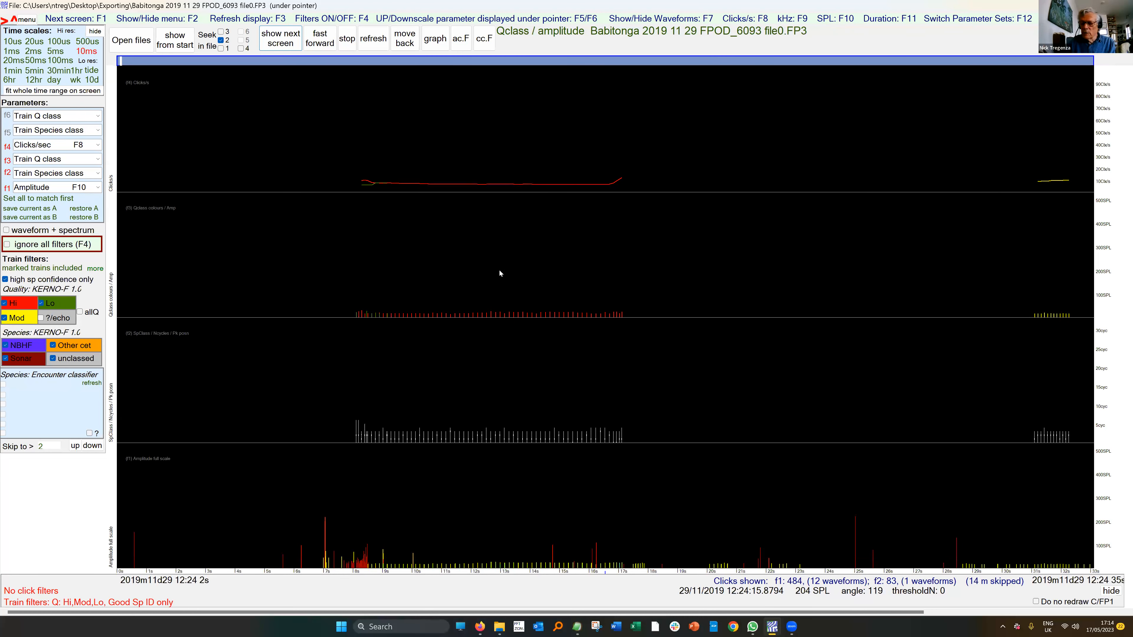
right_click(471, 258)
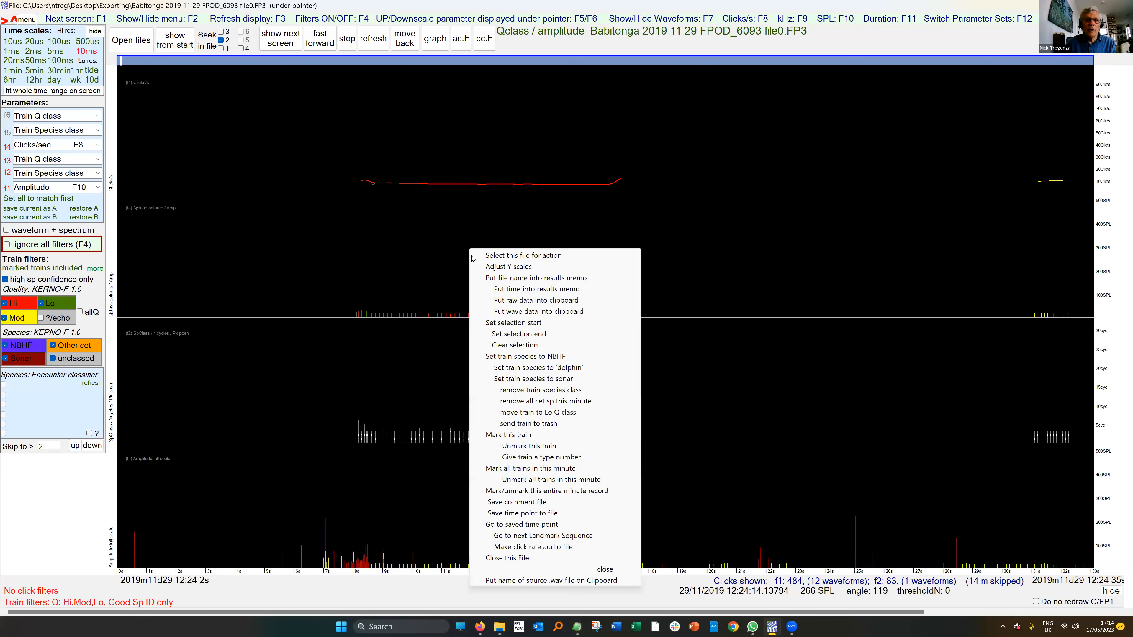
left_click(521, 302)
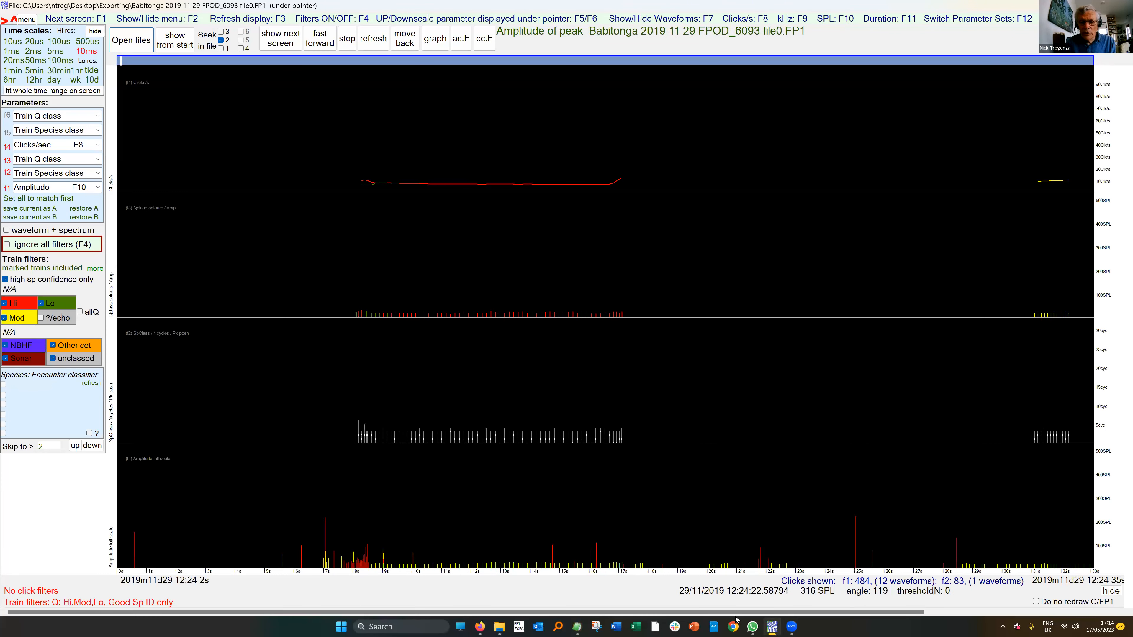
Step: Switch to Excel, paste the clipboard's raw train data into a new blank workbook, and review the rows to the end
left_click(637, 626)
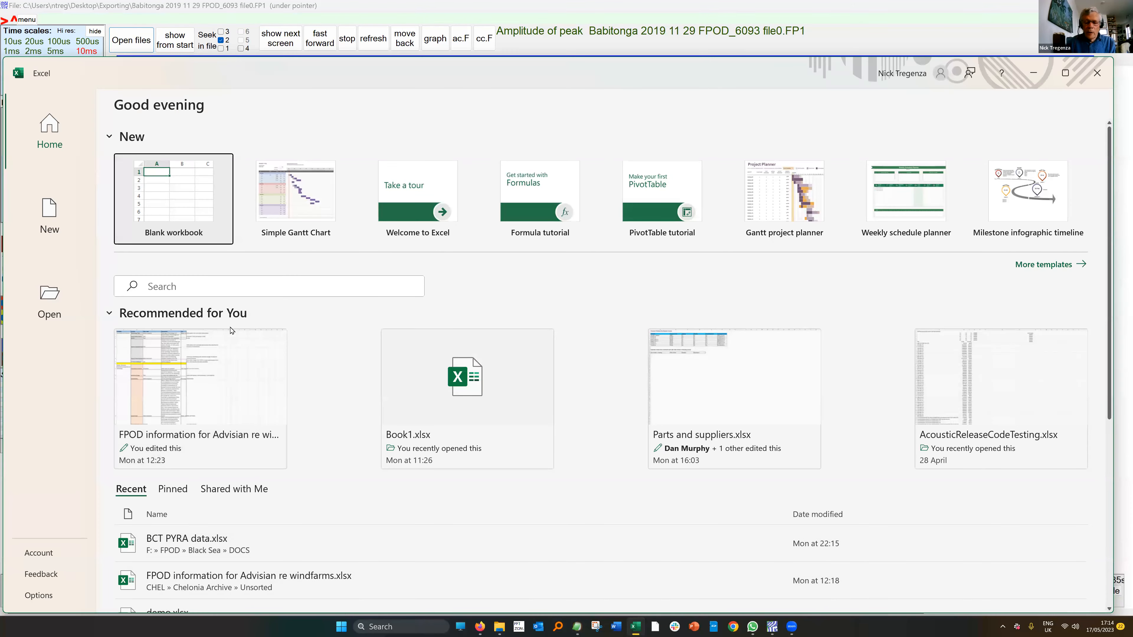
key("Return")
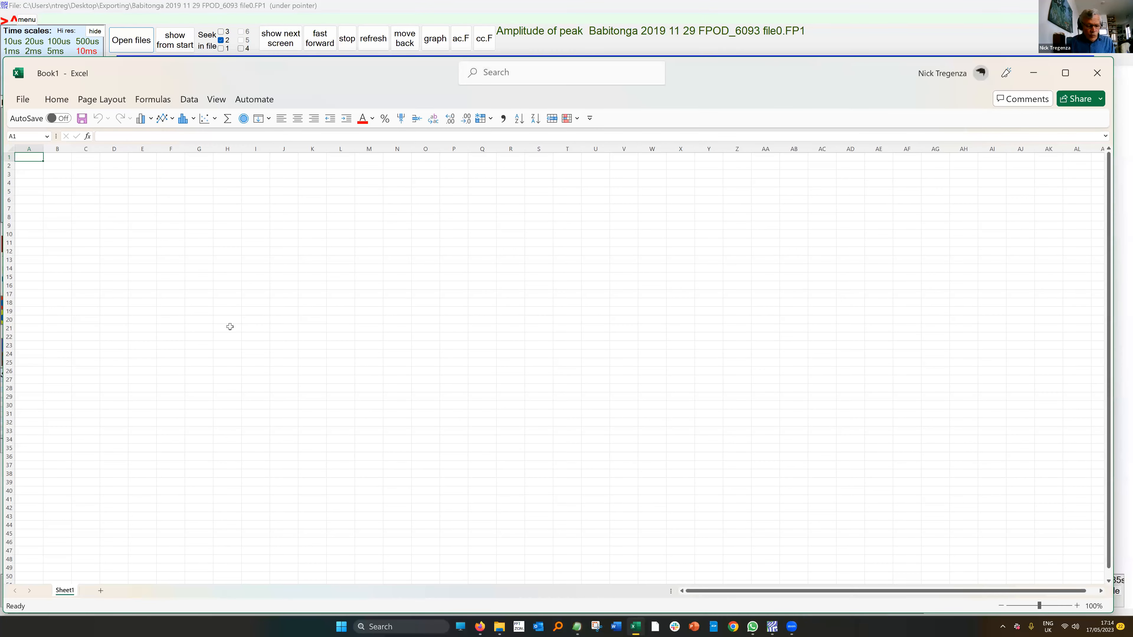
key("ctrl+v")
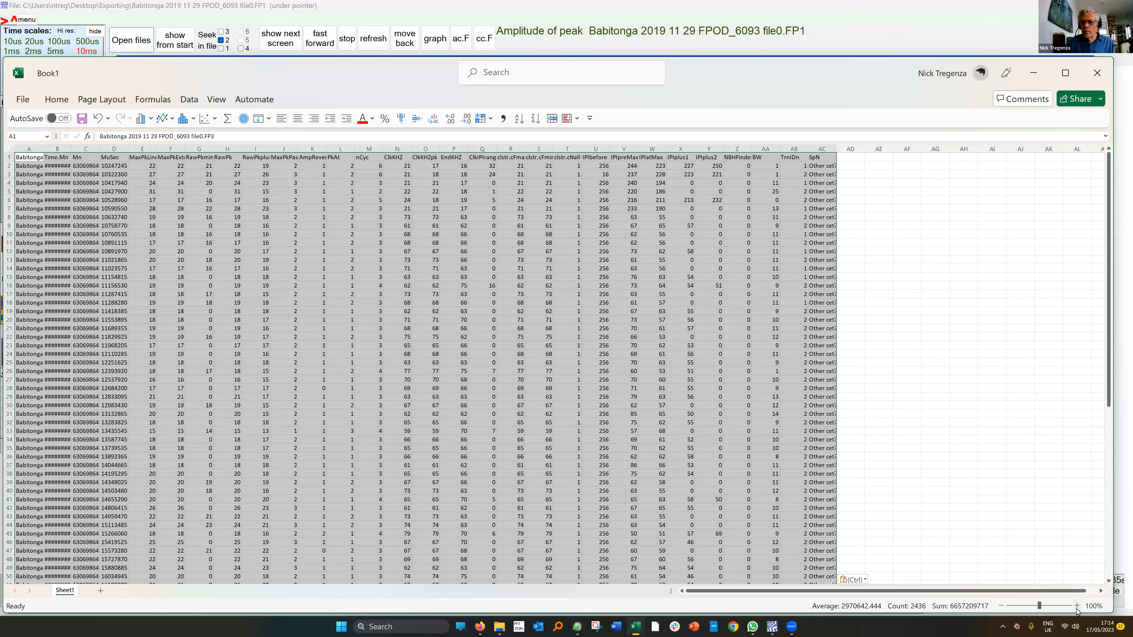
left_click(1076, 605)
left_click(1076, 606)
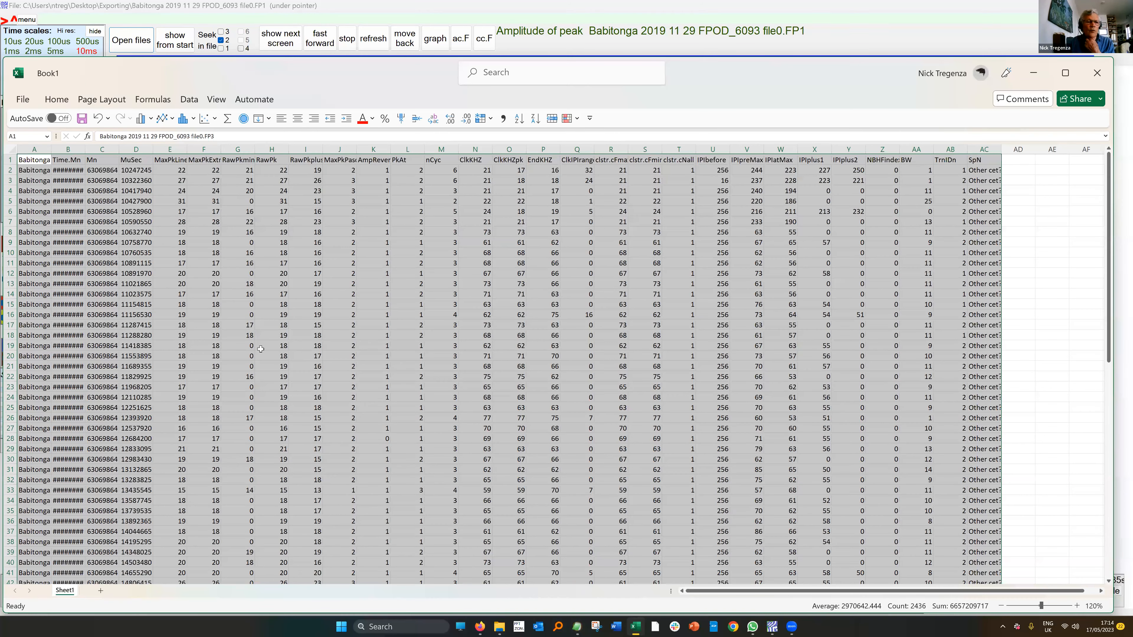
scroll(261, 349, "down", 13)
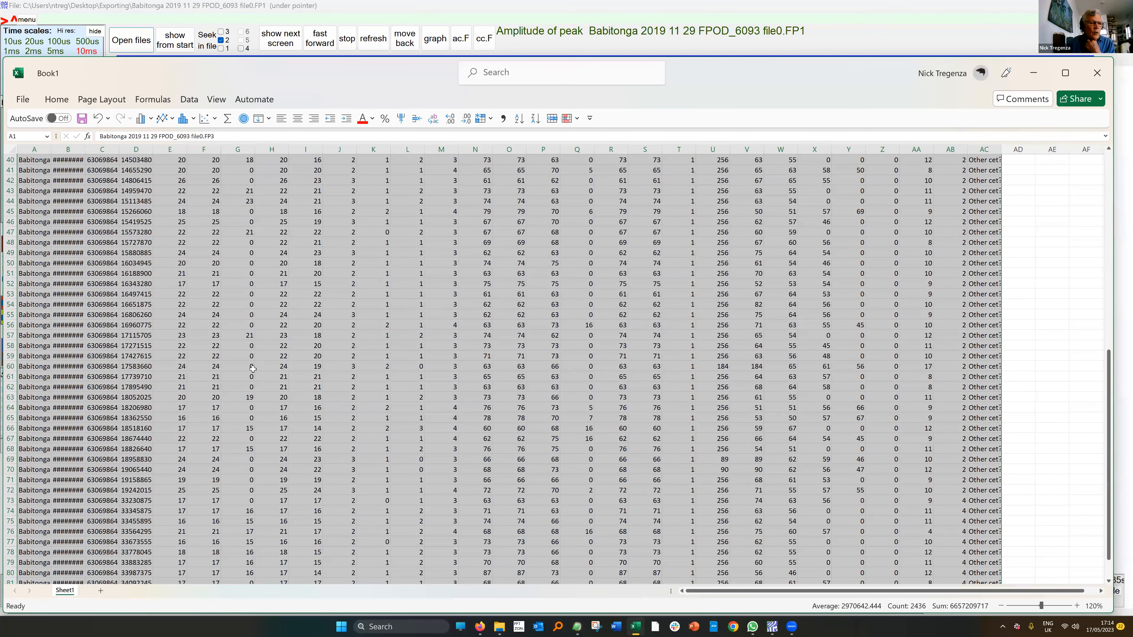
scroll(253, 368, "down", 6)
scroll(1110, 514, "up", 1)
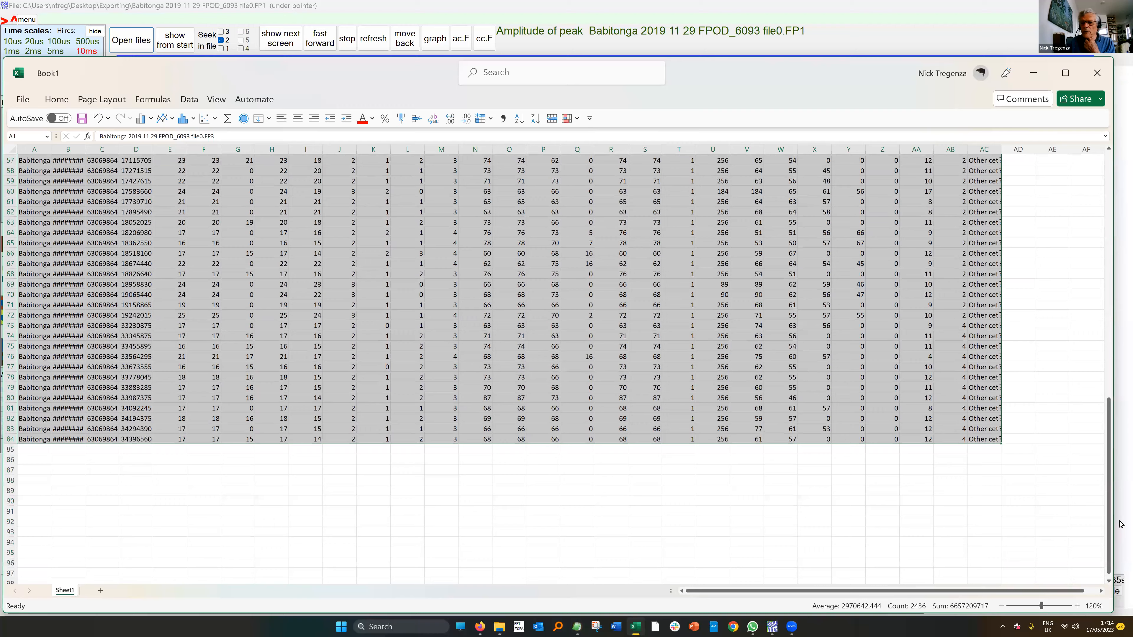
left_click_drag(1109, 514, 1119, 196)
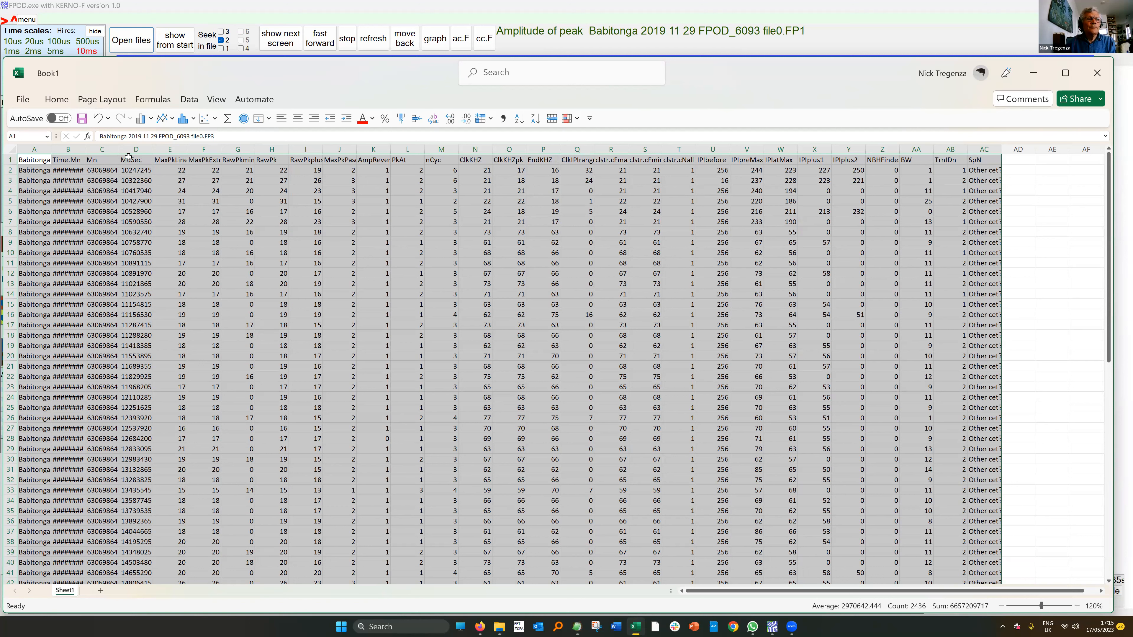
Step: Insert a line chart of the MuSec column, place it over the data starting at column E, and enlarge it
left_click(101, 149)
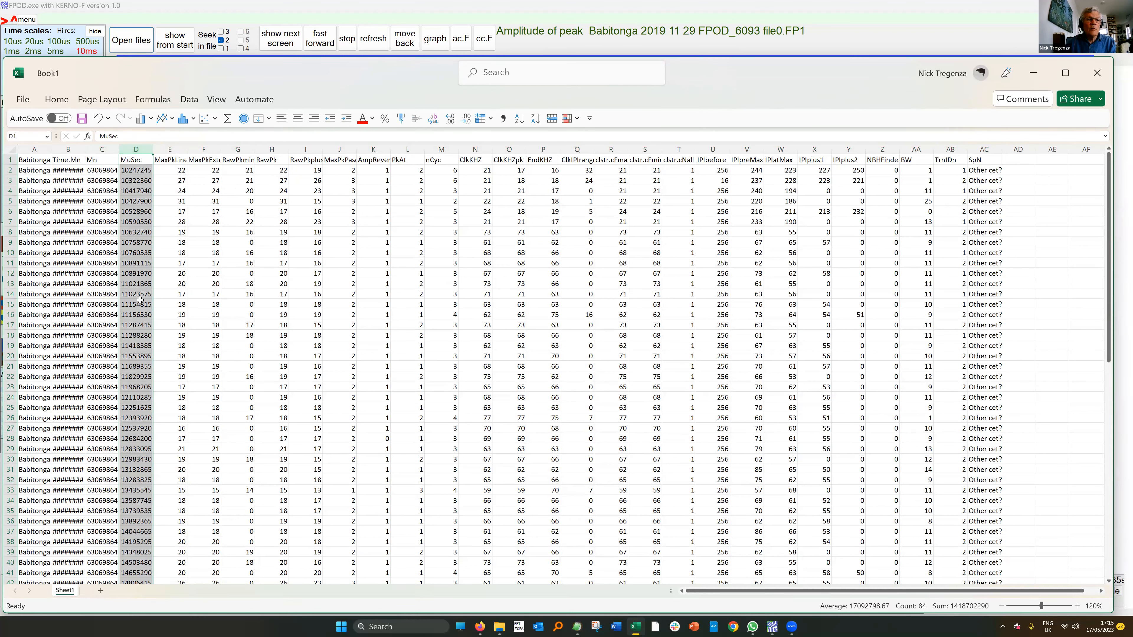
left_click(162, 120)
left_click(174, 159)
left_click_drag(433, 289, 166, 213)
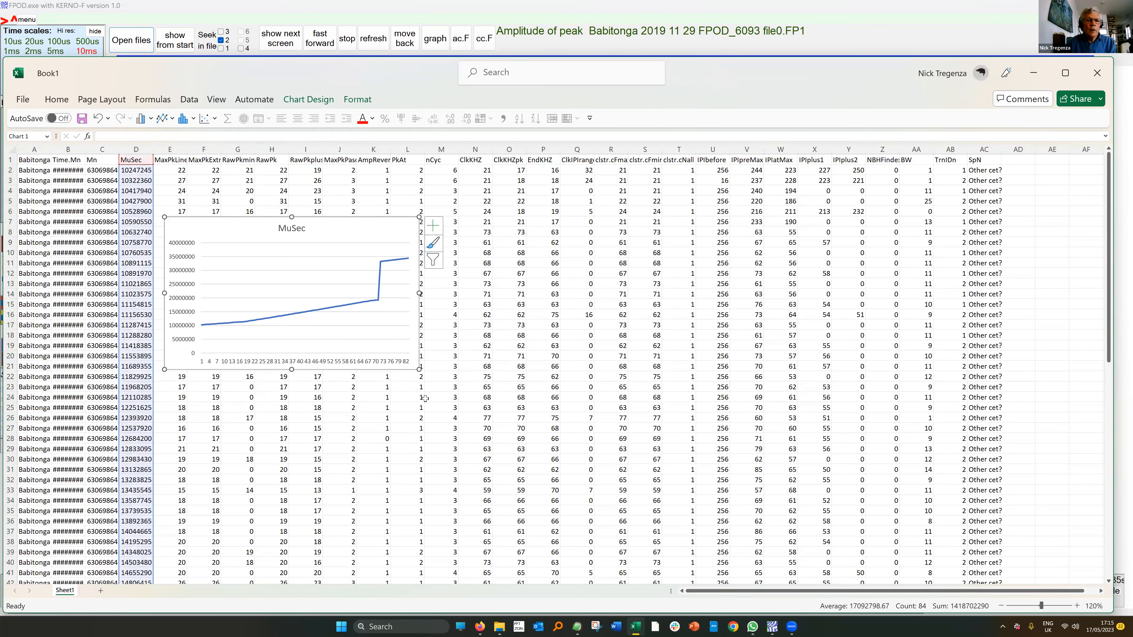
left_click_drag(417, 369, 471, 432)
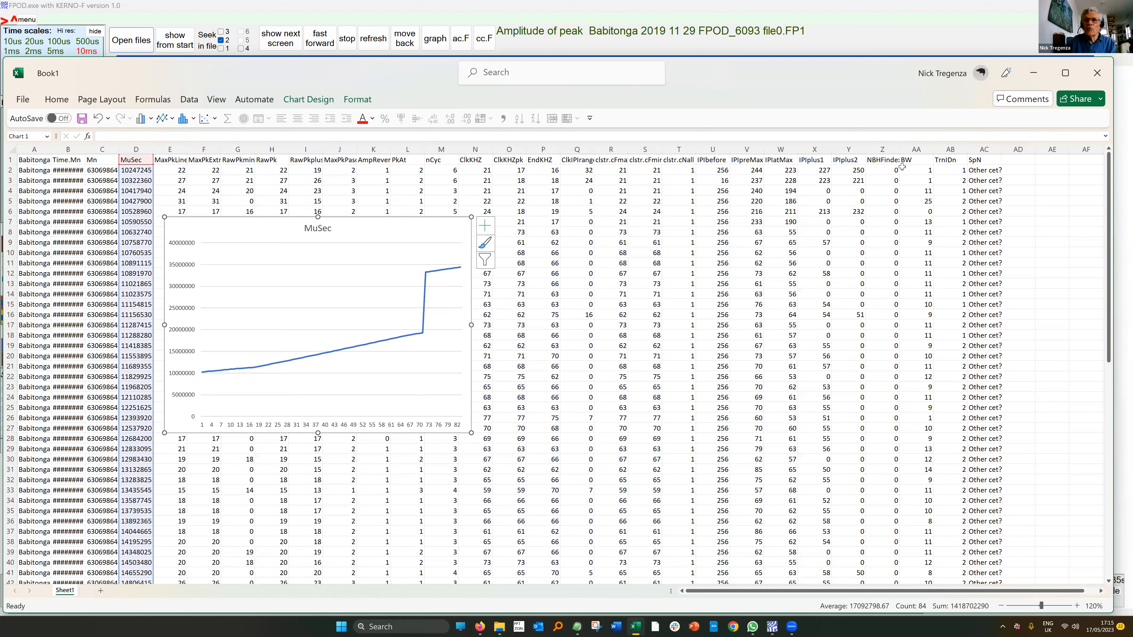
Step: Sort the pasted data in ascending order by the TrnIDn column and narrow the Excel window
left_click(944, 160)
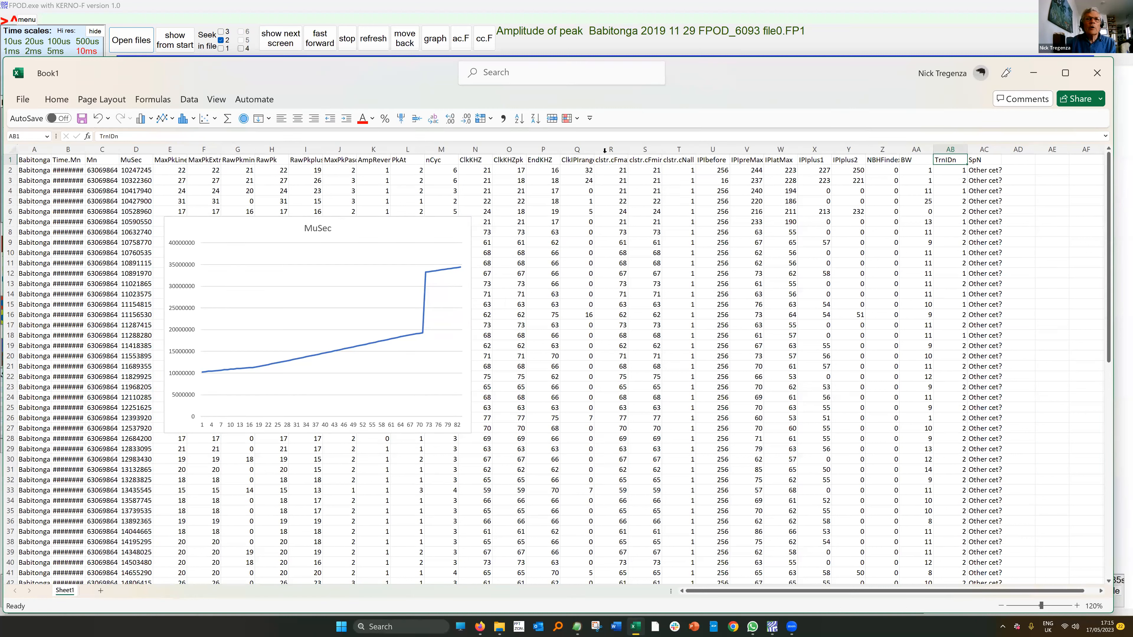
left_click(519, 119)
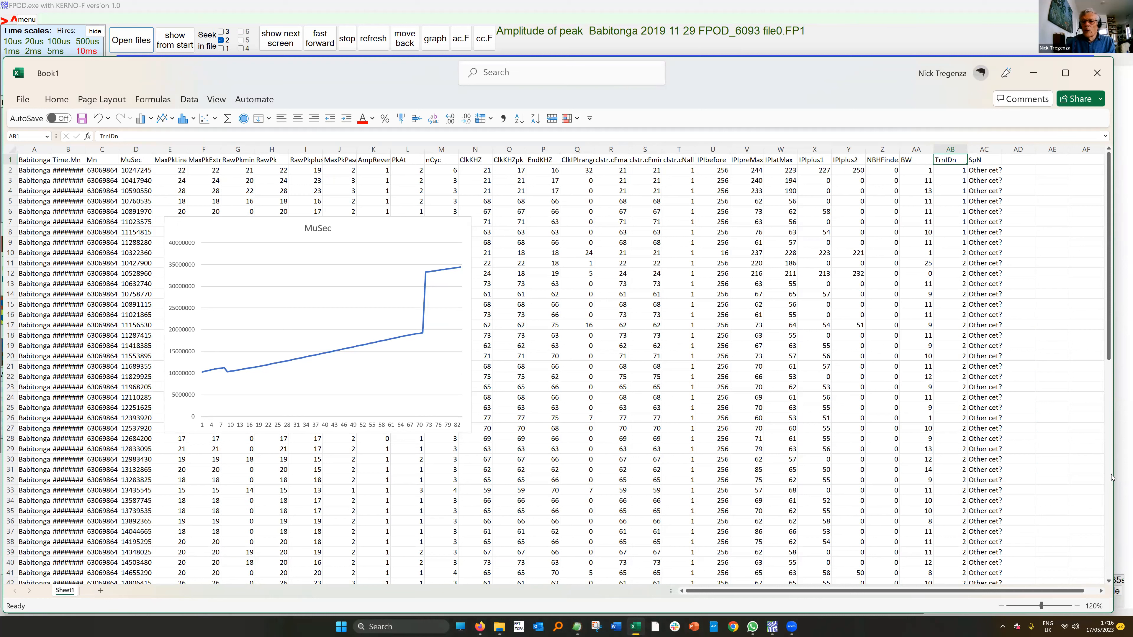
left_click_drag(1115, 469, 995, 459)
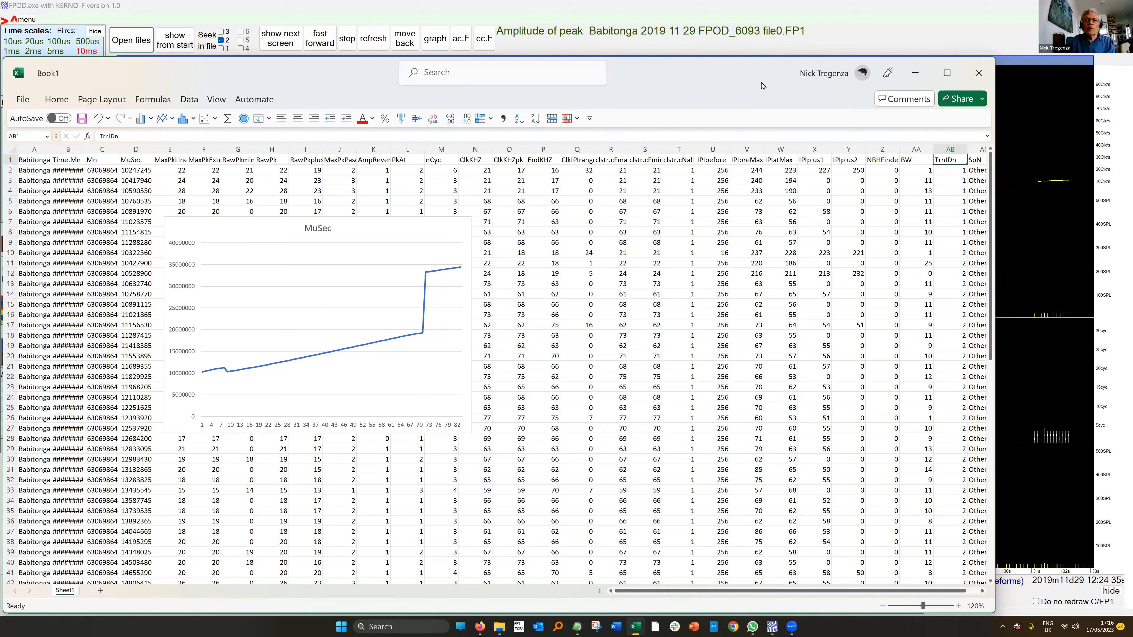
Step: Close the workbook without saving it and bring up the OUTLINE.txt notes in EditPad Pro
left_click(974, 75)
left_click(553, 412)
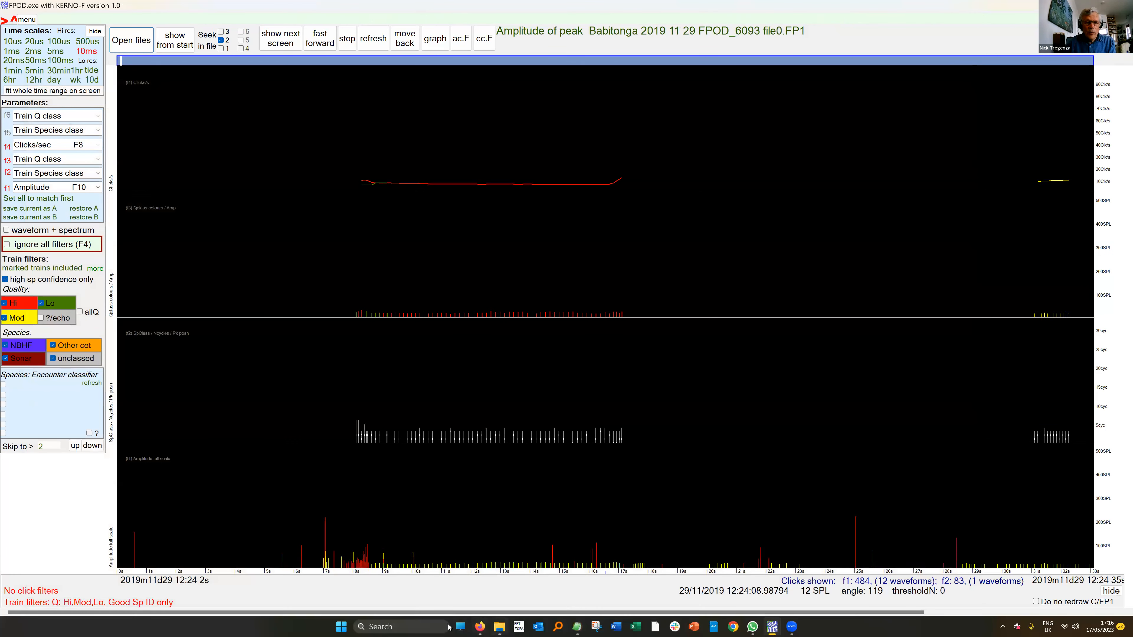
mouse_move(578, 628)
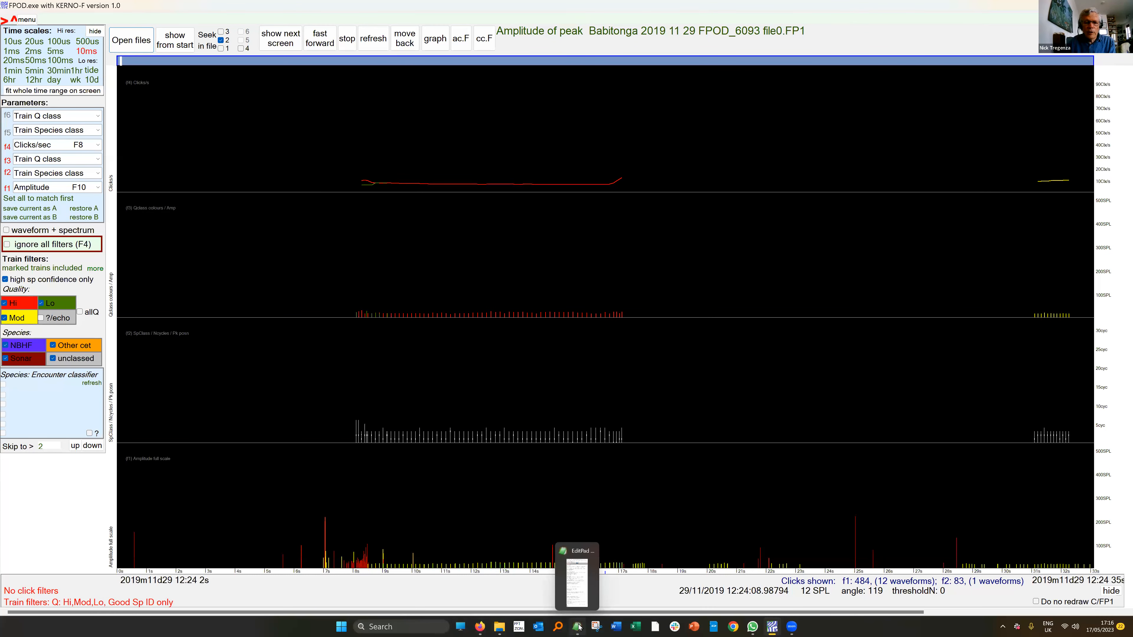
left_click(577, 578)
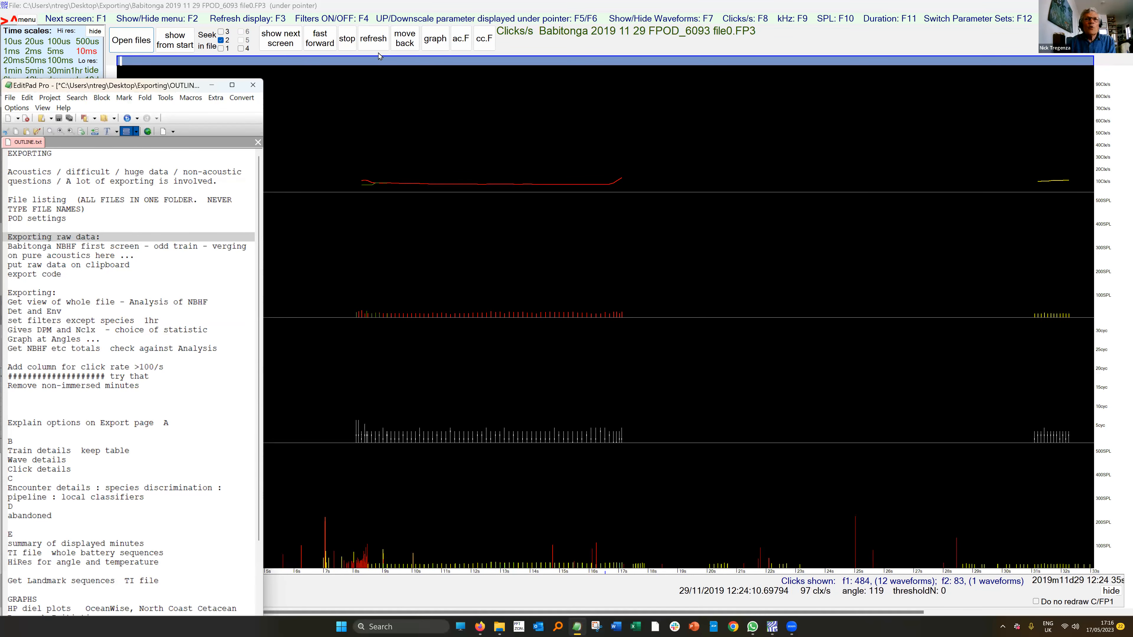
Step: Return to the F-POD app and copy the Delphi source code and coding notes from the About page to the clipboard
mouse_move(302, 2)
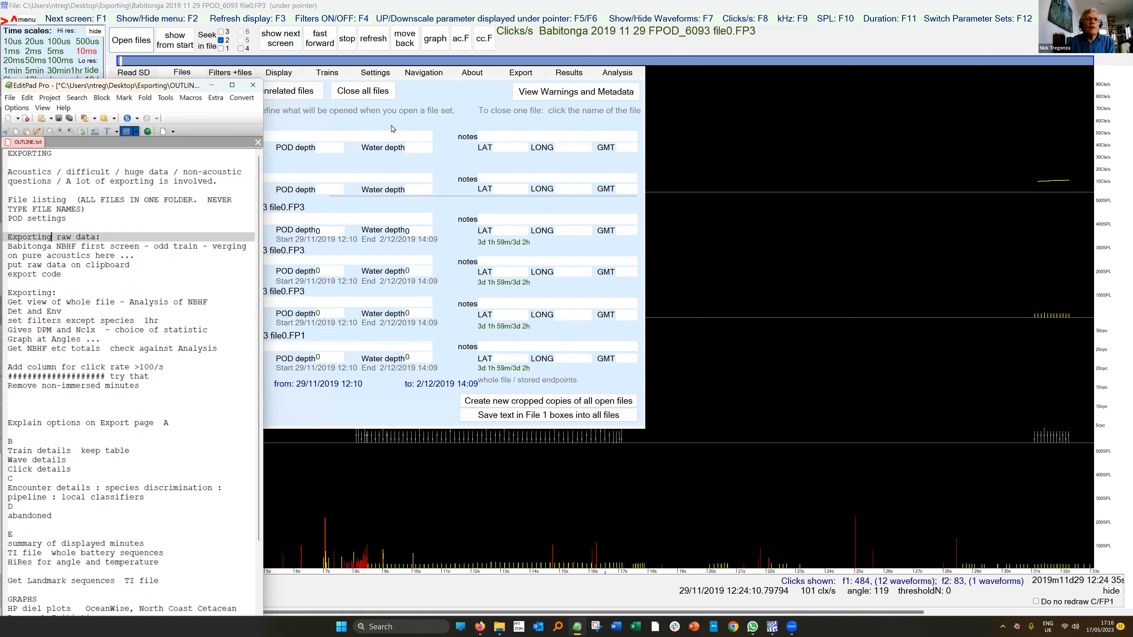
left_click(473, 74)
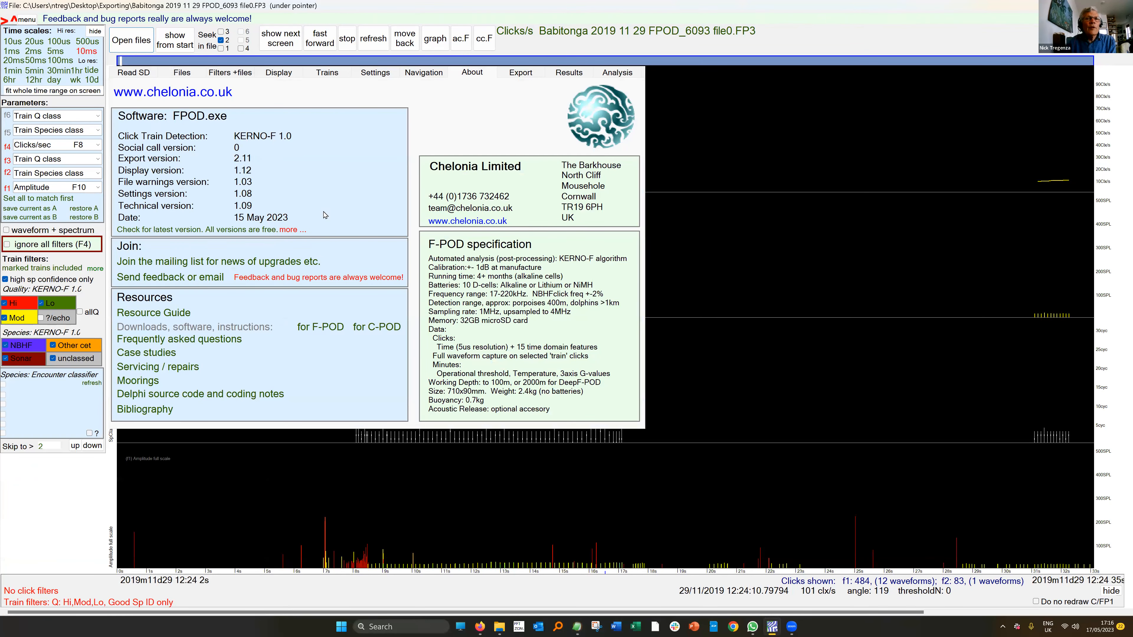
left_click(203, 397)
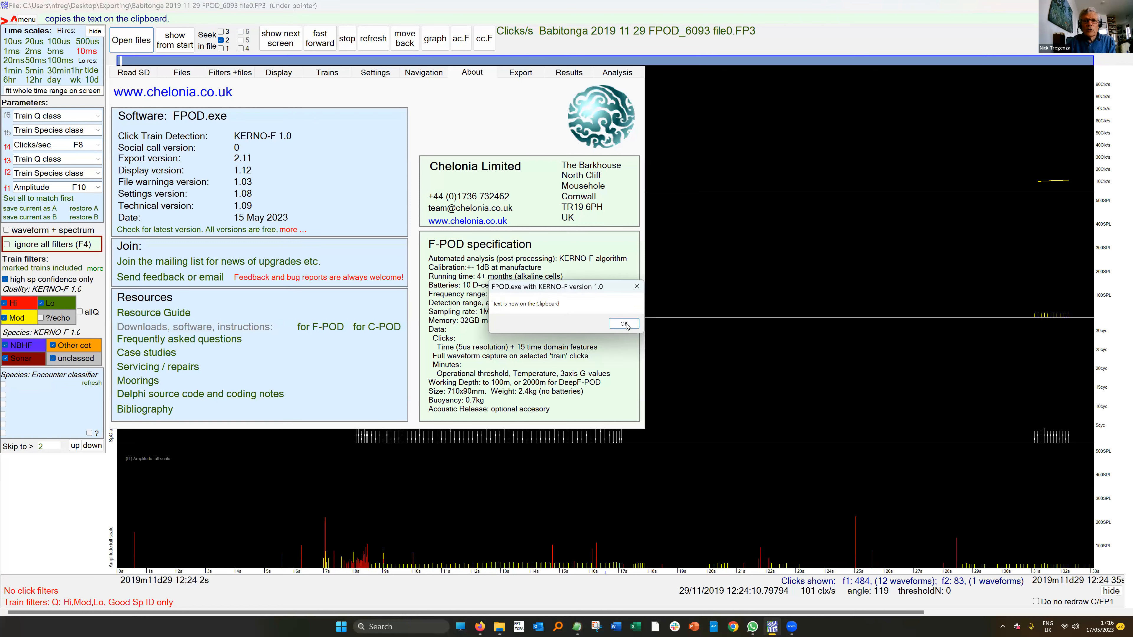
left_click(620, 324)
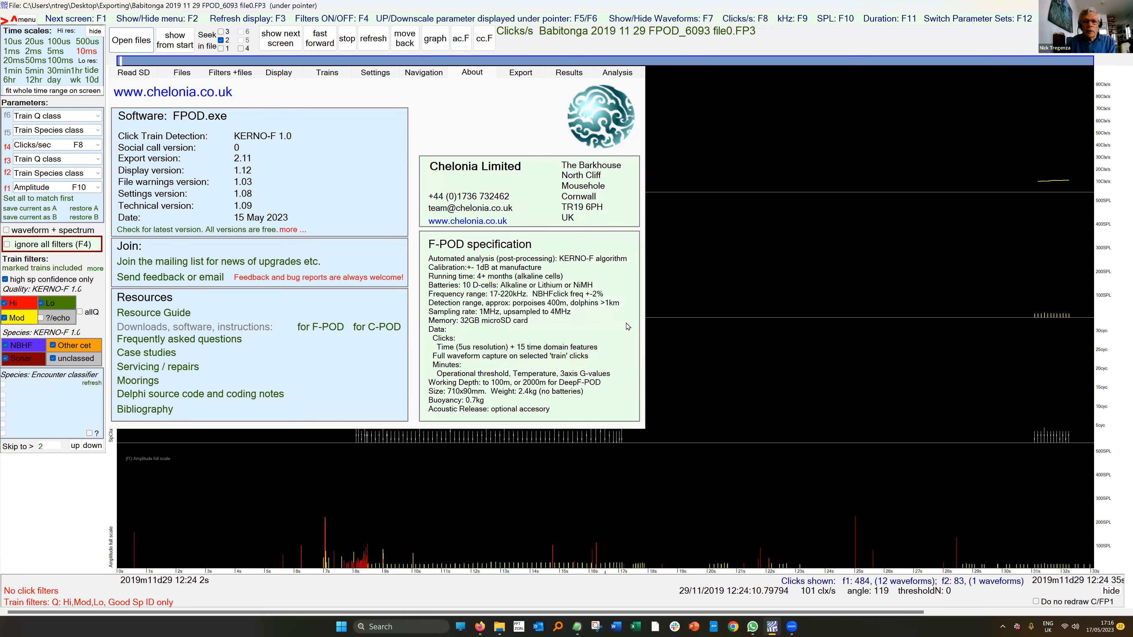
Step: Switch to EditPad Pro, create a new untitled file in a widened window, and paste the source code into it
left_click(577, 627)
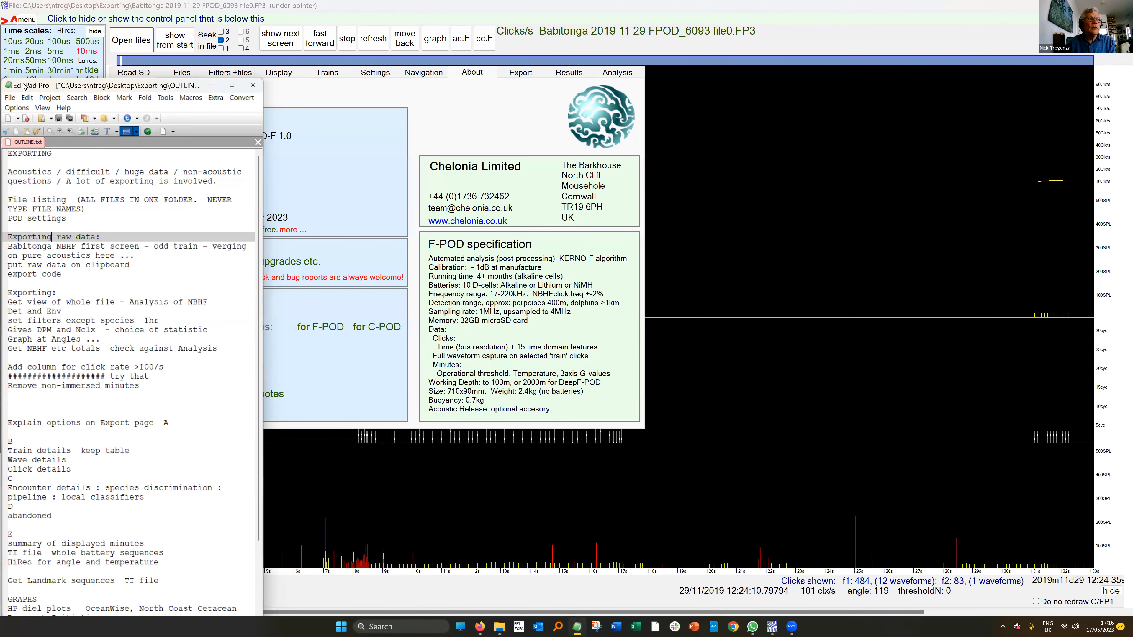
left_click(8, 118)
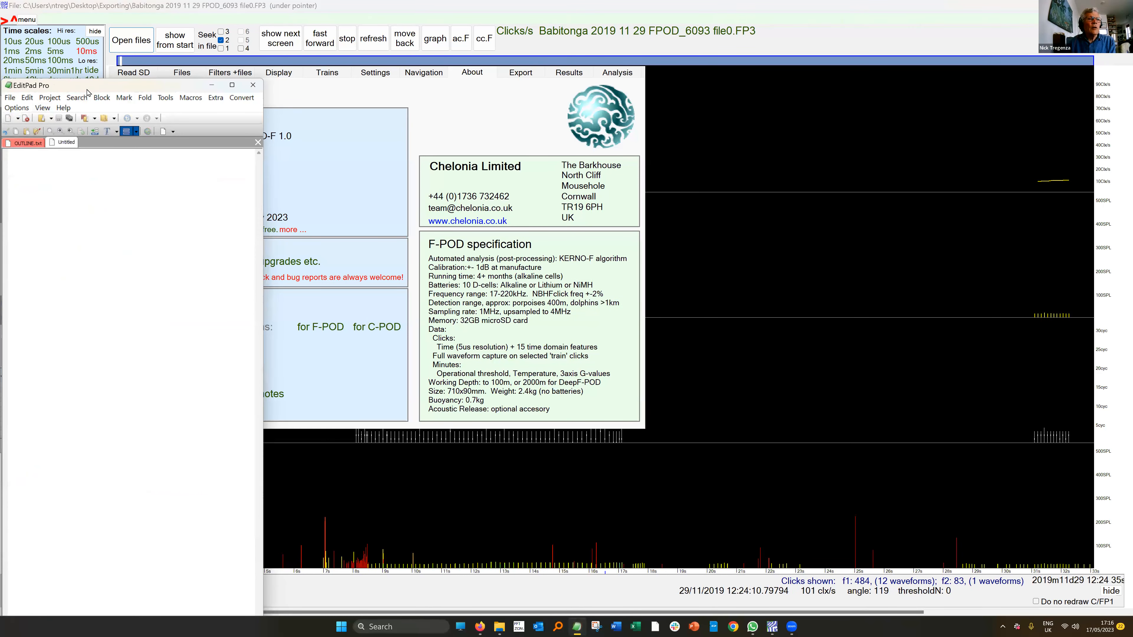
left_click_drag(66, 85, 306, 30)
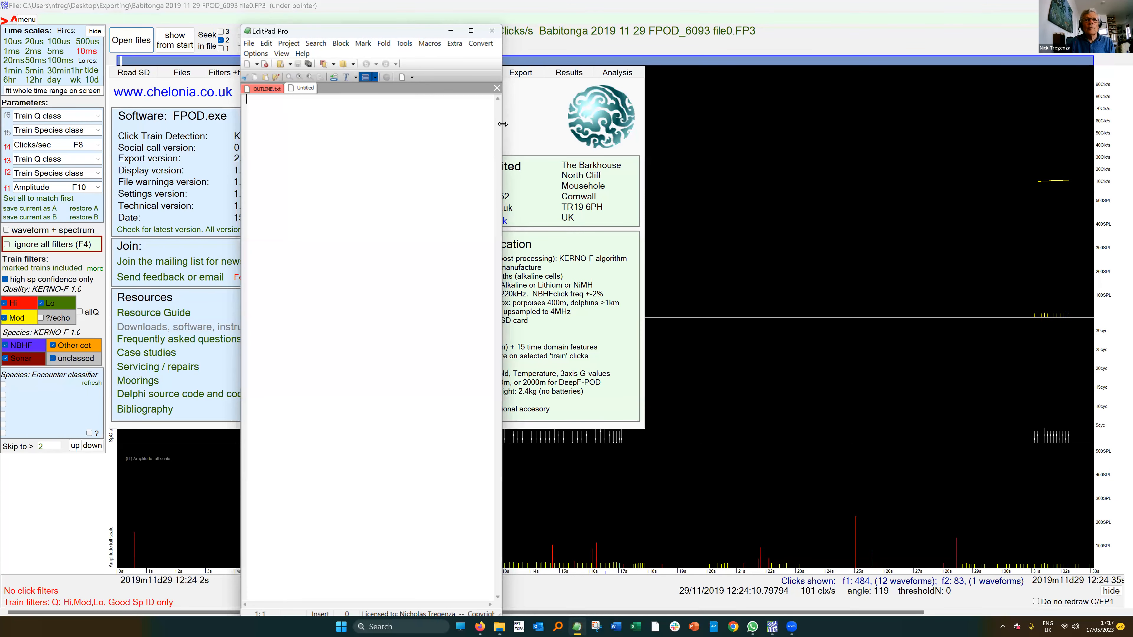
left_click_drag(886, 136, 885, 136)
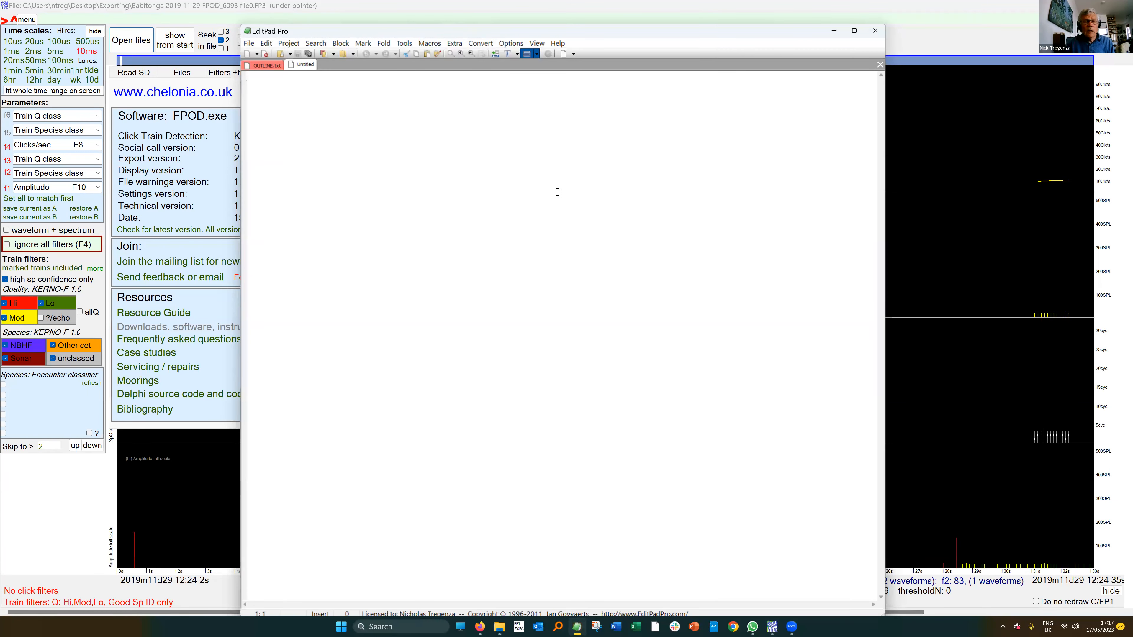
key("ctrl+v")
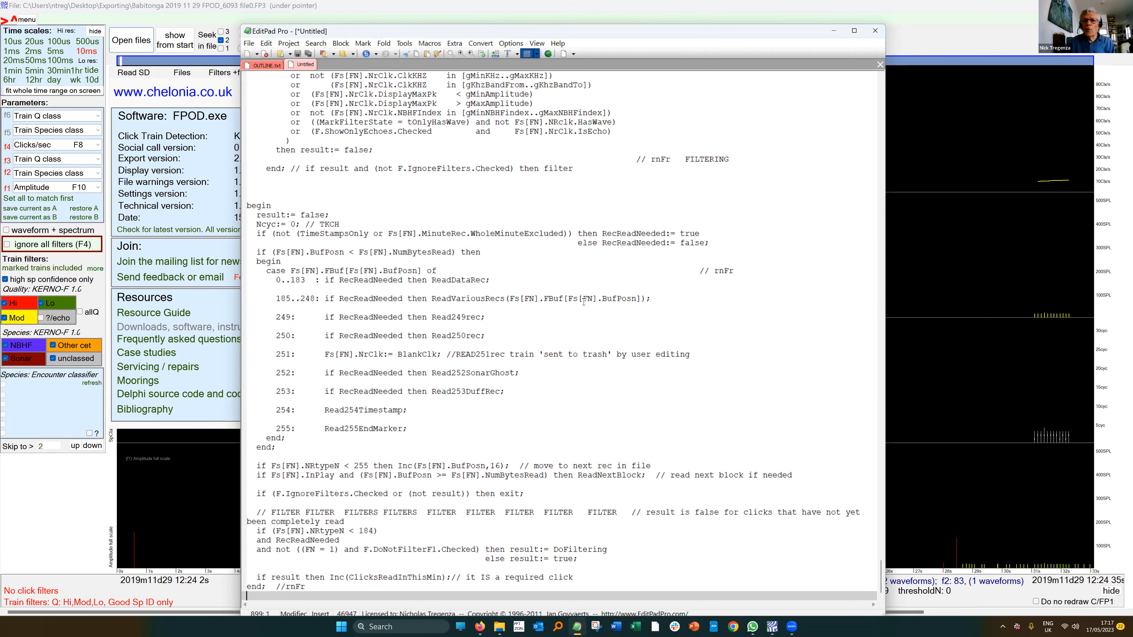
Step: Look through the pasted filtering code, close the untitled file without saving, and move the OUTLINE.txt window to the screen's corner
scroll(583, 302, "up", 18)
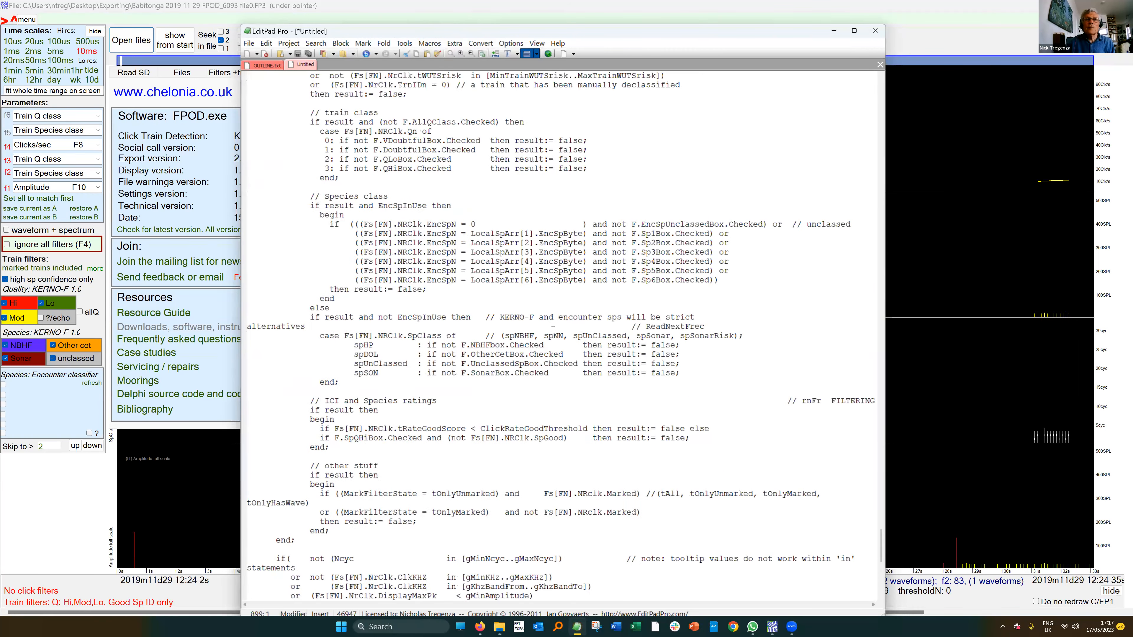
scroll(630, 303, "up", 13)
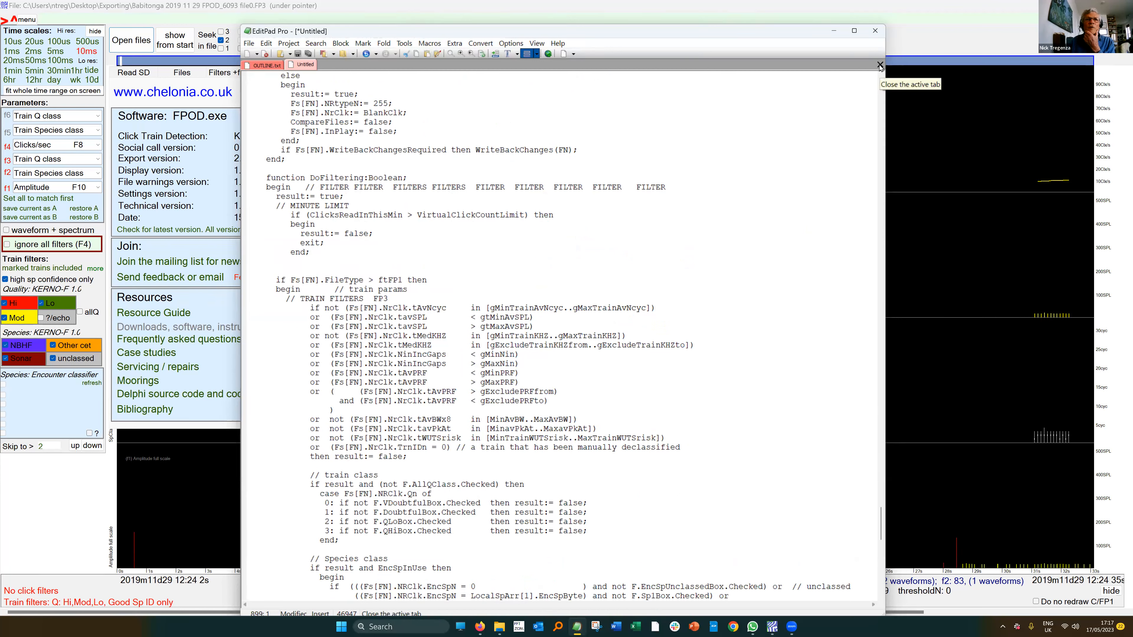
key("ctrl+w")
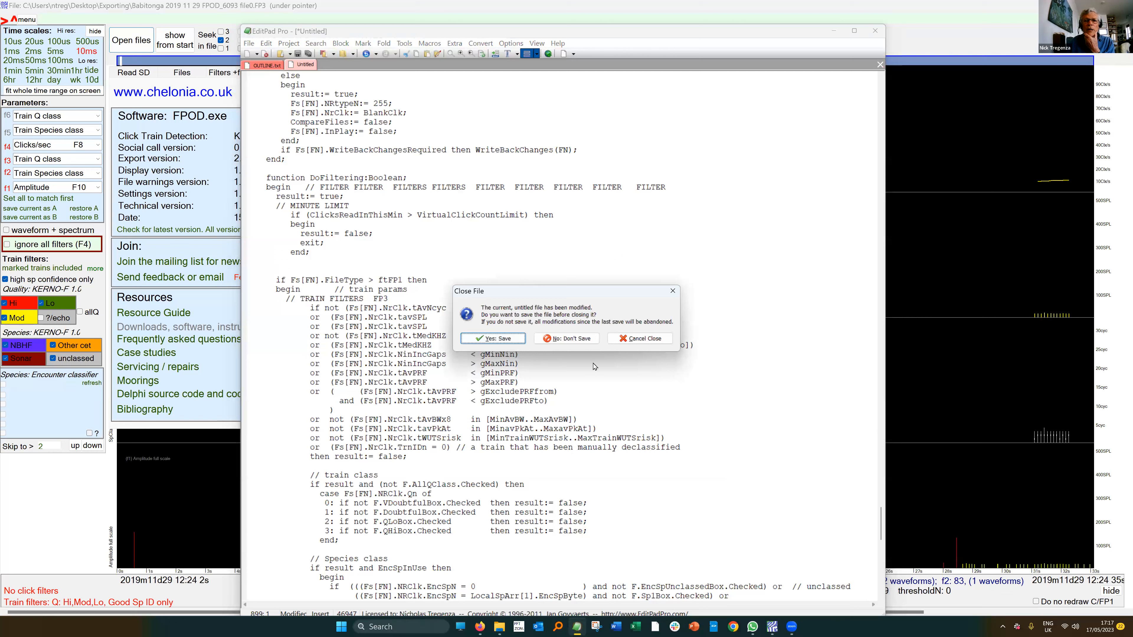
left_click(574, 338)
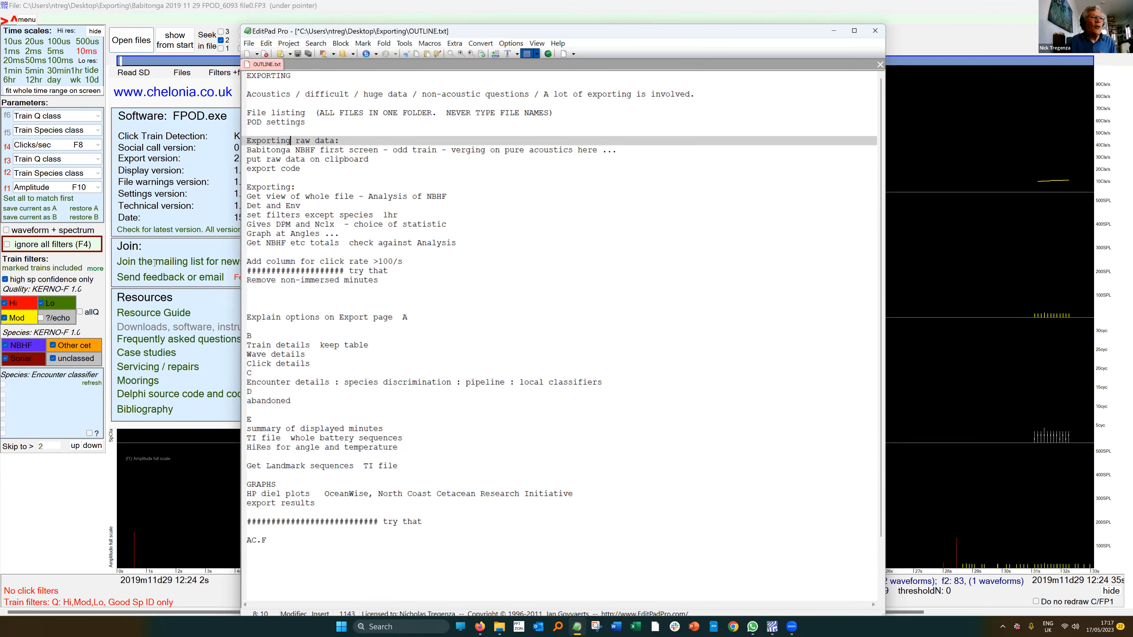
left_click_drag(351, 25, 119, 3)
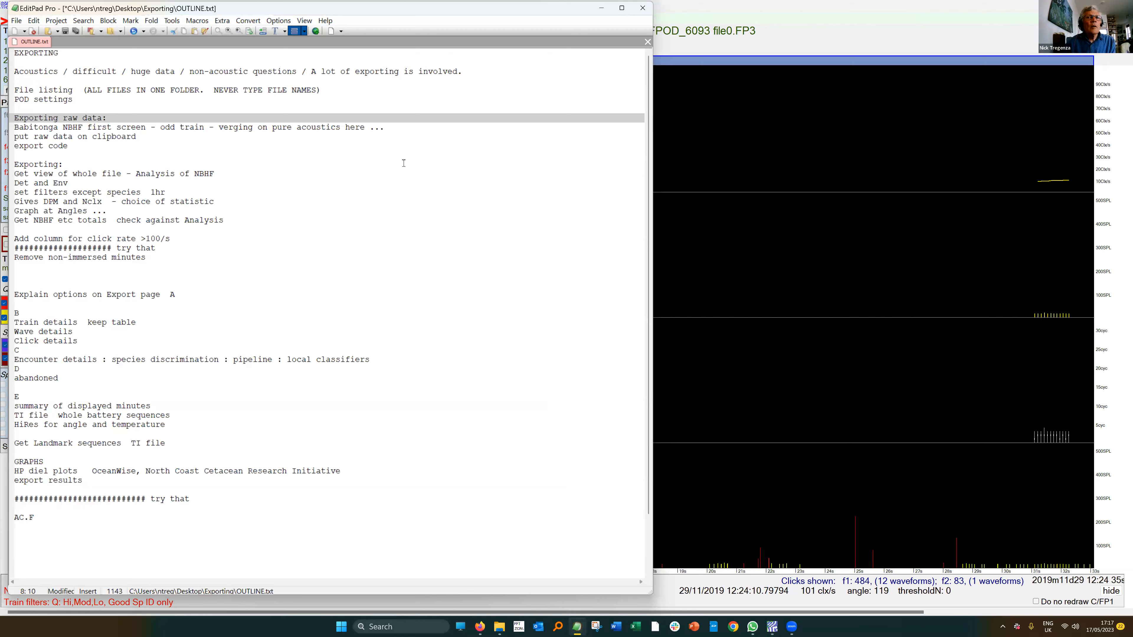
Step: Return to the F-POD app, exclude unclassed species and Lo quality from the train filters, and set the time scale to 5min
left_click(666, 136)
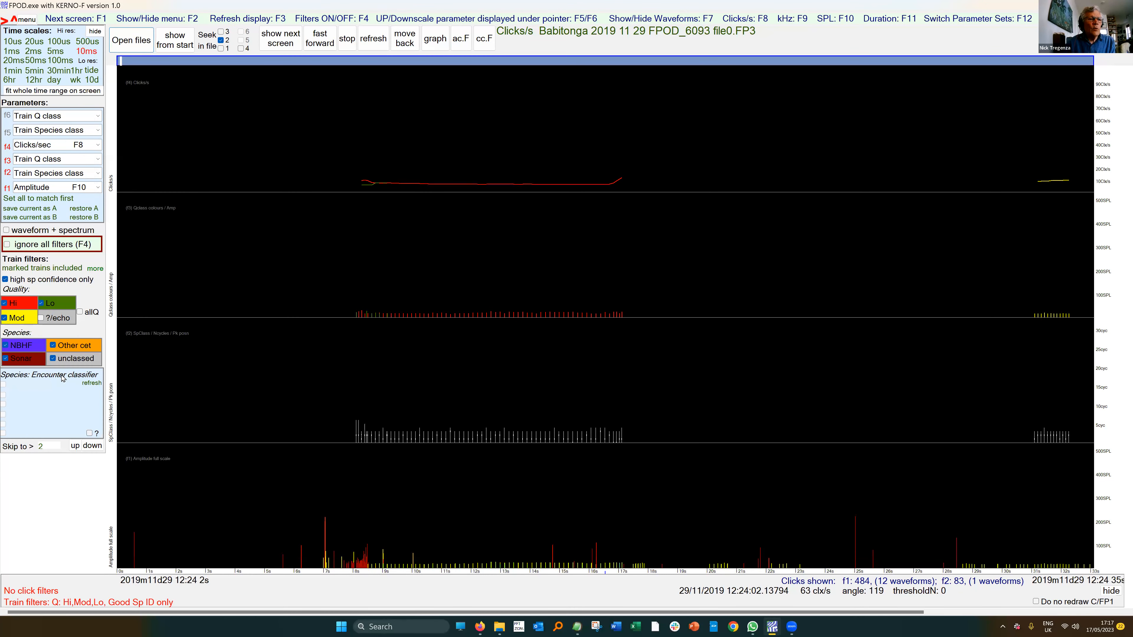
left_click(50, 363)
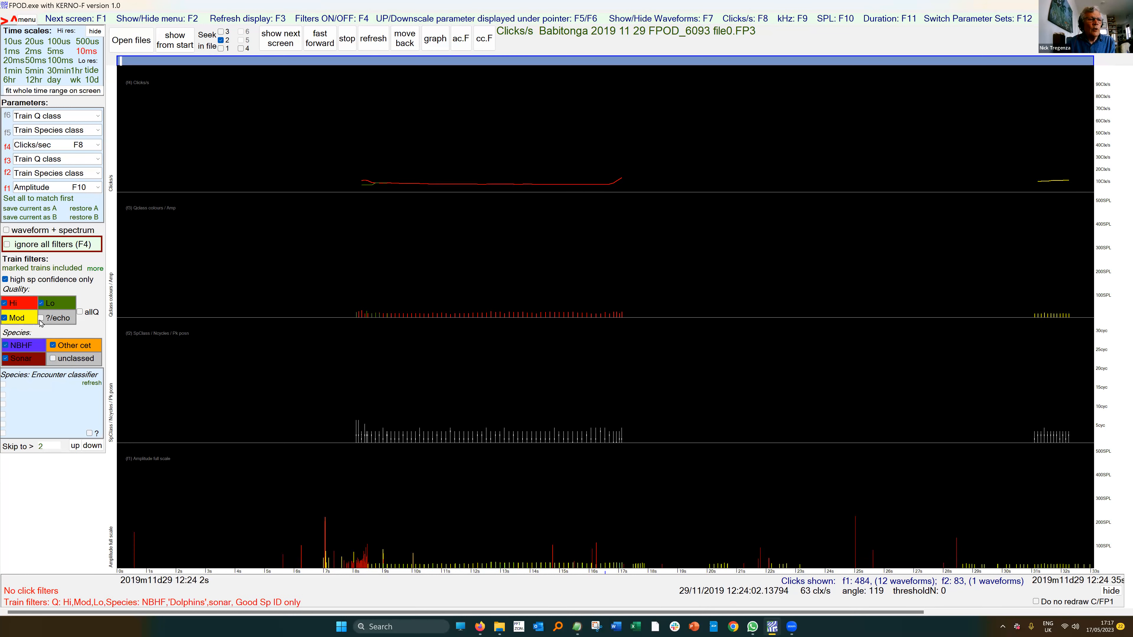
left_click(42, 305)
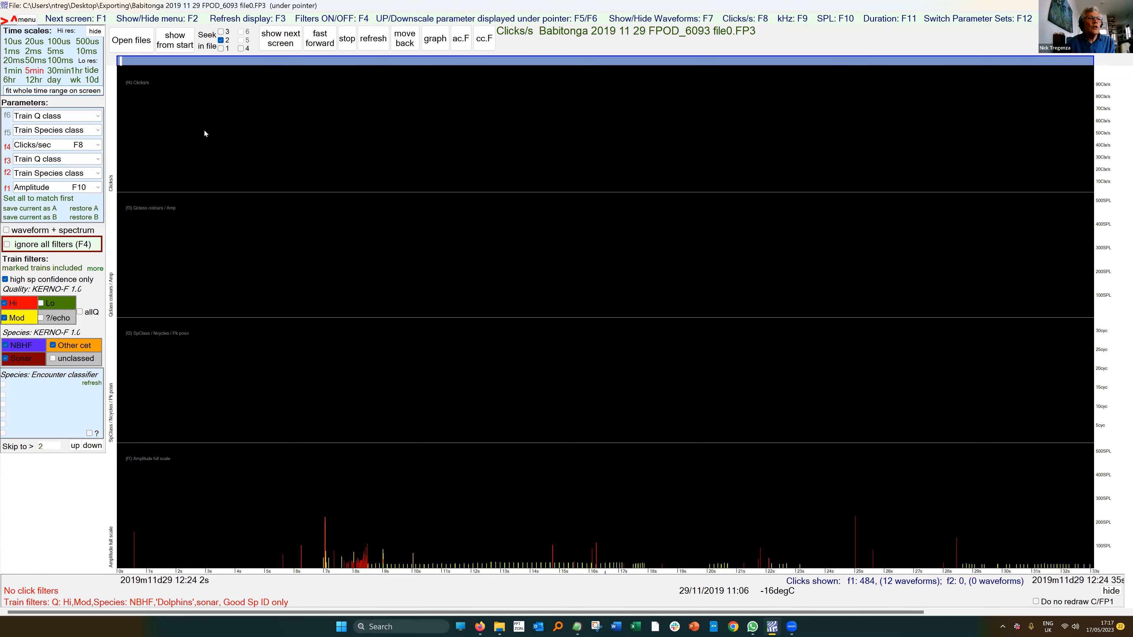
Step: Set display parameter f1 to Frequency and show the whole file from its start
left_click(99, 188)
left_click(67, 203)
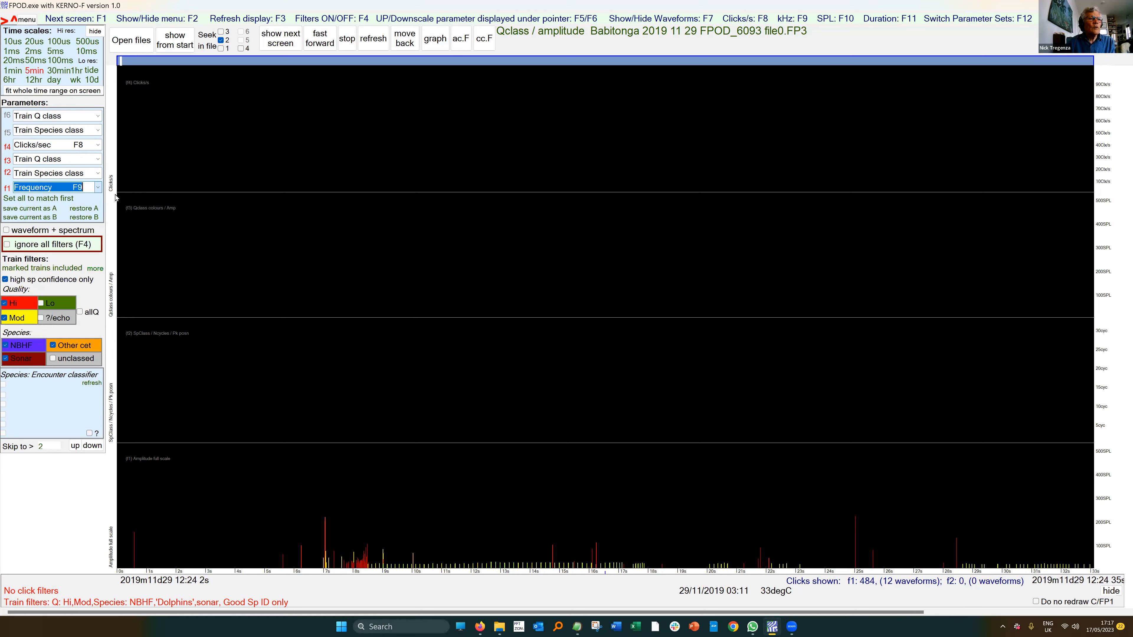
left_click(174, 44)
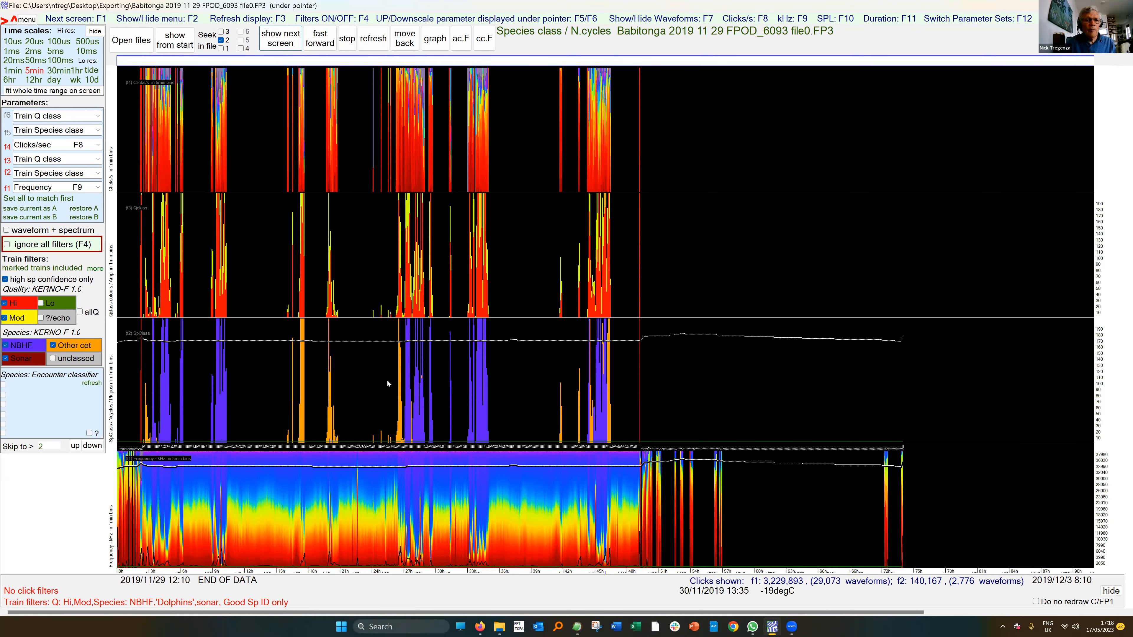
Step: Redraw the file from its start and set the detections and environment export to periods of hours
left_click(175, 40)
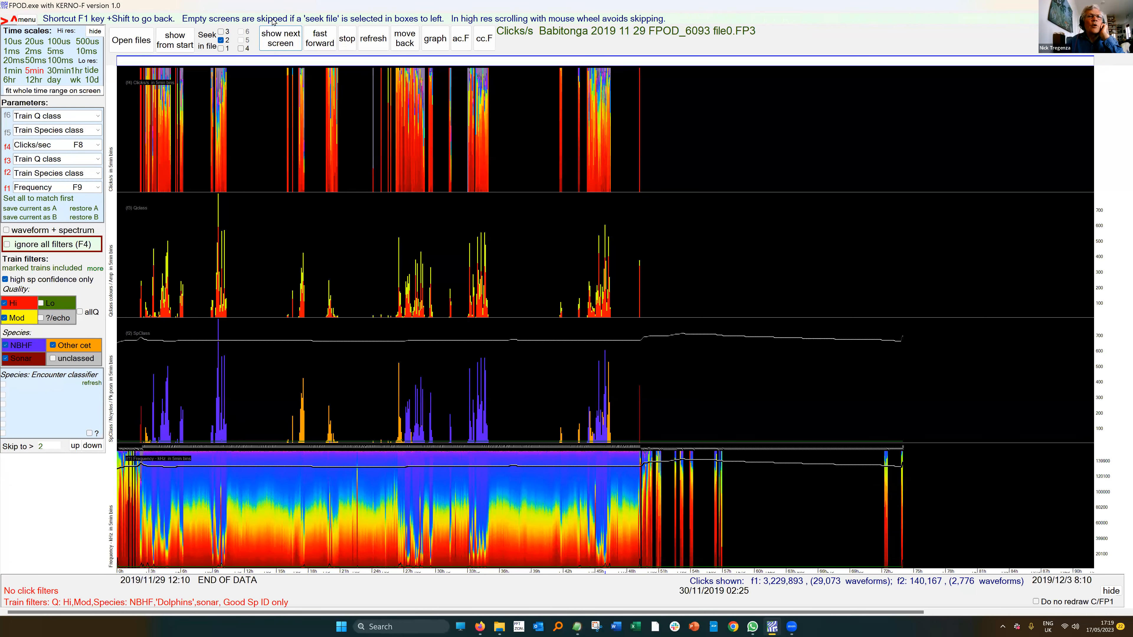
mouse_move(273, 8)
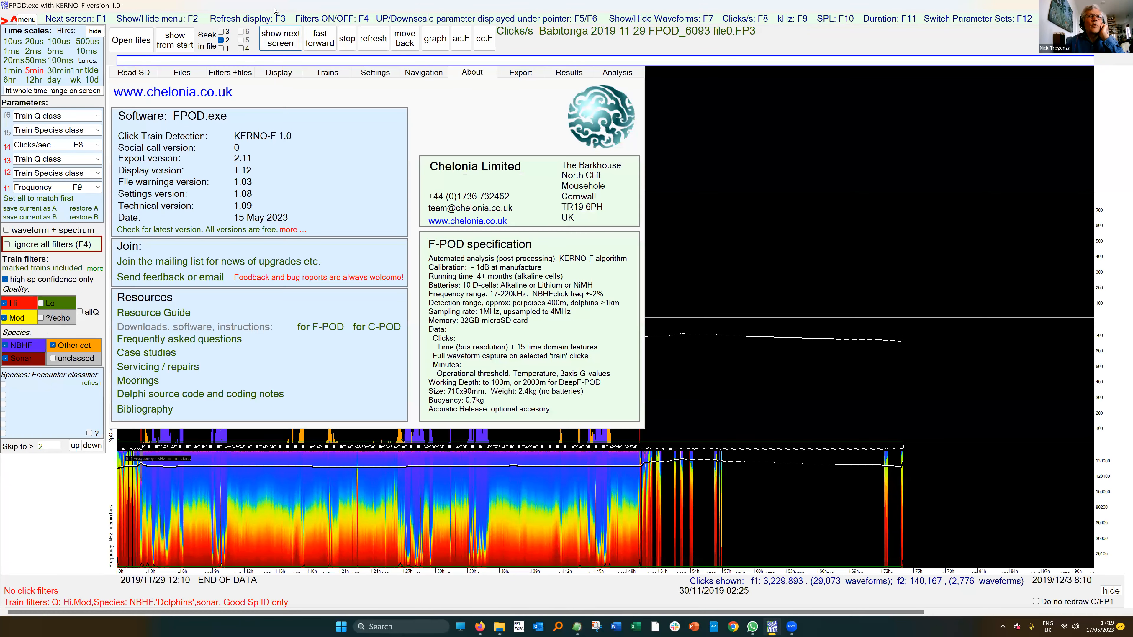
left_click(525, 73)
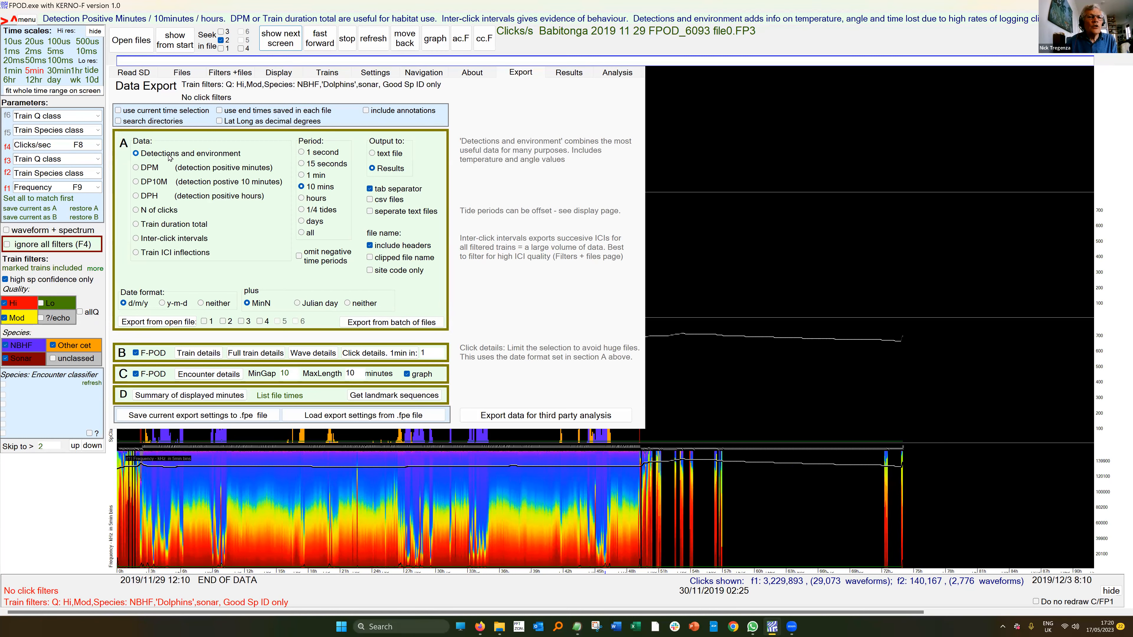
left_click(302, 199)
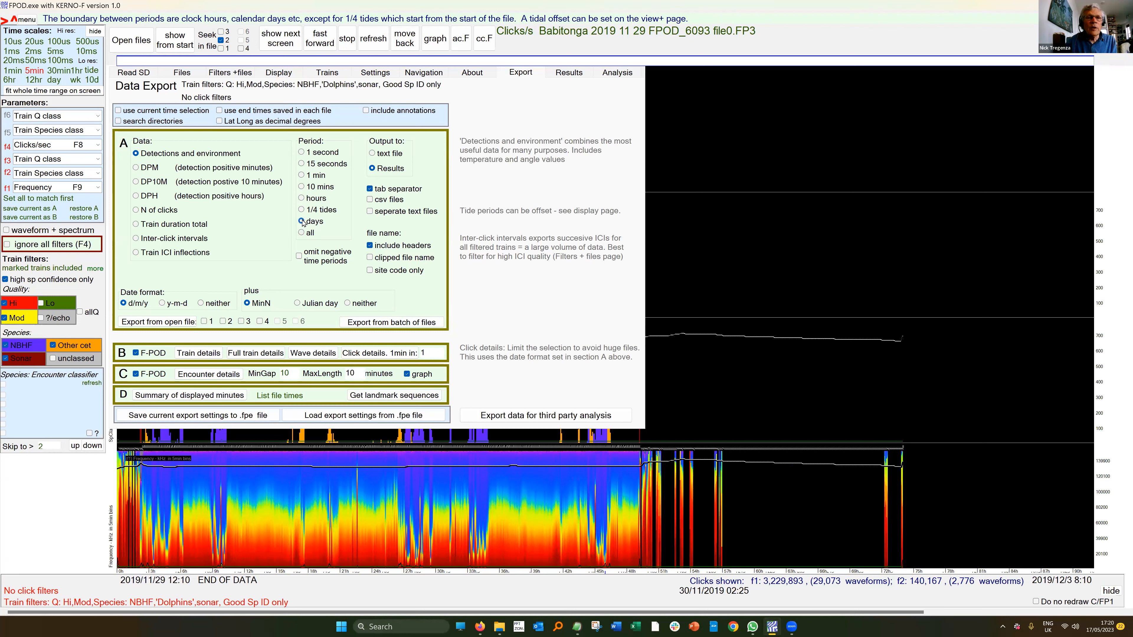
left_click(302, 221)
left_click(304, 199)
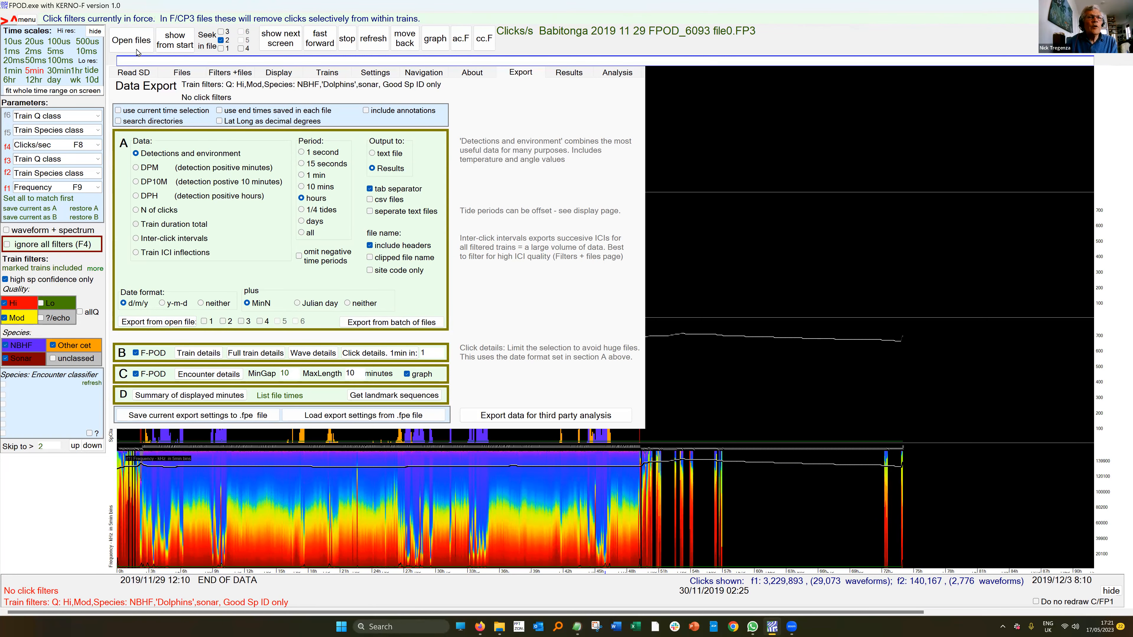
Step: Check the open files list, export the data from file 2 to the results, and clear the results
left_click(185, 74)
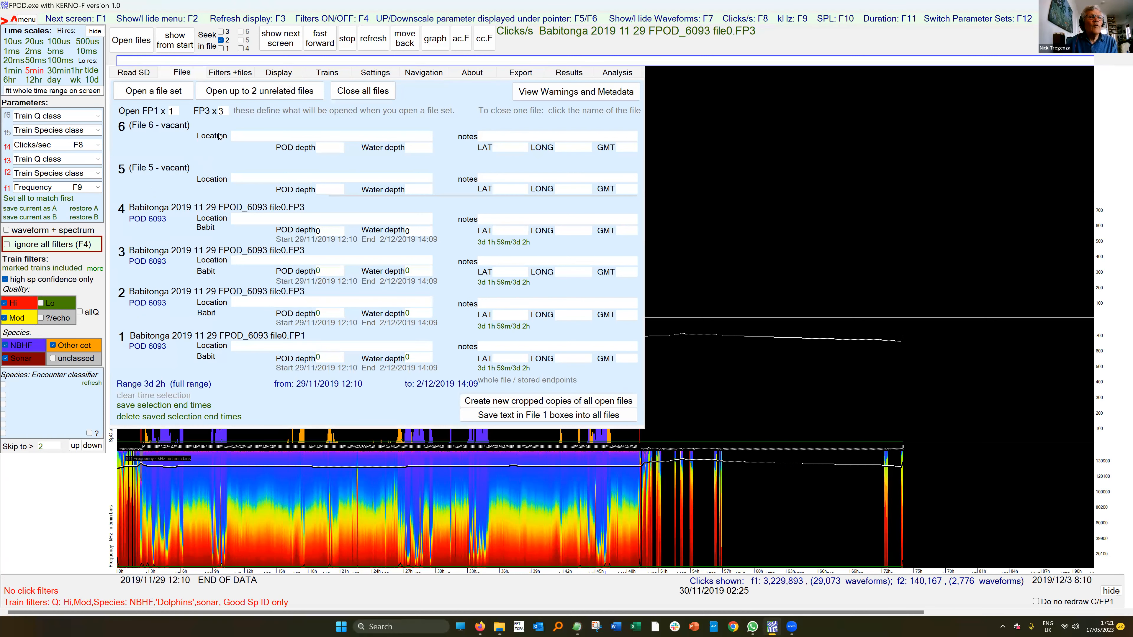
left_click(511, 74)
left_click(222, 321)
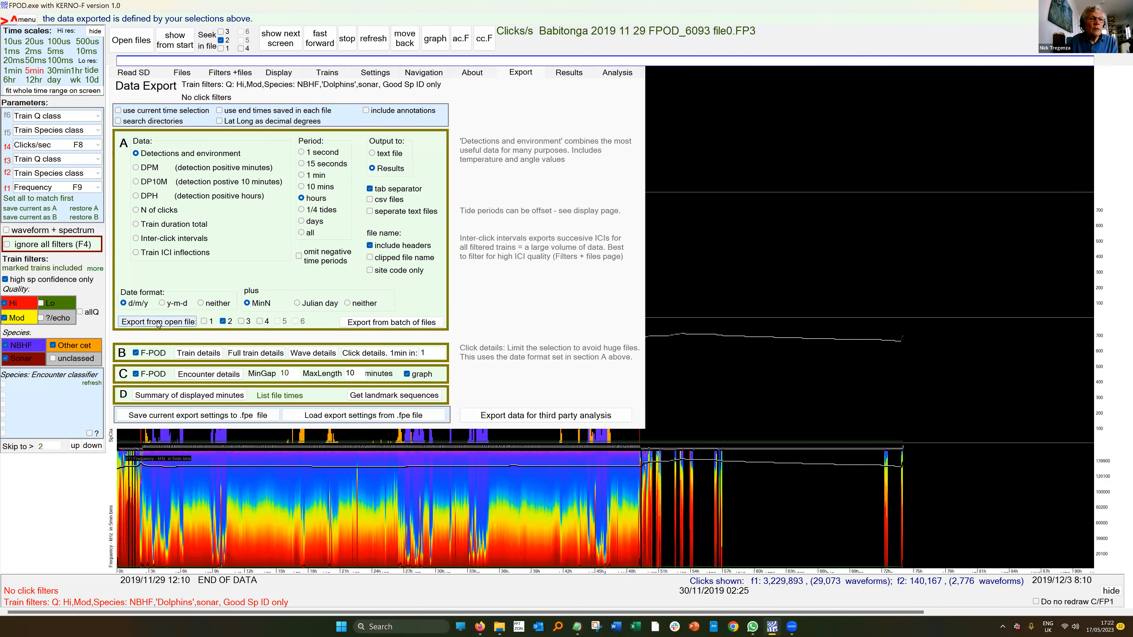
left_click(158, 322)
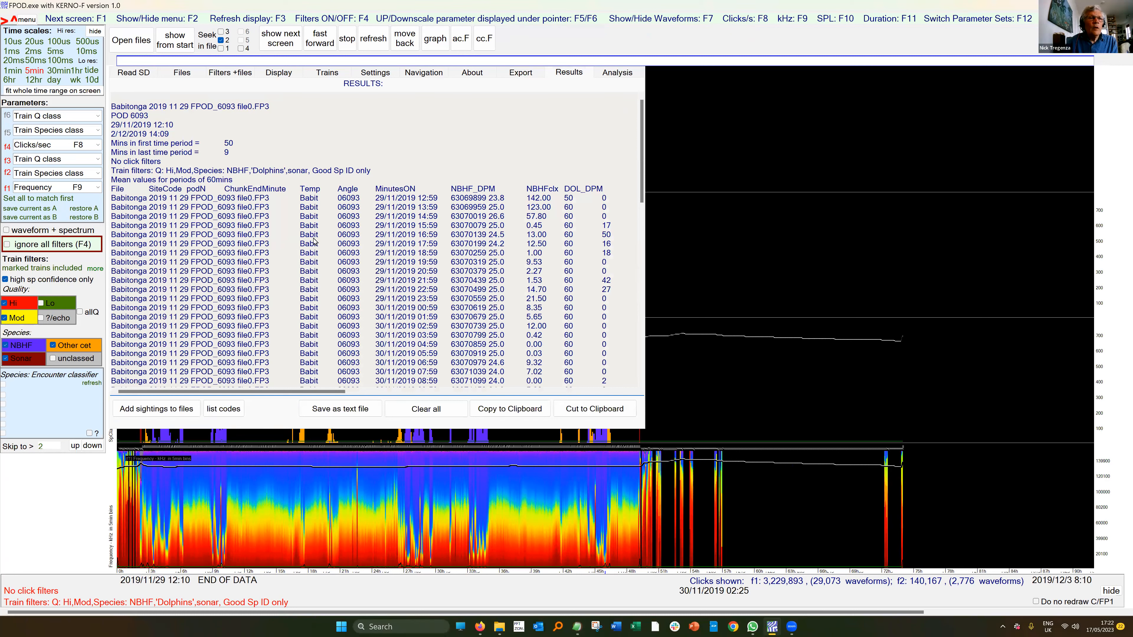
left_click(432, 411)
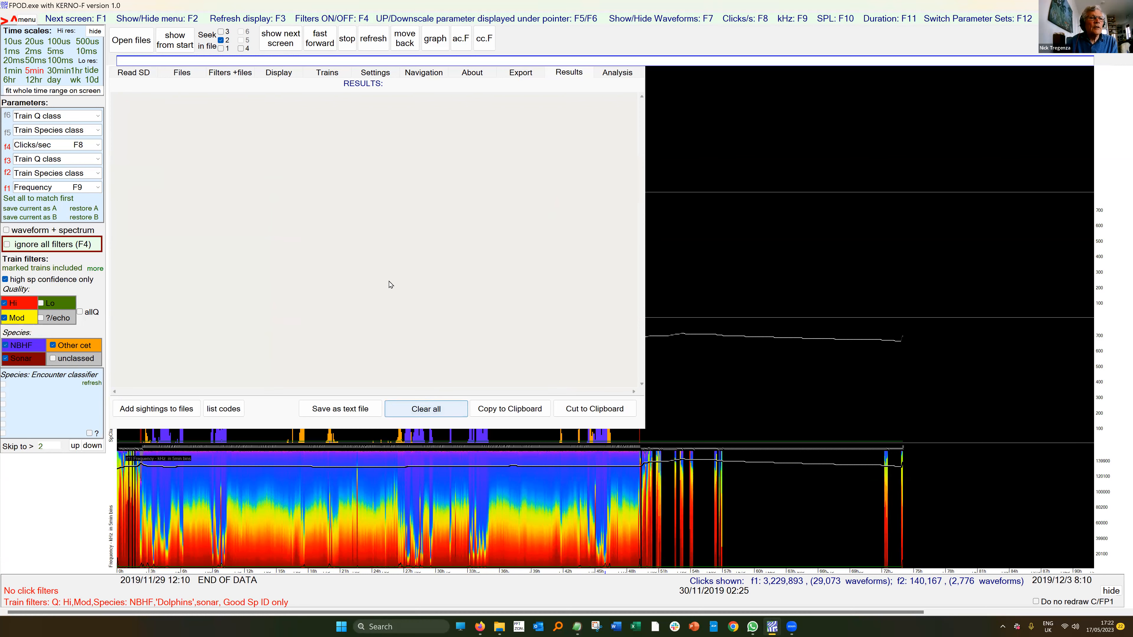
Step: Exclude headers from the export, export file 2 again, and cut the results to the clipboard
left_click(520, 74)
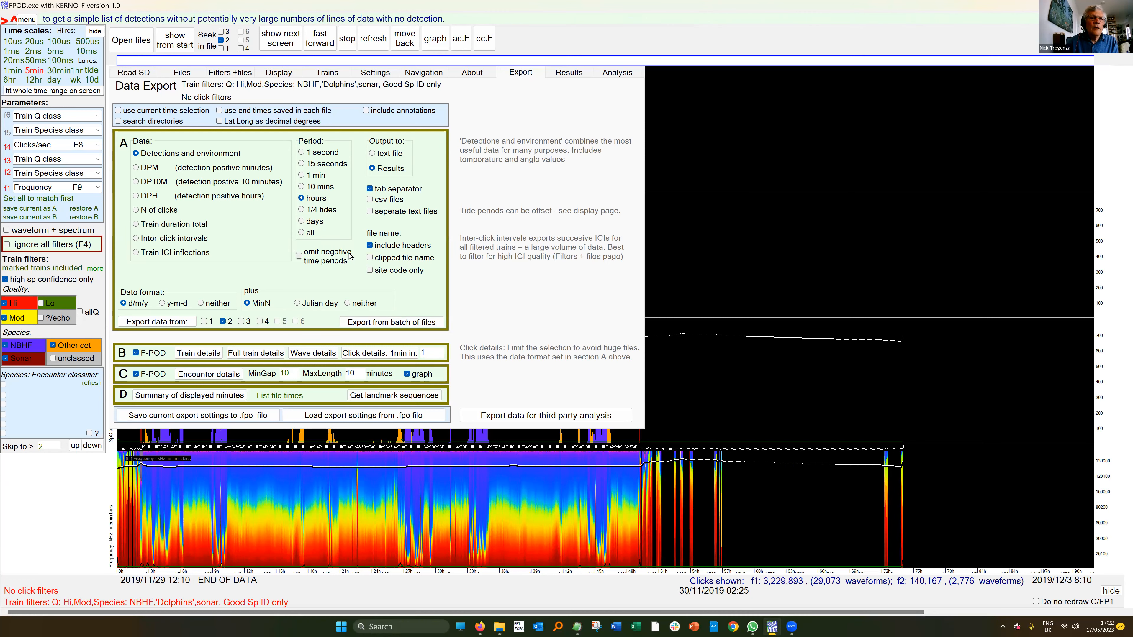
left_click(370, 246)
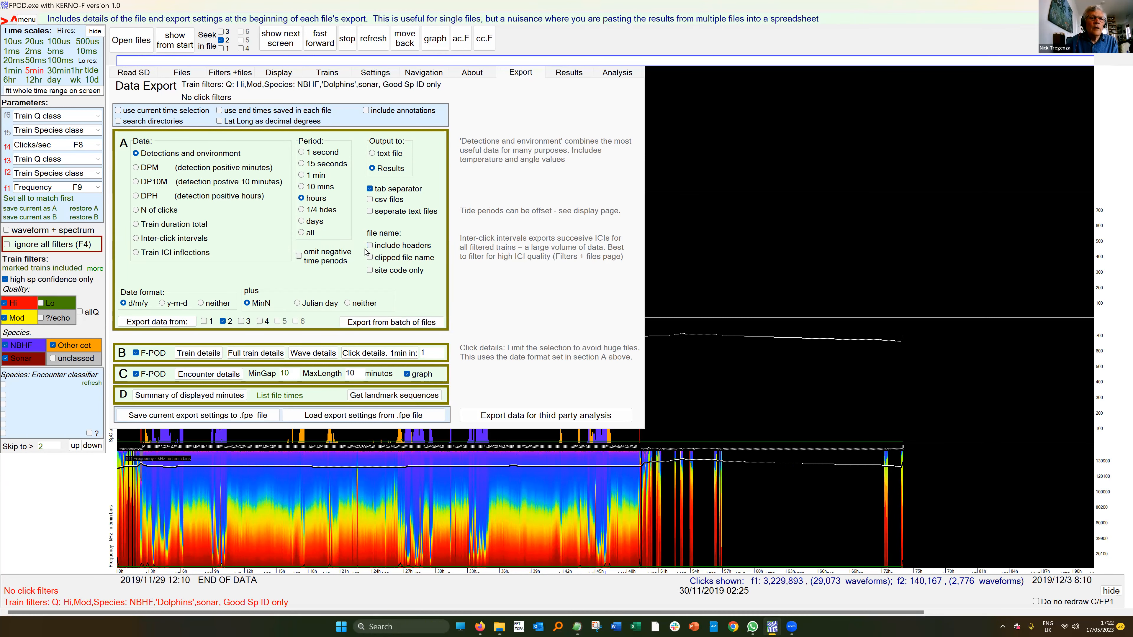
left_click(173, 322)
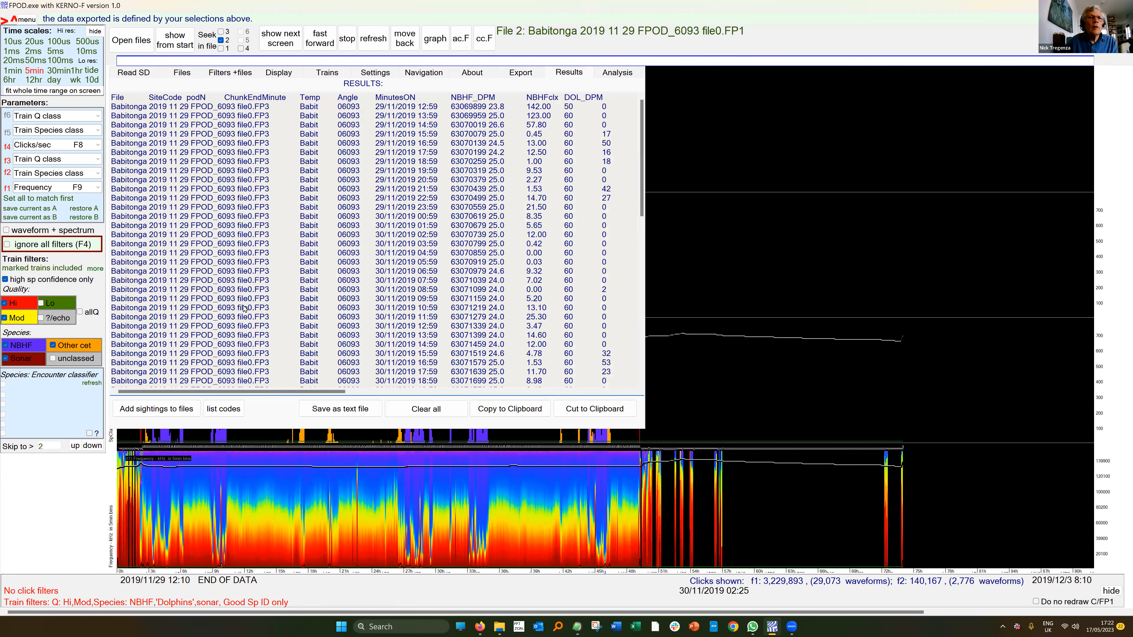
left_click(594, 409)
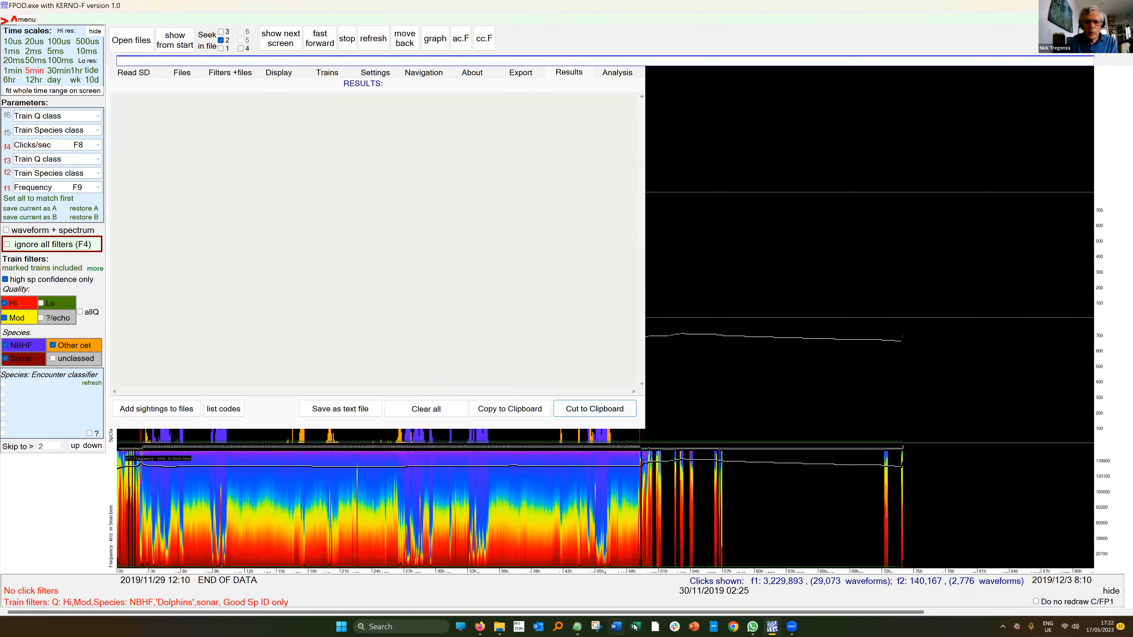
Step: Switch to Excel, create a blank workbook, and paste the exported data starting in cell A1
left_click(639, 626)
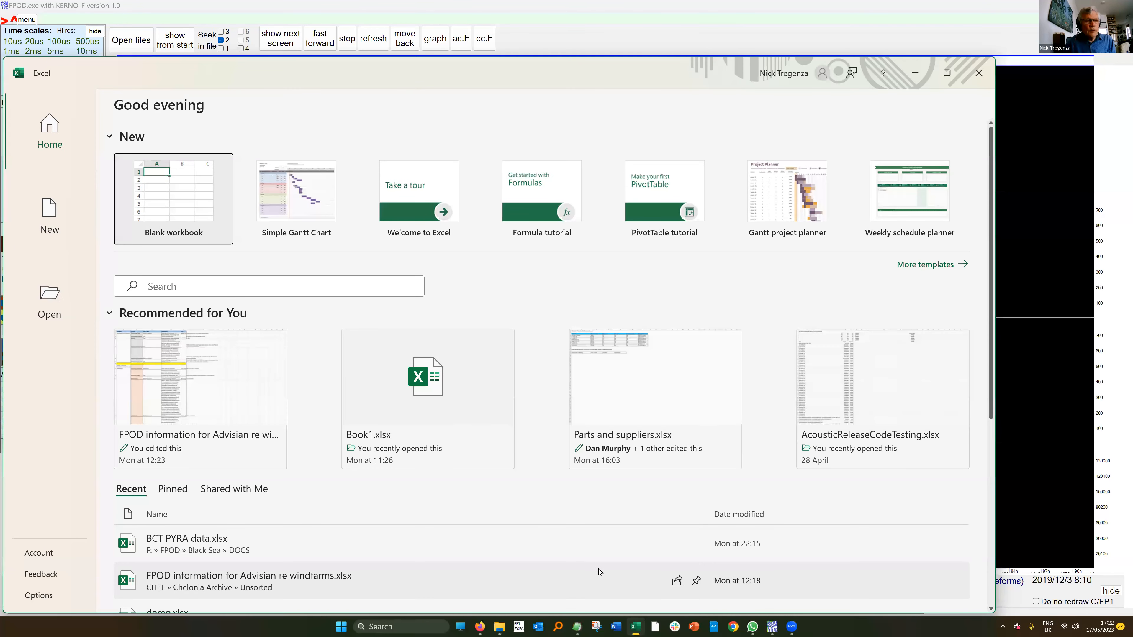
key("Return")
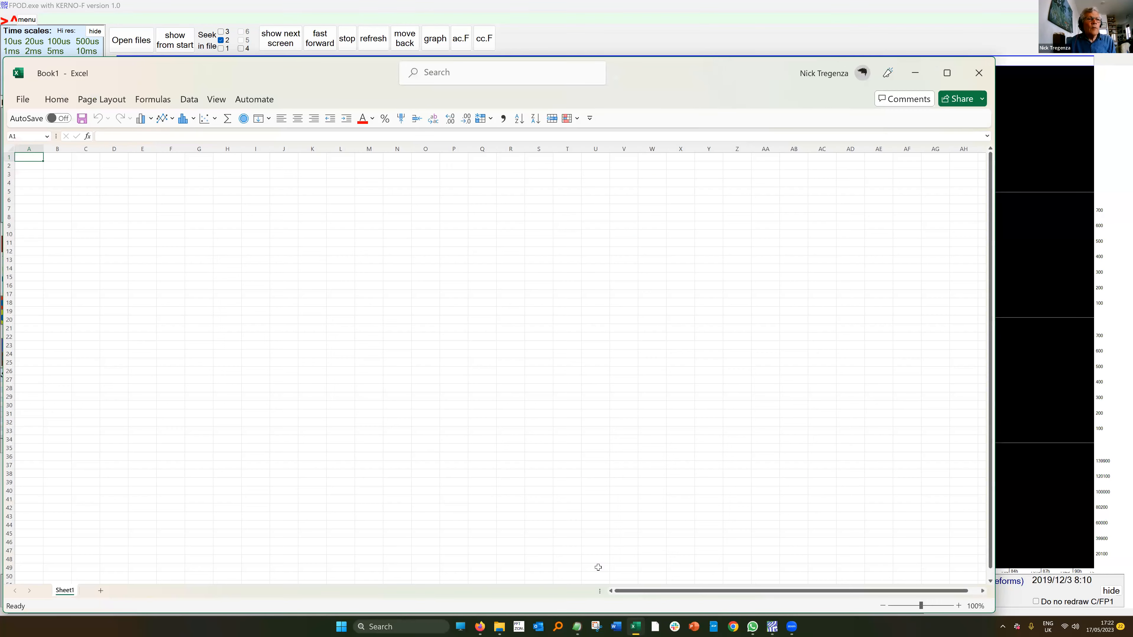
key("ctrl+v")
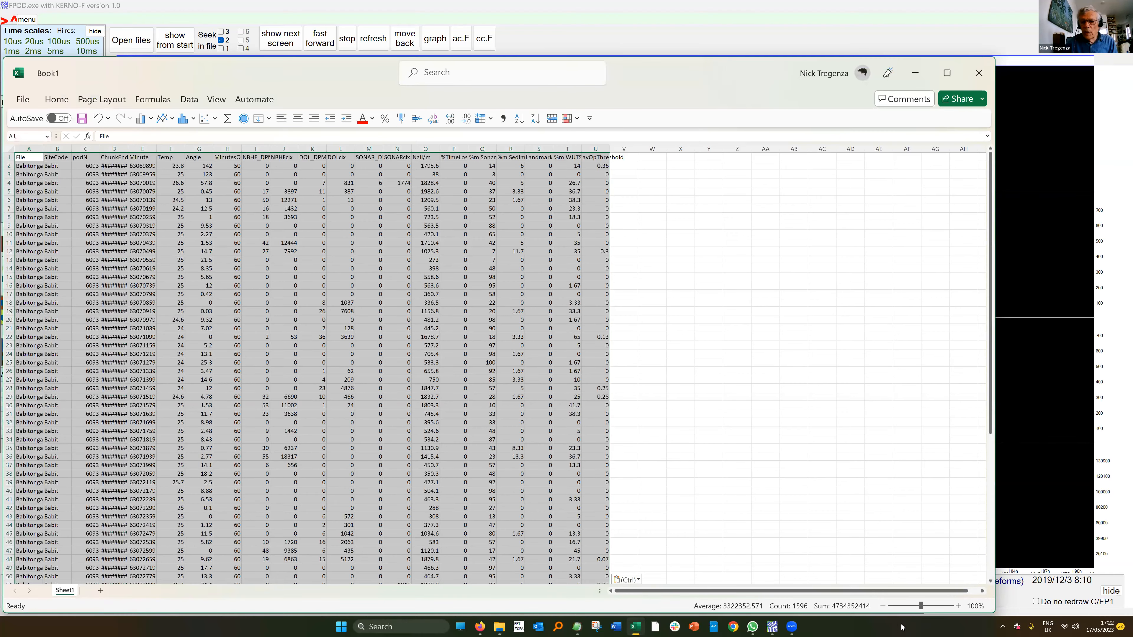
Step: Enlarge the sheet view to 150% and maximize the workbook window
left_click(959, 606)
left_click(959, 606)
left_click(960, 606)
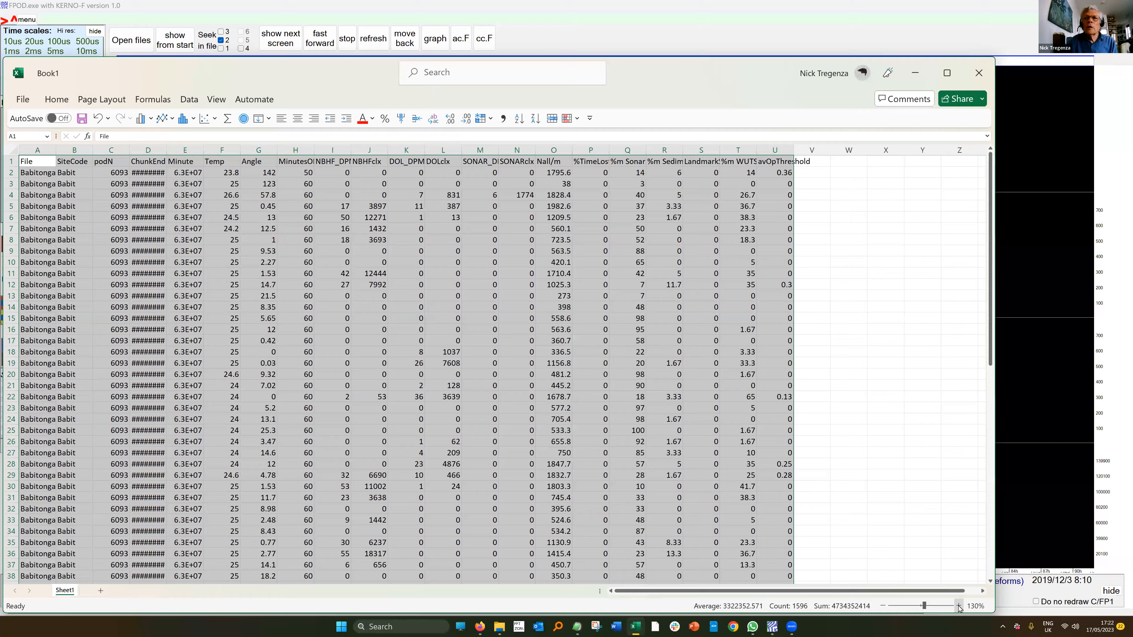
left_click(960, 606)
left_click(959, 606)
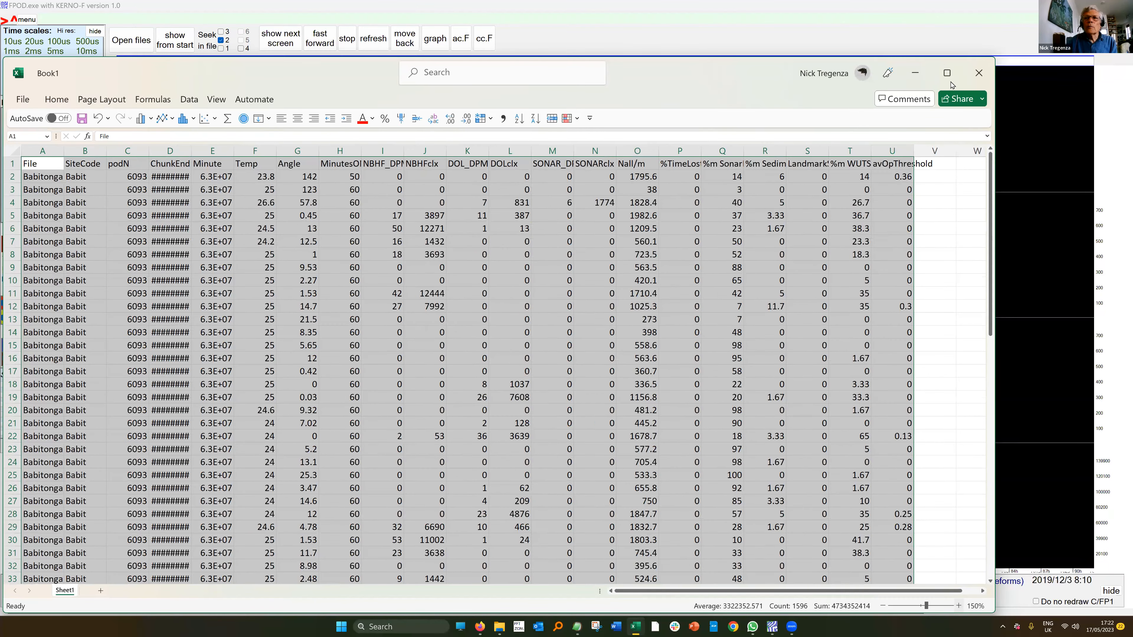
left_click(951, 75)
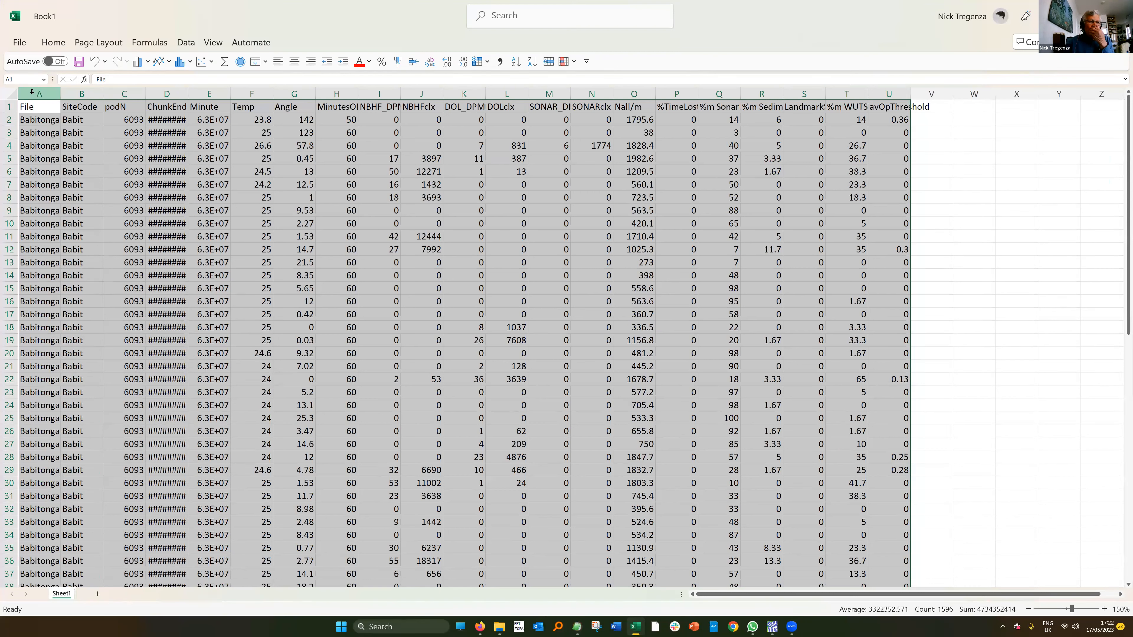
Step: Delete the File, SiteCode and podN columns from the sheet
left_click(375, 43)
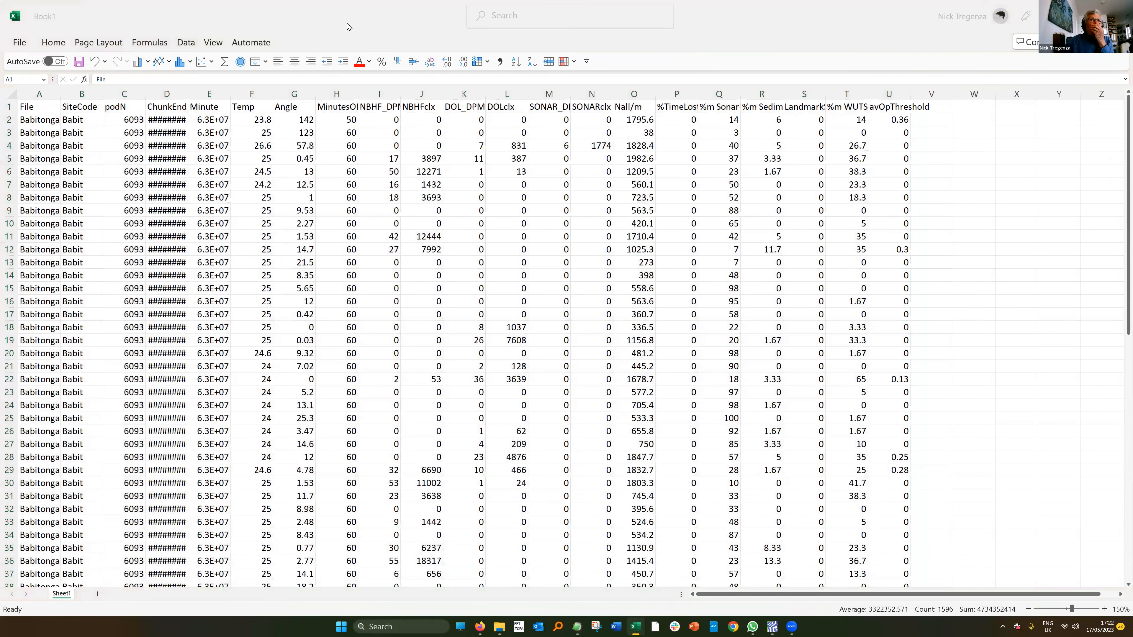
left_click(38, 96)
left_click_drag(38, 96, 104, 147)
right_click(91, 158)
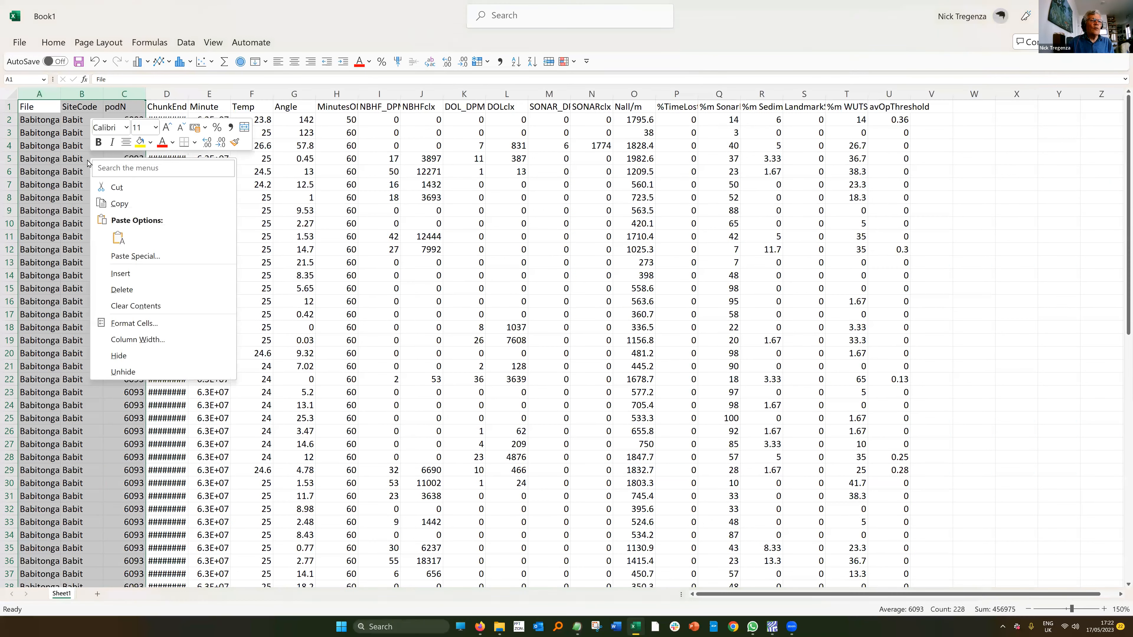
left_click(122, 290)
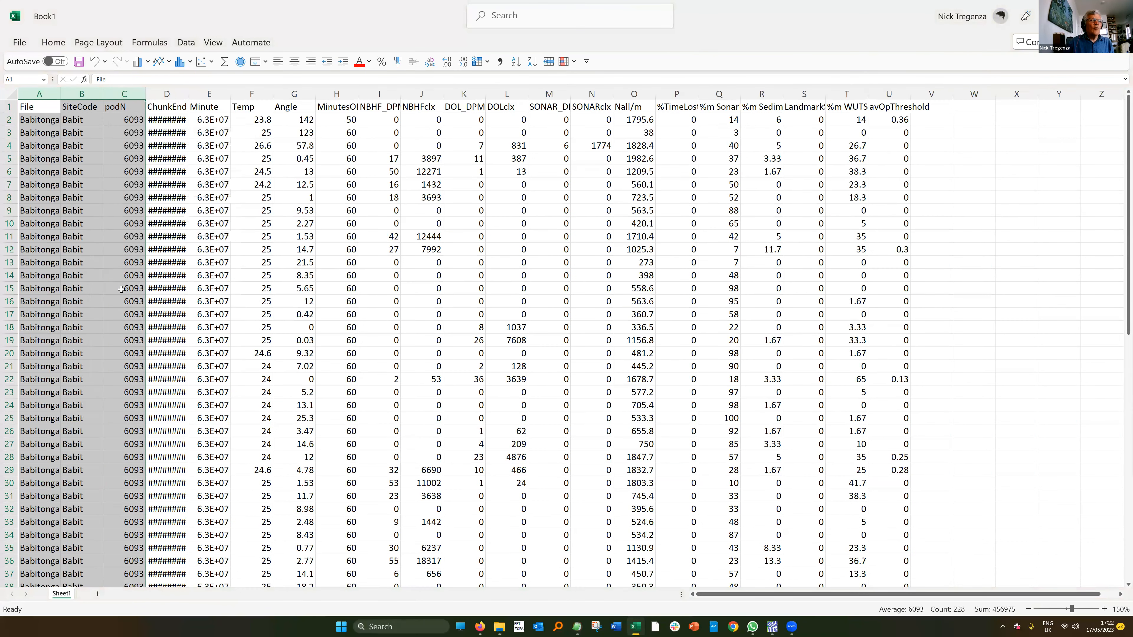
Step: Autofit the widths of all data columns from ChunkEnd to avOpThreshold and freeze the top row
left_click_drag(42, 89, 761, 94)
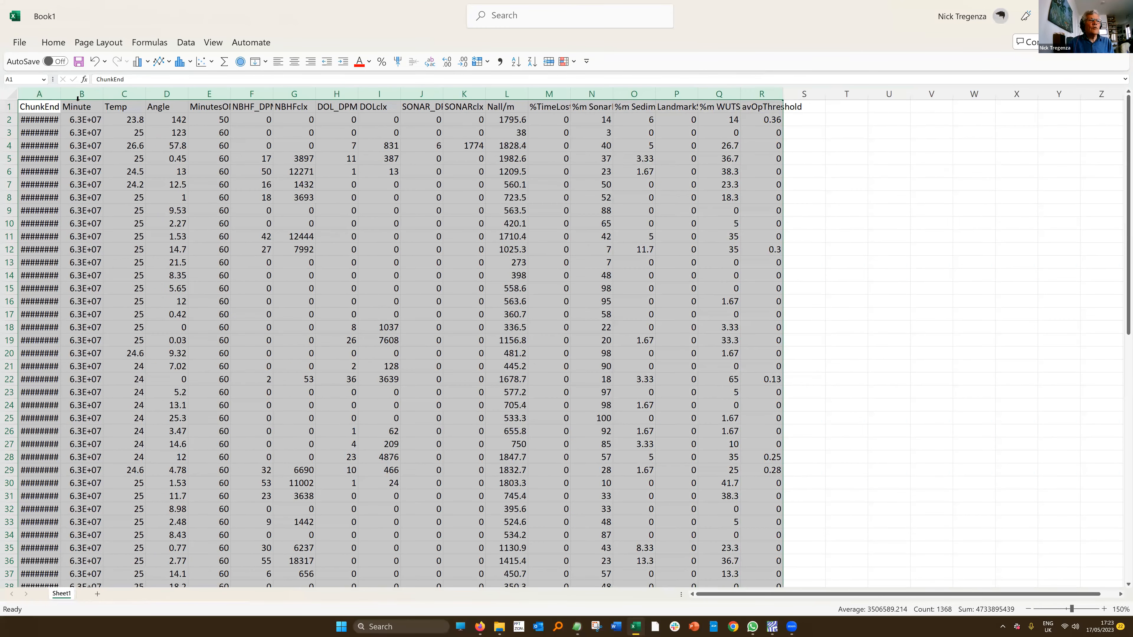
double_click(60, 93)
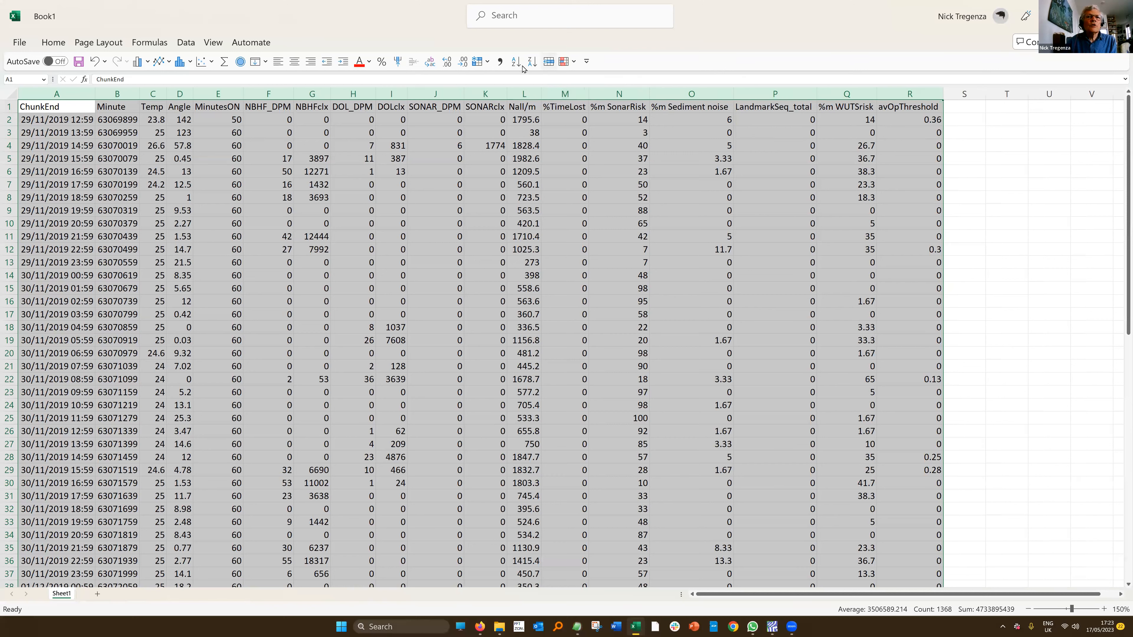
left_click(477, 63)
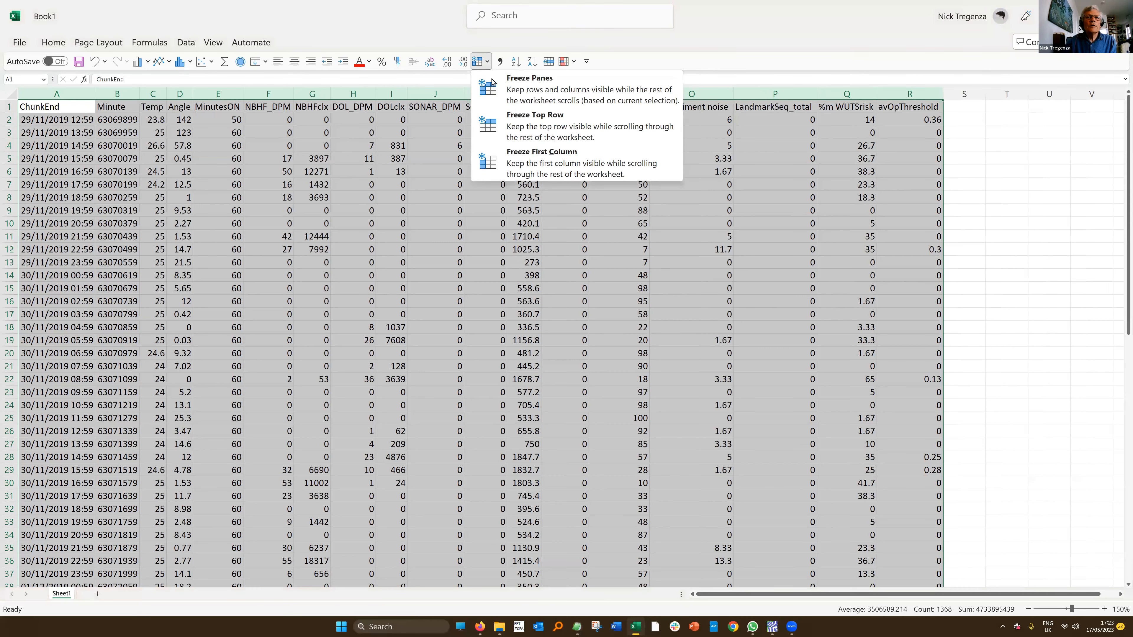
left_click(520, 123)
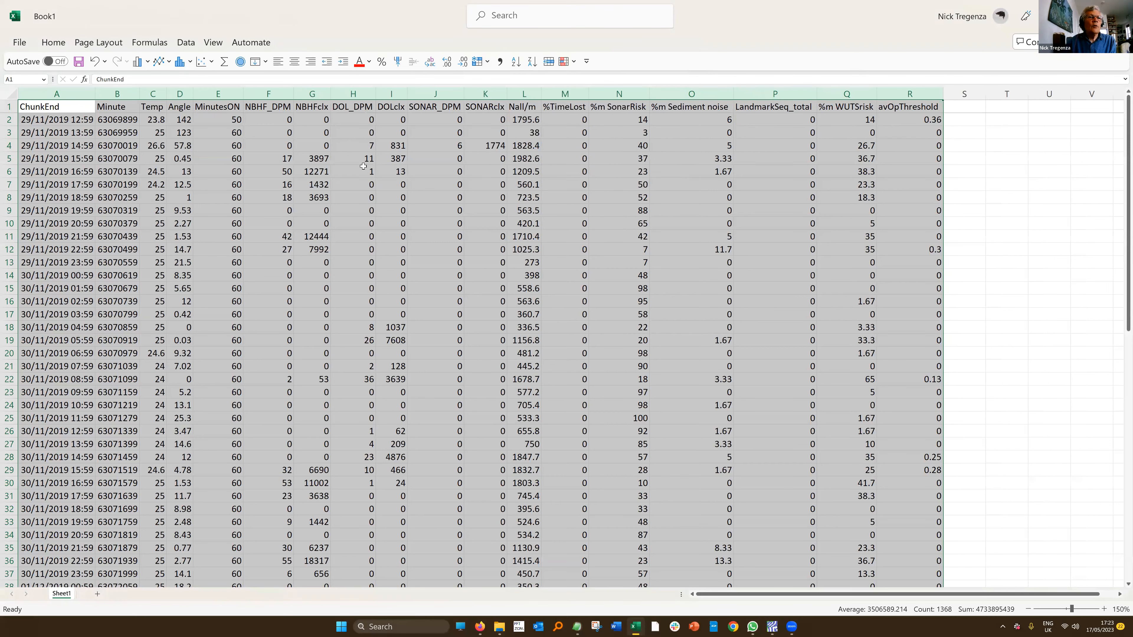
Step: Plot the MinutesON column as a 2-D line chart, then remove the chart
left_click(223, 107)
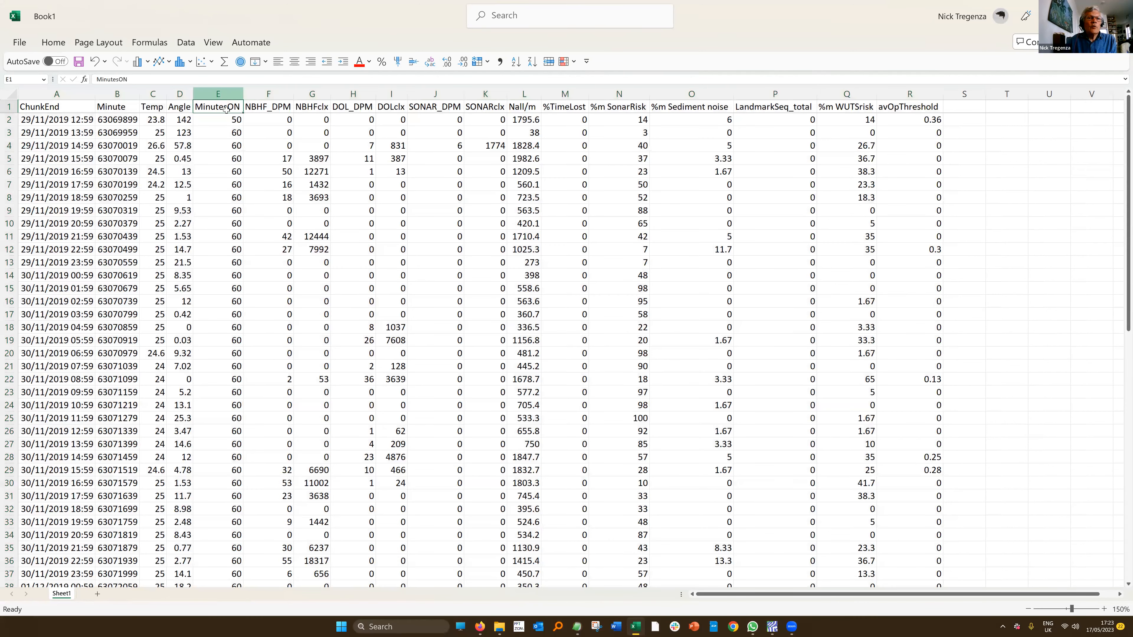
key("ctrl+shift+Down")
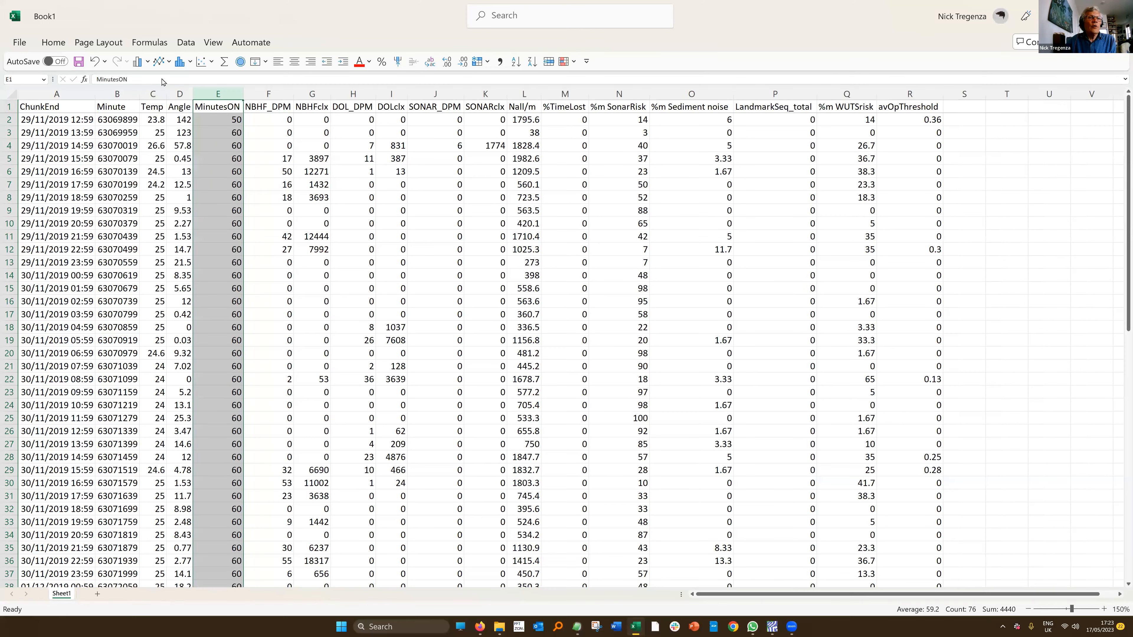
left_click(160, 62)
left_click(180, 106)
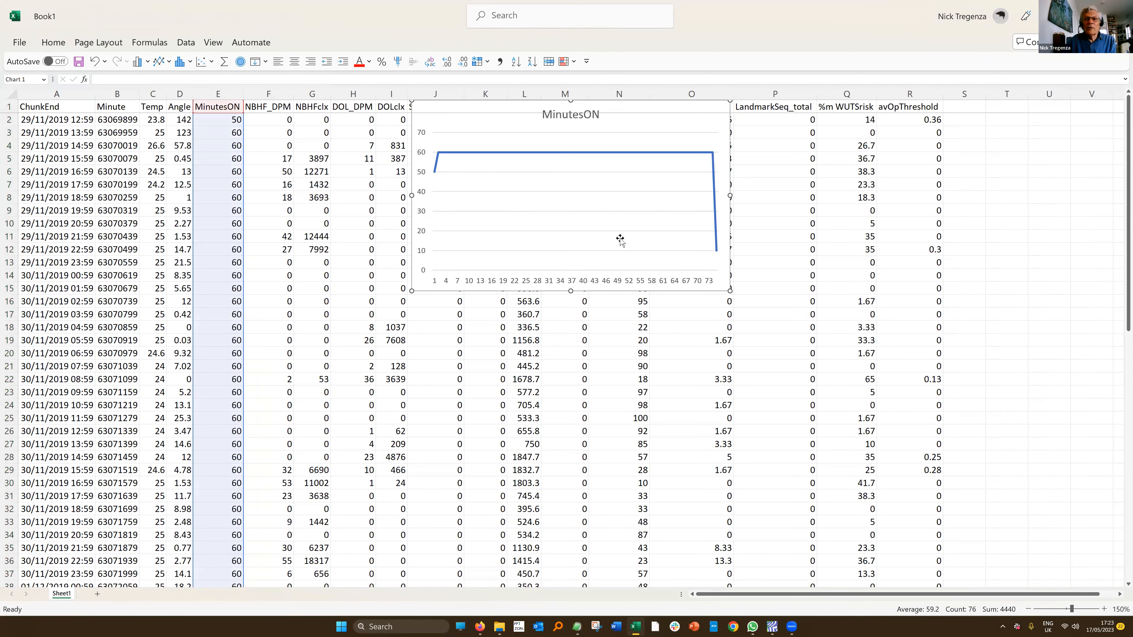
left_click(442, 108)
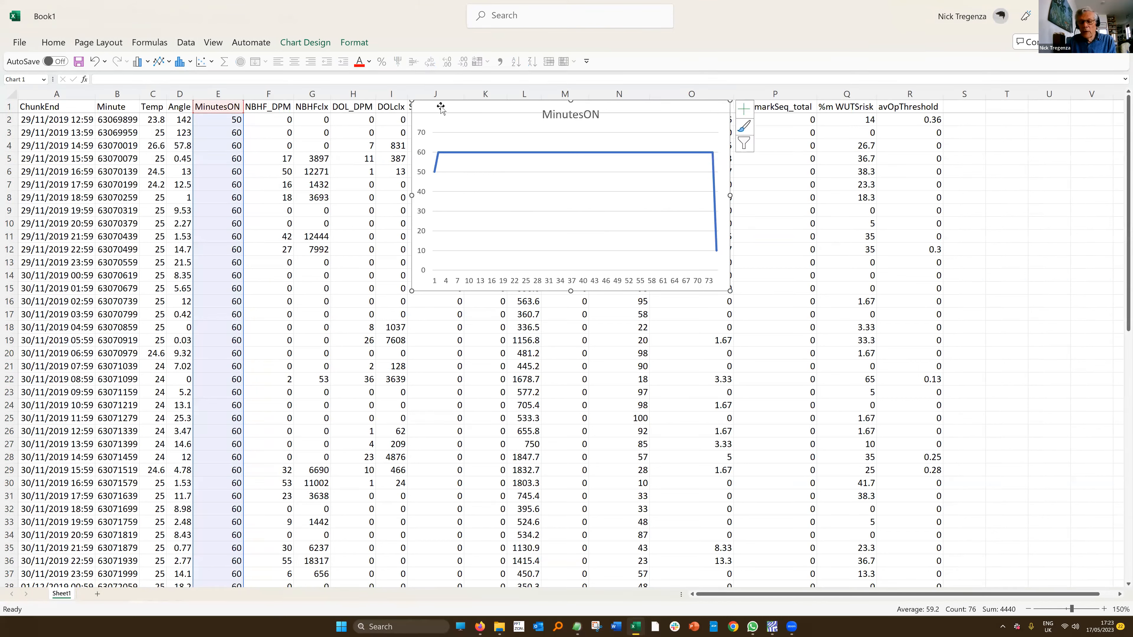
key("Delete")
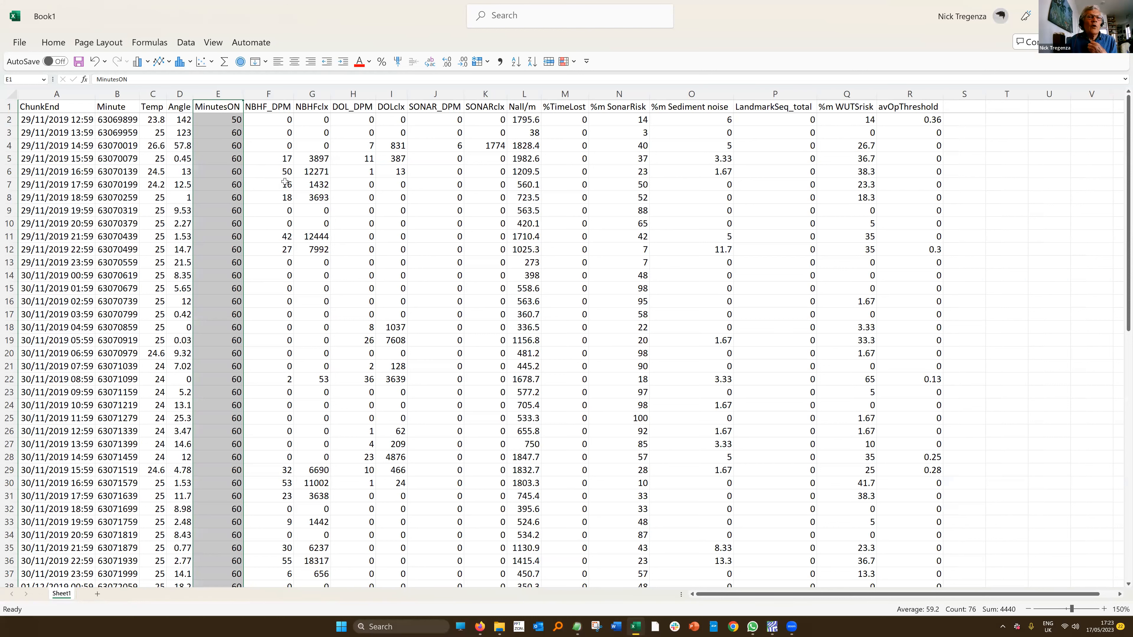
Step: Plot the NBHF_DPM column as a 2-D line chart, then remove the chart
left_click(273, 95)
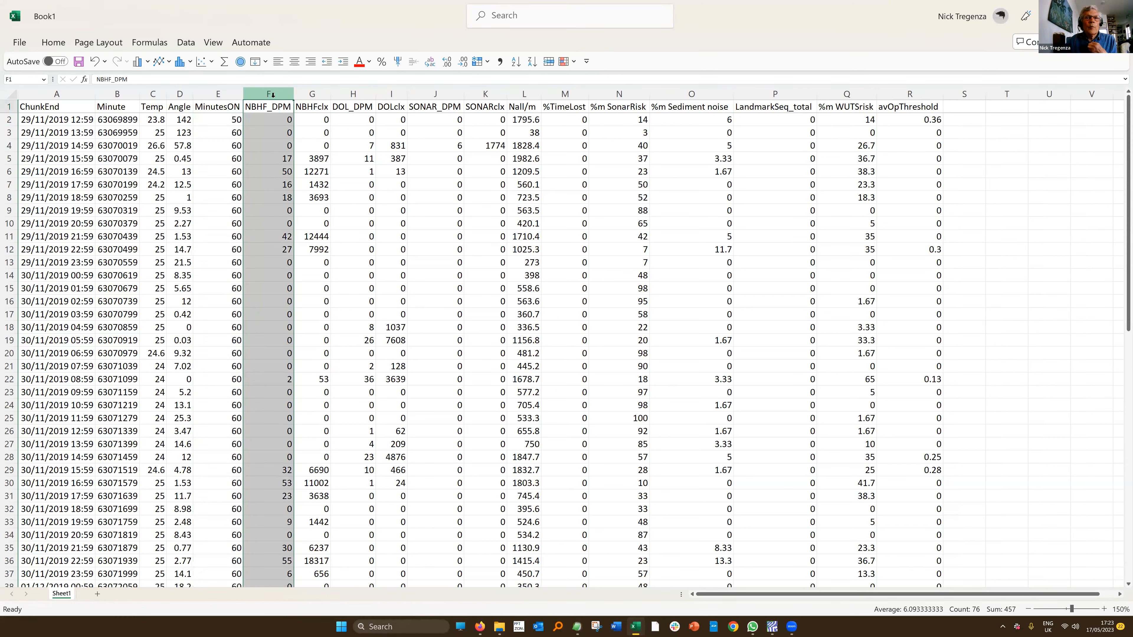
left_click(163, 65)
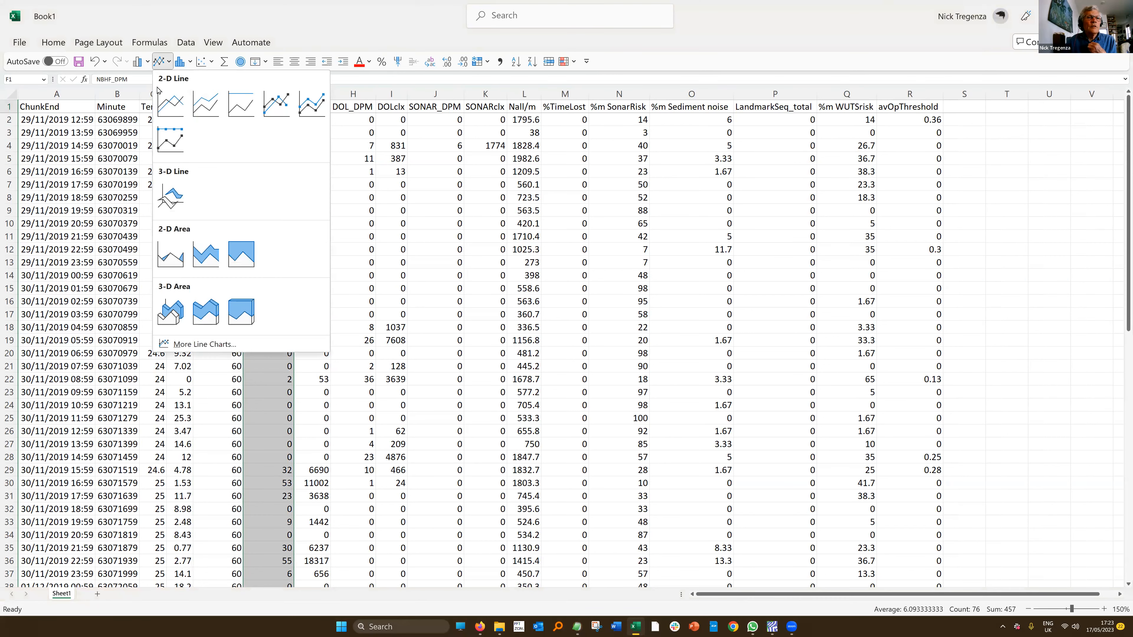
left_click(170, 103)
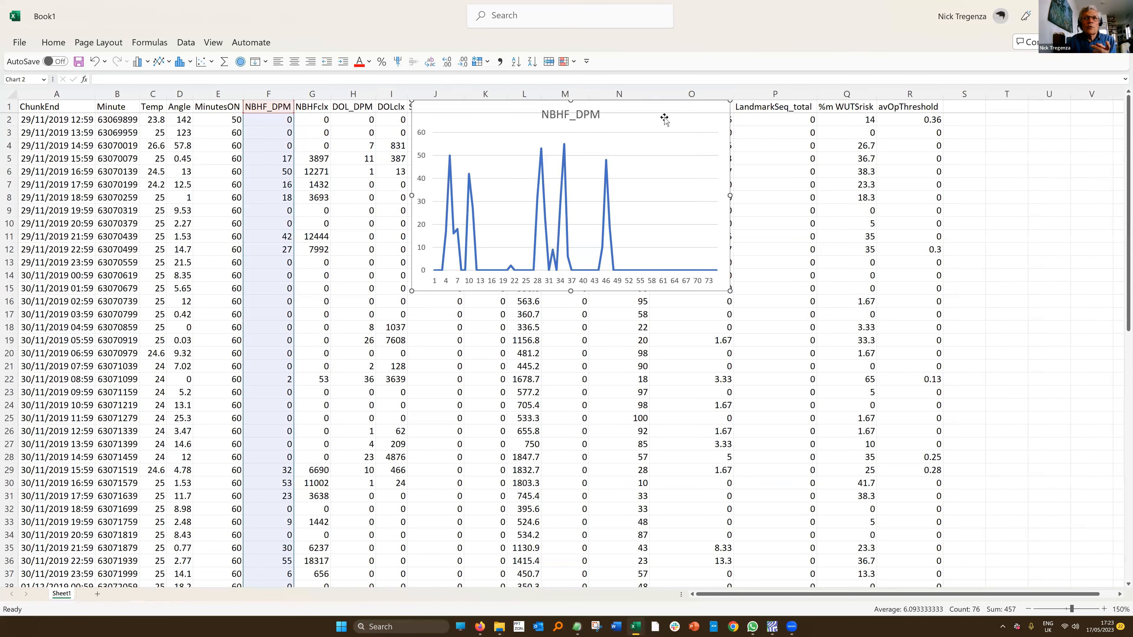
left_click(694, 132)
key("Delete")
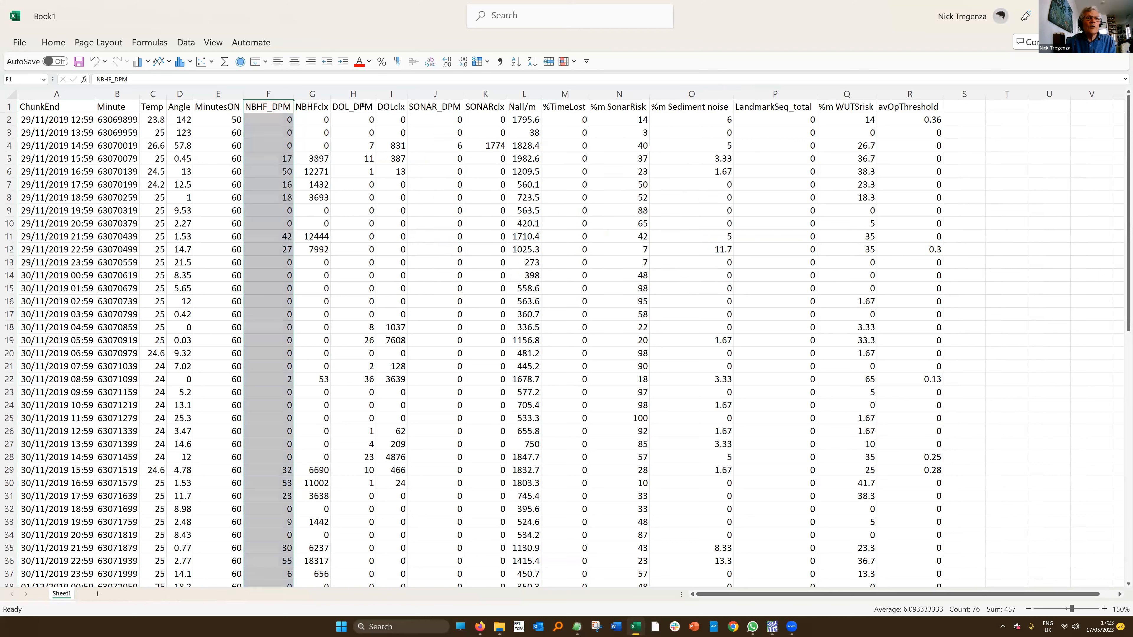
Step: Plot the NBHFclx column as a 2-D line chart, then remove the chart
left_click(312, 94)
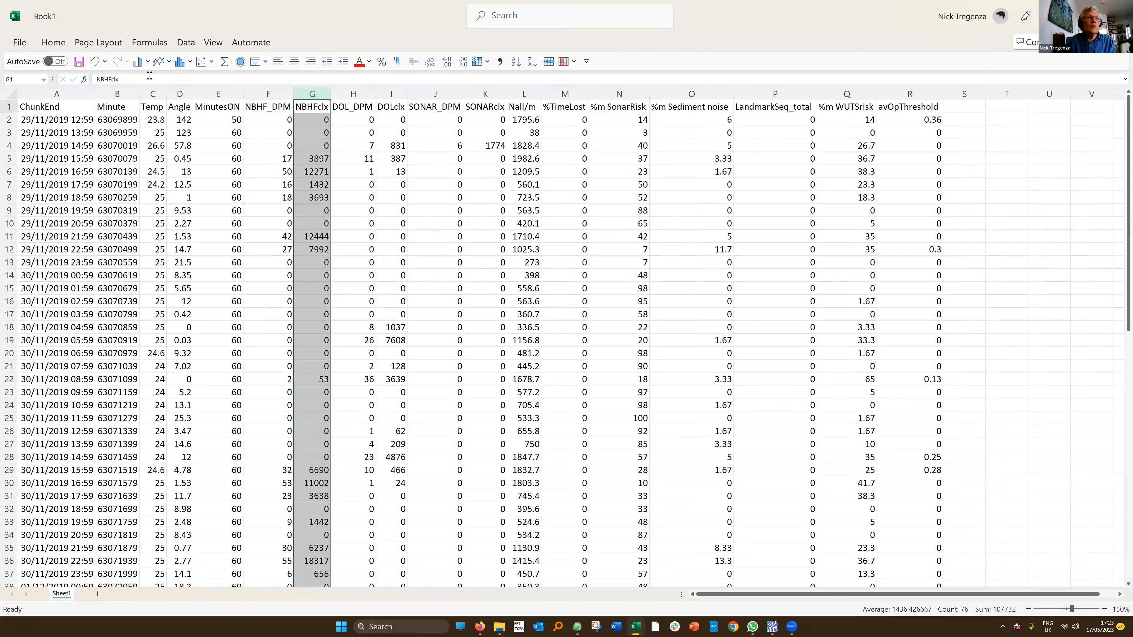
left_click(157, 63)
left_click(174, 97)
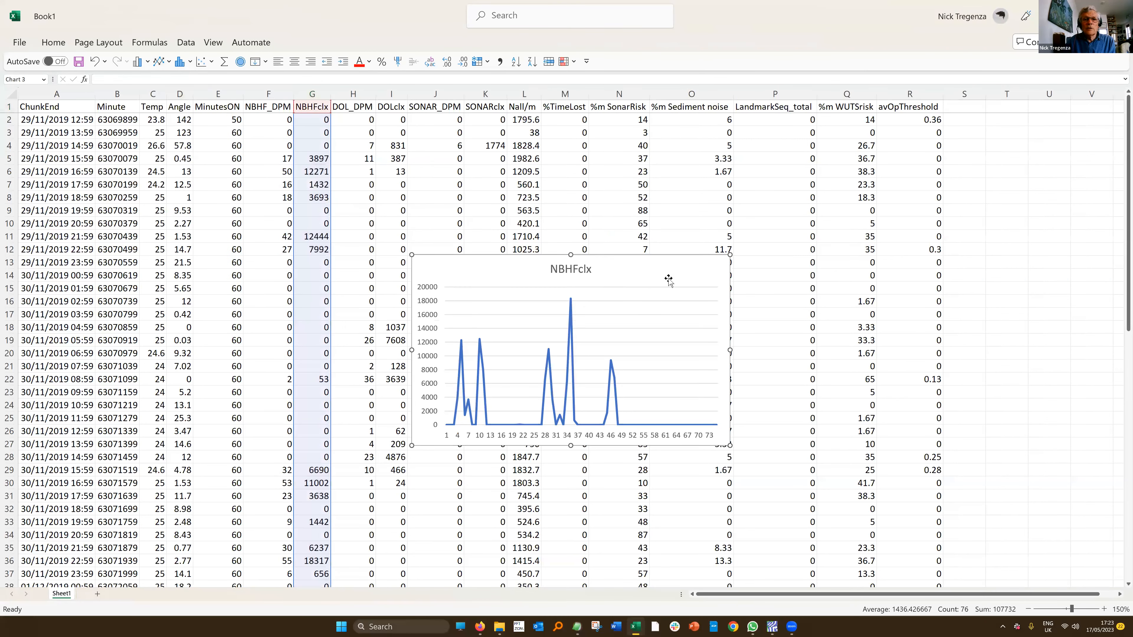
left_click(691, 274)
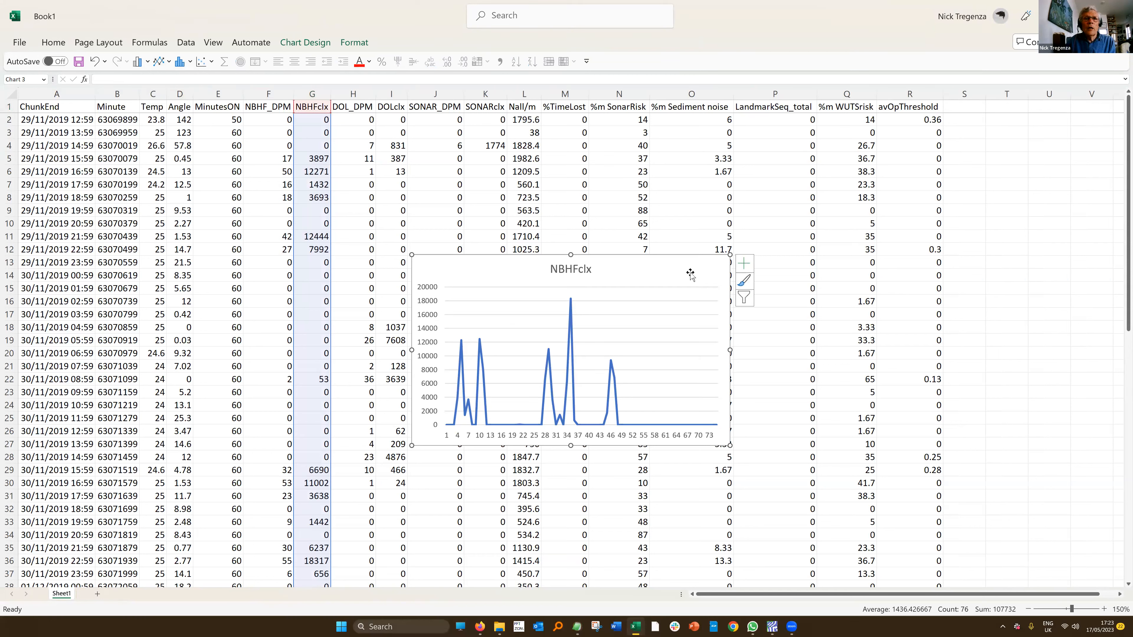
key("Delete")
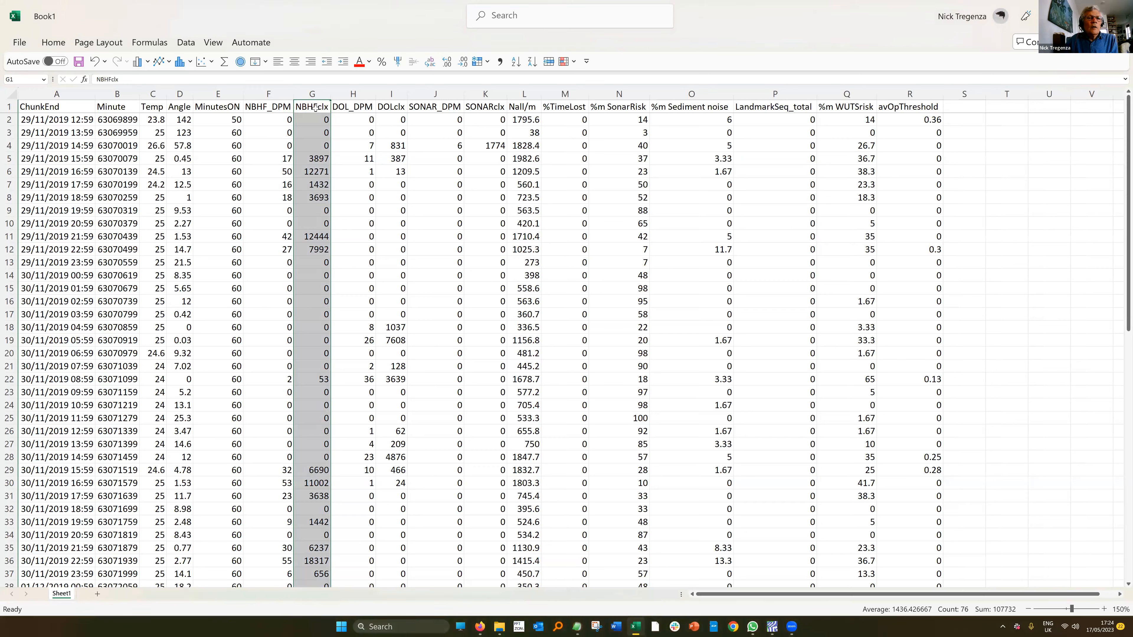
Step: Total the NBHFclx column with a SUM formula in cell G77
scroll(319, 143, "down", 16)
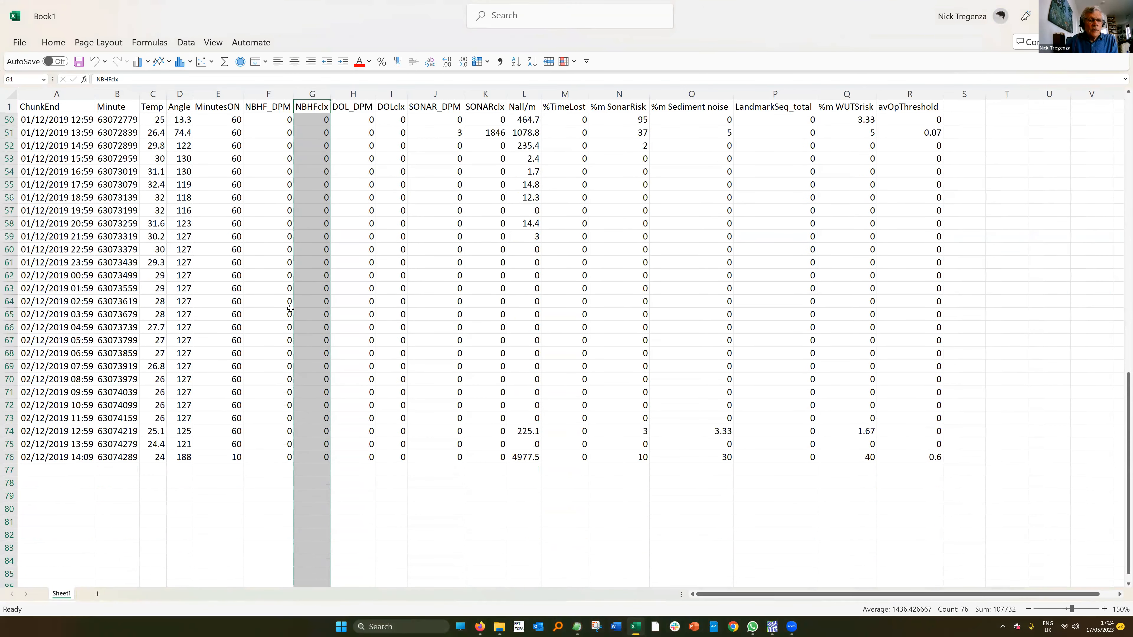
left_click(315, 471)
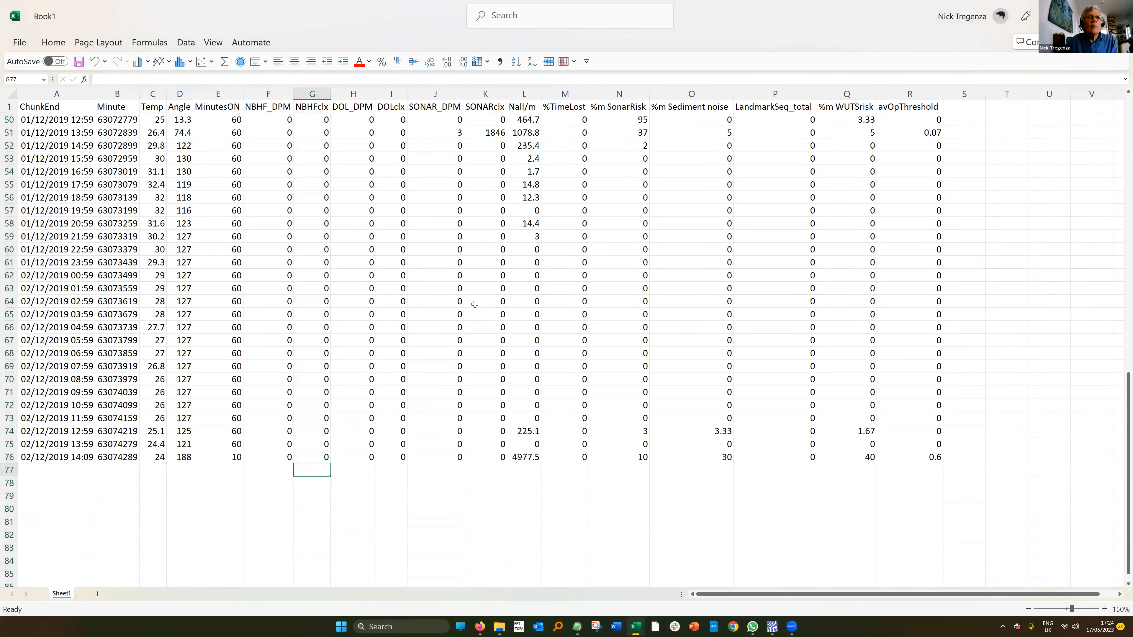
left_click(224, 61)
key("Return")
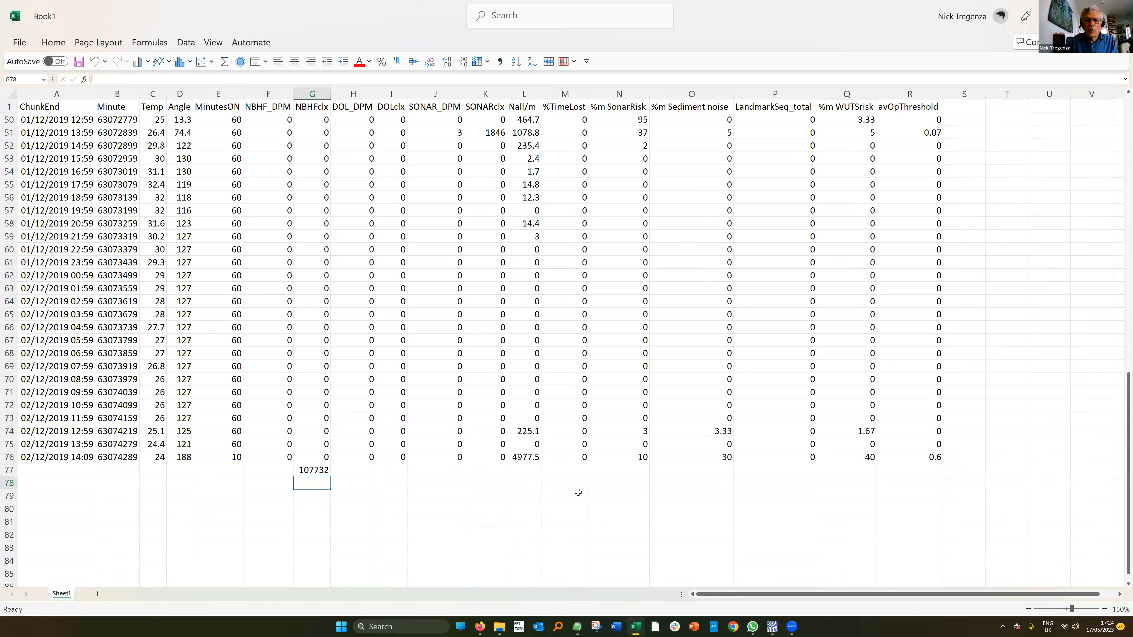
Step: Switch to FPOD, restrict the species filter to NBHF only, and run the analysis on file 2
left_click(774, 626)
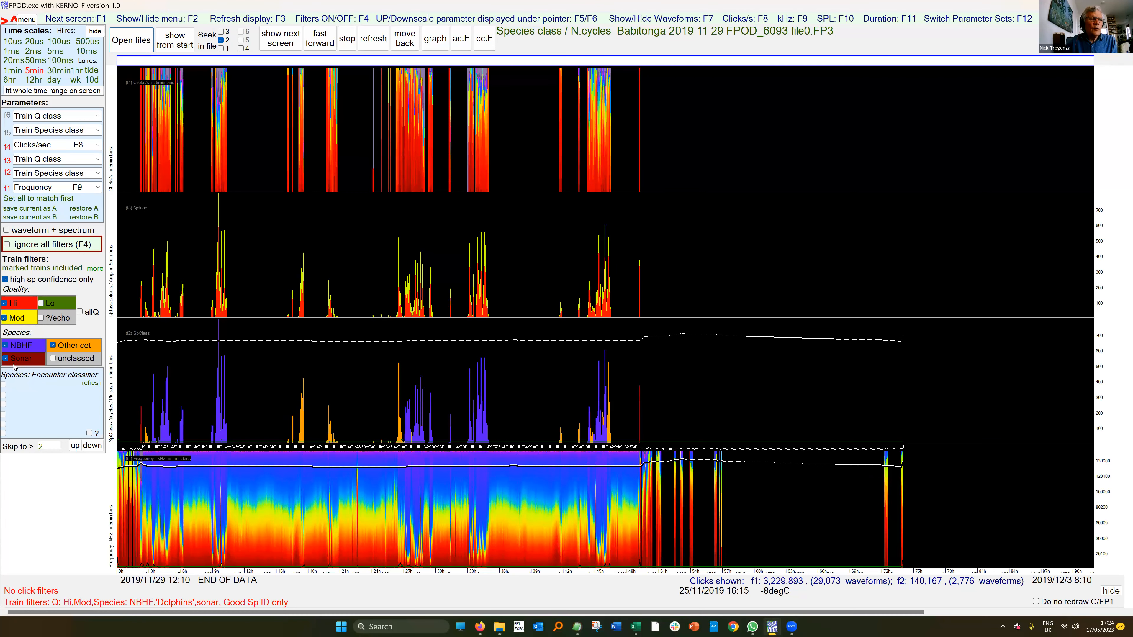
left_click(14, 361)
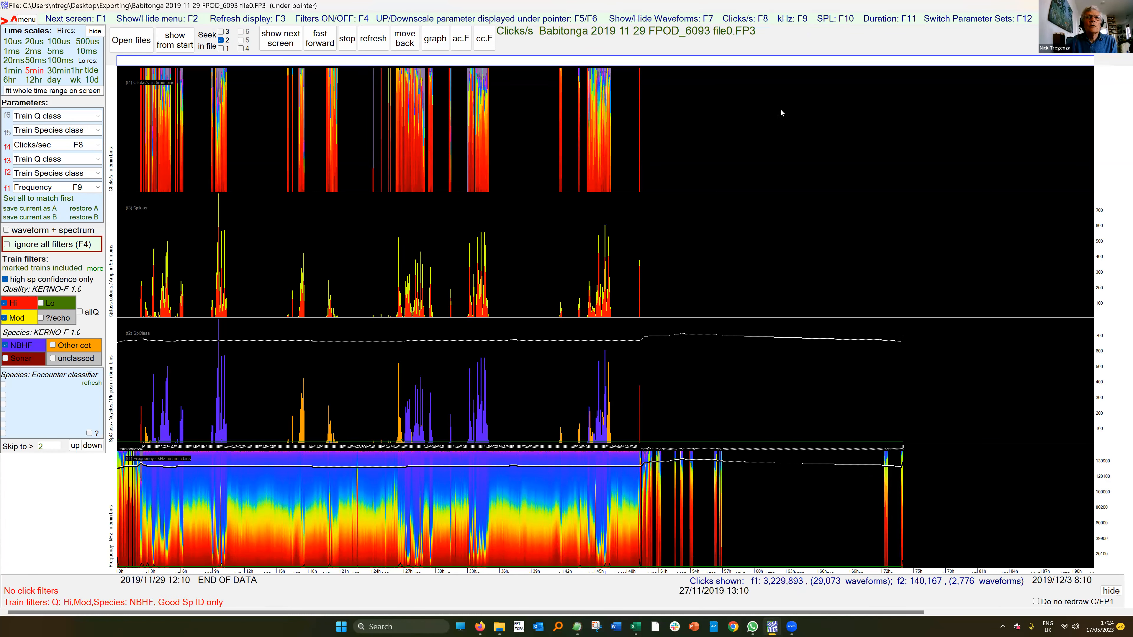
mouse_move(700, 44)
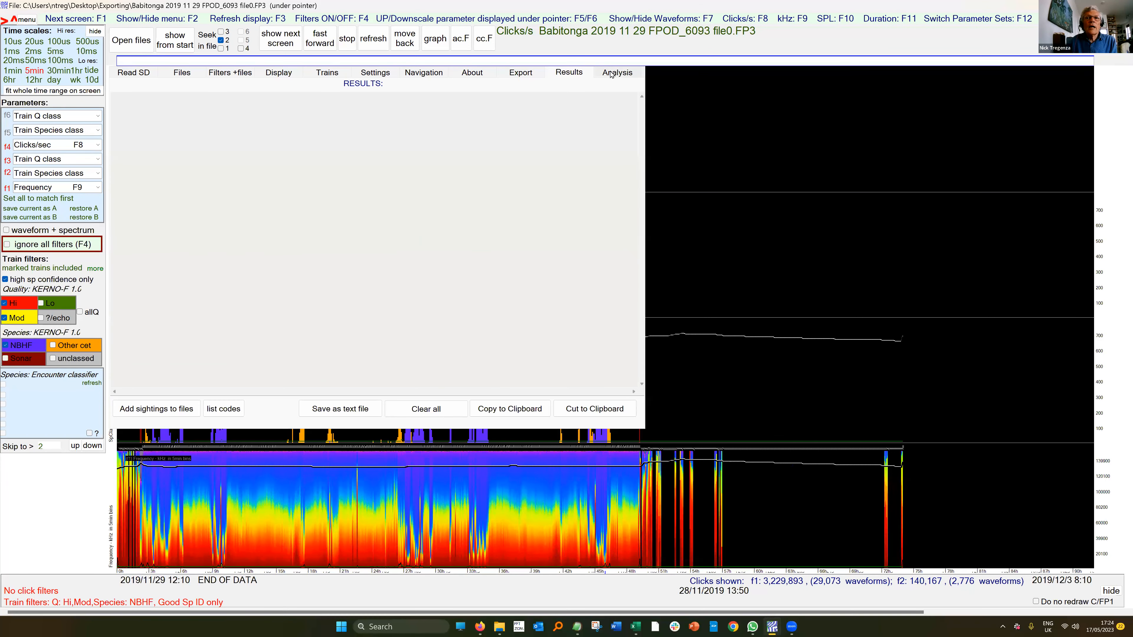
left_click(610, 71)
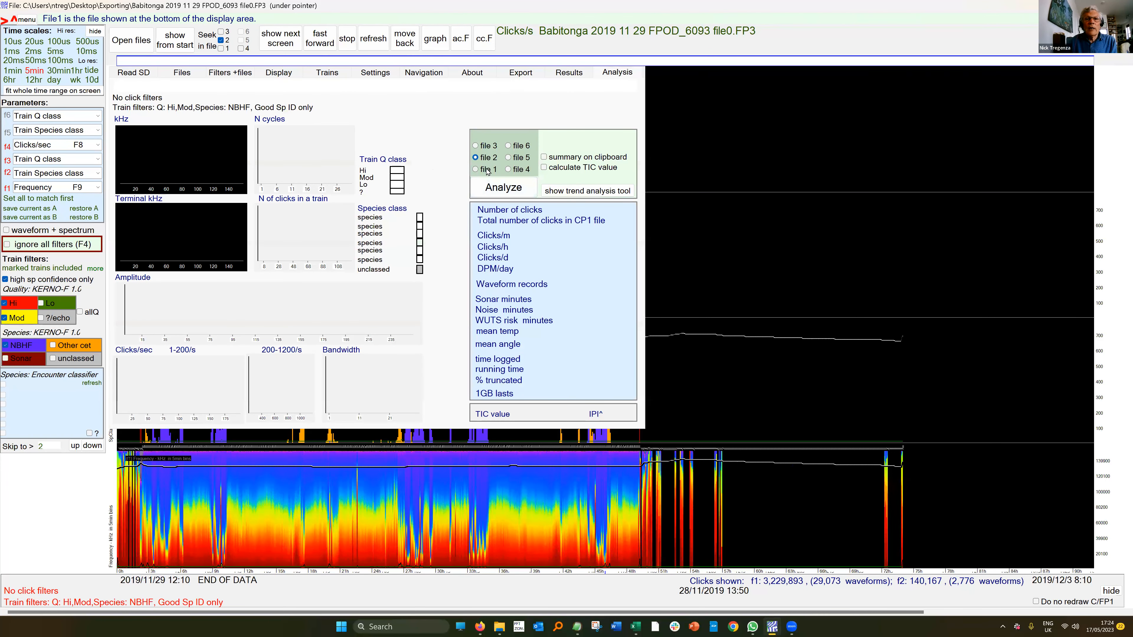
left_click(491, 190)
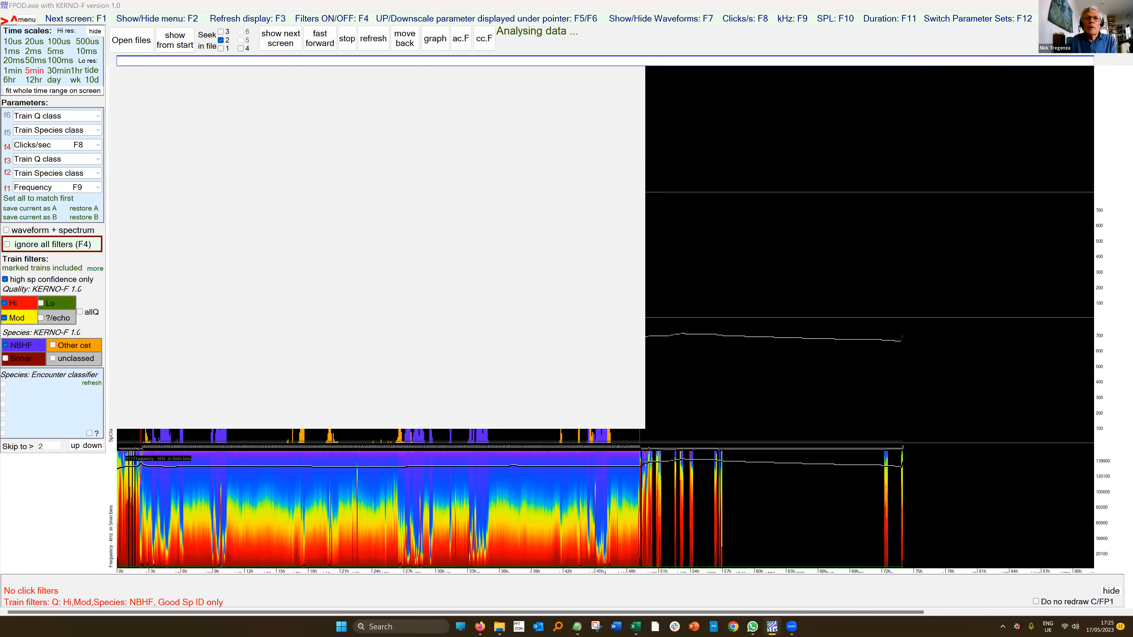
Step: Switch back to Excel, delete the NBHFclx total in G77 and return to the start of the sheet
key("alt+Tab")
left_click(316, 467)
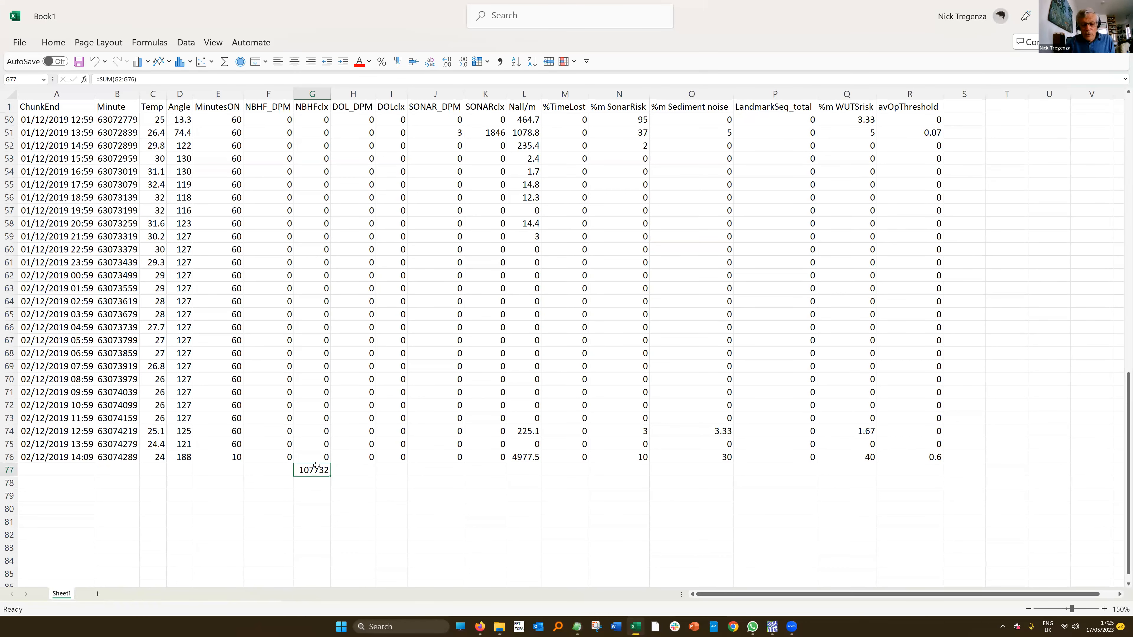
key("Delete")
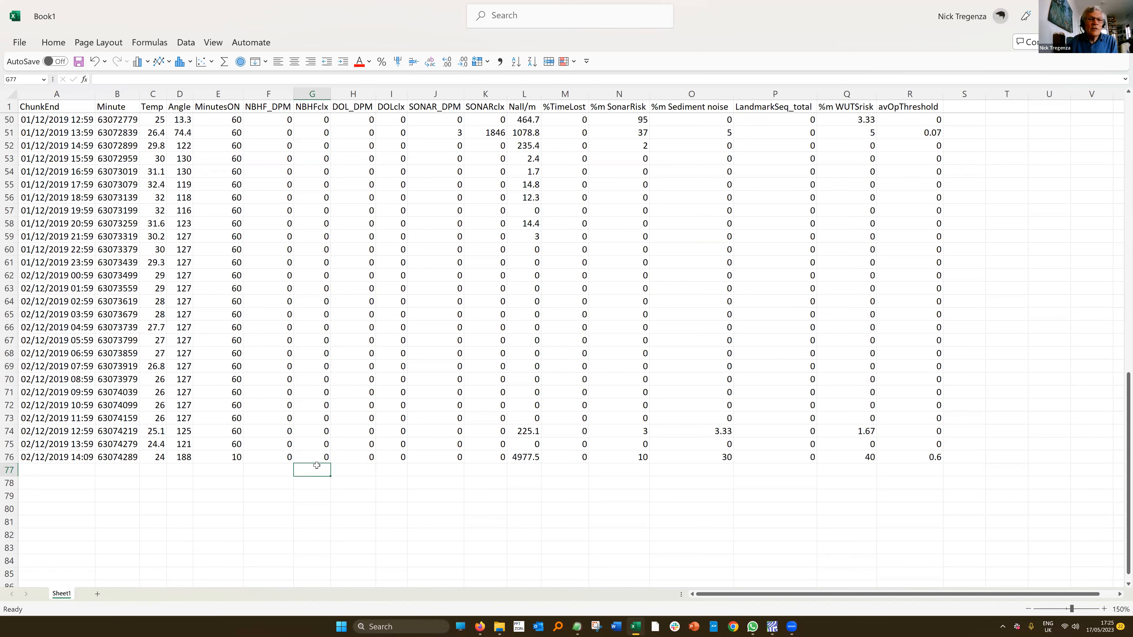
key("ctrl+Home")
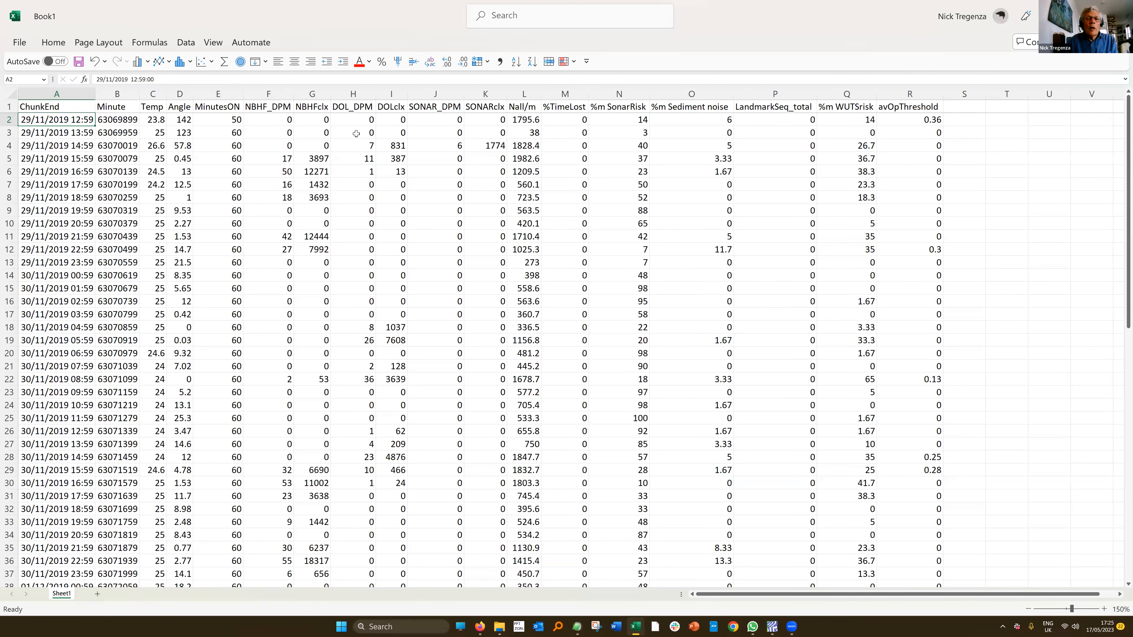
Step: Switch to FPOD and review the file 2 analysis results, the data export options and the train filter settings
left_click(774, 627)
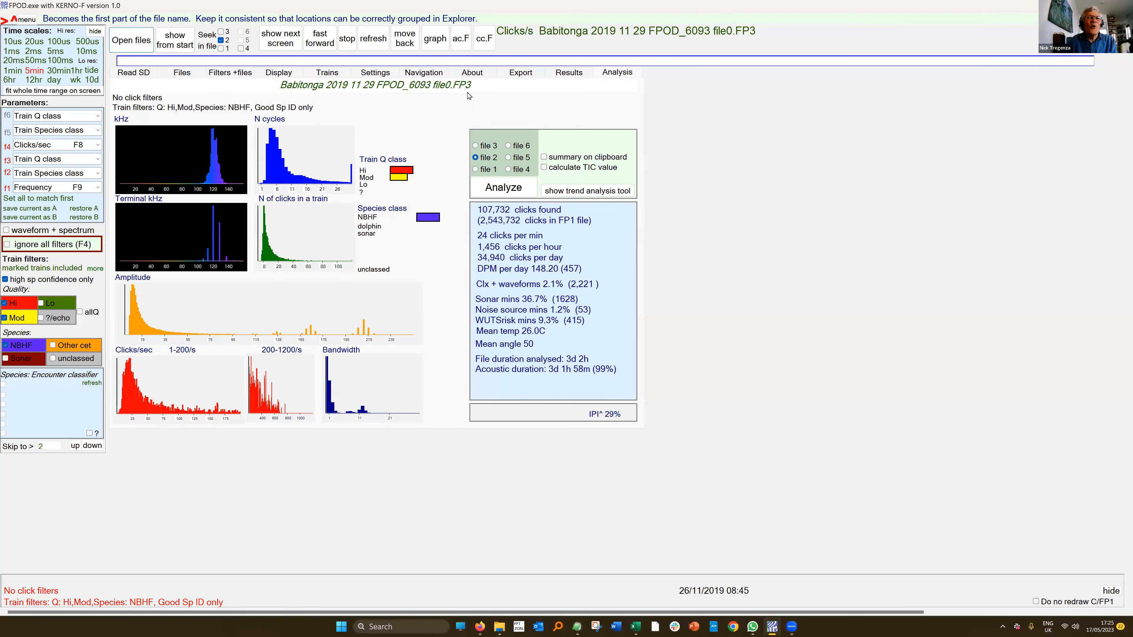
left_click(518, 76)
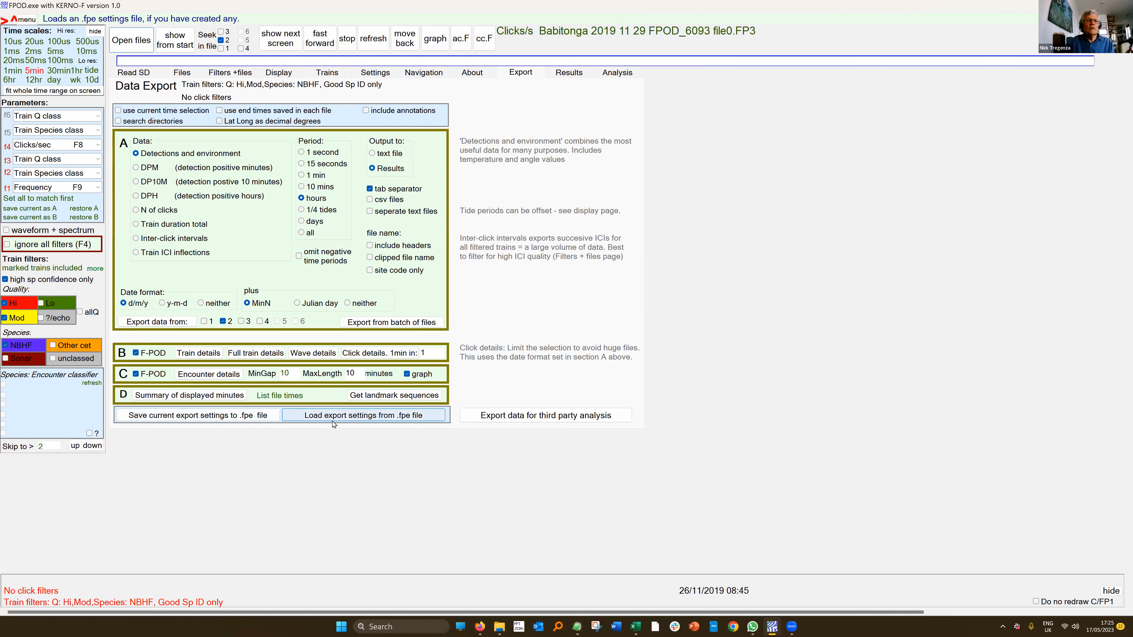
left_click(230, 73)
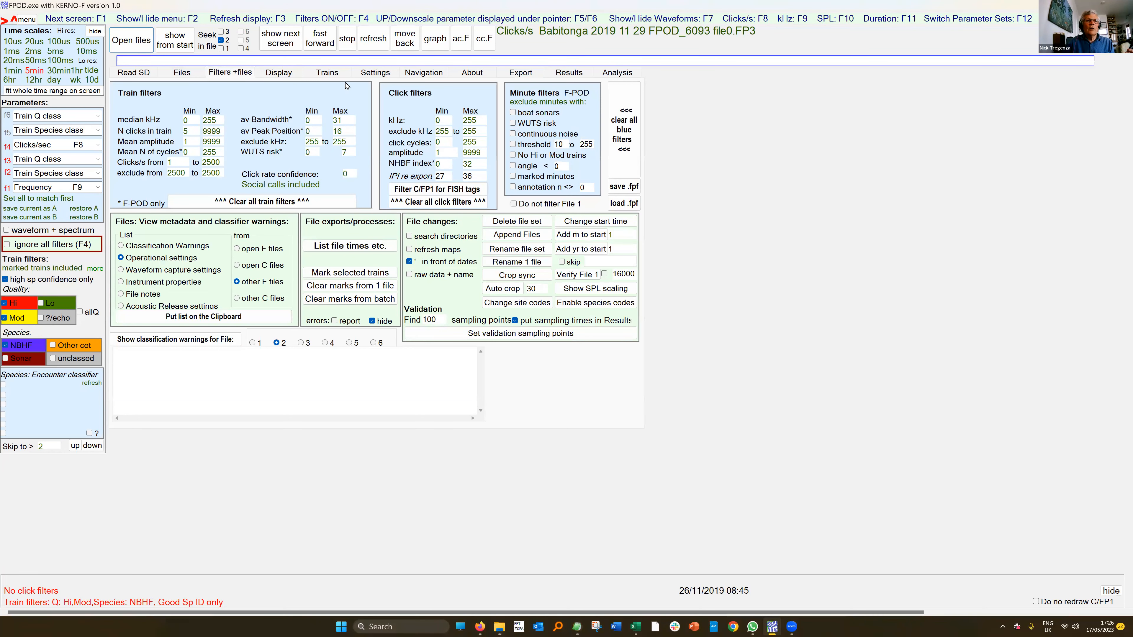
left_click(519, 73)
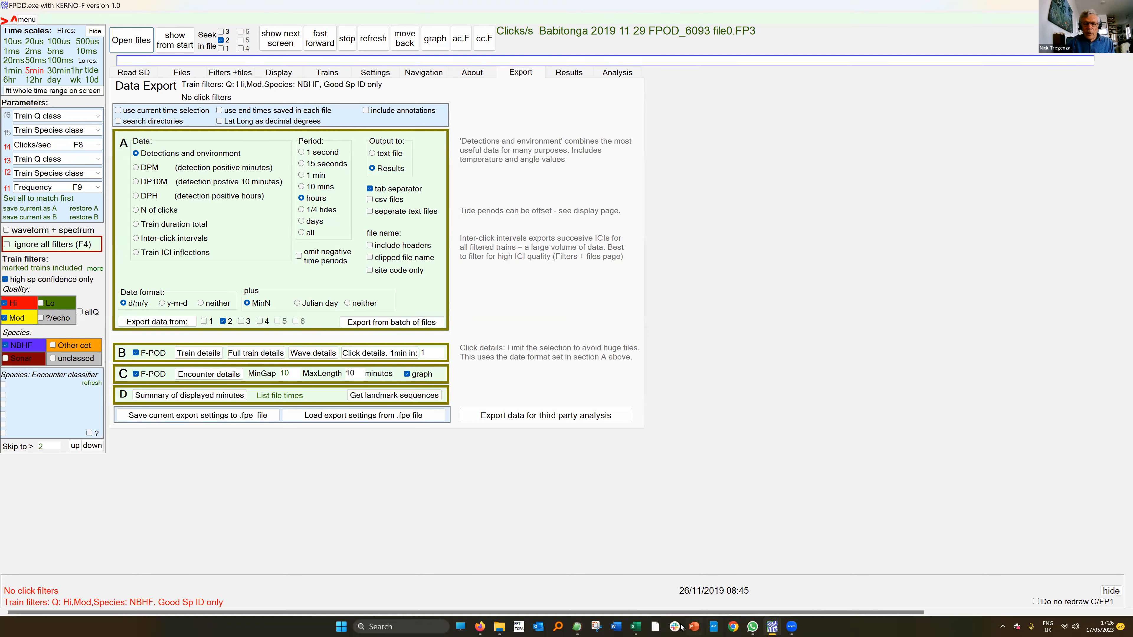
Step: Switch to Excel and plot the %TimeLost column as a 2-D line chart, then remove the chart
left_click(632, 627)
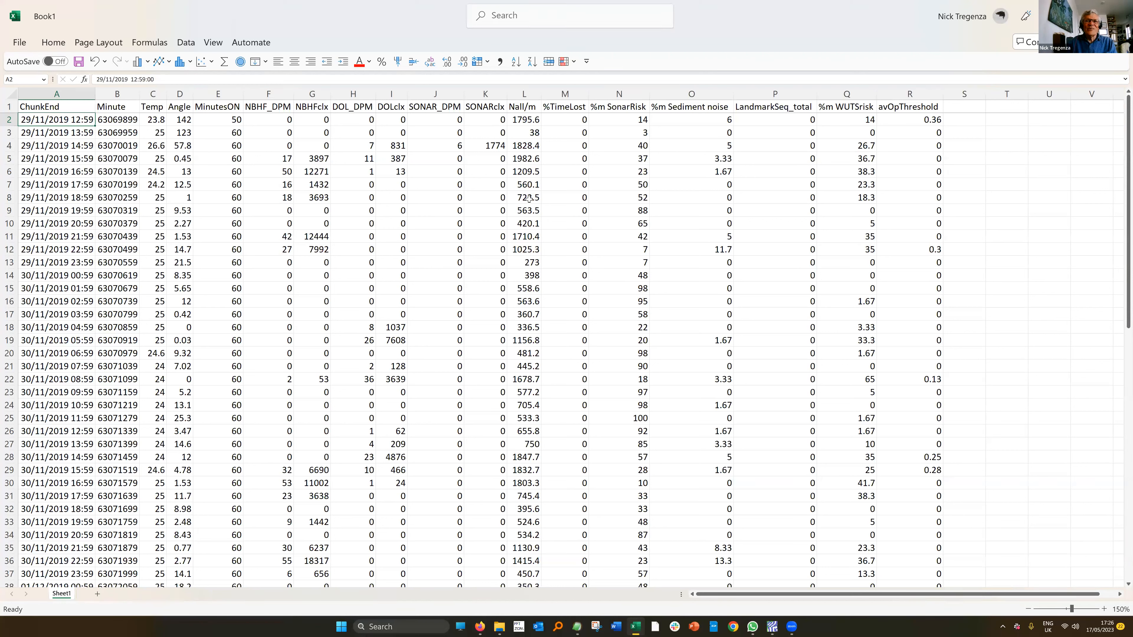
left_click(564, 94)
left_click(161, 62)
left_click(169, 102)
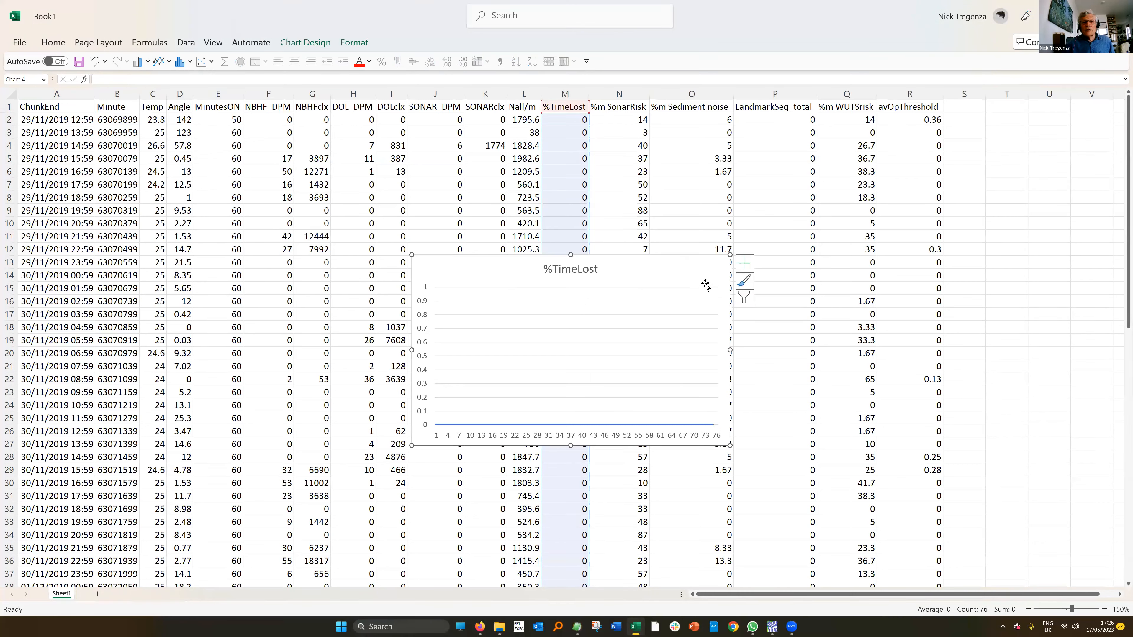
key("Delete")
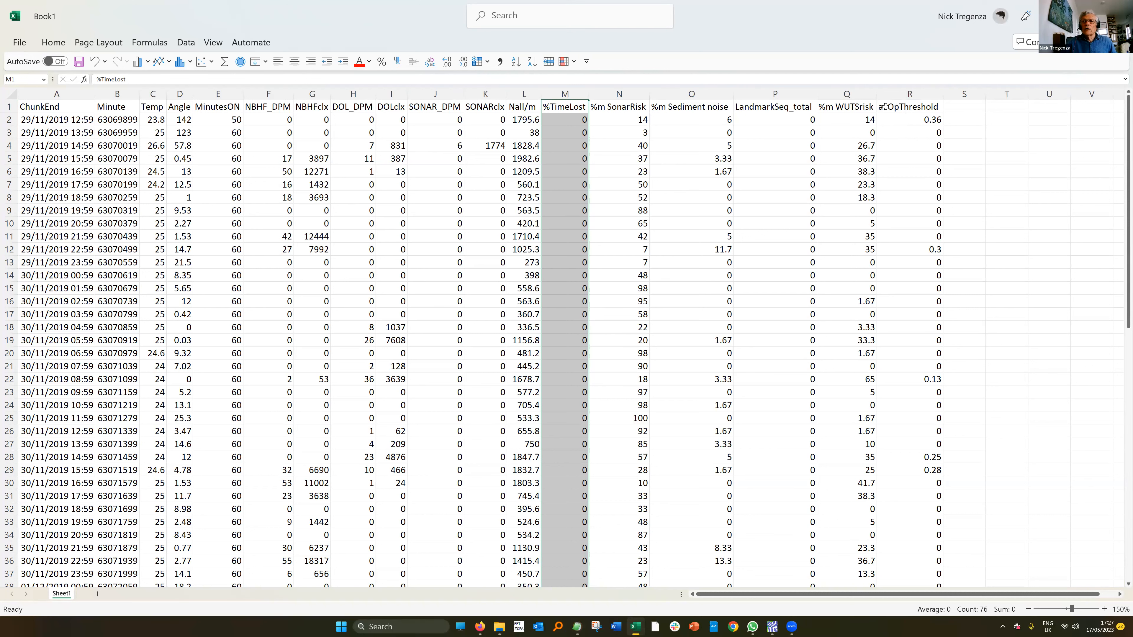
Step: Plot the avOpThreshold column as a 2-D line chart, then remove the chart
left_click(910, 94)
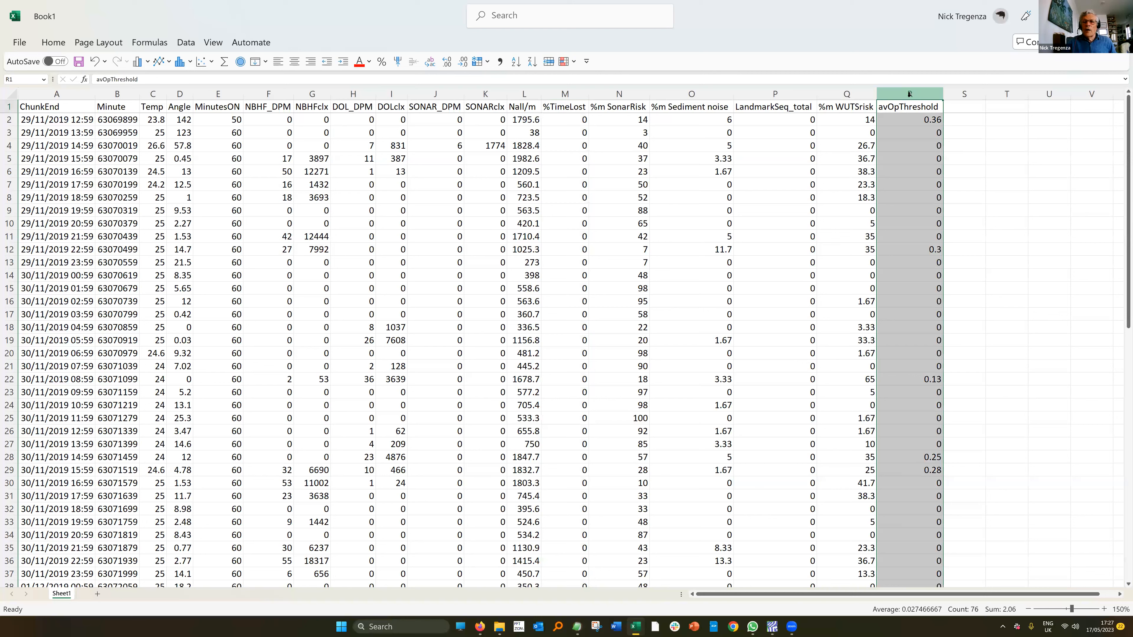
left_click(149, 62)
left_click(165, 108)
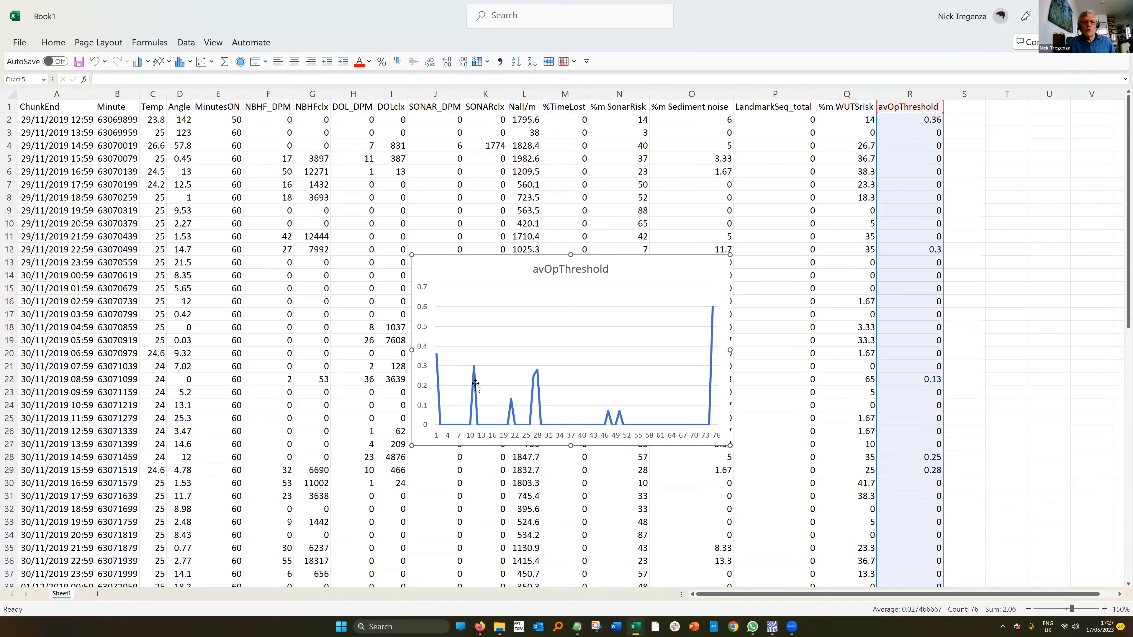
left_click(677, 274)
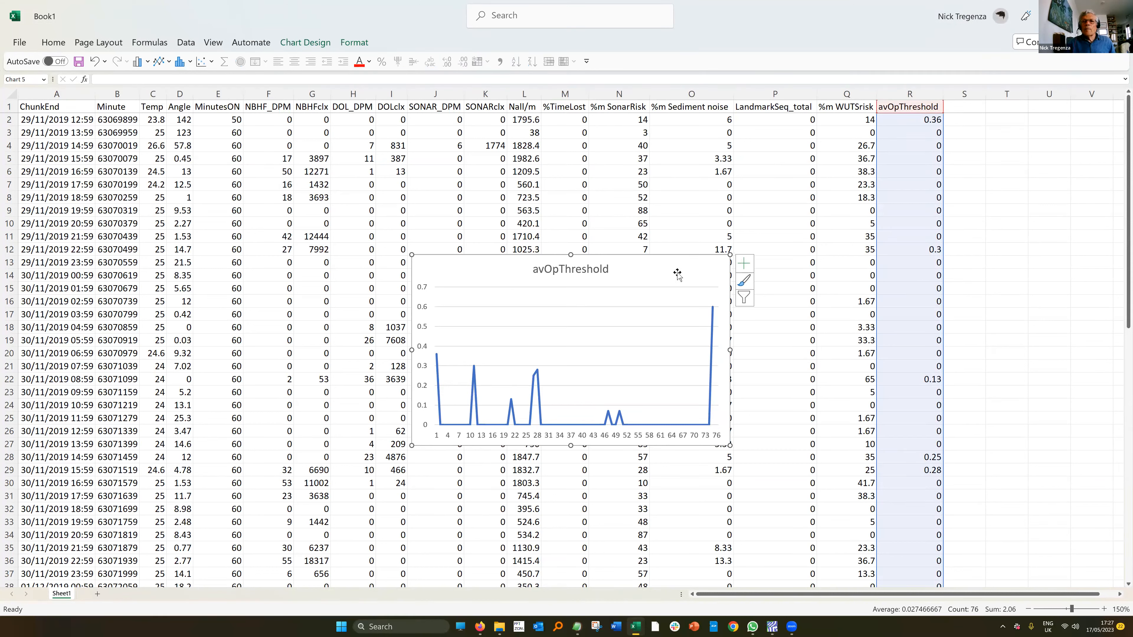
key("Delete")
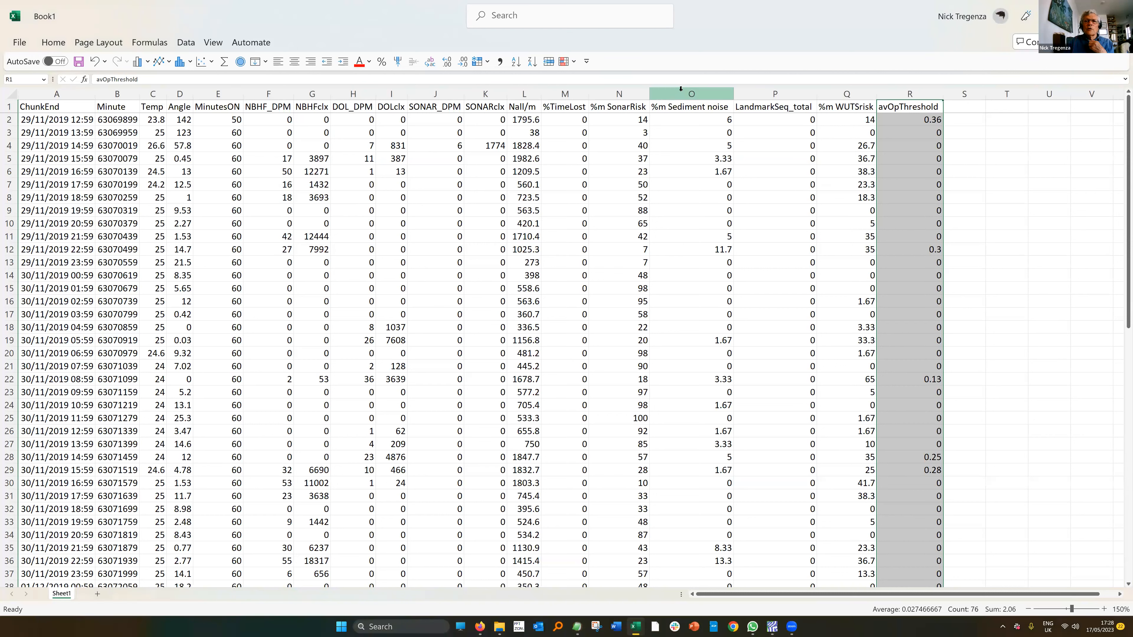
Step: Highlight the %m SonarRisk and %m Sediment noise columns together, then the %m WUTSrisk column, to examine their values
left_click_drag(603, 94, 671, 94)
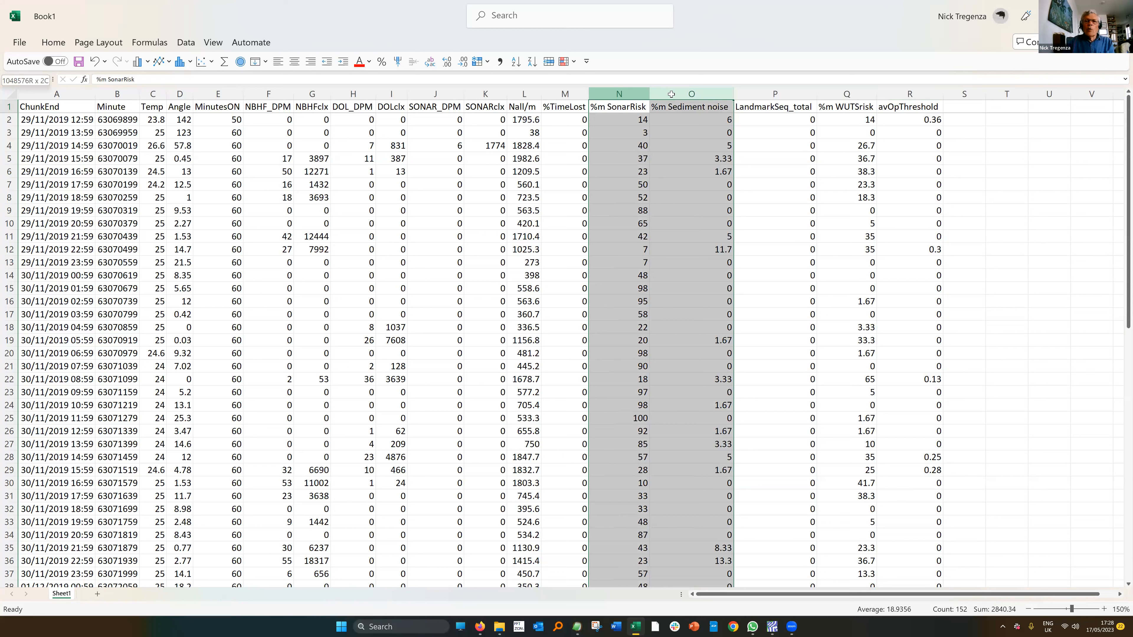
left_click_drag(671, 94, 671, 95)
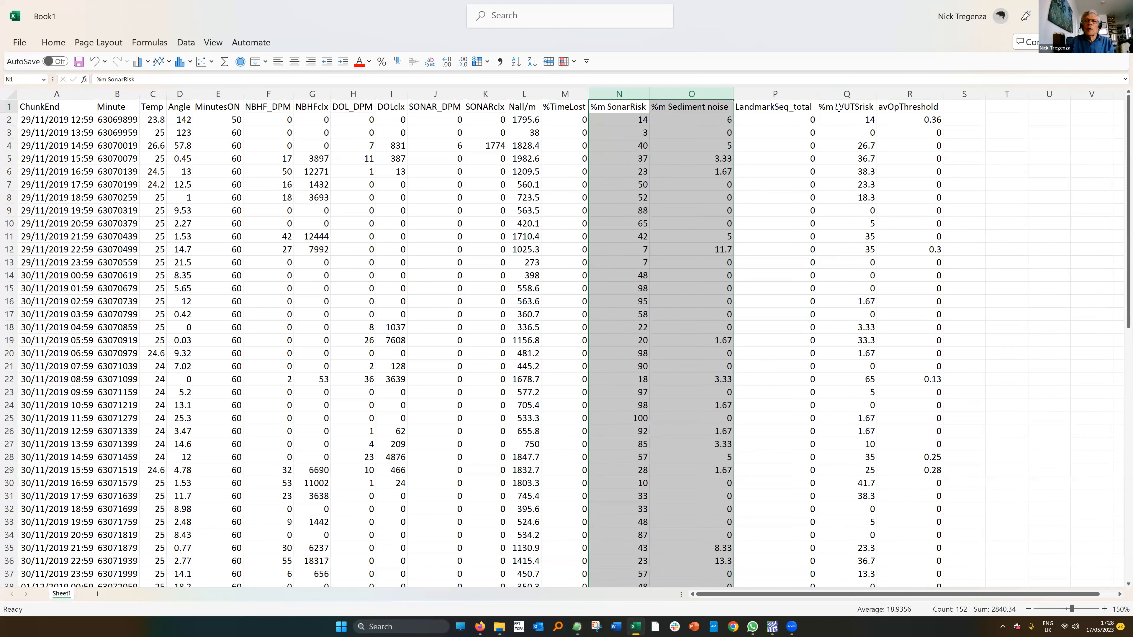
left_click(848, 92)
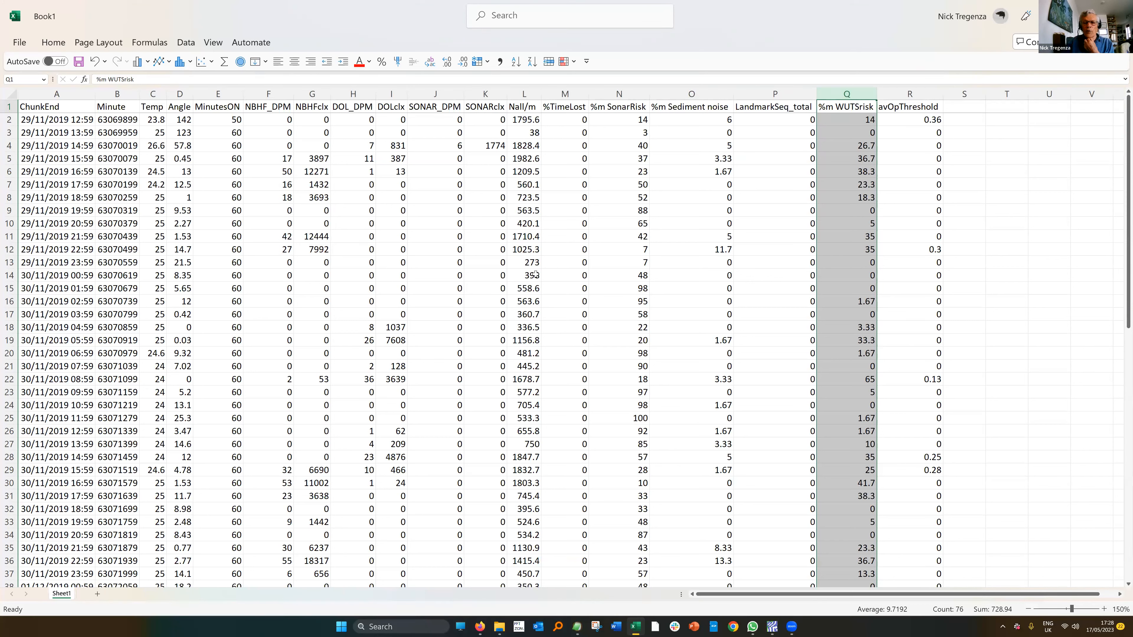
Step: Switch to FPOD and set the train filter's minimum clicks/s to 100
left_click(776, 627)
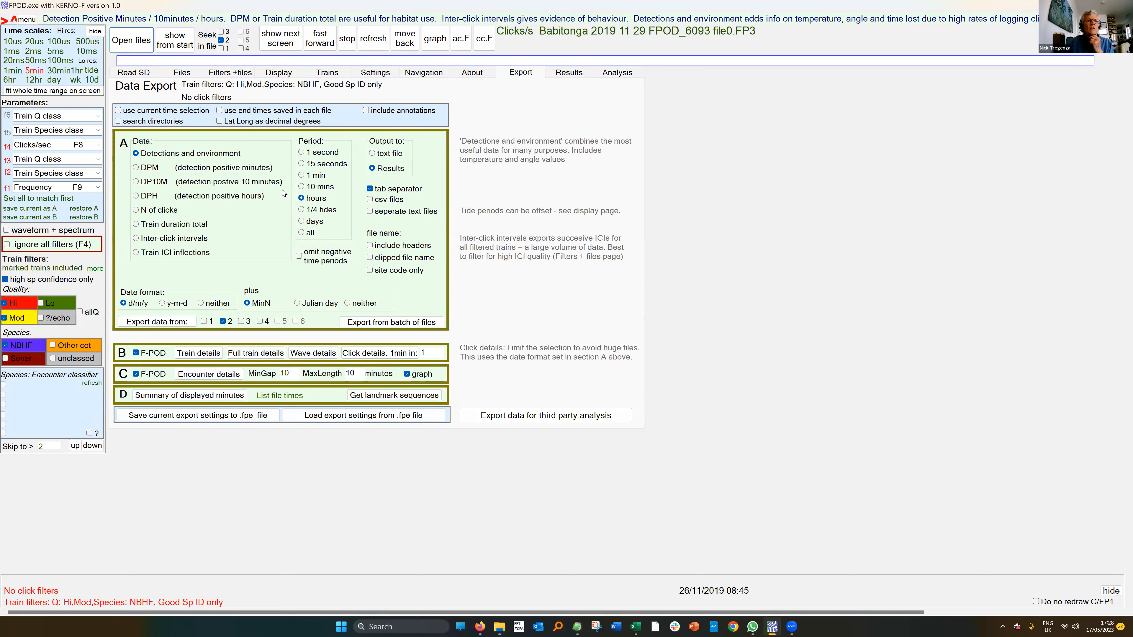
left_click(232, 74)
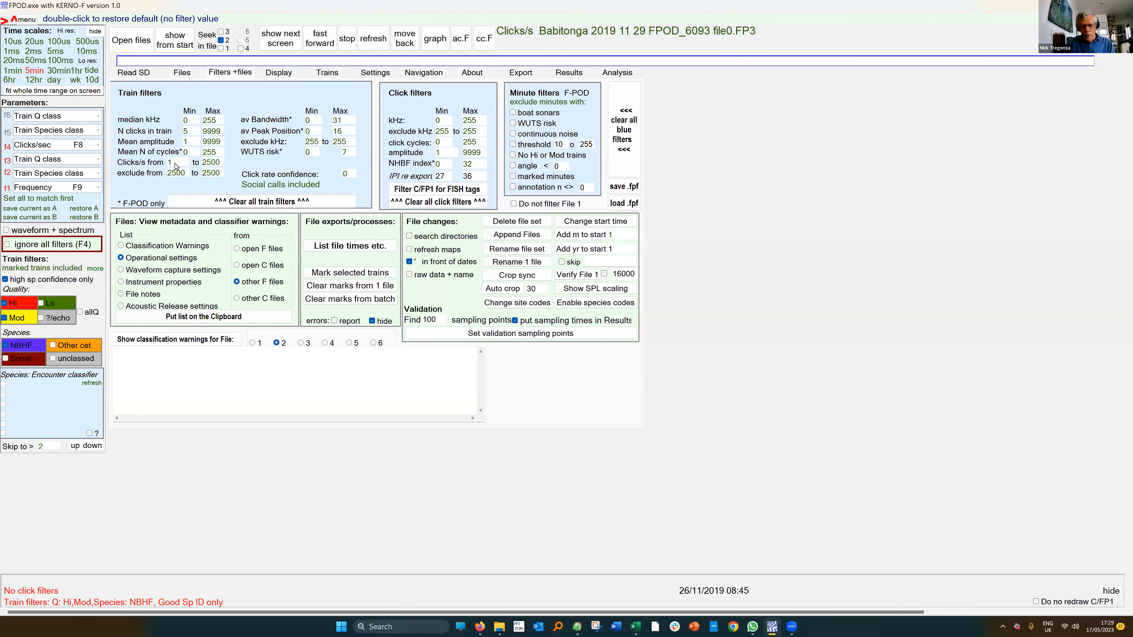
type("00")
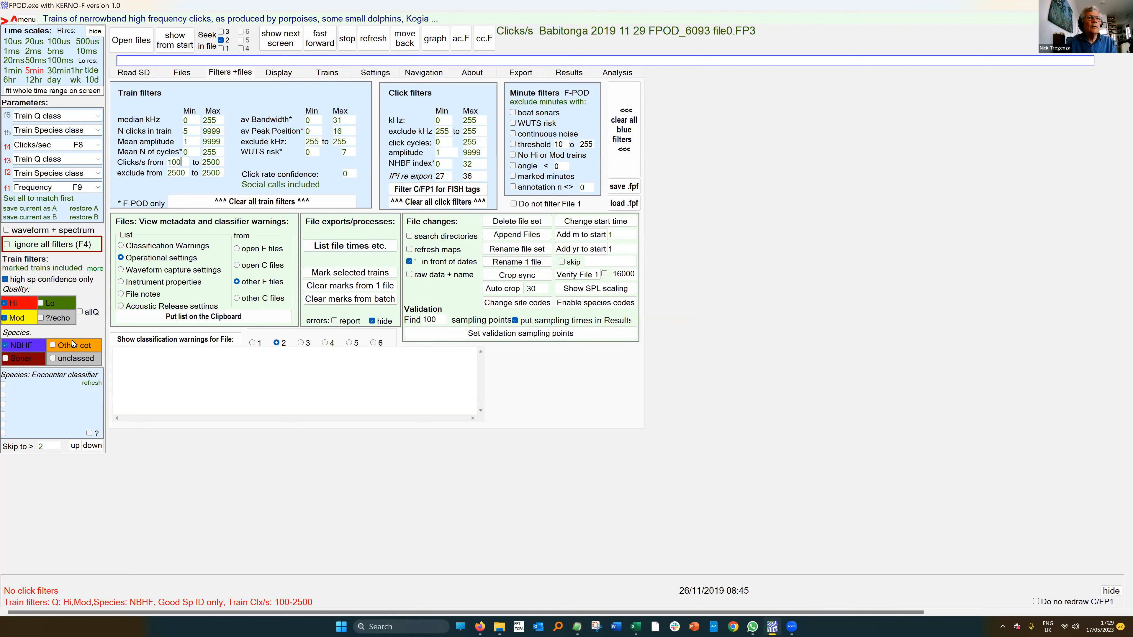
Step: Export the hourly N of clicks for file 2 to the results and cut the output to the clipboard
left_click(520, 77)
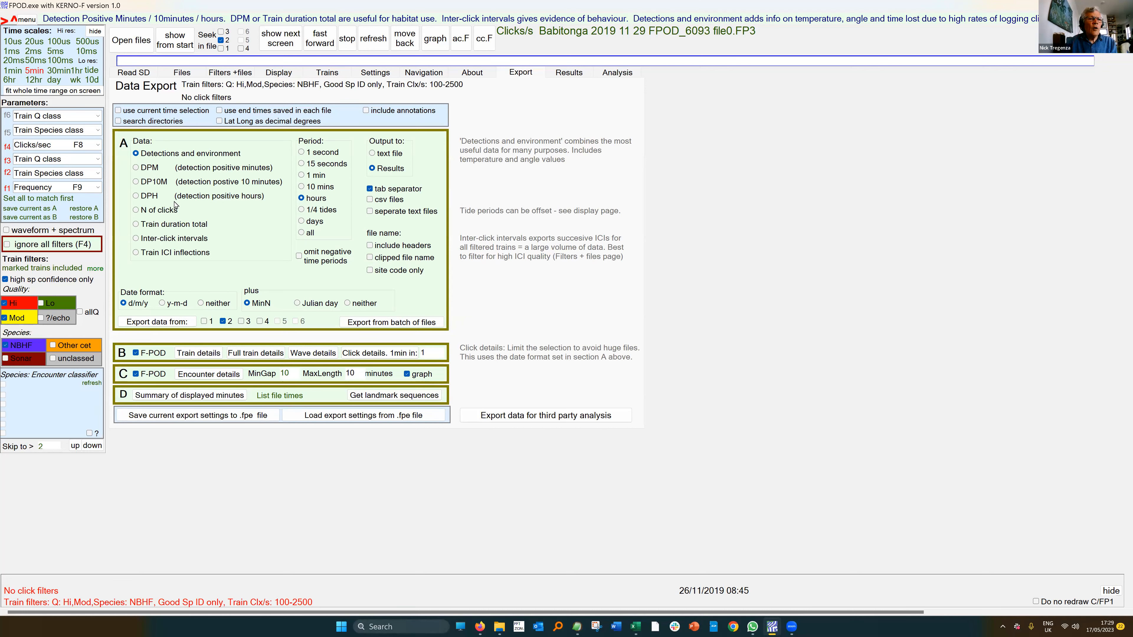
left_click(136, 210)
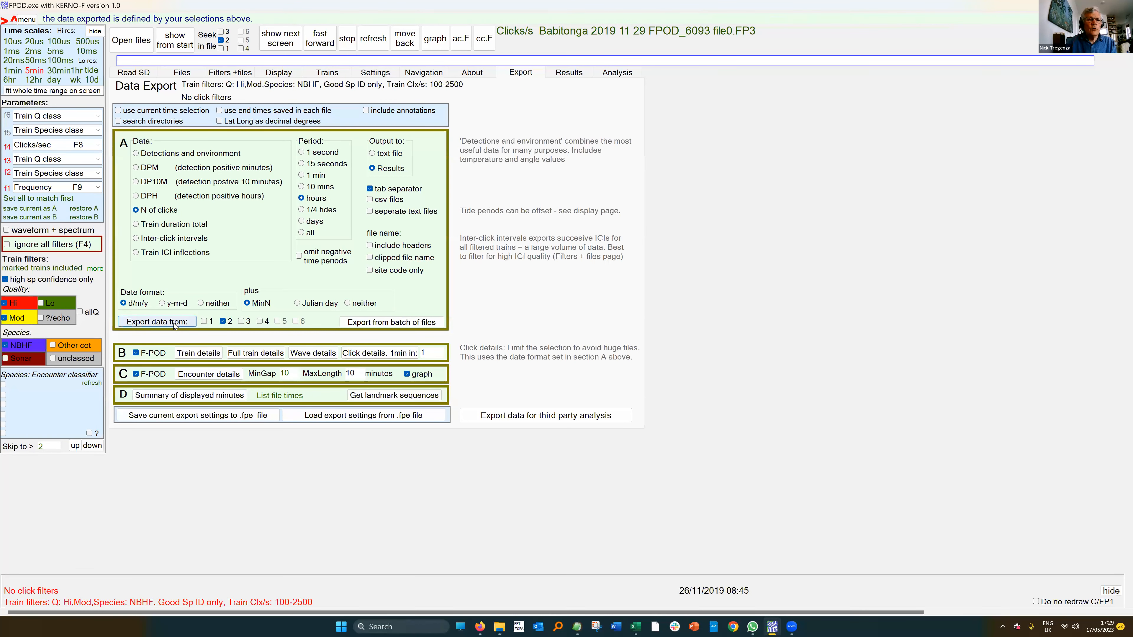
left_click(561, 75)
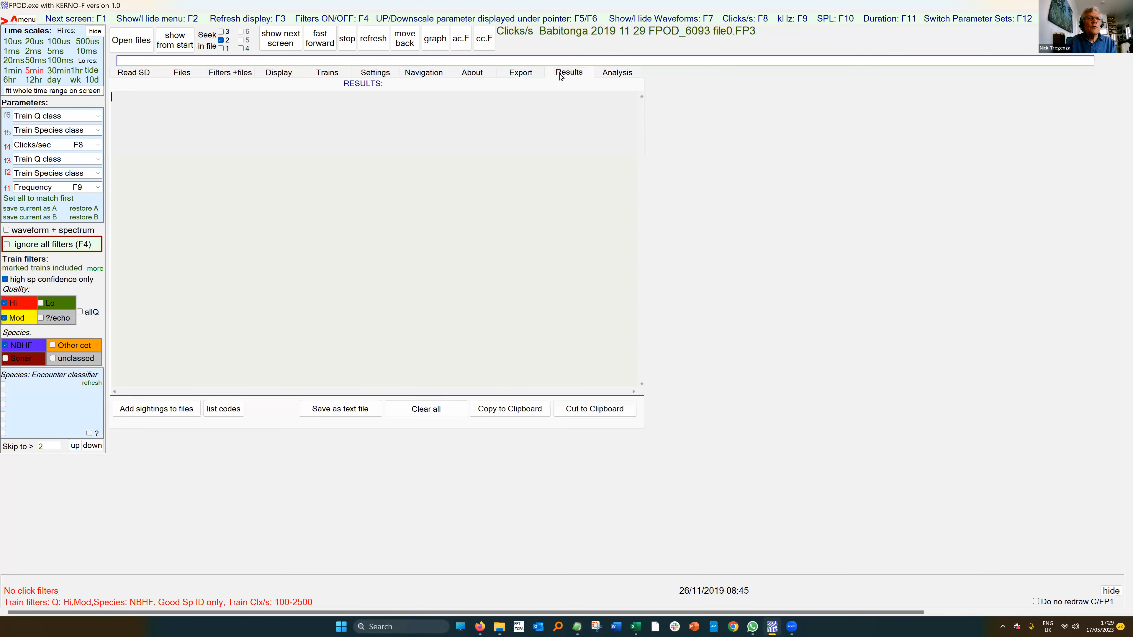
left_click(519, 74)
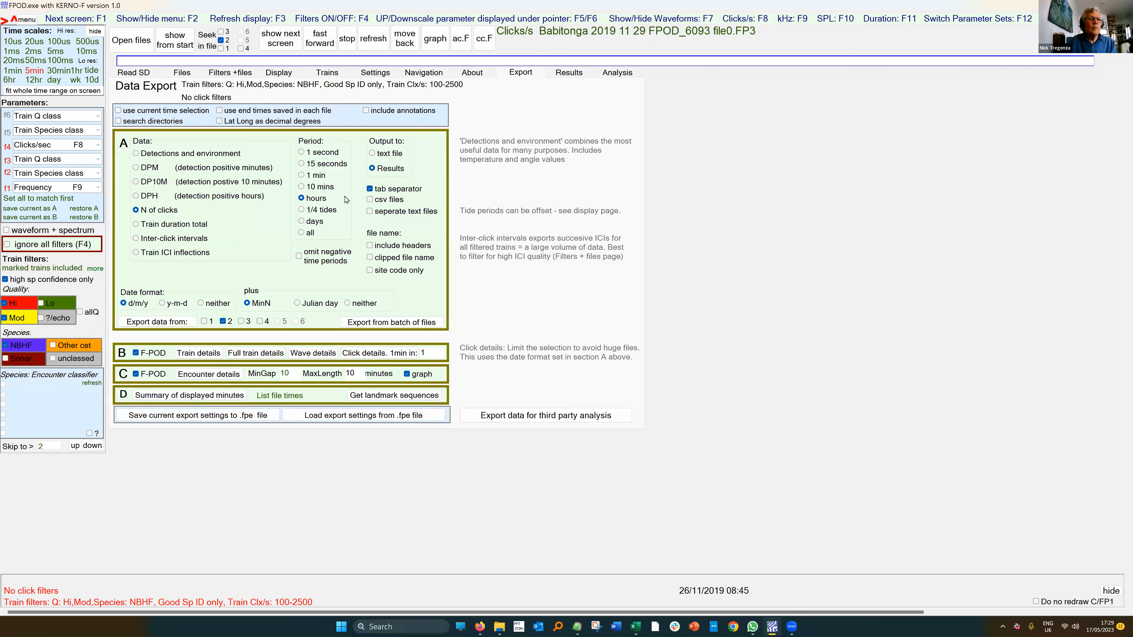
left_click(170, 323)
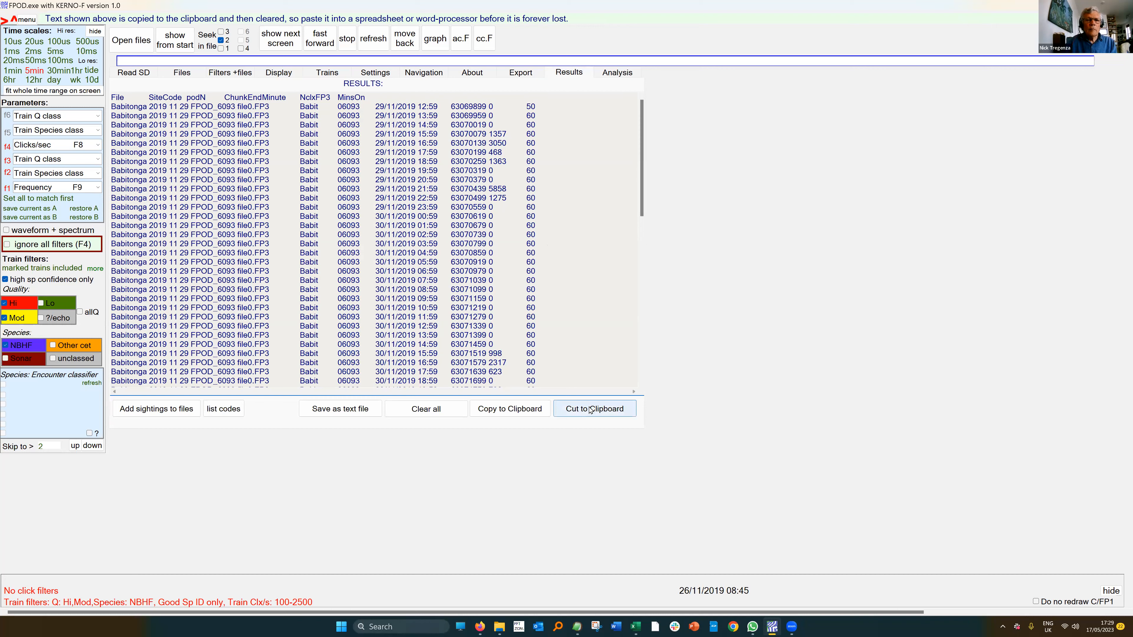
left_click(590, 409)
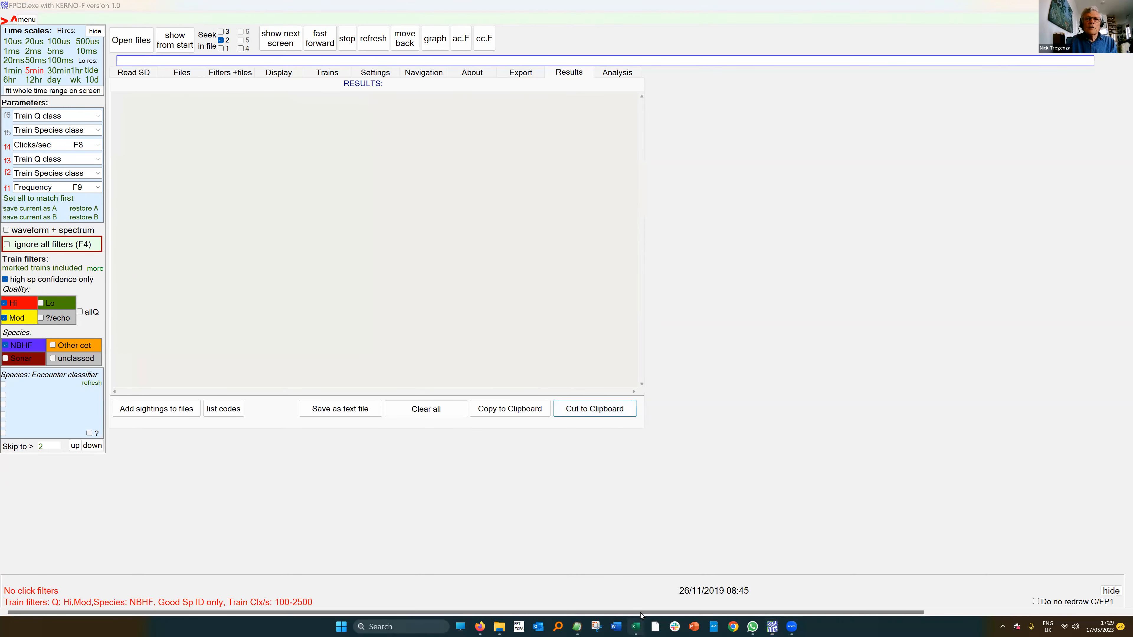
Step: Switch to Excel, paste the click-count export at cell T1, and compare its rows with the existing hourly data down to the end
left_click(636, 626)
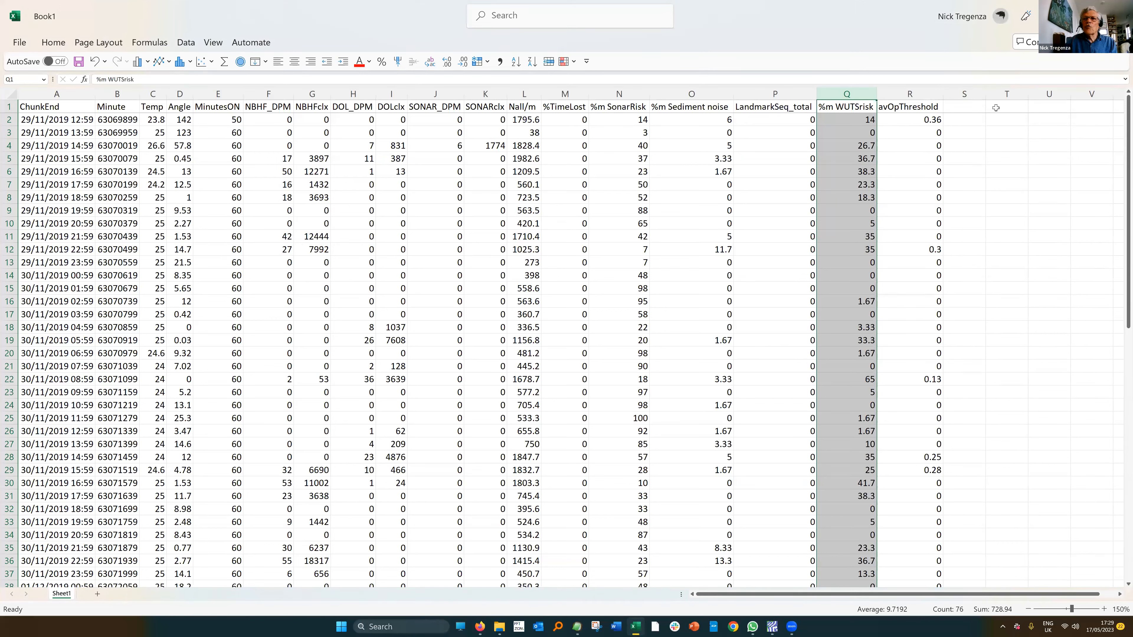
left_click(995, 107)
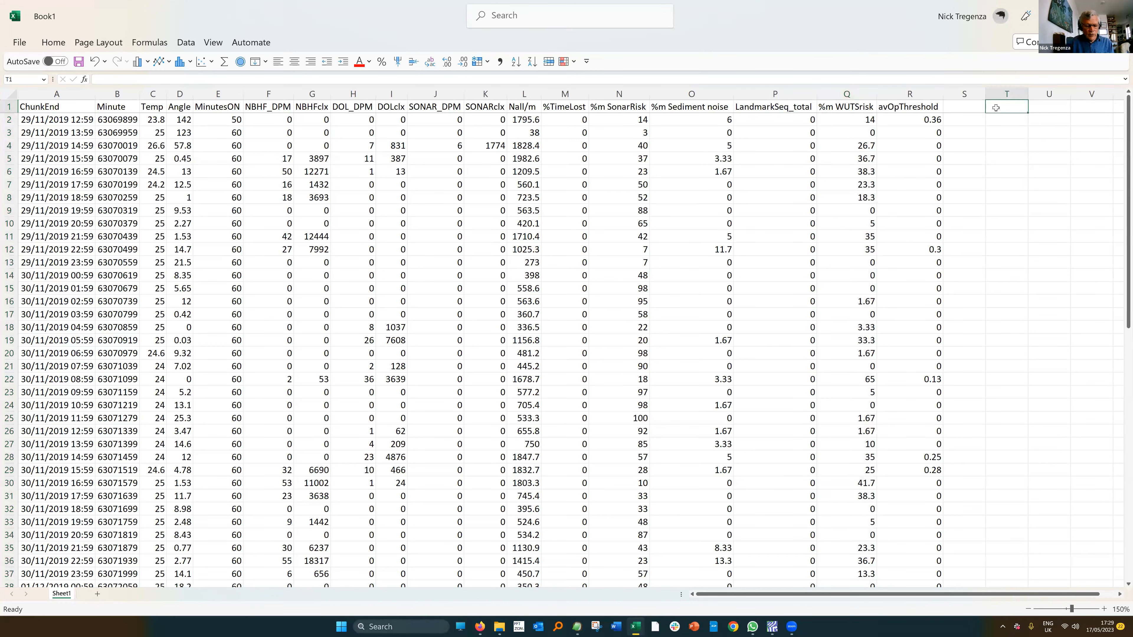
key("ctrl+v")
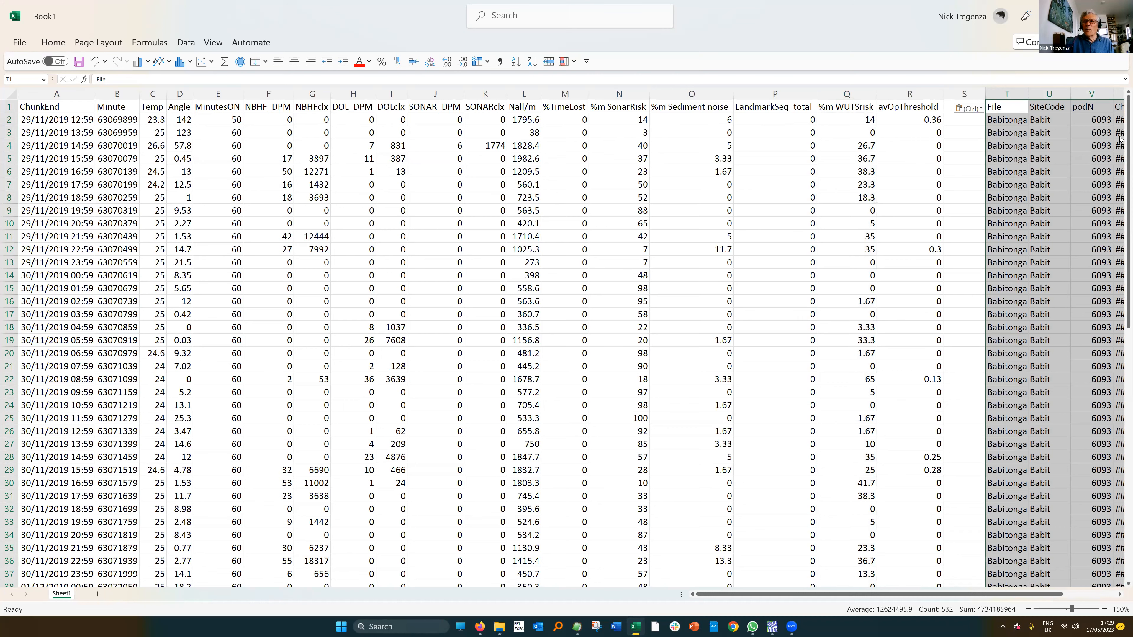
scroll(1120, 155, "down", 13)
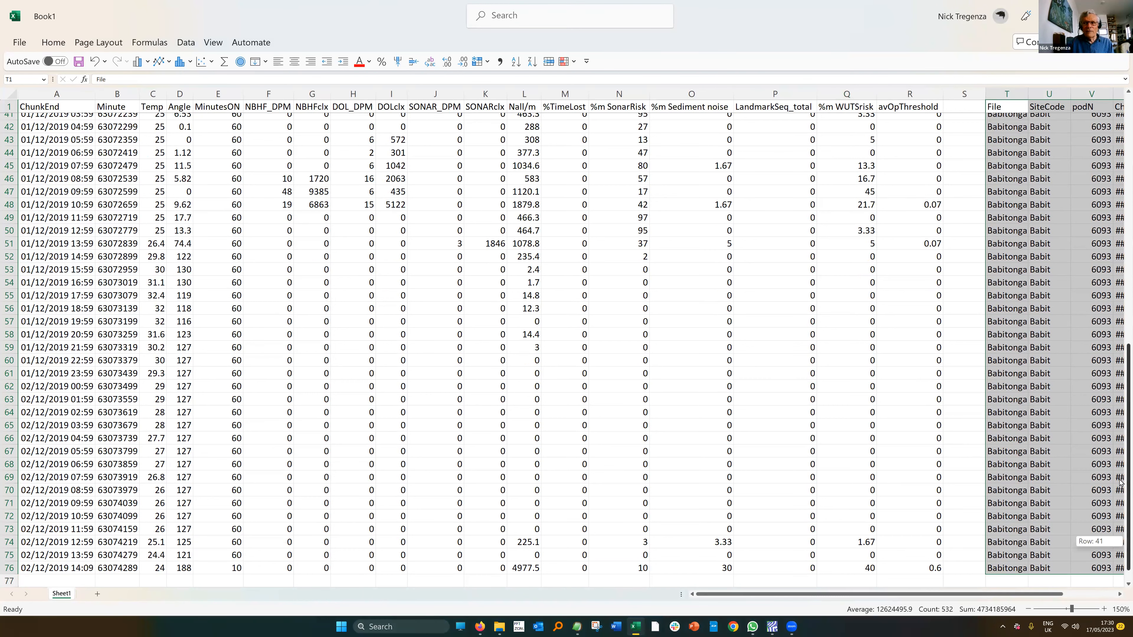
scroll(1119, 546, "up", 13)
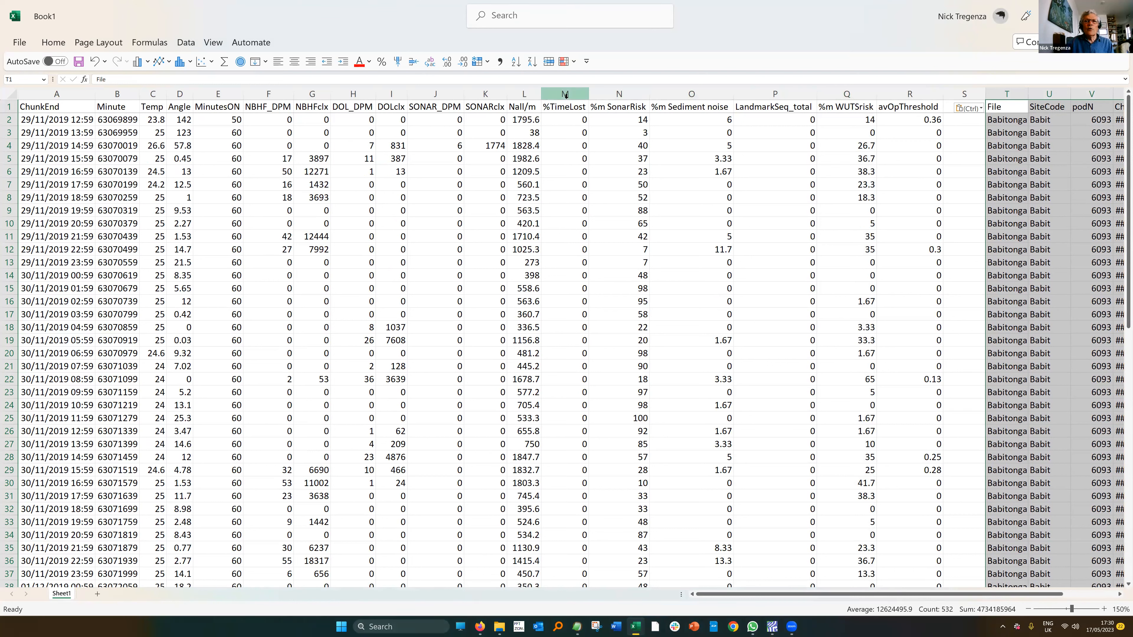
Step: Delete the columns from %TimeLost through the pasted File column, and the pasted SiteCode through Minute columns
left_click_drag(564, 98, 1006, 95)
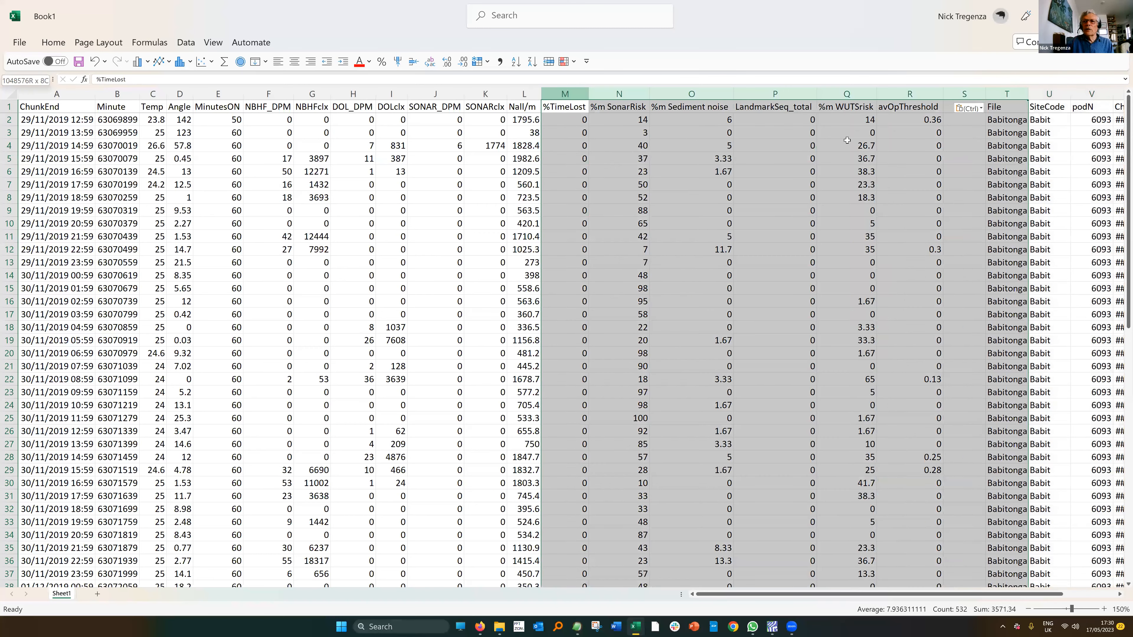
right_click(734, 177)
left_click(766, 306)
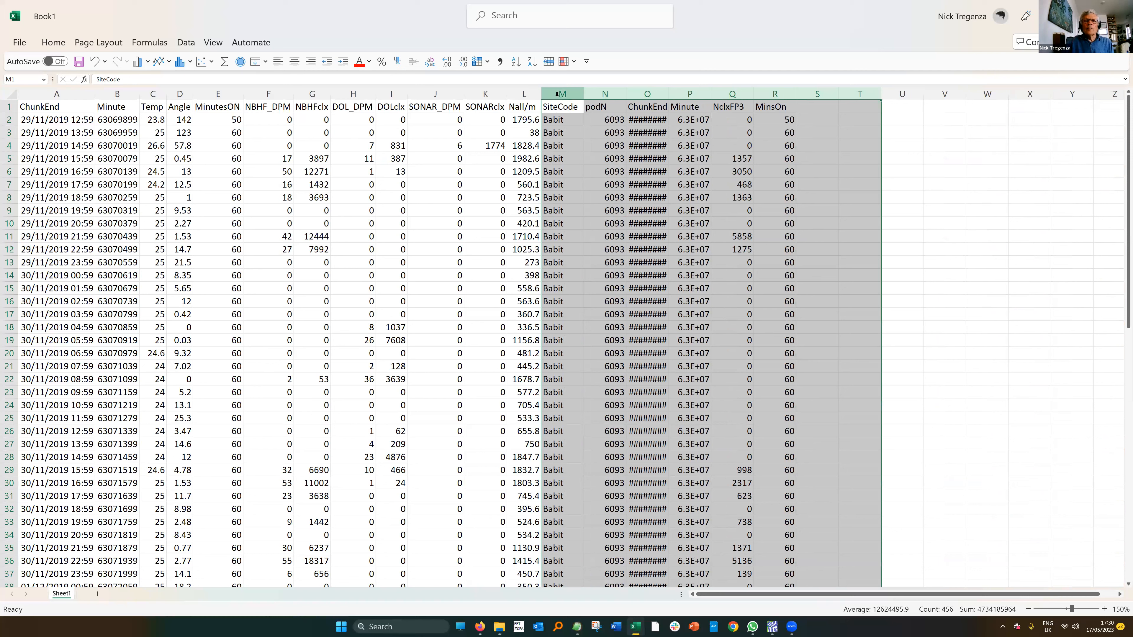
left_click_drag(576, 96, 680, 95)
right_click(647, 143)
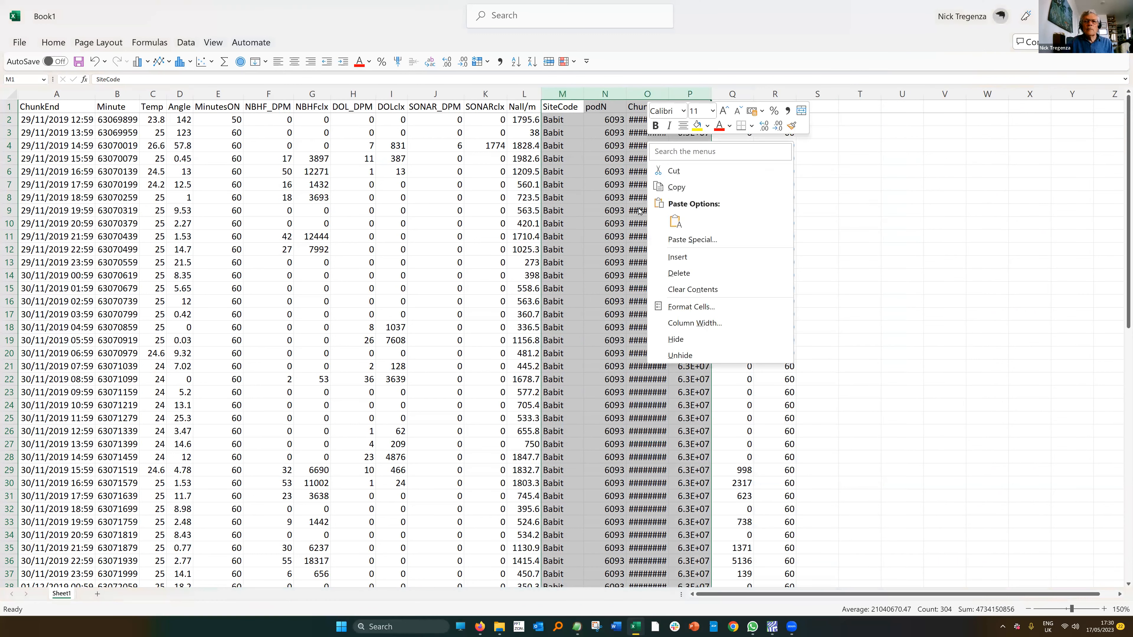
left_click(675, 272)
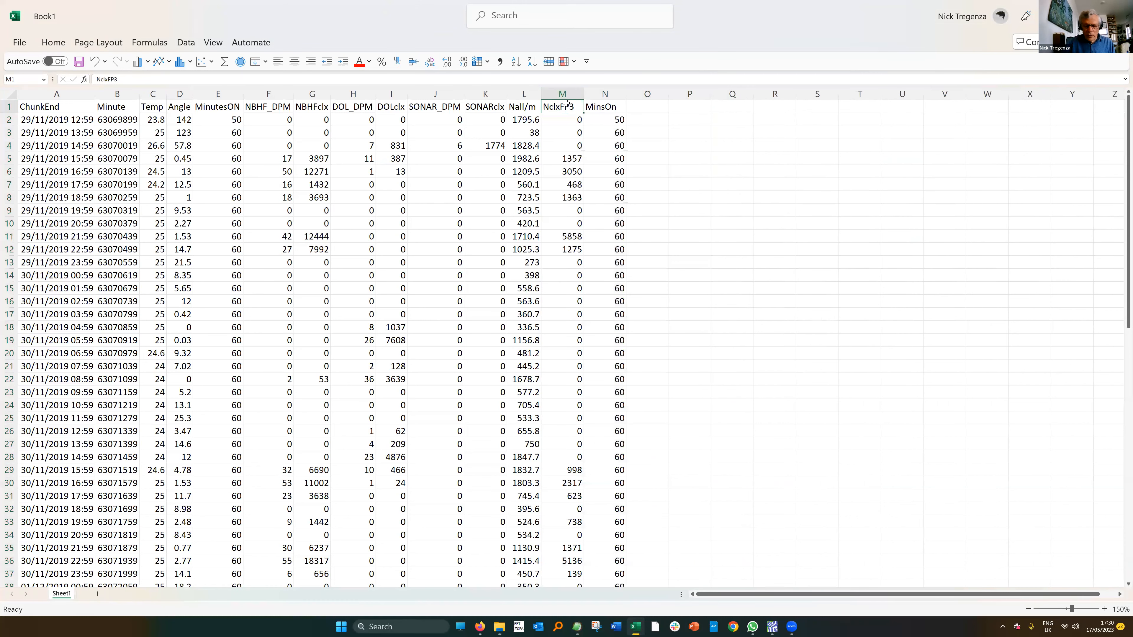
Step: Rename the NclxFP3 column header in M1 as NBHF>100/s
type("NBHF")
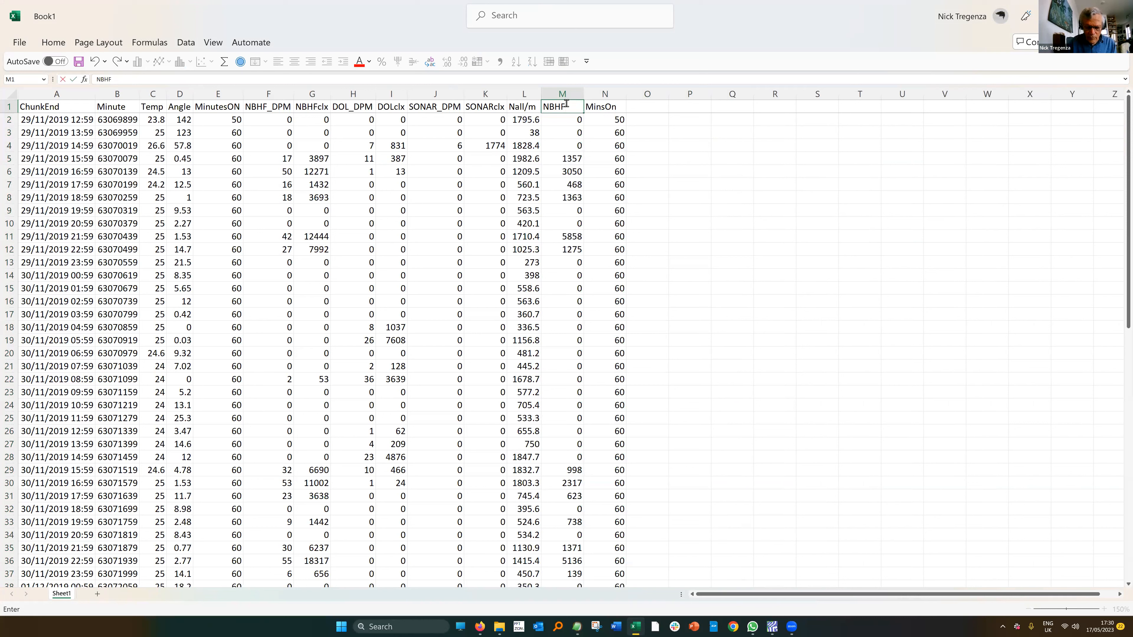
type(">100/s")
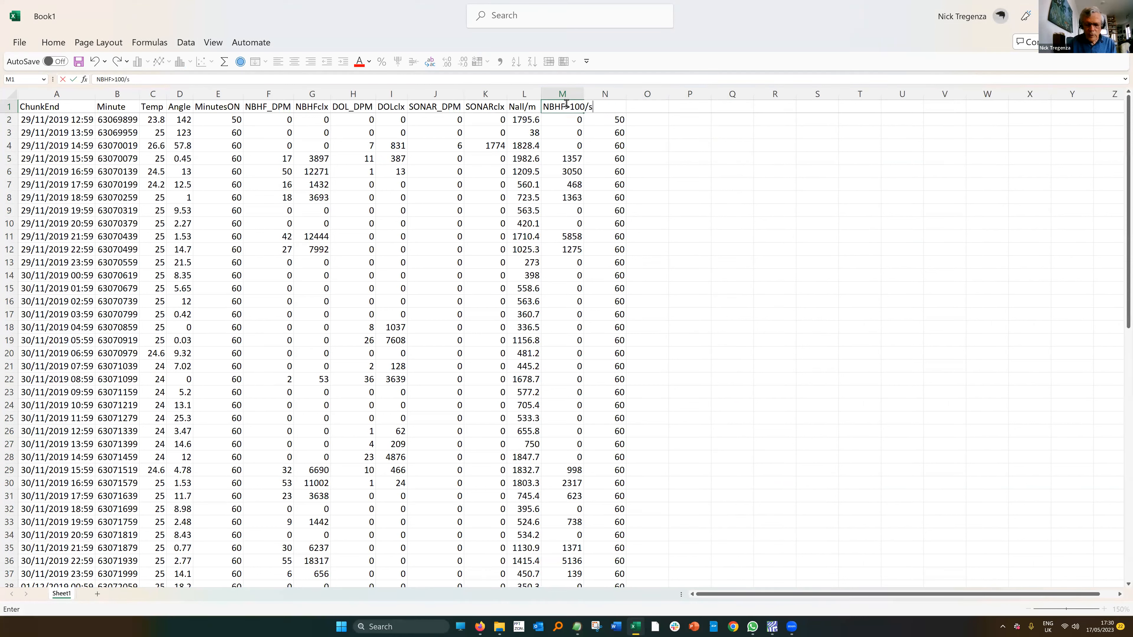
key("Return")
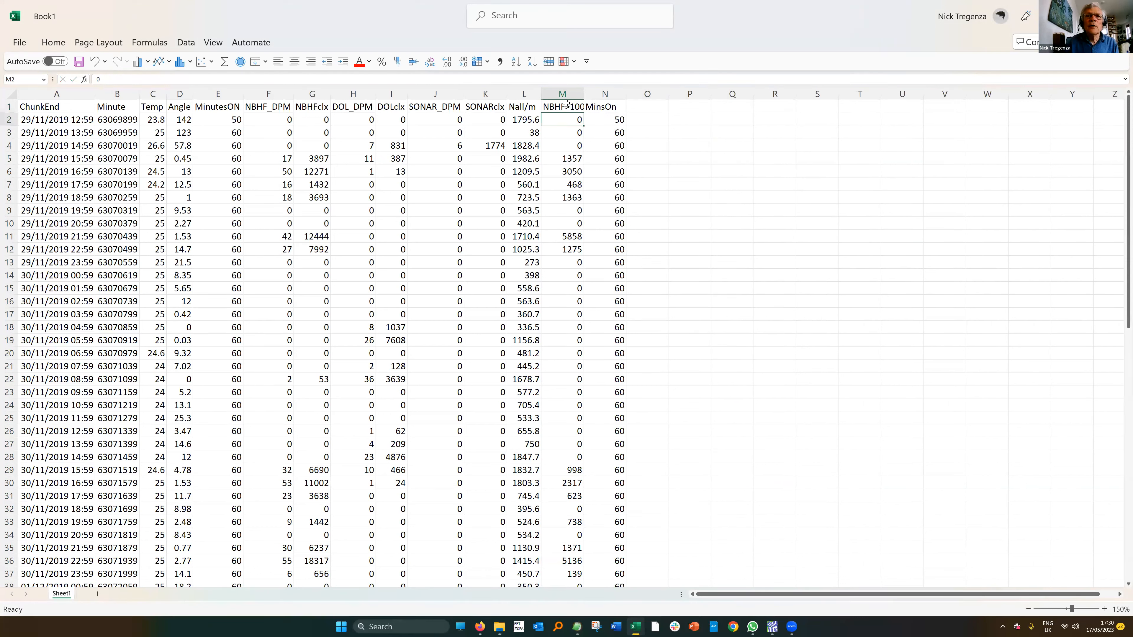
Step: Delete the MinsOn column and widen column M to fit its header
left_click(610, 95)
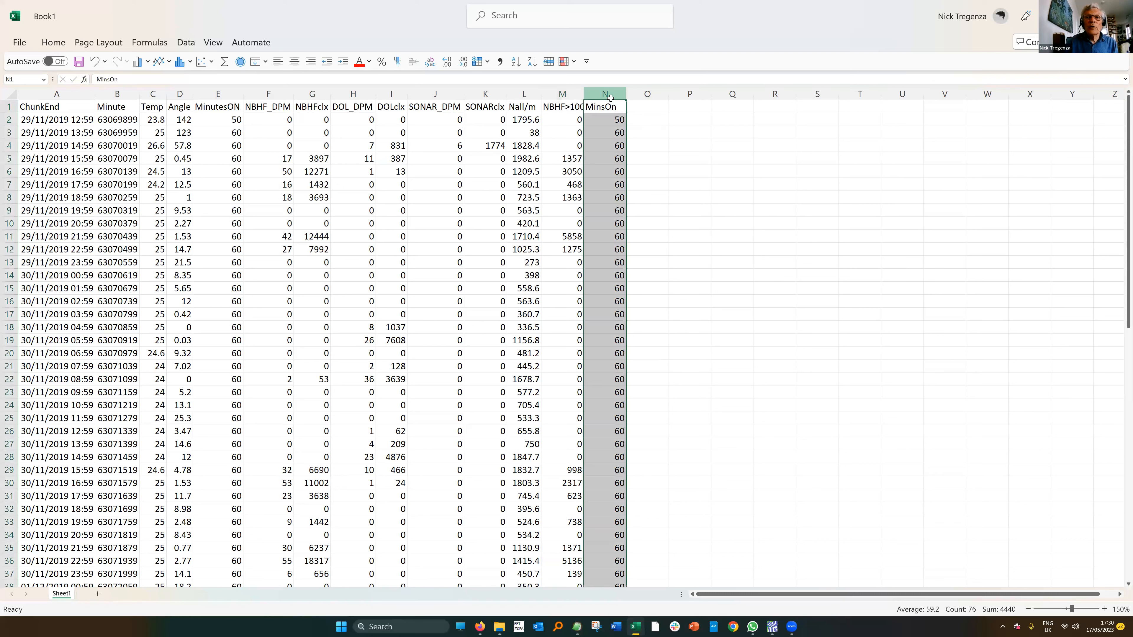
right_click(607, 136)
left_click(641, 268)
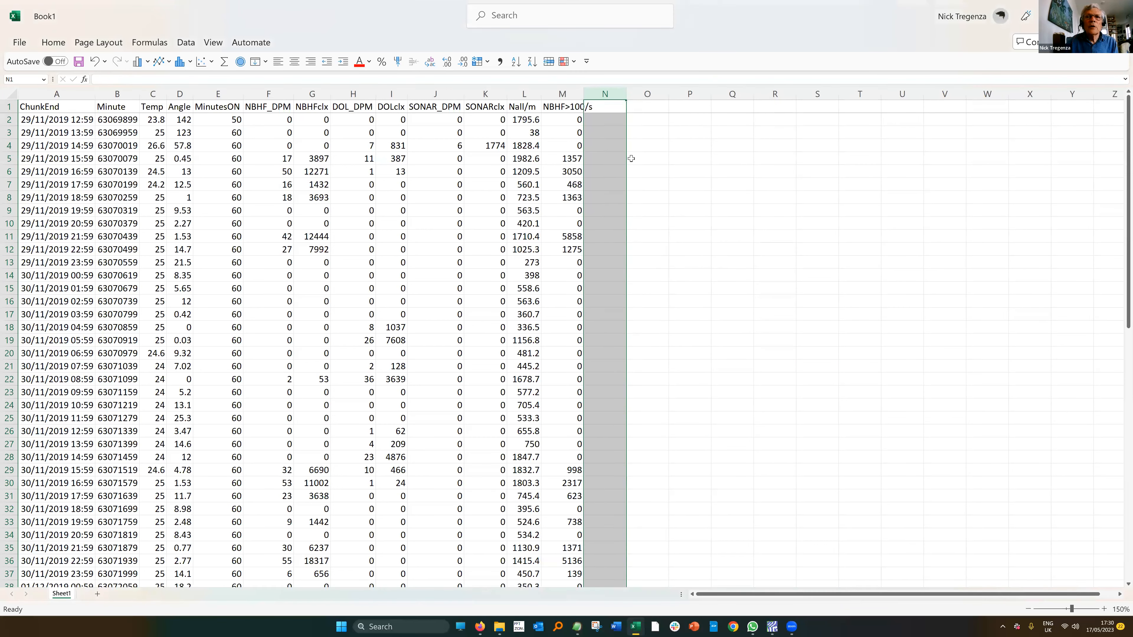
left_click_drag(583, 89, 595, 90)
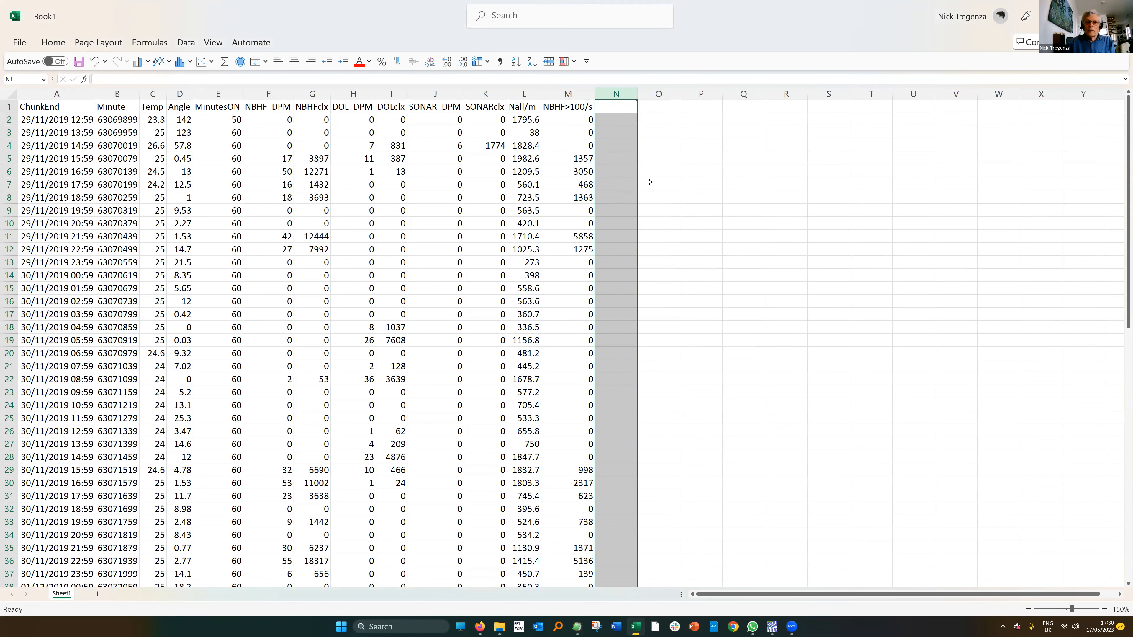
Step: Switch to FPOD, review the export settings, and clear all the blue filters
left_click(771, 627)
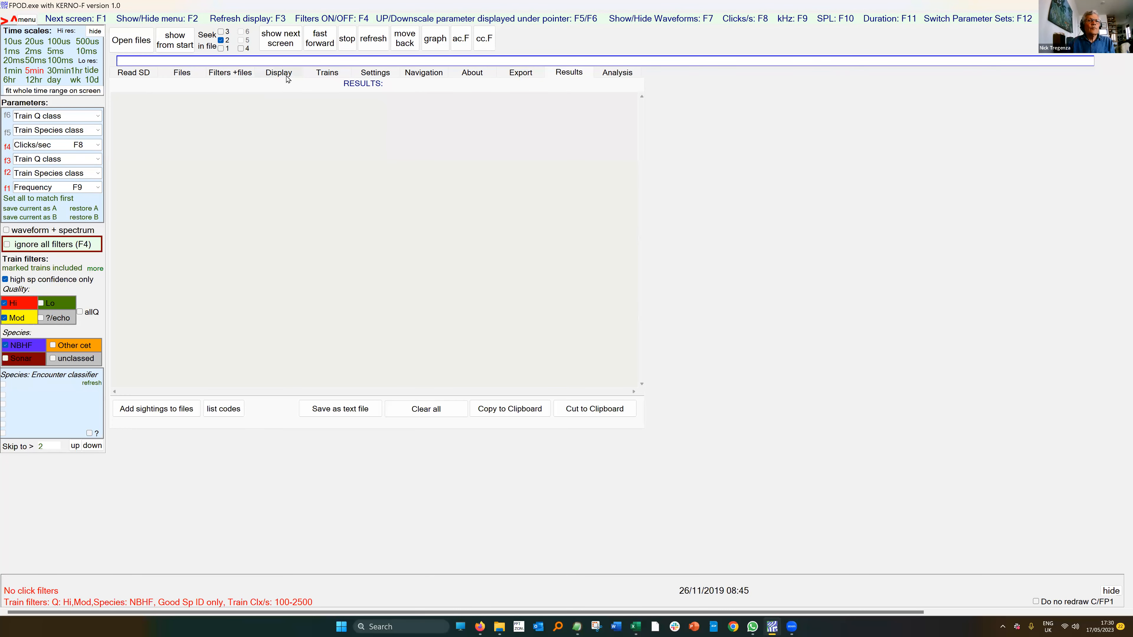
left_click(513, 79)
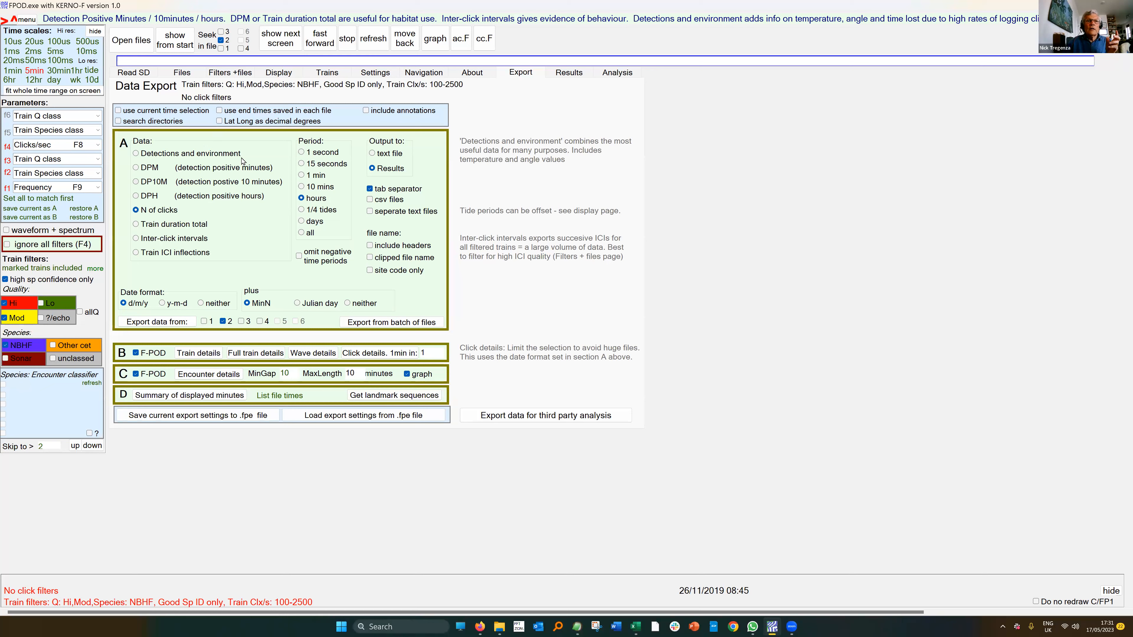
left_click(230, 73)
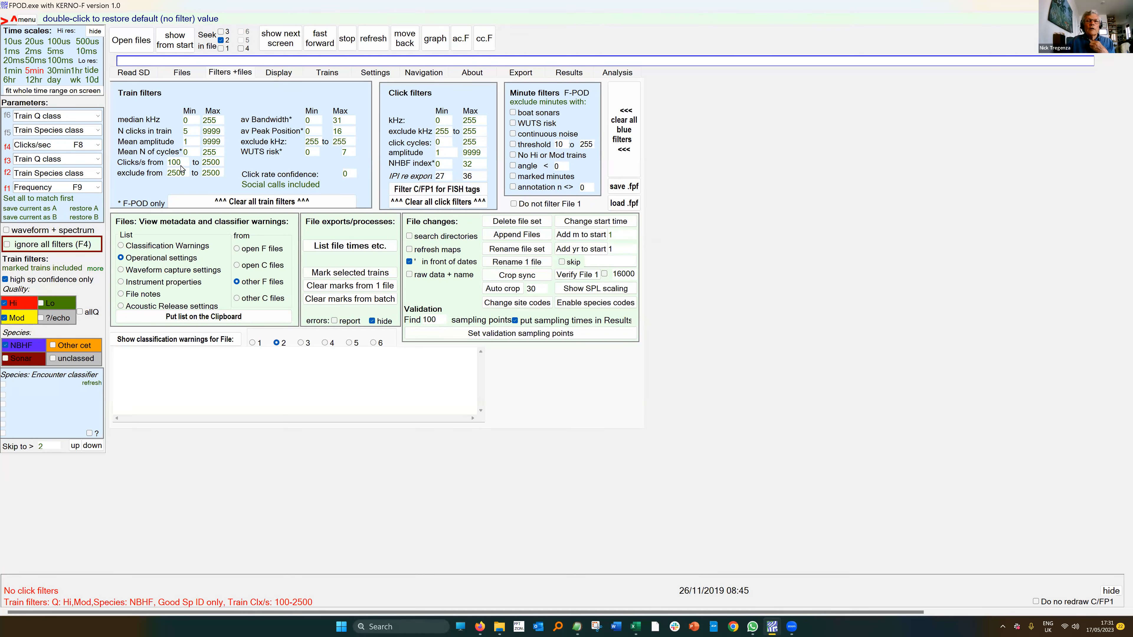
left_click(627, 132)
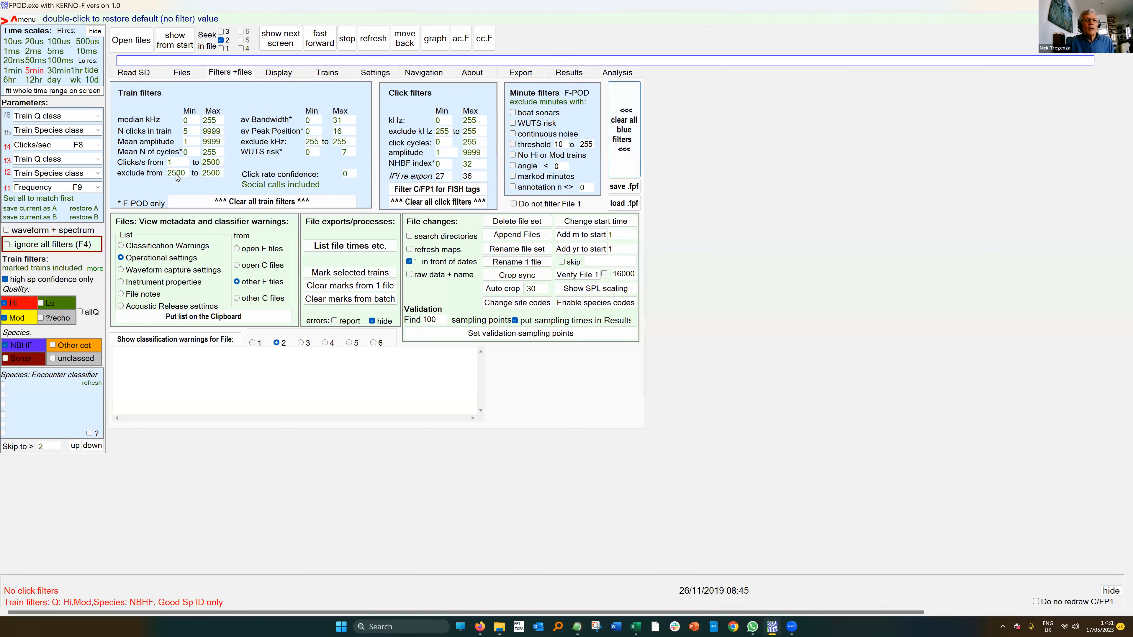
Step: Set the train filter's minimum clicks/s to 100, restoring its default once and re-entering 100, and return to the data export settings
left_click(176, 165)
type("00")
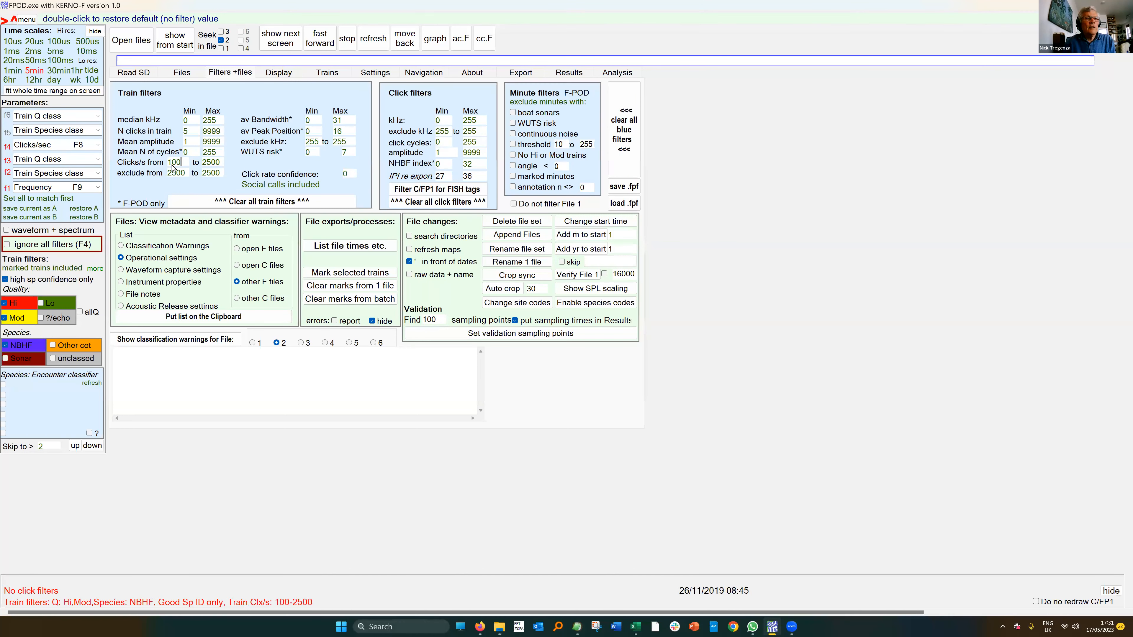
double_click(174, 164)
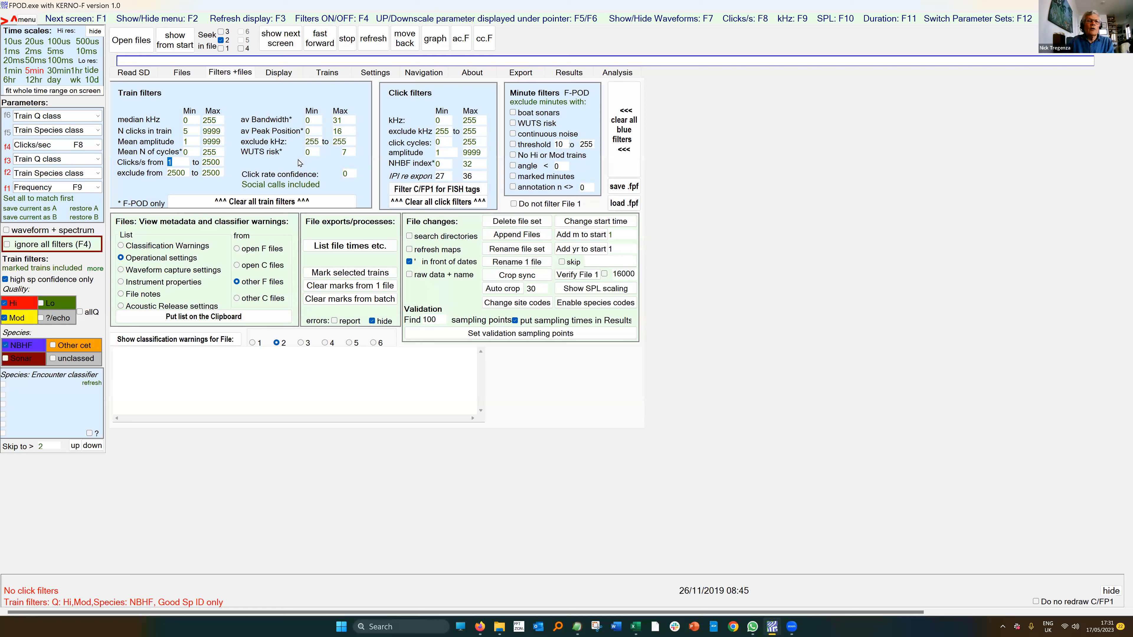
type("100")
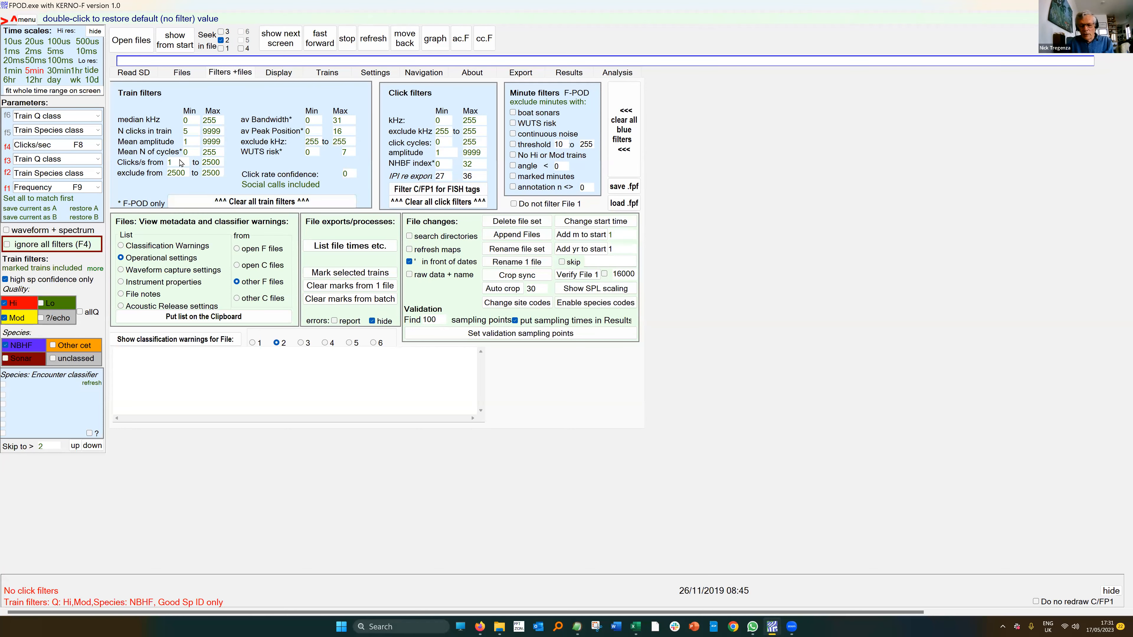
left_click(522, 73)
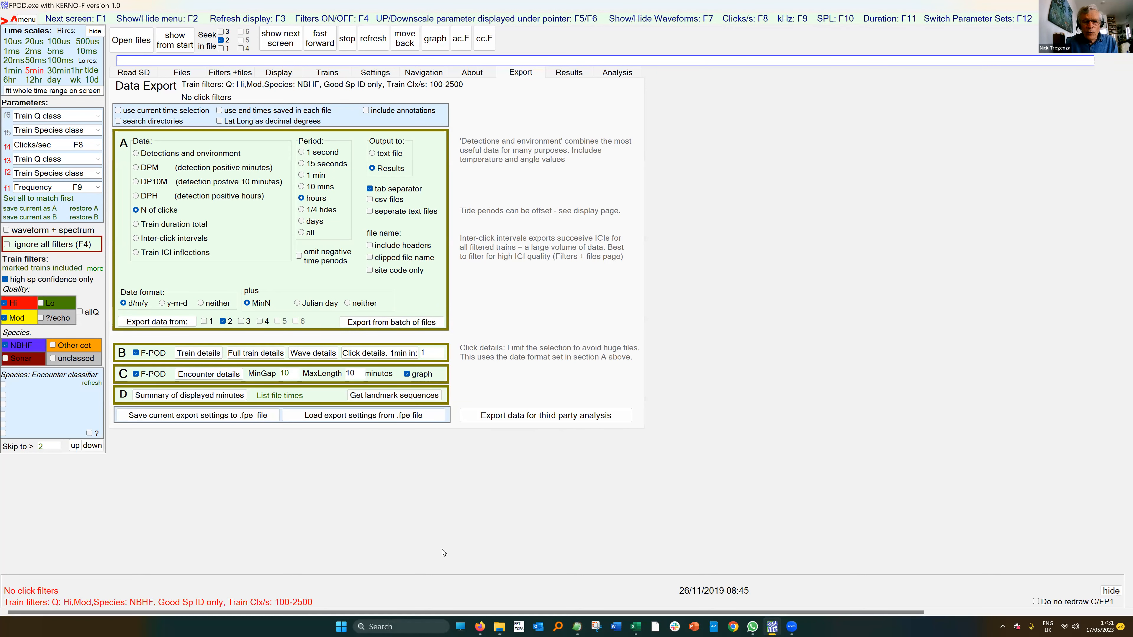
Step: Switch to EditPad Pro to read the exporting notes in OUTLINE.txt, and return to FPOD's export settings
left_click(578, 626)
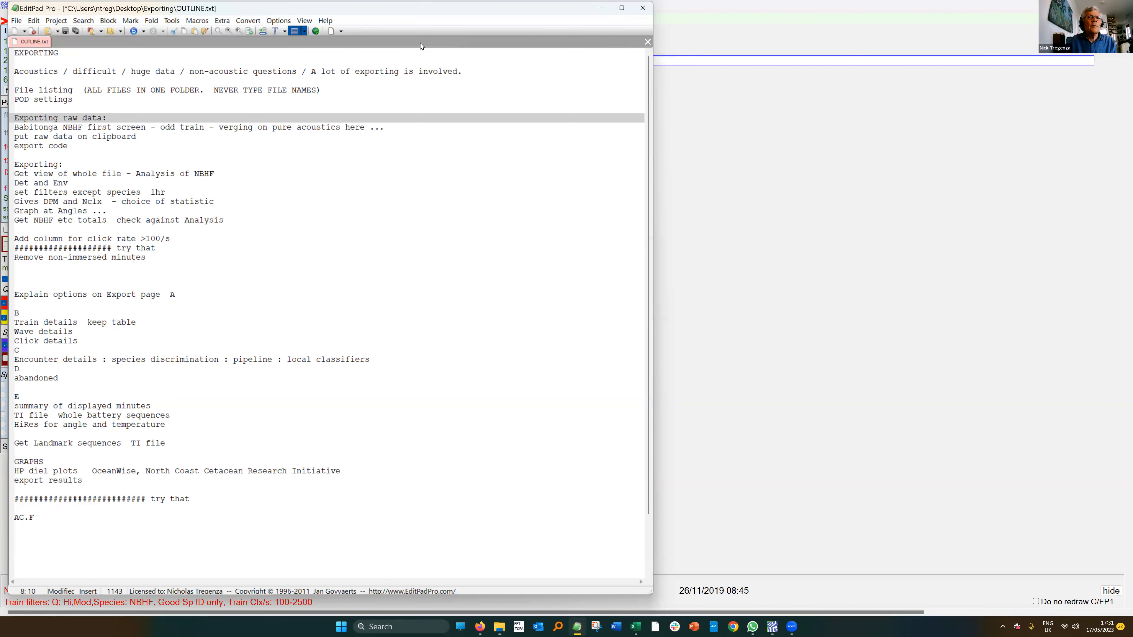
left_click(833, 151)
key("F2")
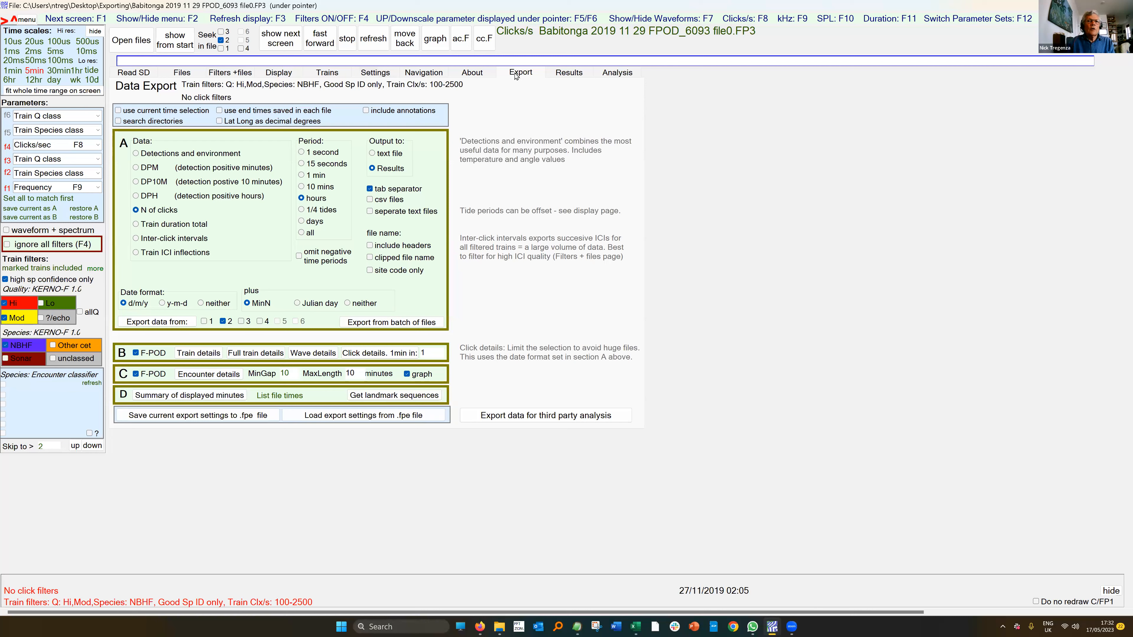
Step: Choose Detections and environment as the export data with NBHF, Other cet and Sonar species included, and show the open files' details
left_click(136, 154)
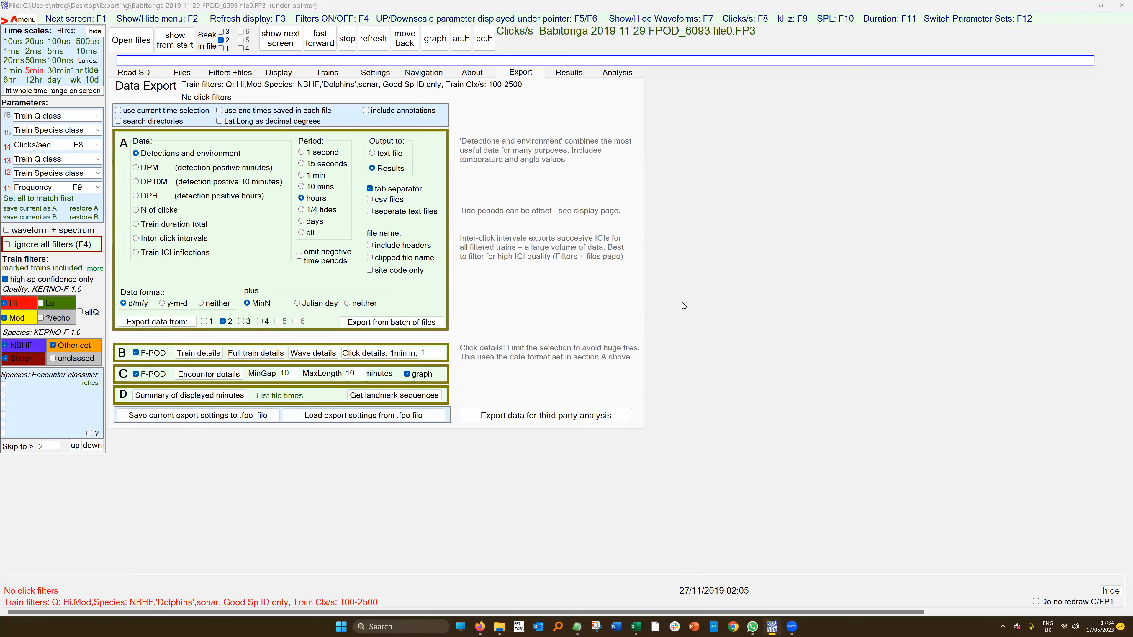
key("F2")
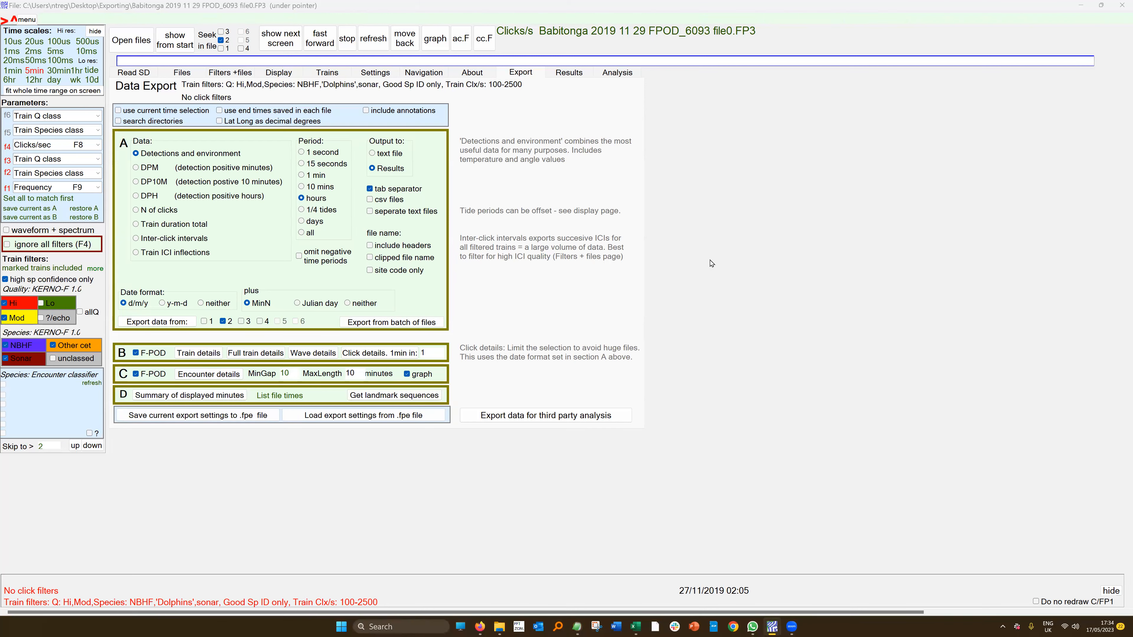
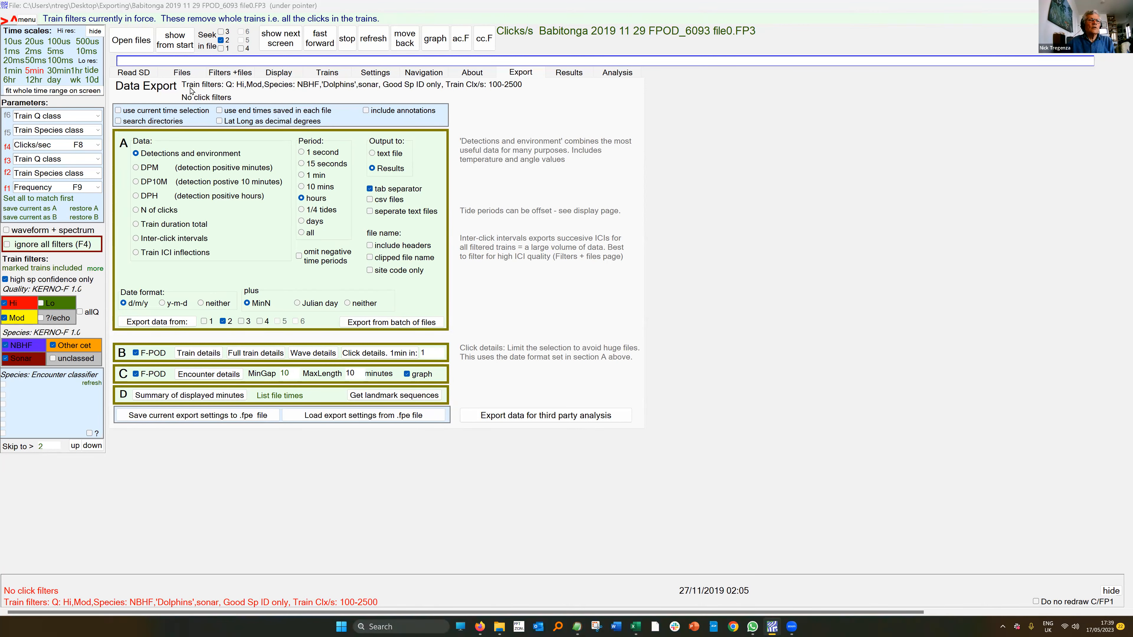
left_click(182, 72)
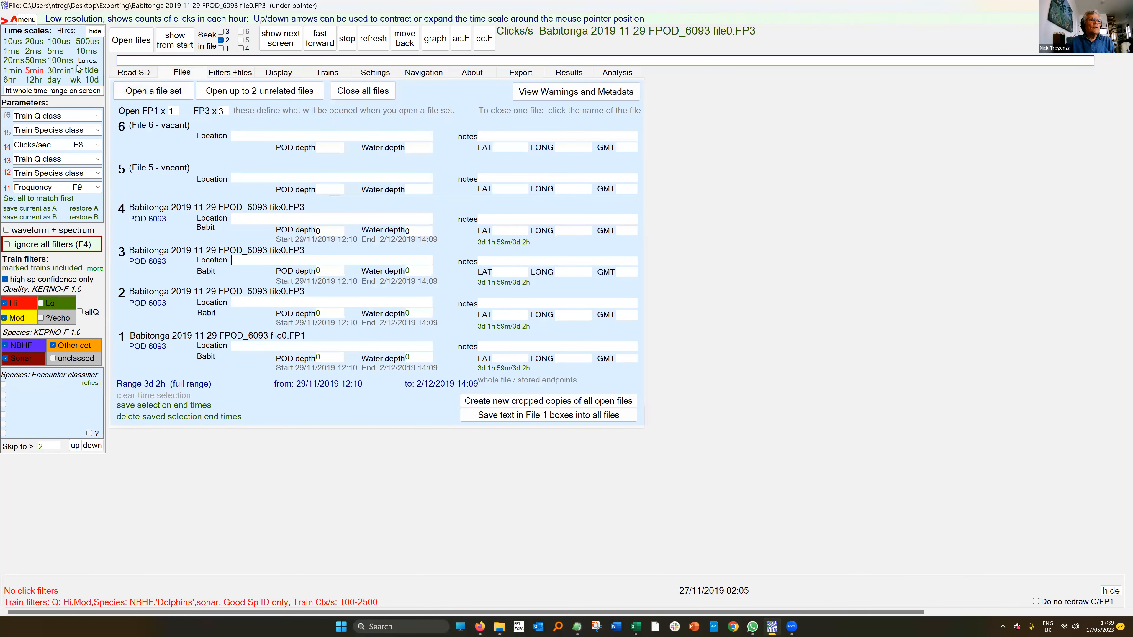
Step: Set the time scale to 10ms and seek from the start of the data to the first screen containing filtered trains
left_click(87, 52)
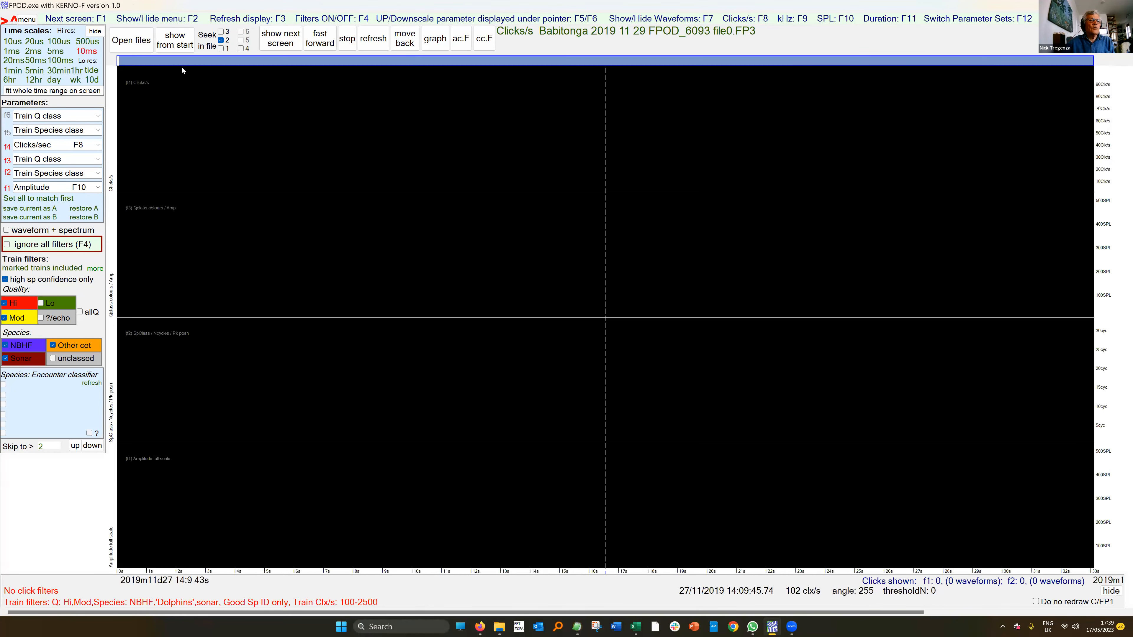
left_click(285, 45)
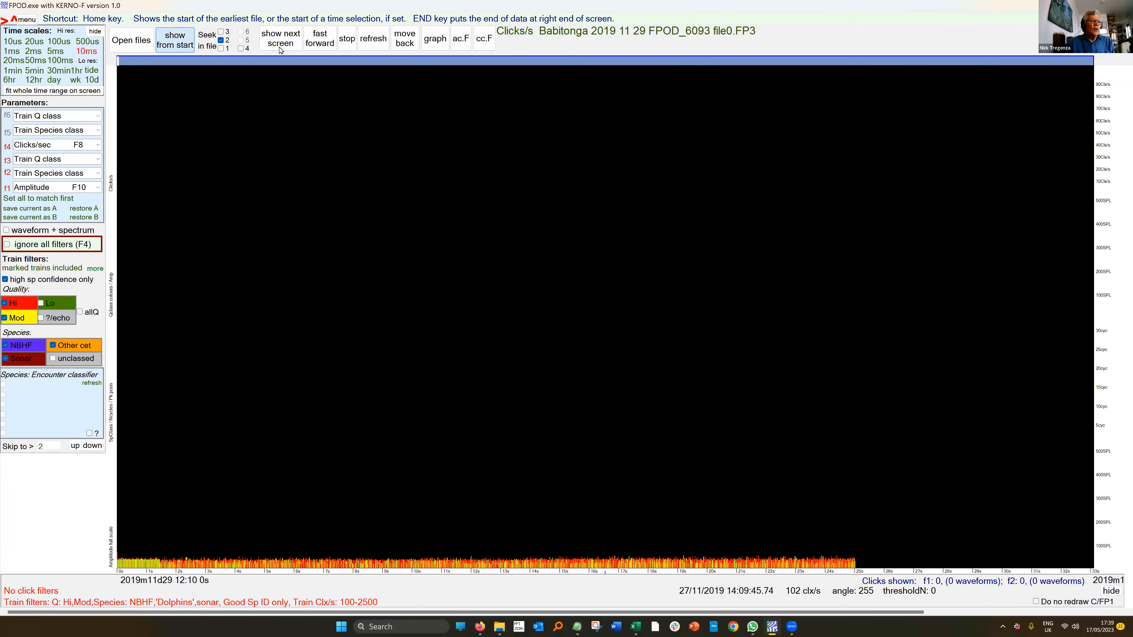
left_click(286, 47)
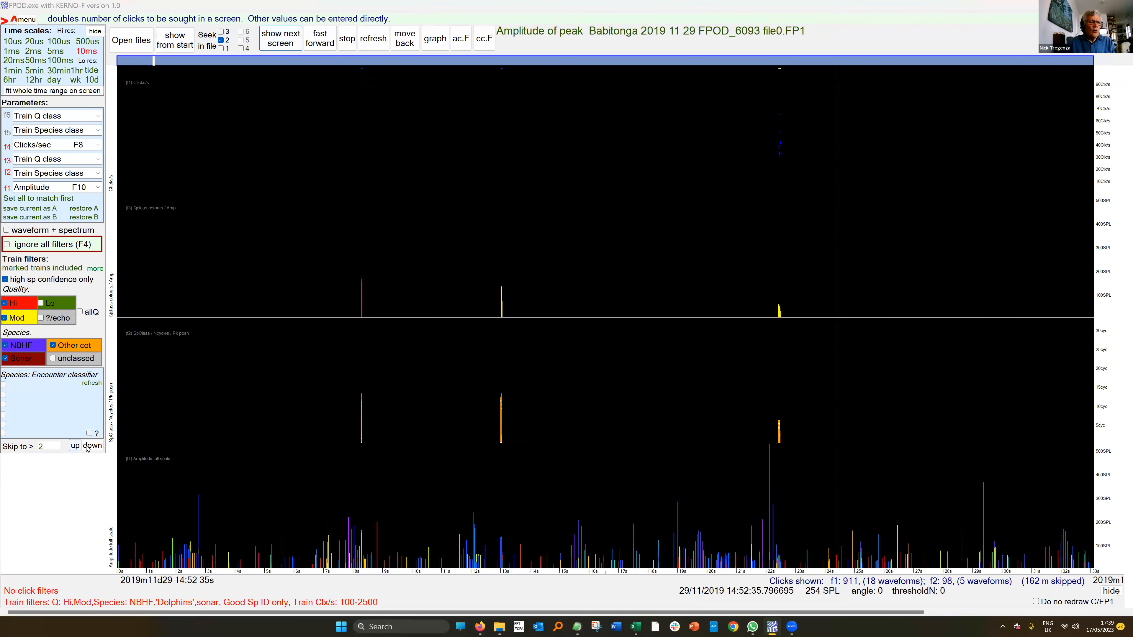
Step: Raise the minimum clicks per screen for seeking to 512 and advance through the busier screens
left_click(74, 446)
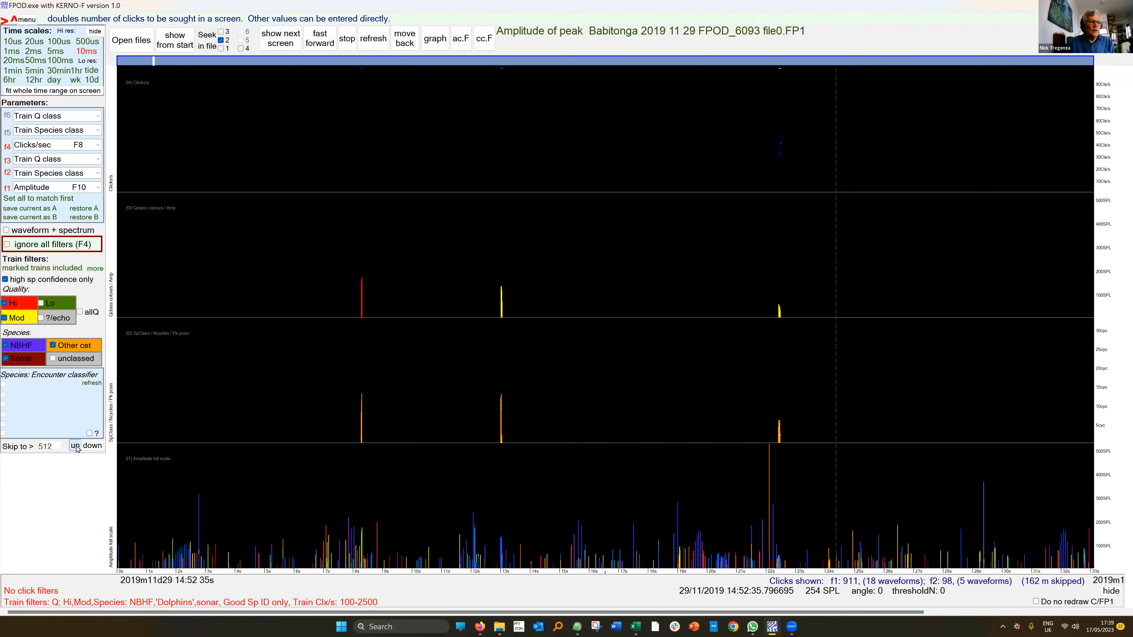
left_click(286, 46)
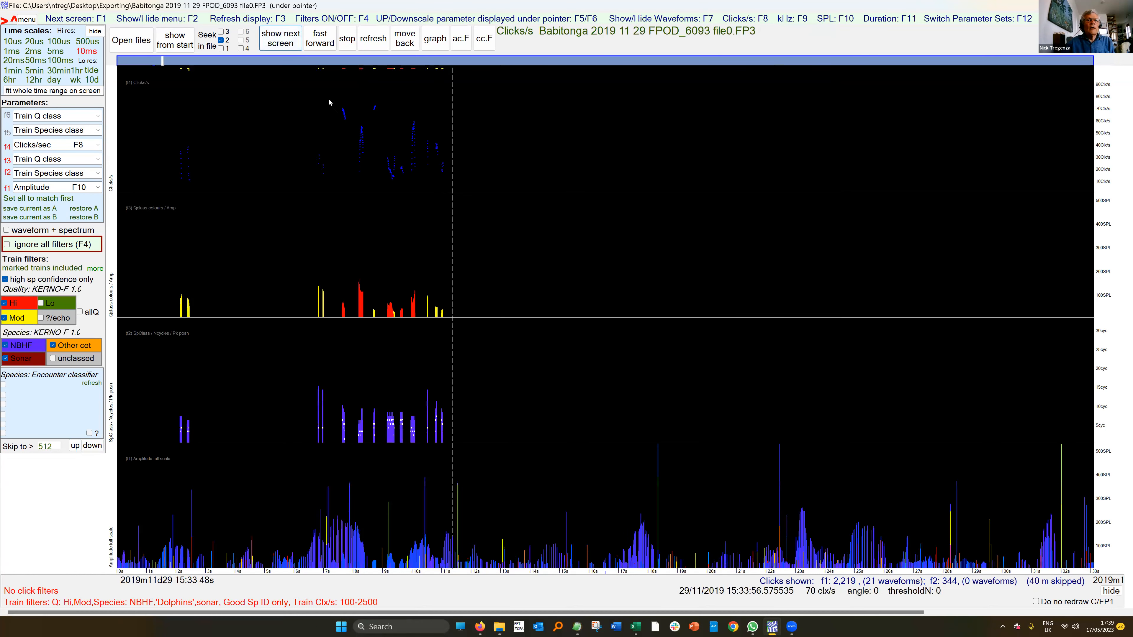
left_click(281, 39)
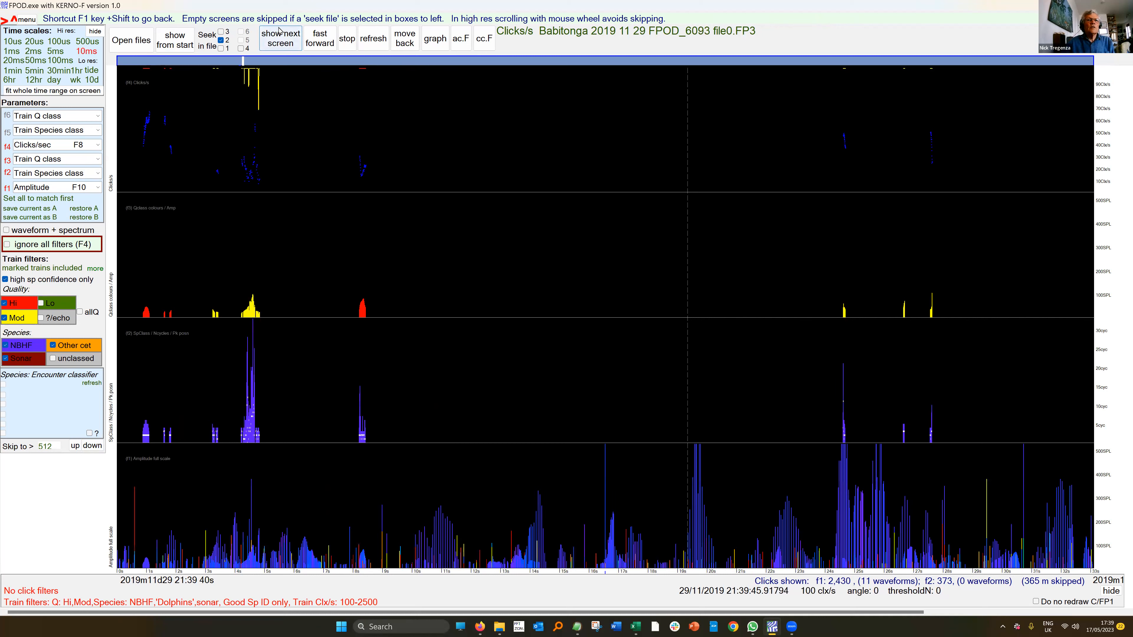
left_click(281, 40)
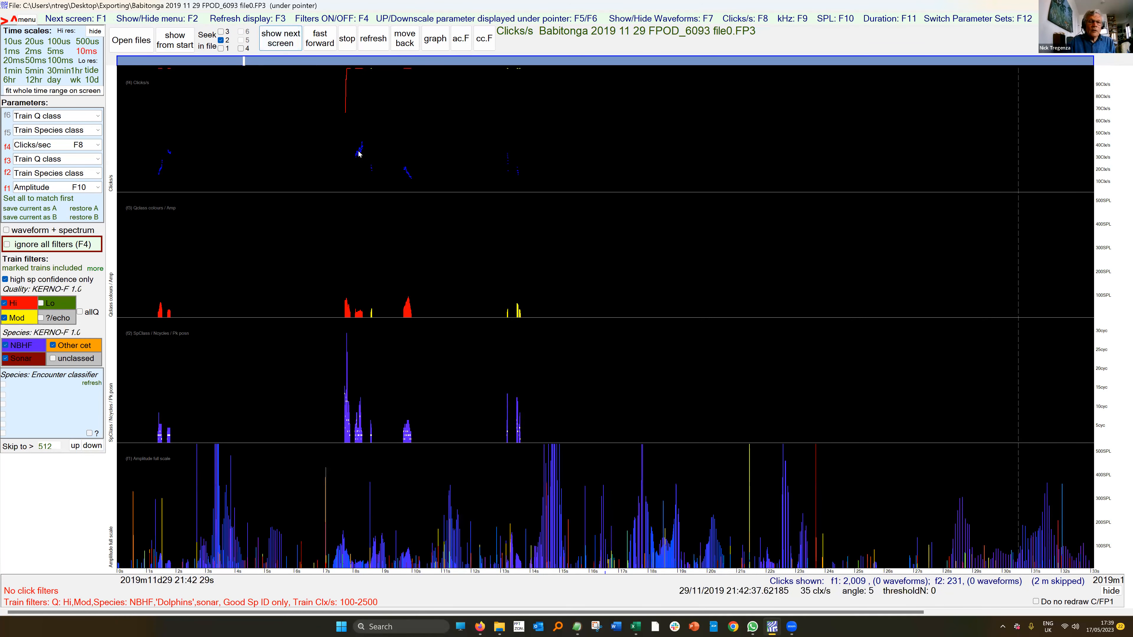
Step: Extend the Clicks/s graph's scale to about 700 clicks/s to fit the fast trains
key("F5")
key("F5")
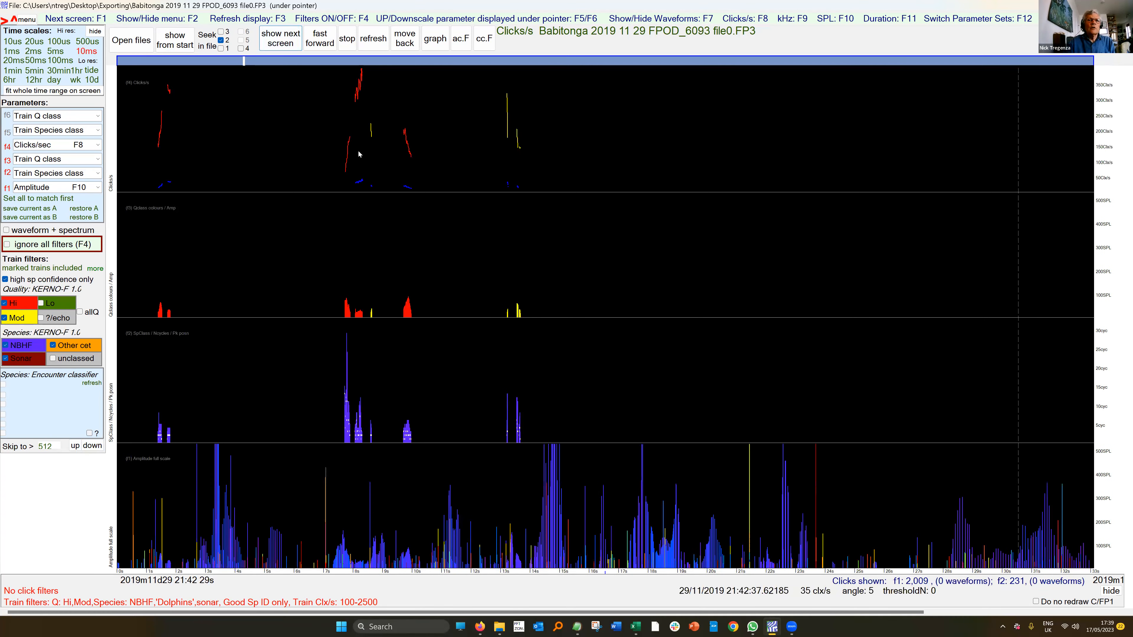
key("F5")
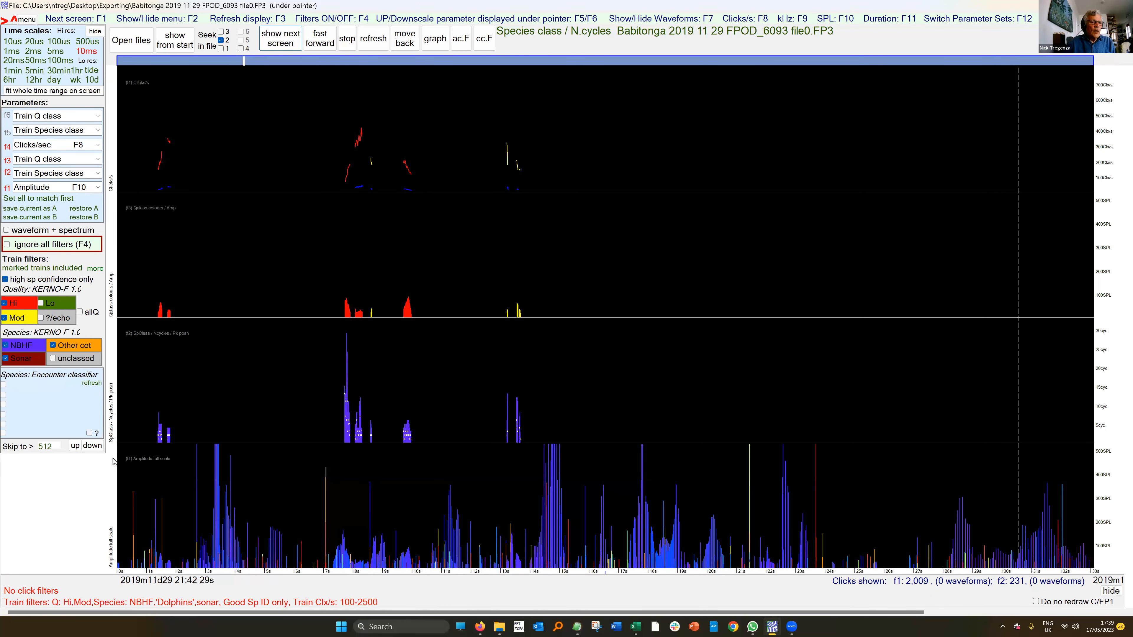
Step: Try seeking screens with the skip threshold at 1024 clicks, and lower the threshold to 256
left_click(76, 446)
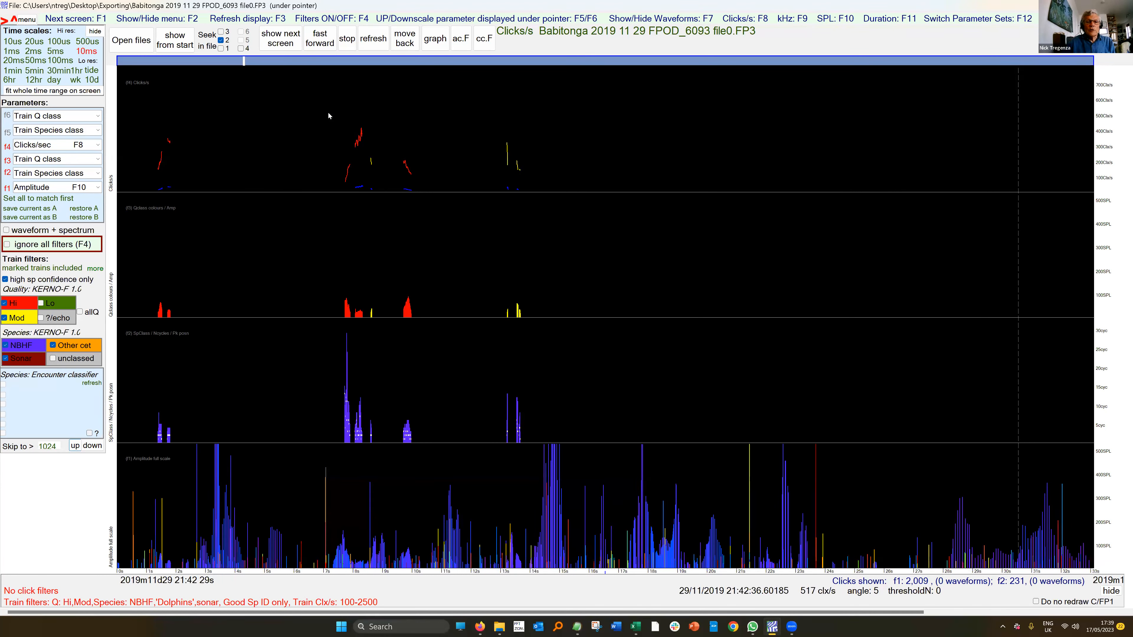
left_click(281, 38)
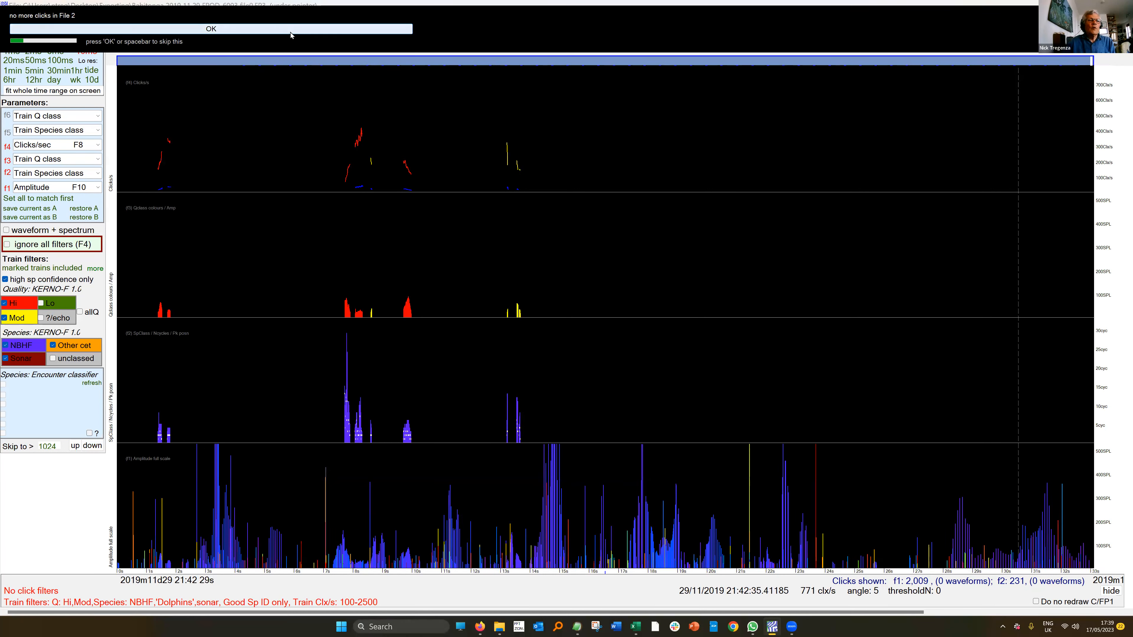
left_click(164, 47)
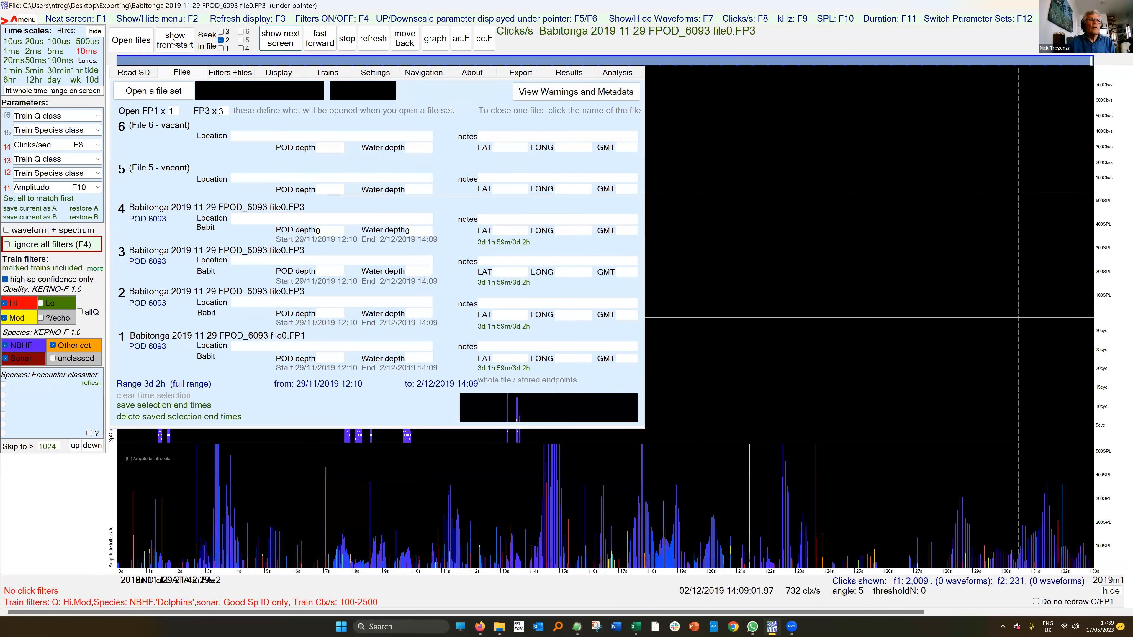
left_click(286, 38)
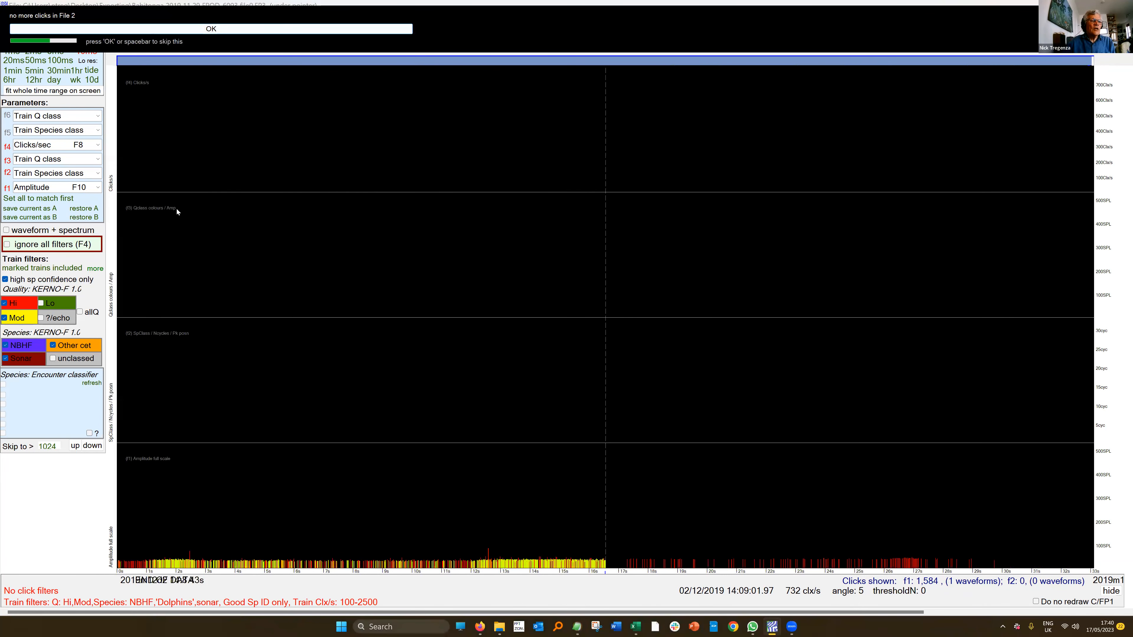
left_click(93, 446)
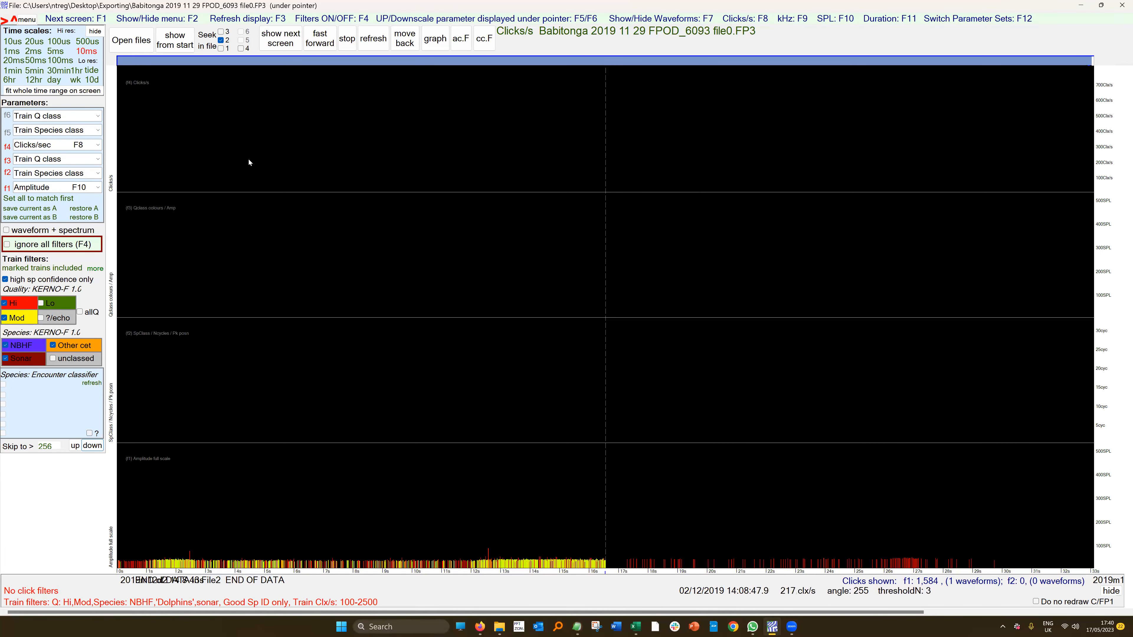
Step: Review the train, click and minute filter settings alongside the click display
mouse_move(271, 18)
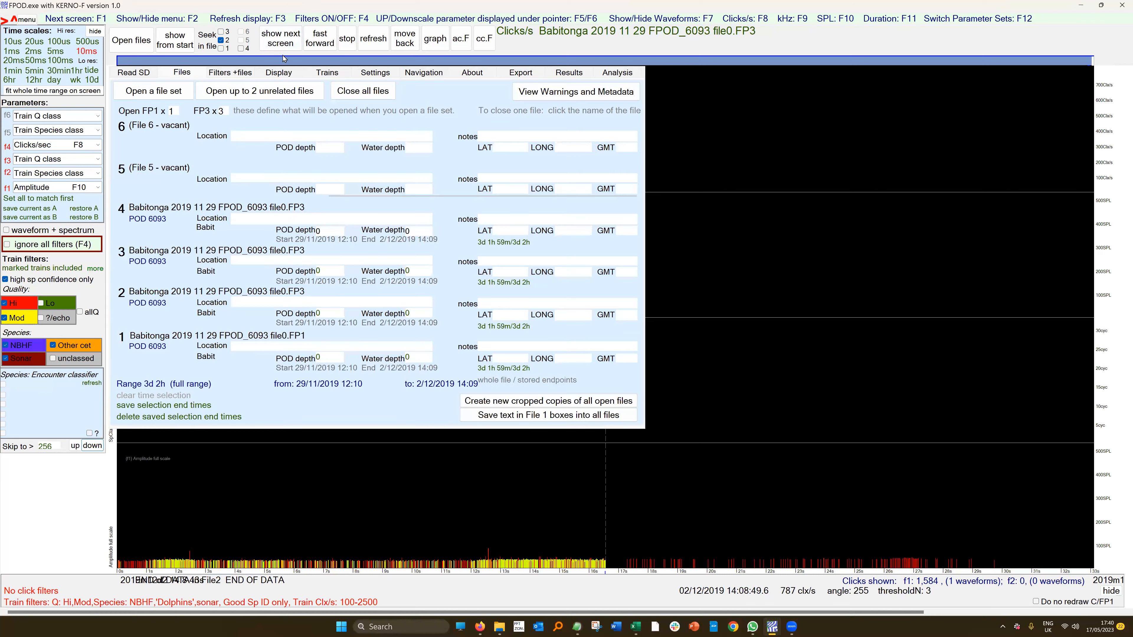
left_click(244, 73)
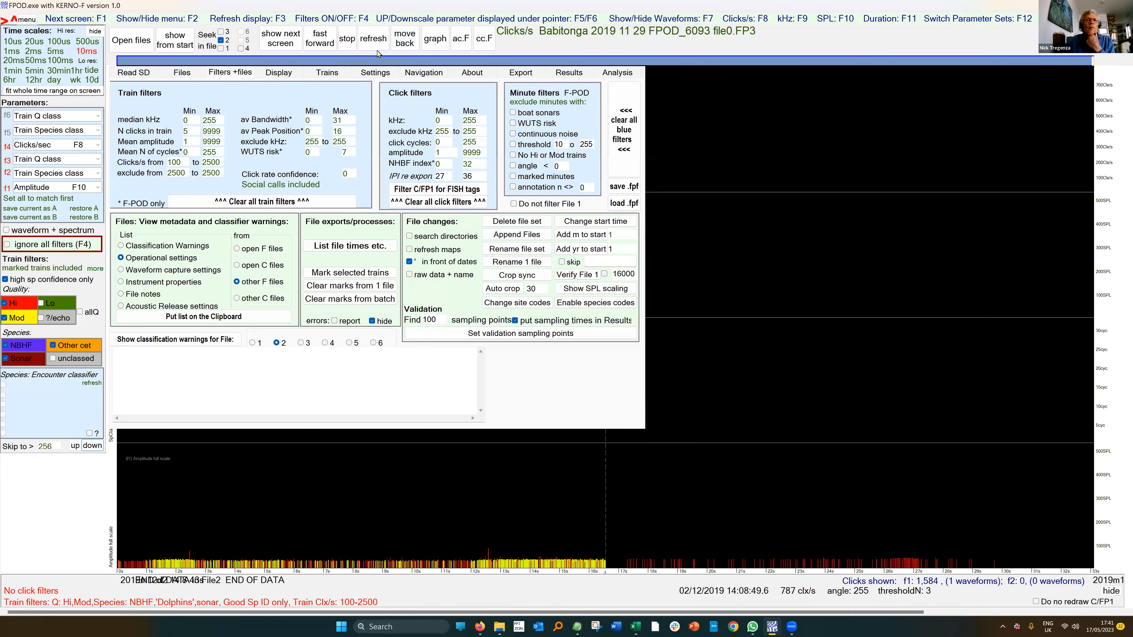
key("F2")
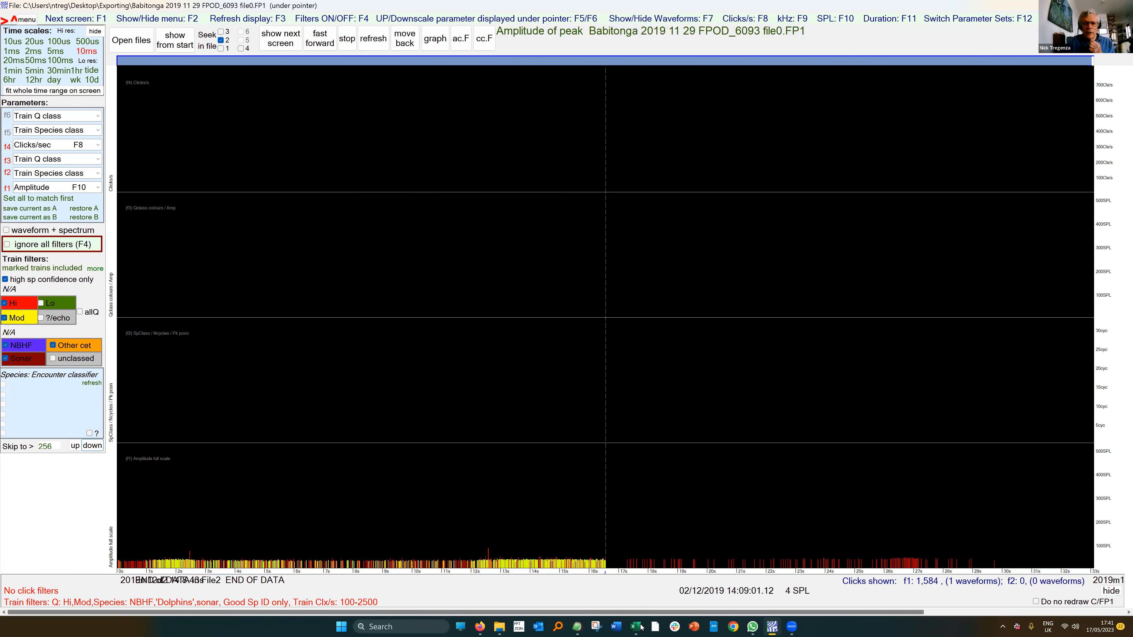
mouse_move(638, 626)
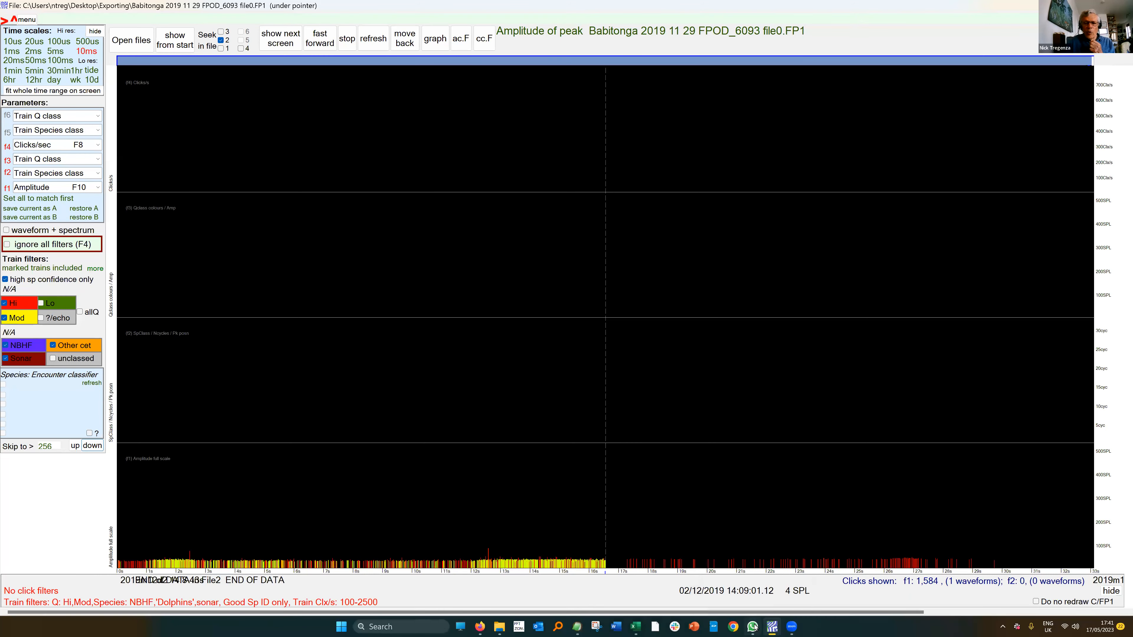
key("F2")
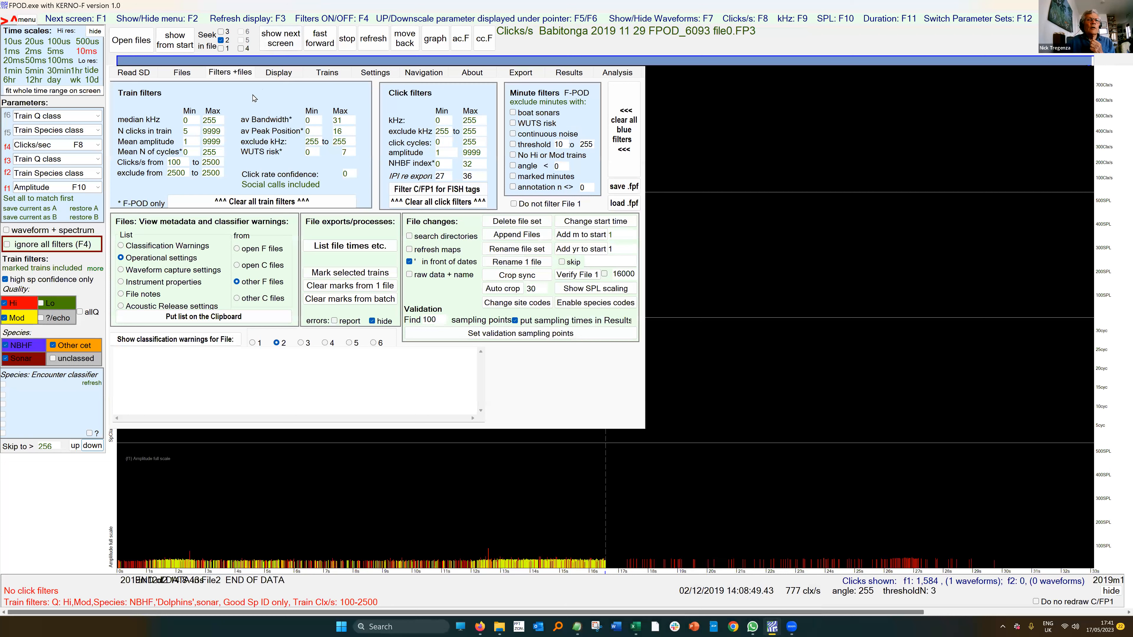
Step: Return to the data export settings and choose DPM (detection positive minutes) as the export data
left_click(520, 74)
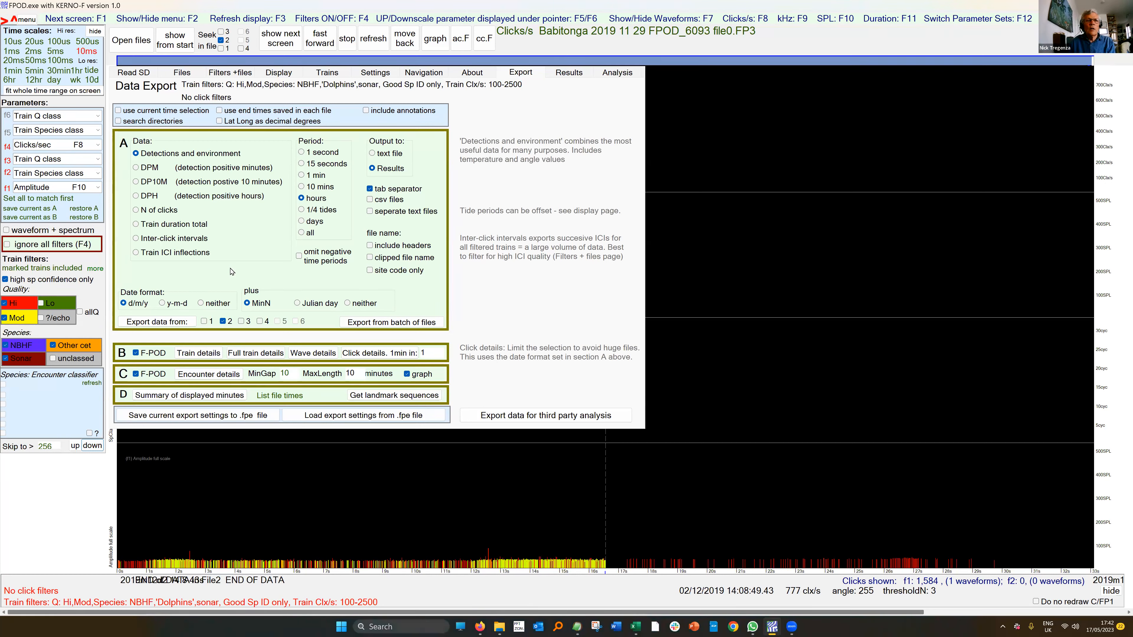
left_click(141, 169)
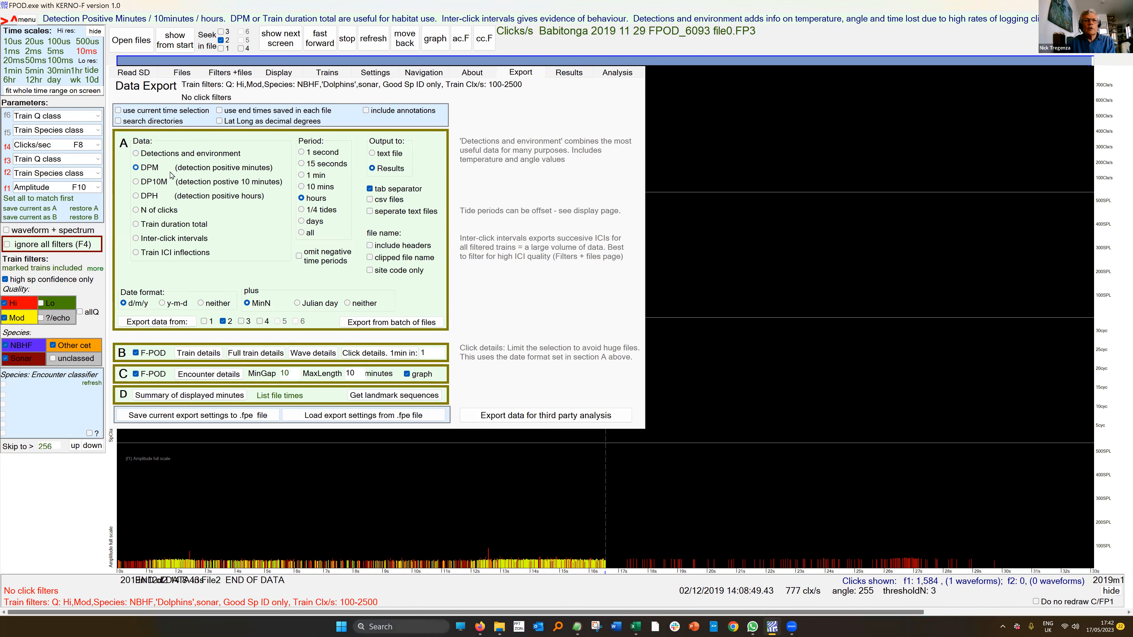
Step: Set the export period to days and bring up the OUTLINE.txt notes in EditPad Pro at the non-immersed minutes line
left_click(302, 222)
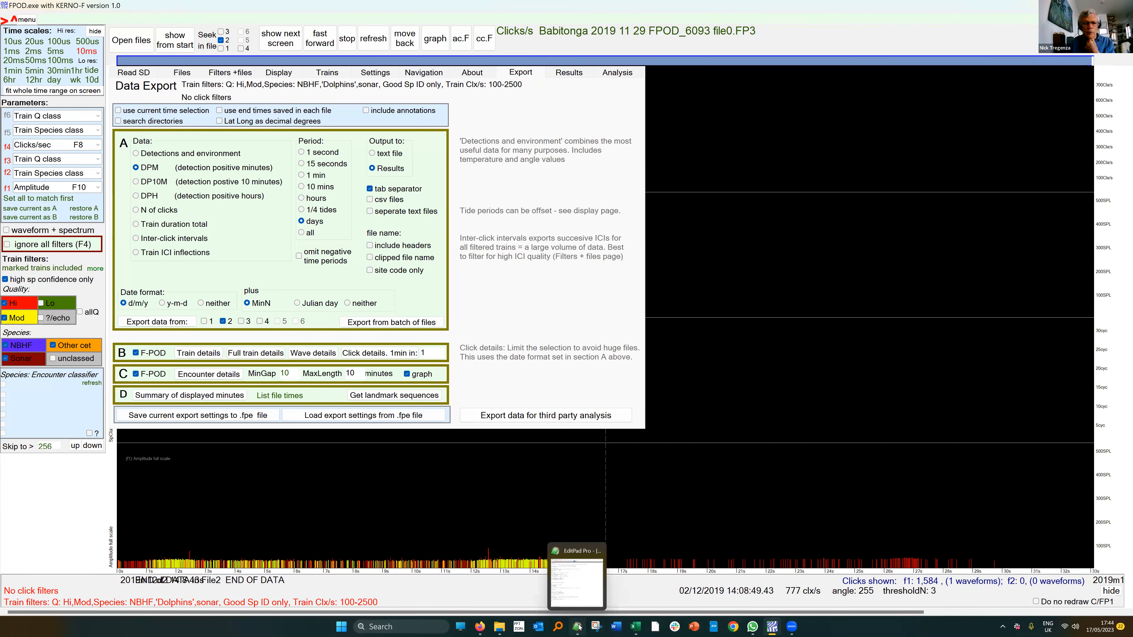
left_click(580, 575)
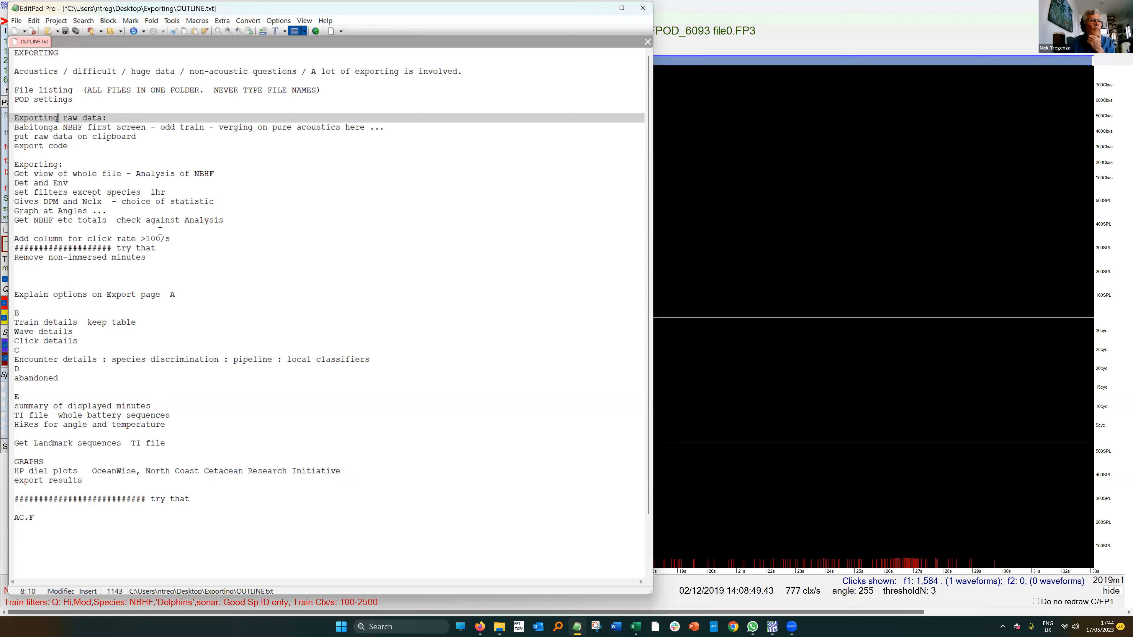
left_click(77, 257)
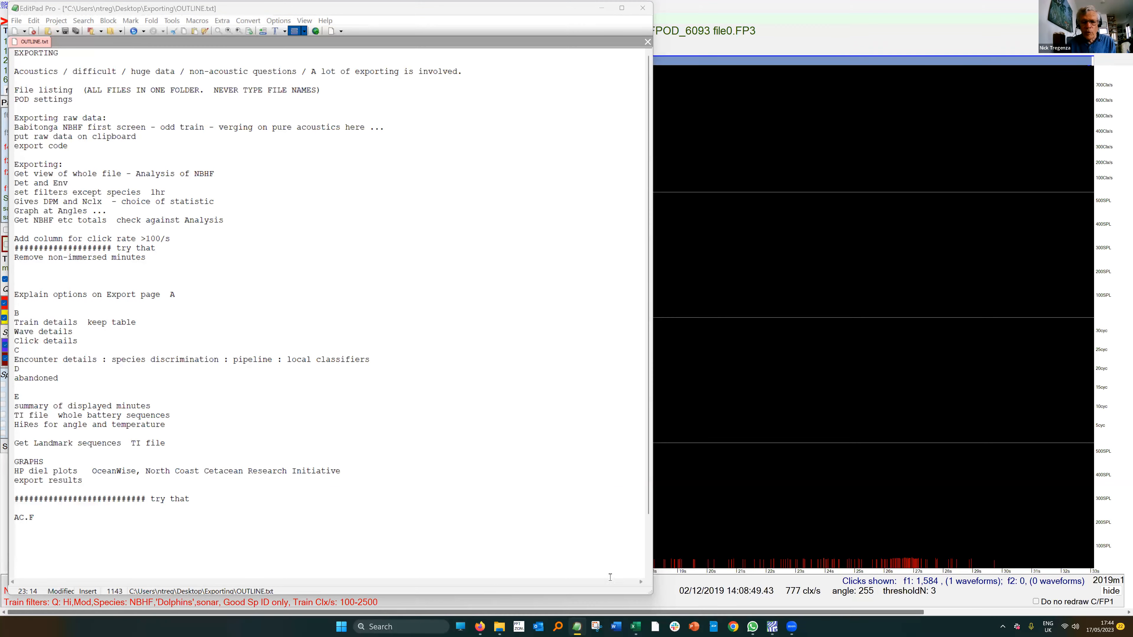
Step: Switch to the Book1 workbook in Excel and insert an enlarged 2-D line chart of the Temp and Angle columns
left_click(635, 626)
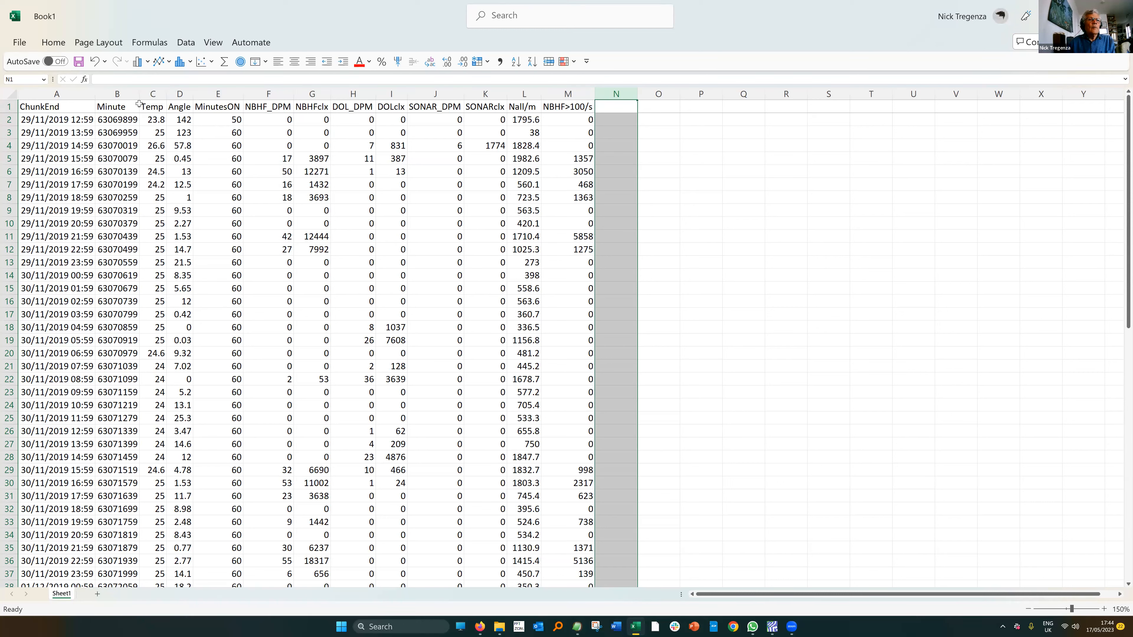
left_click_drag(152, 94, 180, 94)
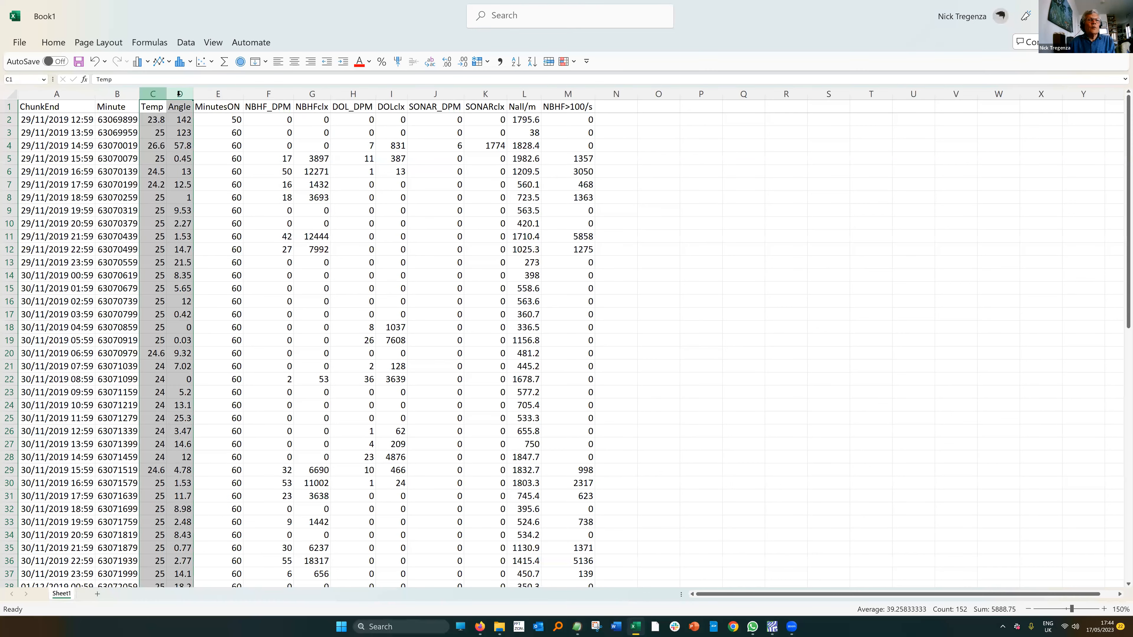
left_click(159, 62)
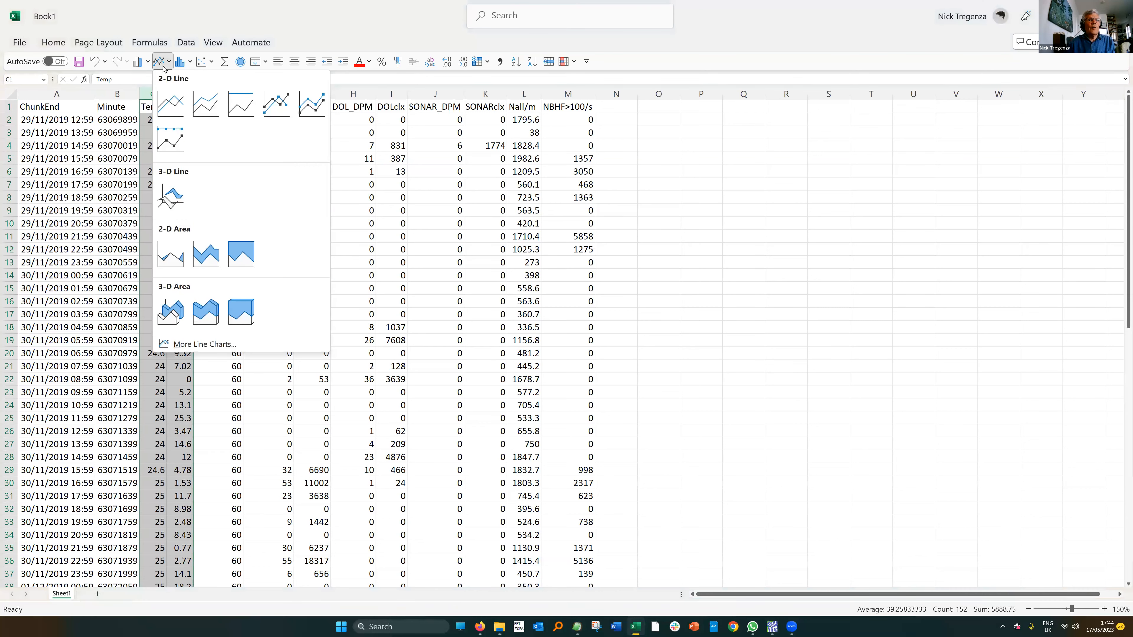
left_click(175, 96)
left_click_drag(646, 274, 572, 162)
left_click_drag(655, 332, 710, 389)
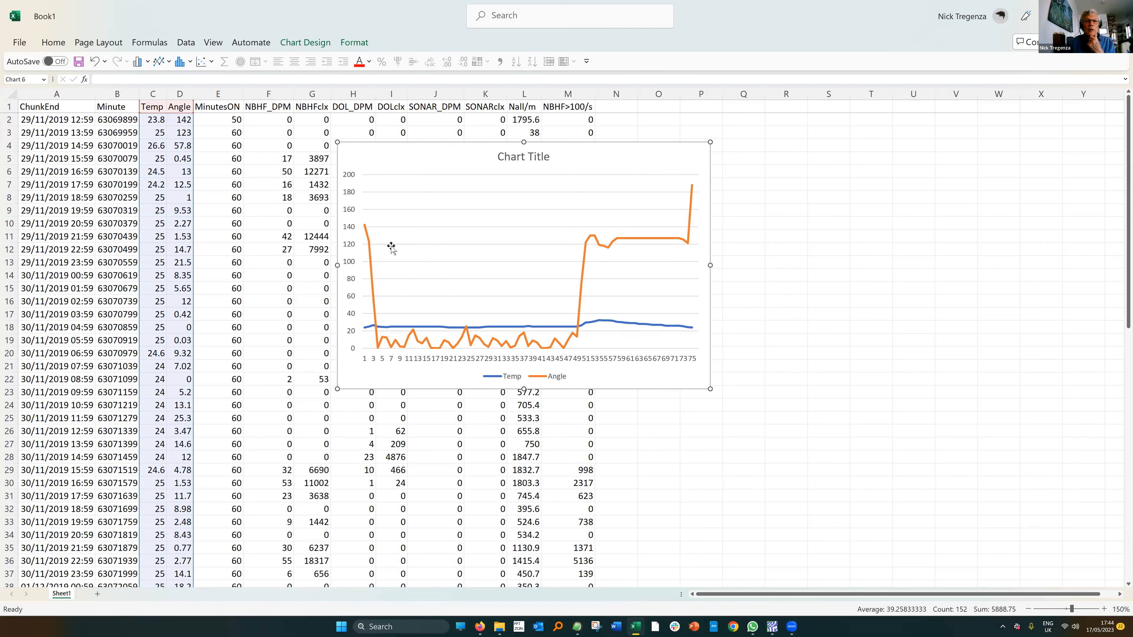
Step: Examine the Temp and Angle curves for non-immersed hours and delete the chart
mouse_move(369, 248)
mouse_move(374, 316)
left_click_drag(432, 157, 460, 171)
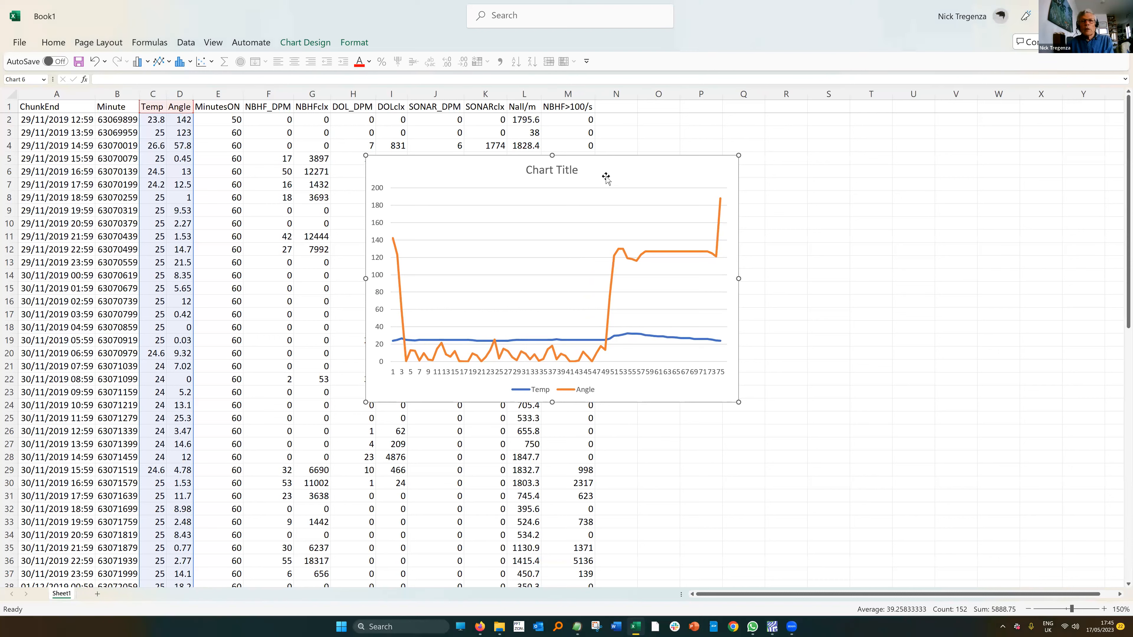
key("Delete")
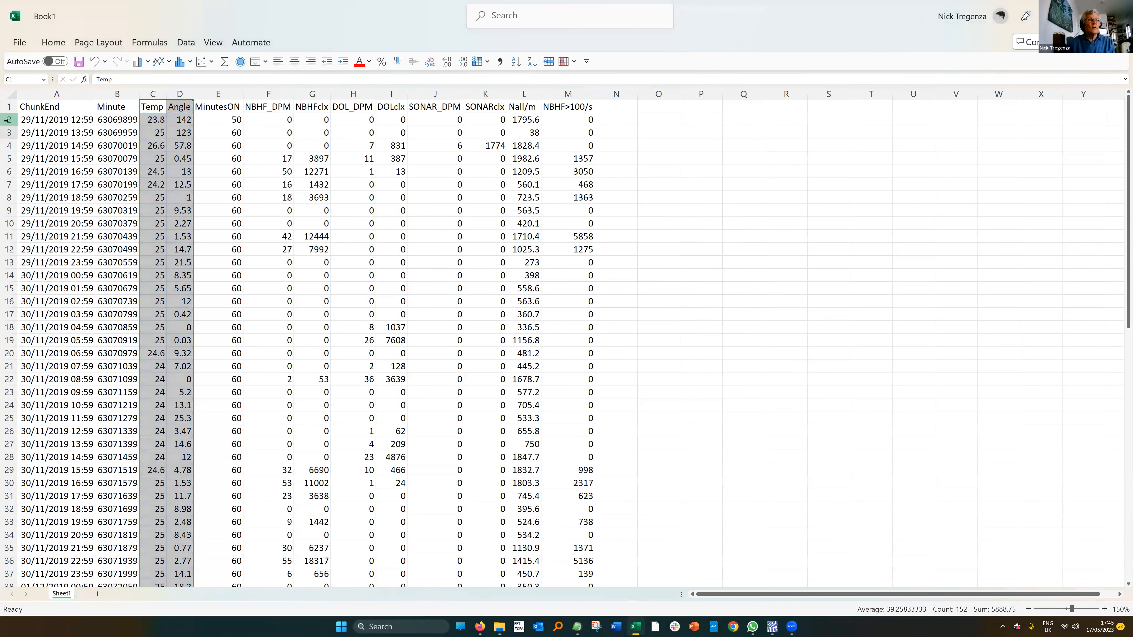
Step: Delete rows 2 to 4, the non-immersed hours at the start of the data
left_click(9, 120)
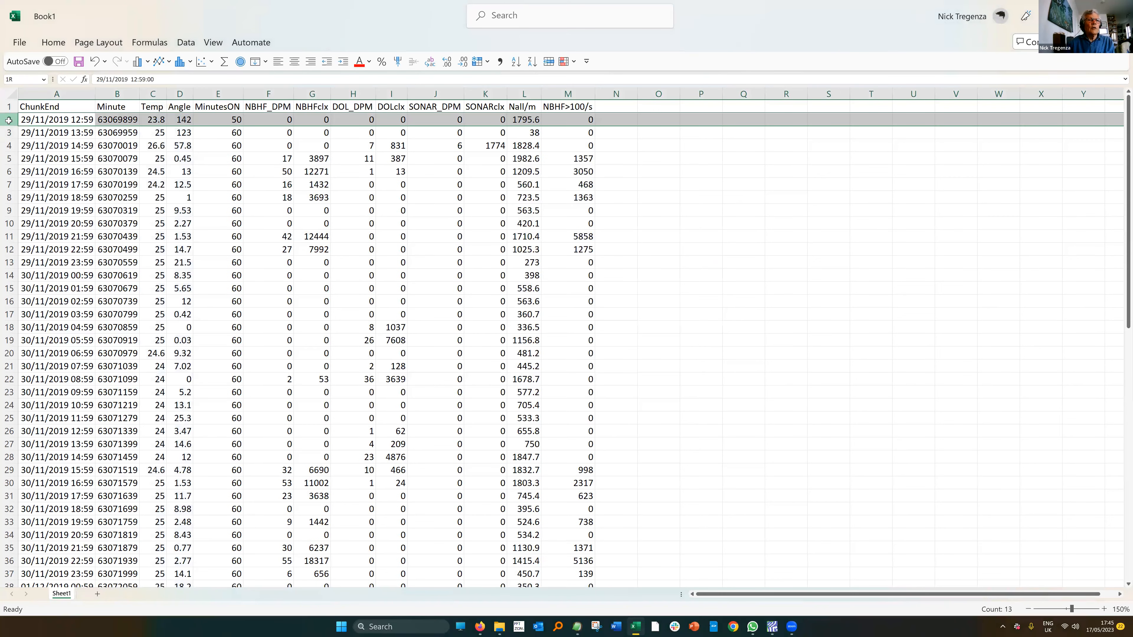
left_click_drag(8, 120, 7, 144)
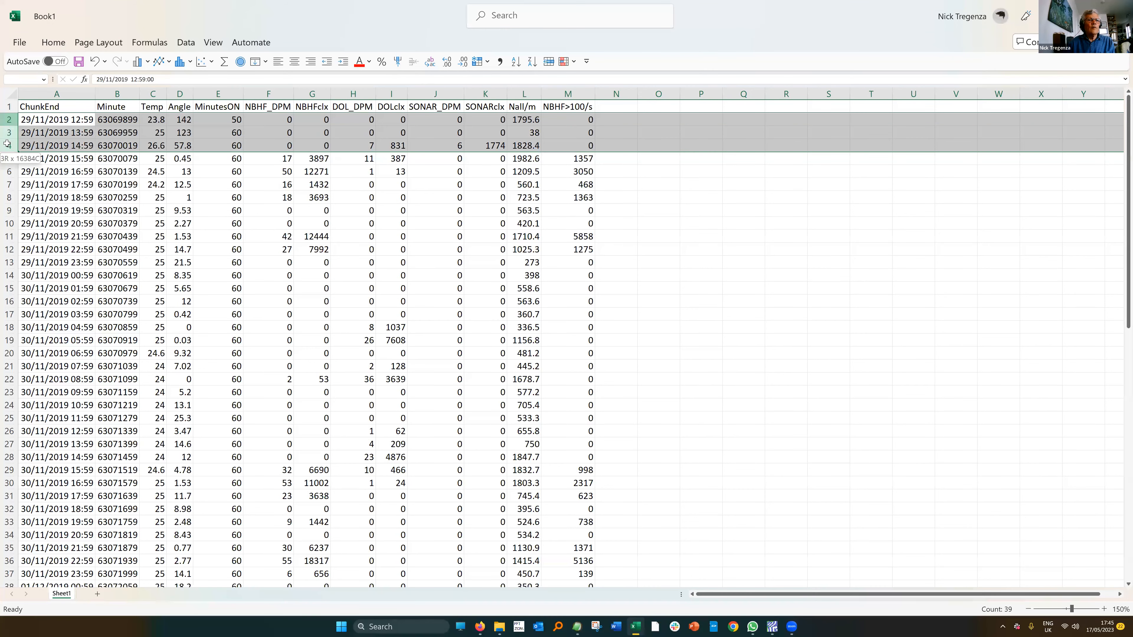
right_click(91, 134)
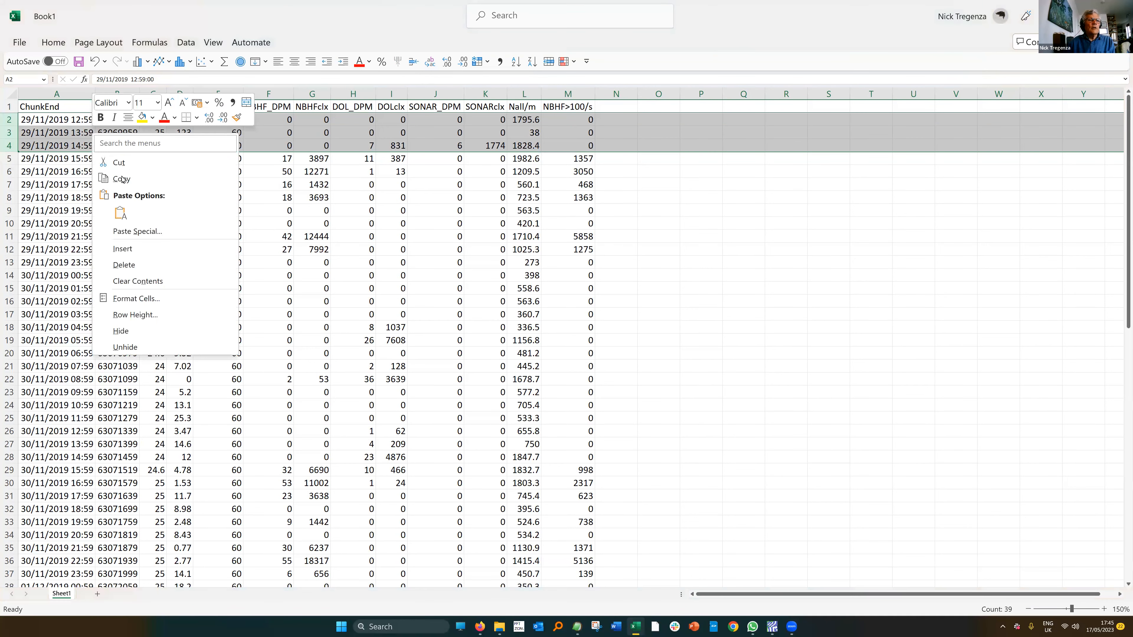
left_click(124, 264)
Step: Delete rows 48 to 73, the non-immersed hours at the end of the data
scroll(186, 223, "down", 7)
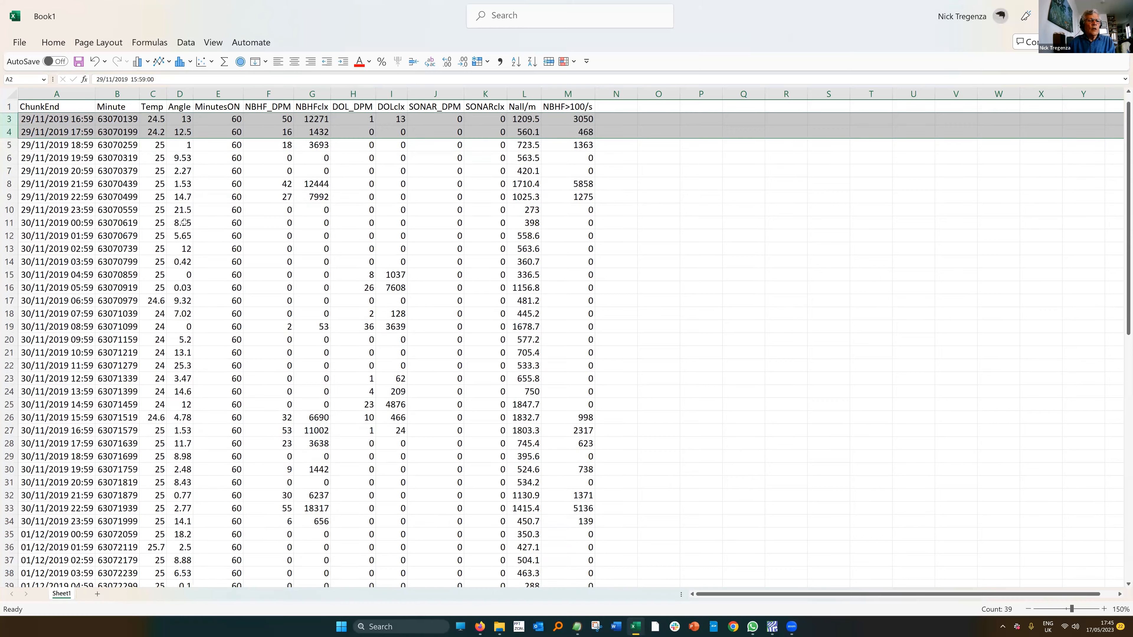
scroll(186, 223, "down", 9)
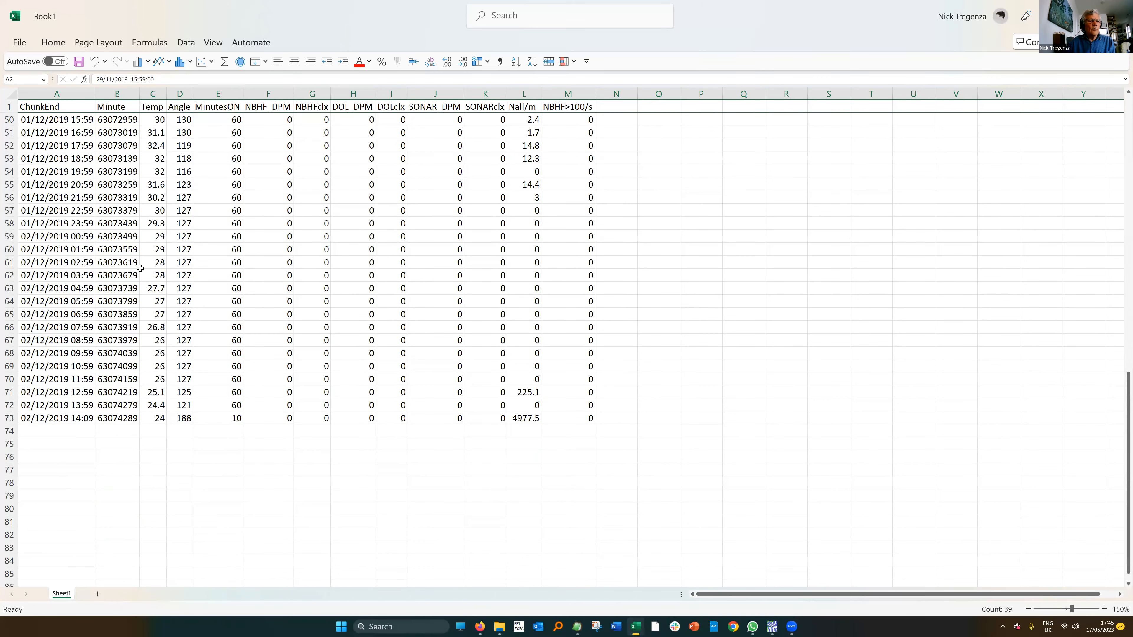
left_click(9, 418)
left_click_drag(9, 407, 4, 216)
right_click(76, 232)
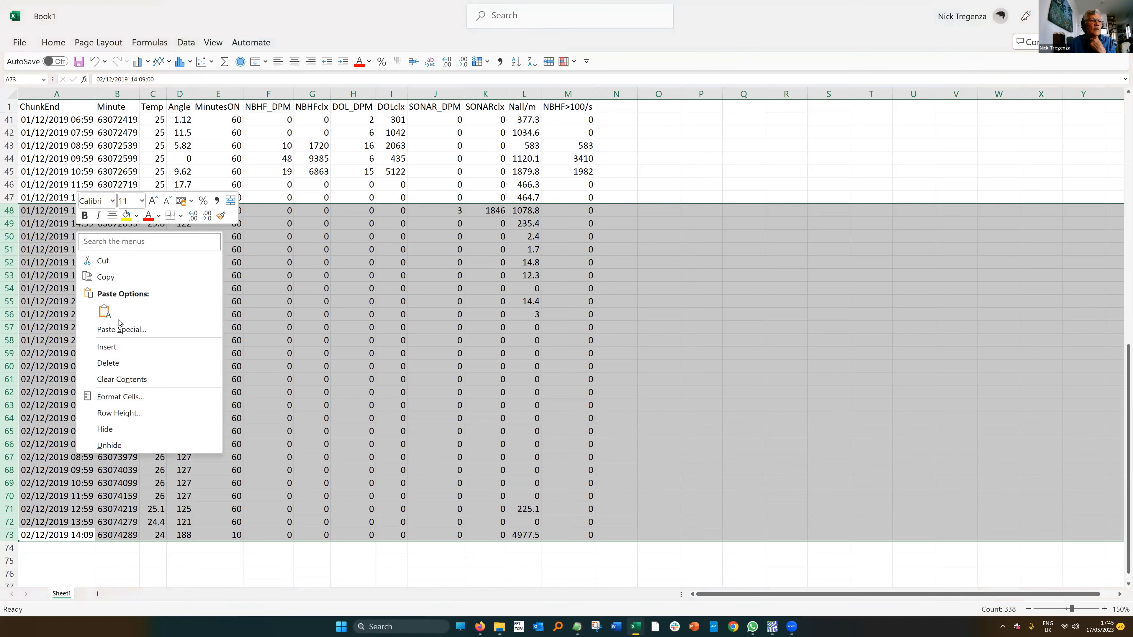
left_click(115, 364)
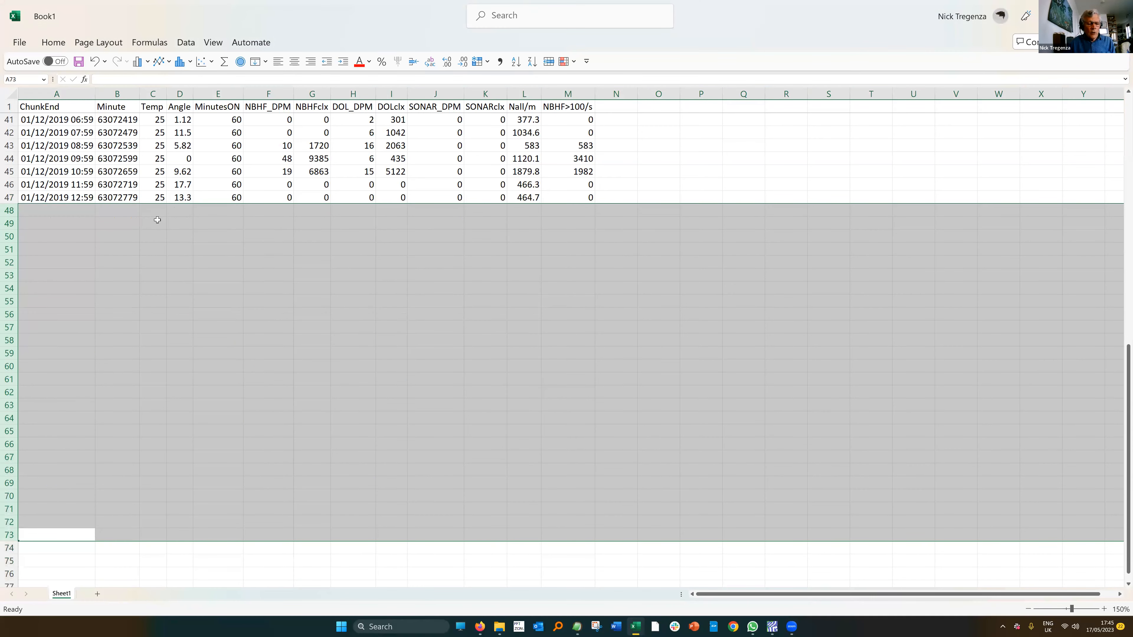
Step: Insert a 2-D line chart of the remaining Temp and Angle data
scroll(157, 219, "up", 10)
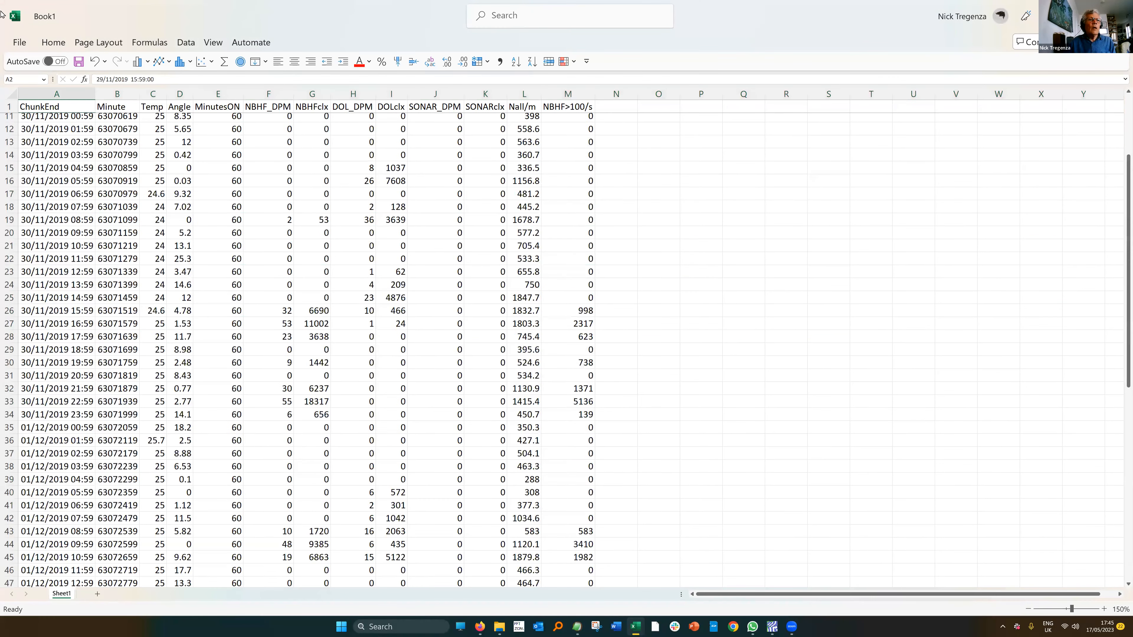
key("ctrl+Home")
left_click_drag(152, 92, 175, 93)
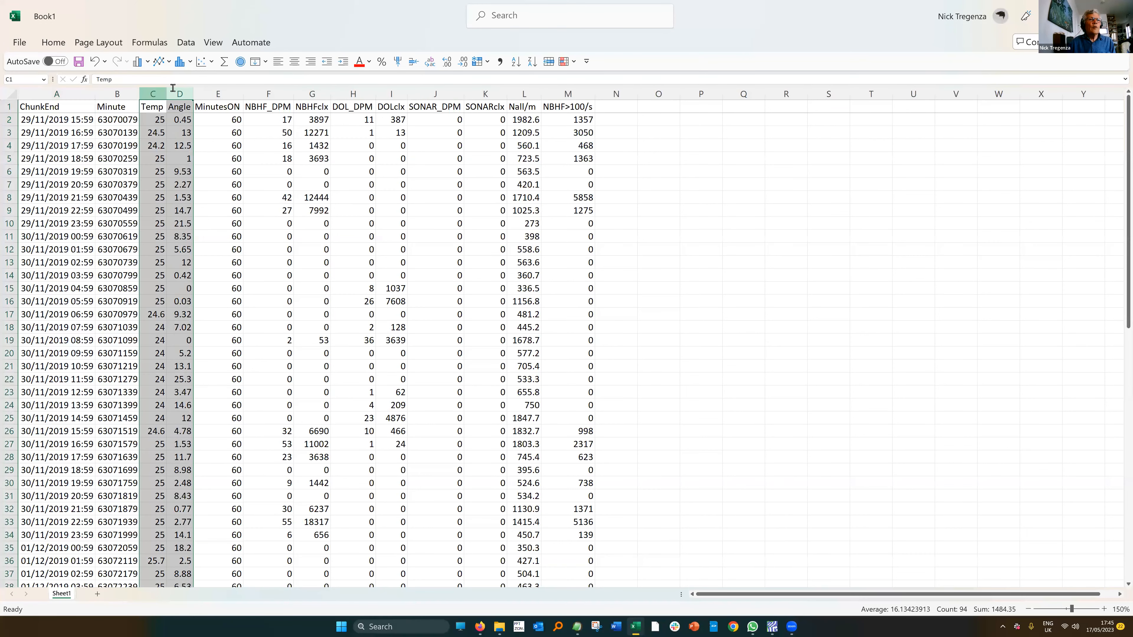
left_click(161, 61)
left_click(161, 105)
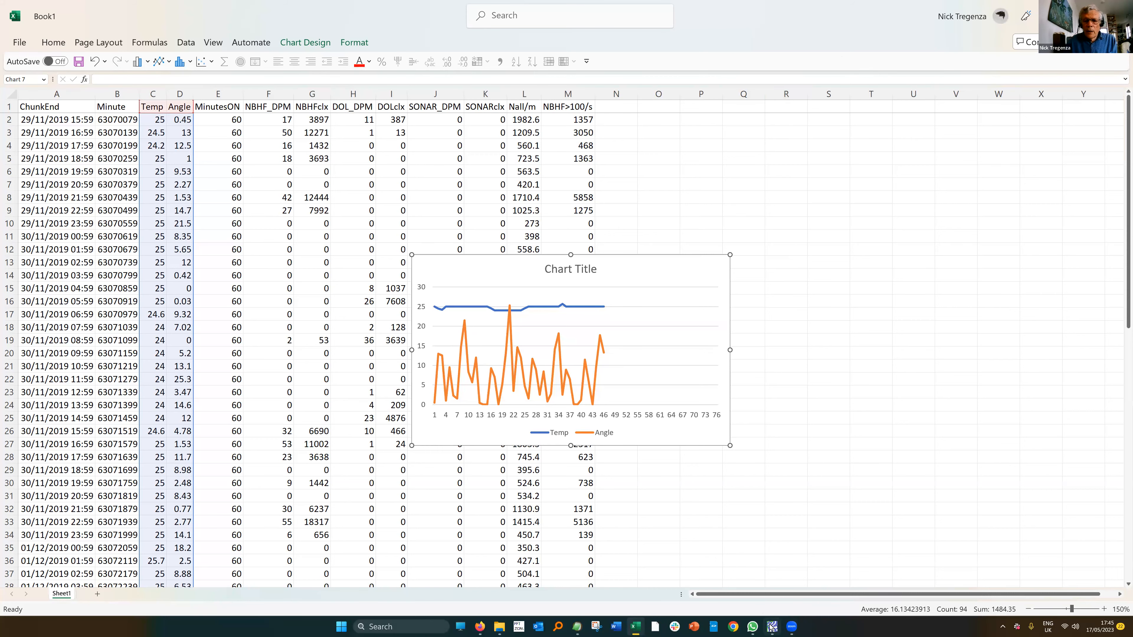
Step: Switch to FPOD, consult the OUTLINE.txt notes in EditPad Pro, and return to FPOD's Data Export page
mouse_move(772, 626)
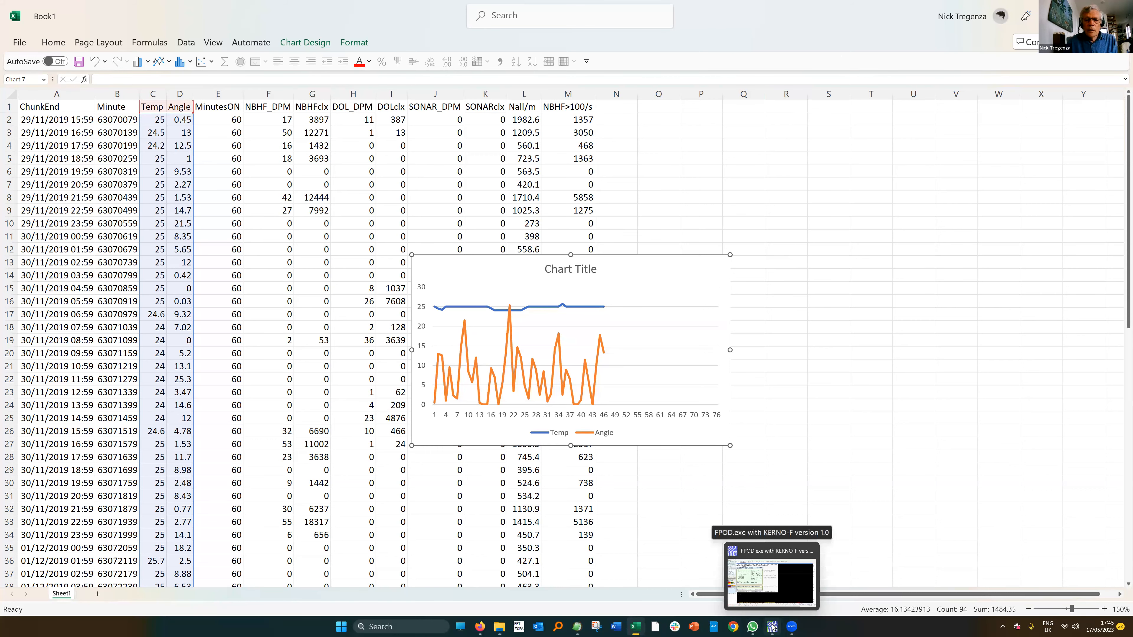
left_click(772, 627)
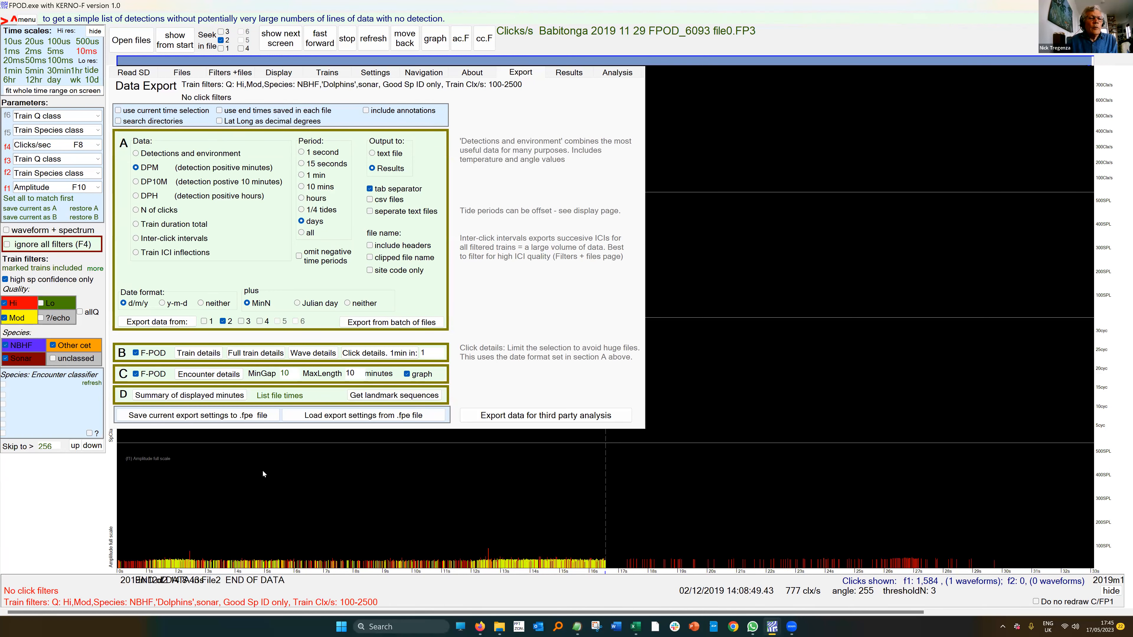
left_click(576, 627)
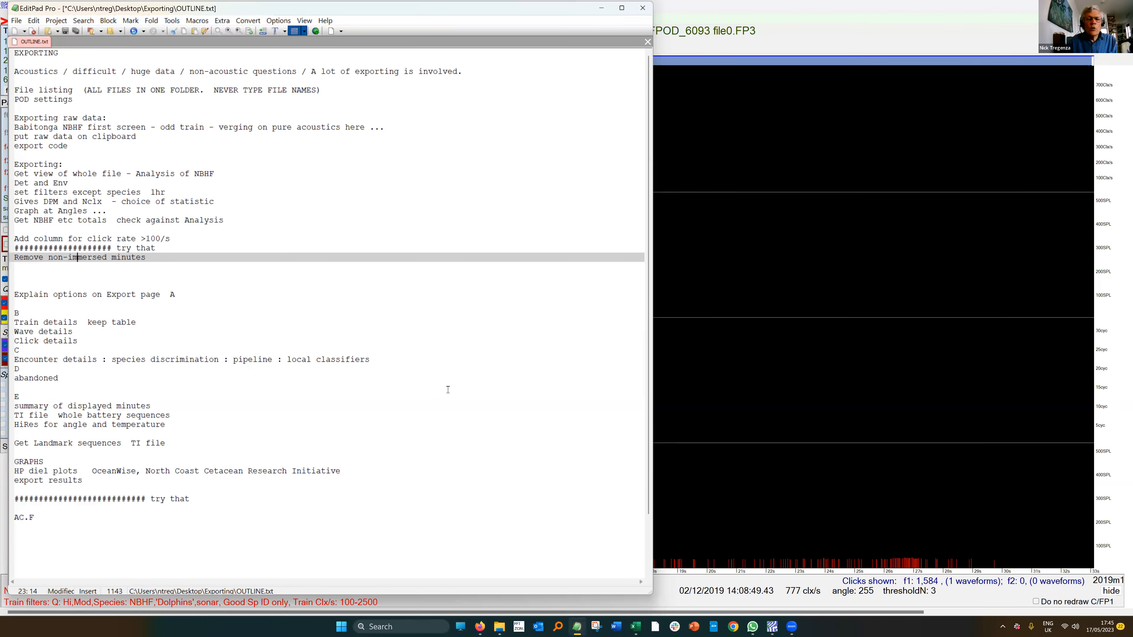
left_click(723, 138)
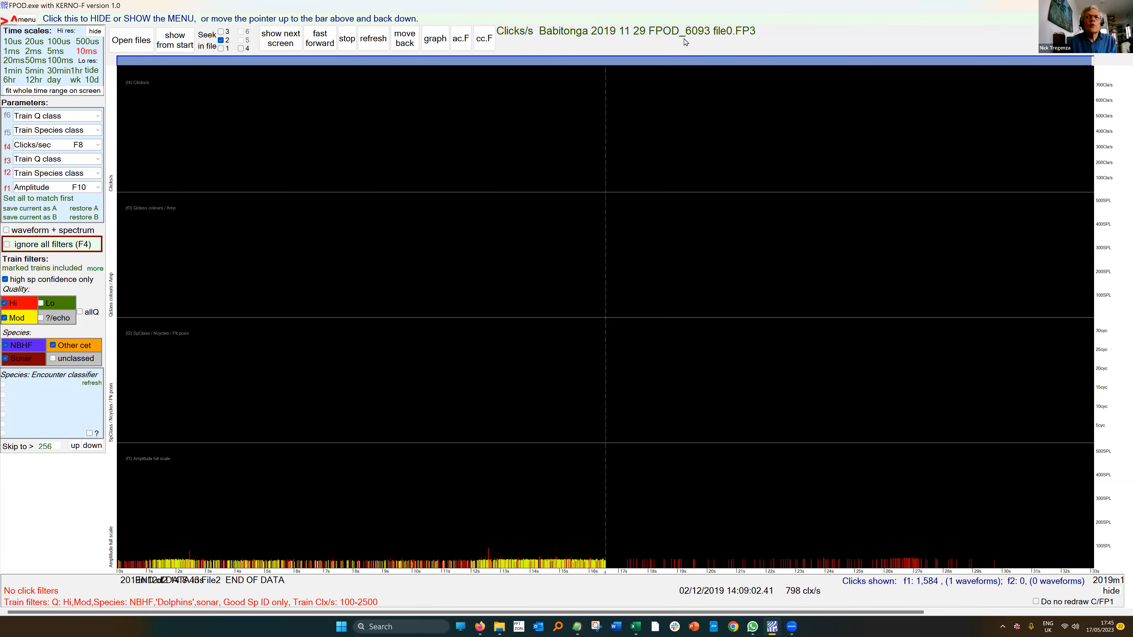
mouse_move(595, 77)
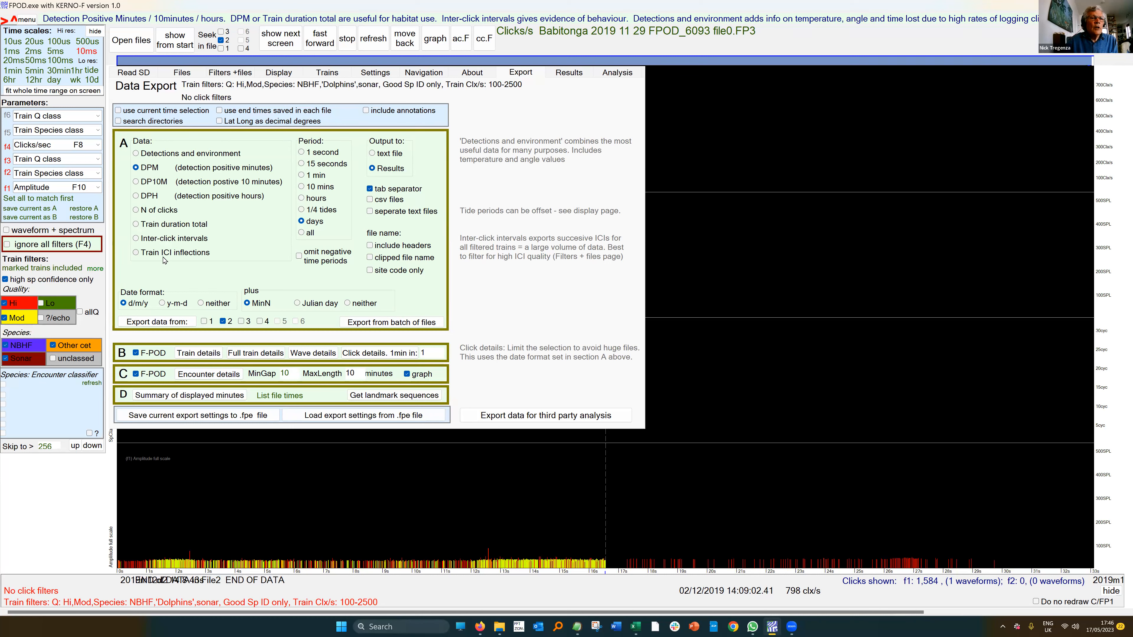
Step: Try Train ICI inflections as the export data, dismiss its notice, and choose Inter-click intervals instead
left_click(202, 253)
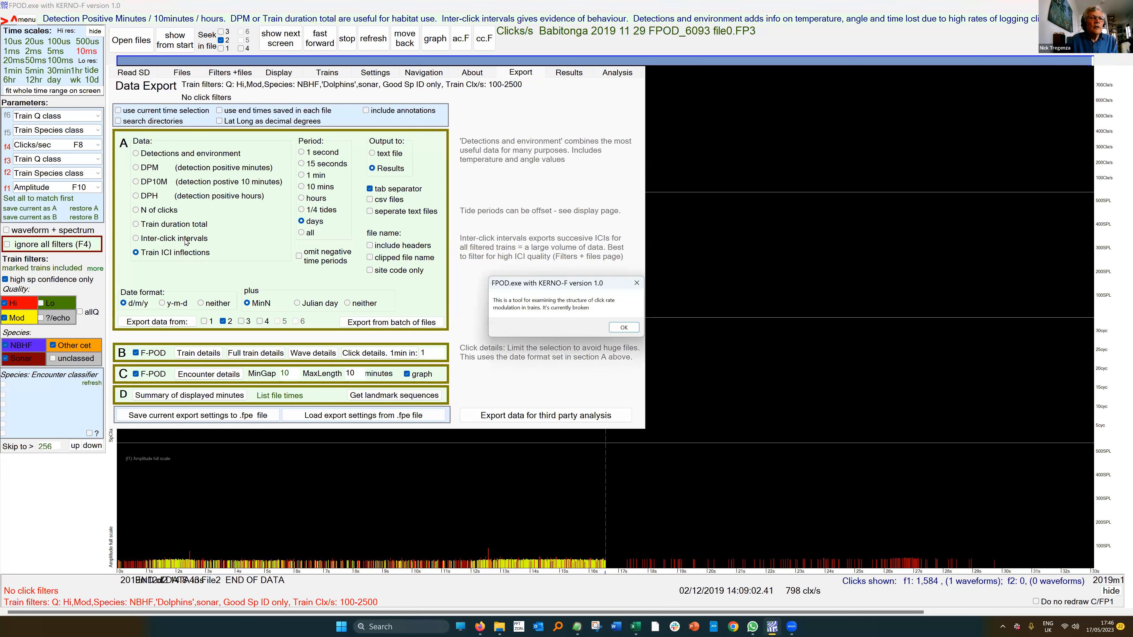
left_click(633, 328)
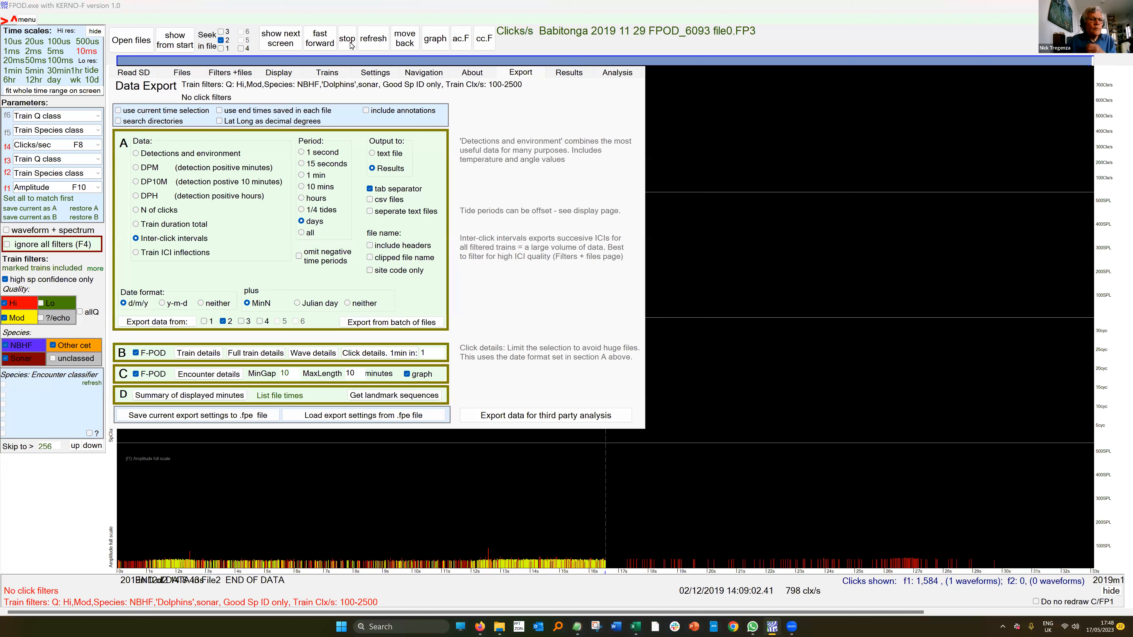
Step: Exclude Sonar and NBHF from the species train filter, leaving only Other cet selected
key("F2")
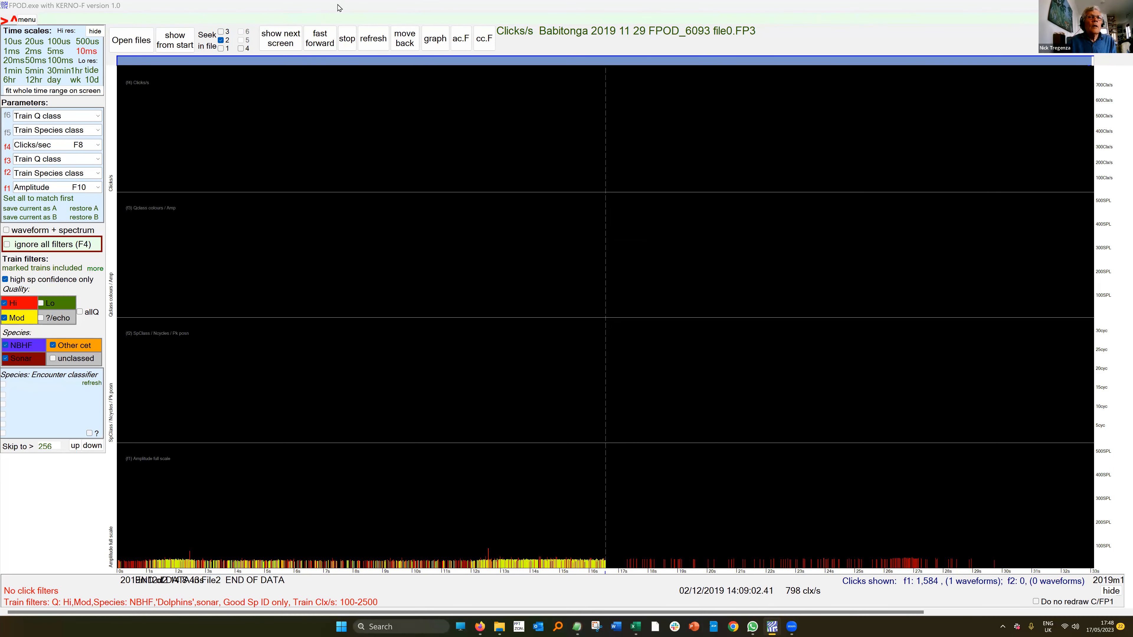
left_click(27, 20)
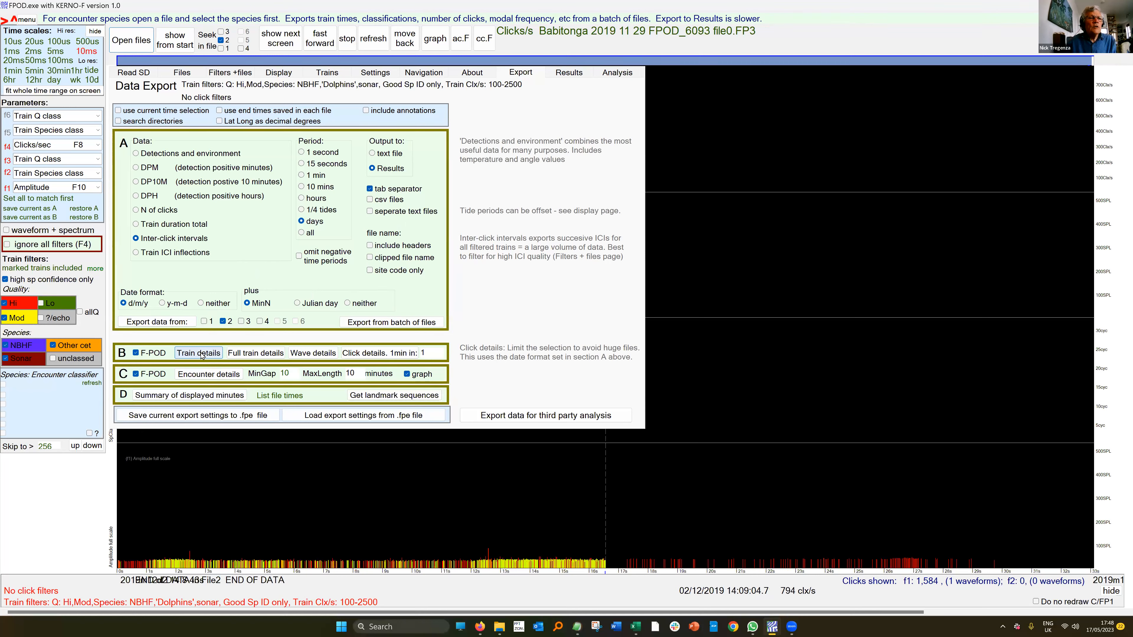
left_click(21, 359)
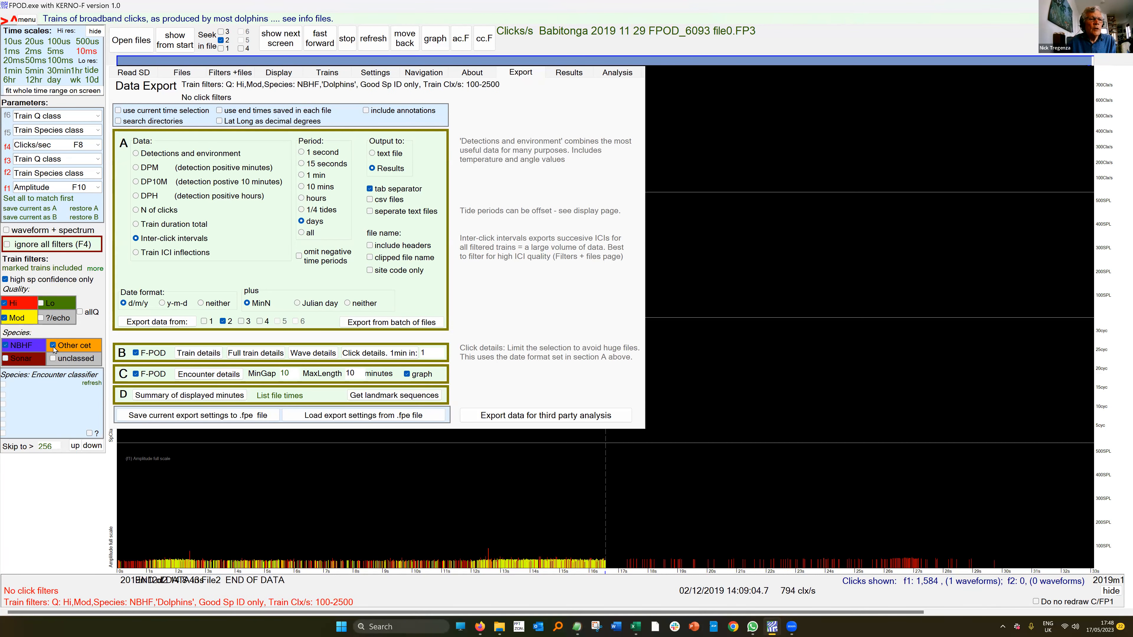
left_click(22, 346)
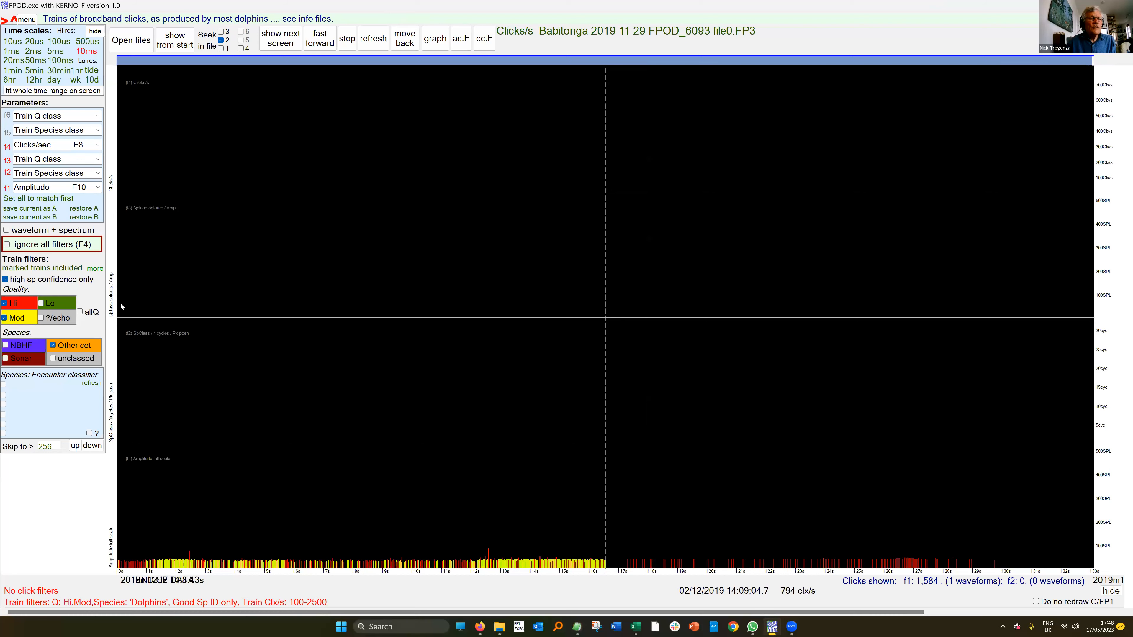
Step: Show the Files page to review the set of open Babitonga files
left_click(26, 19)
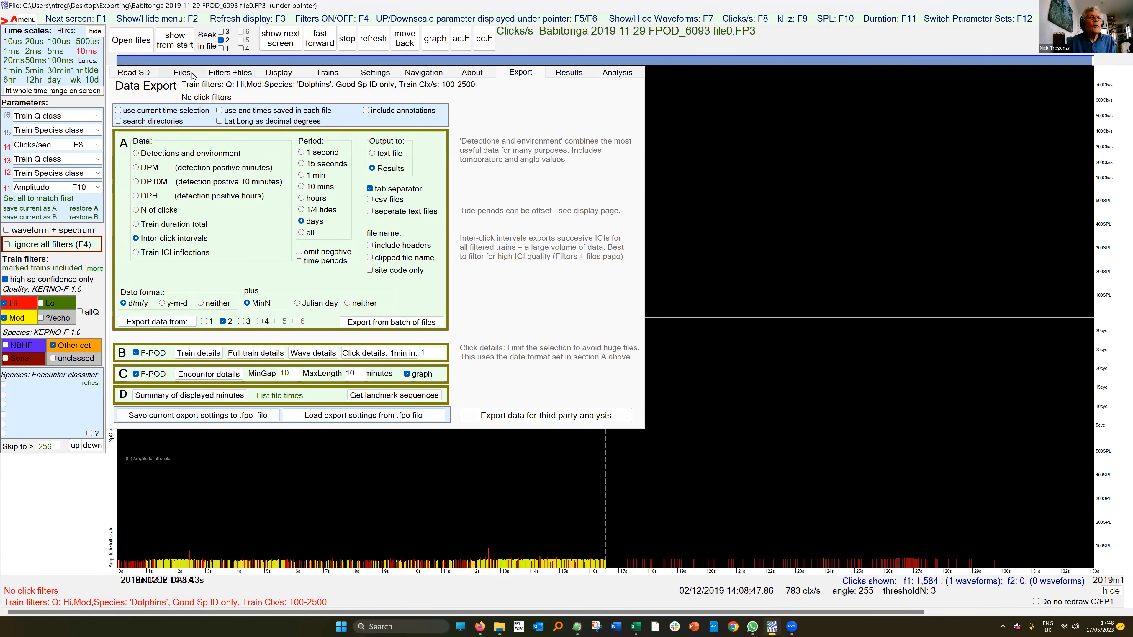
left_click(181, 74)
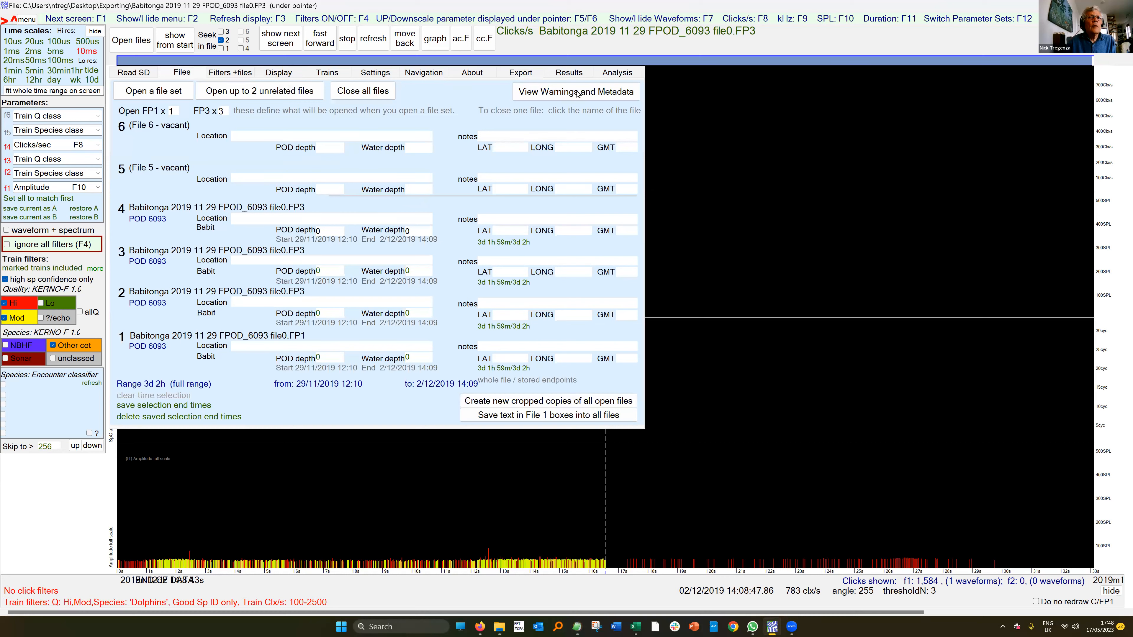
left_click(706, 42)
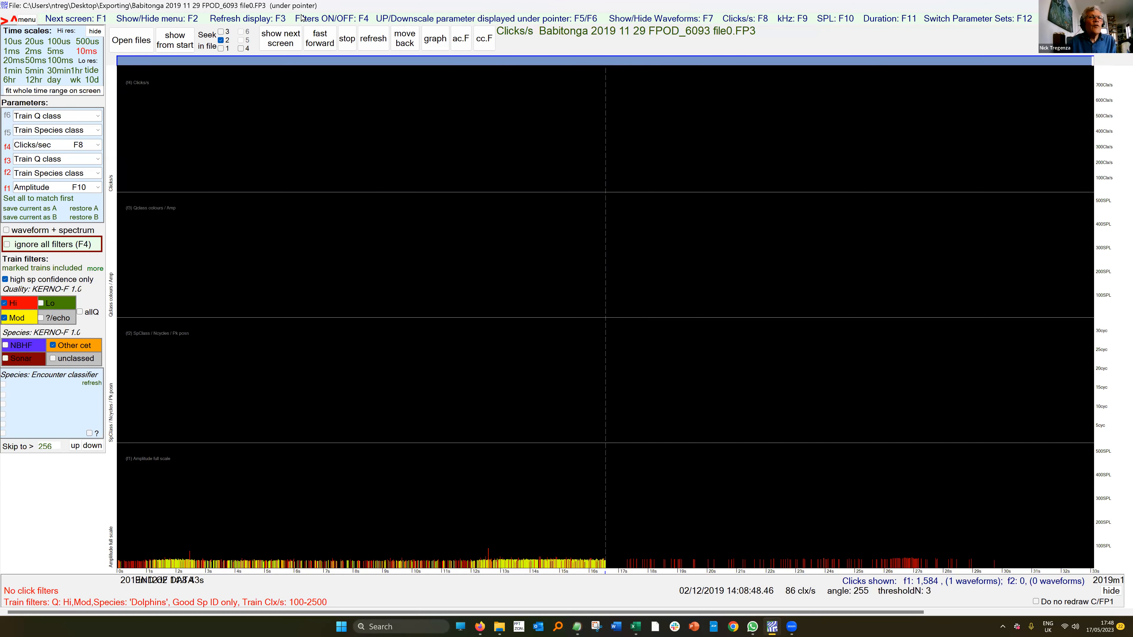
left_click(661, 40)
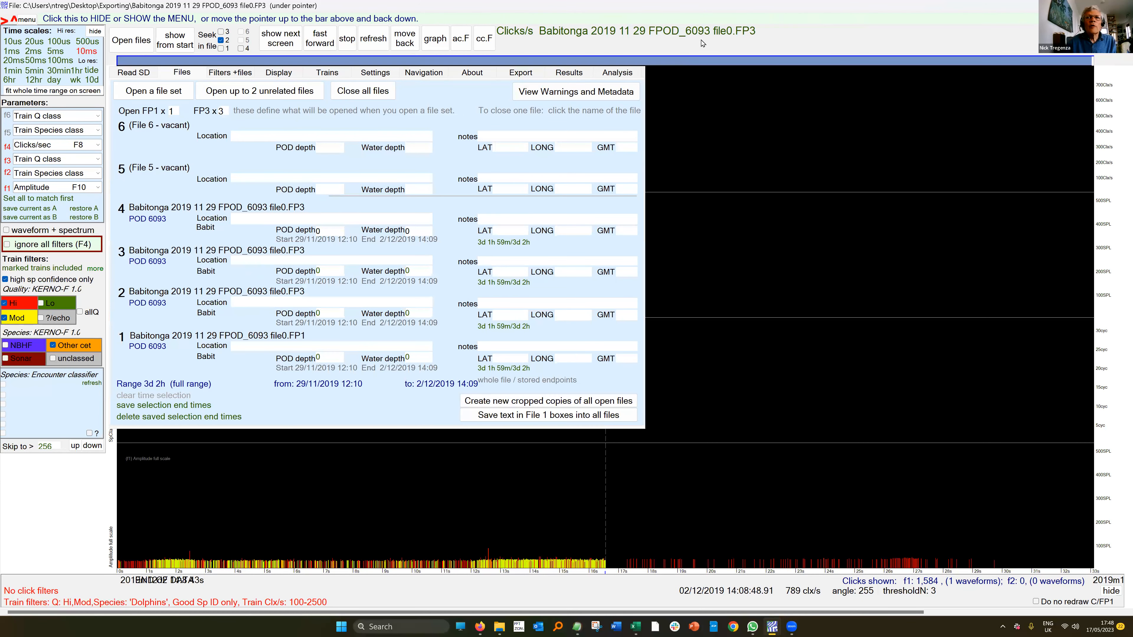
left_click(702, 36)
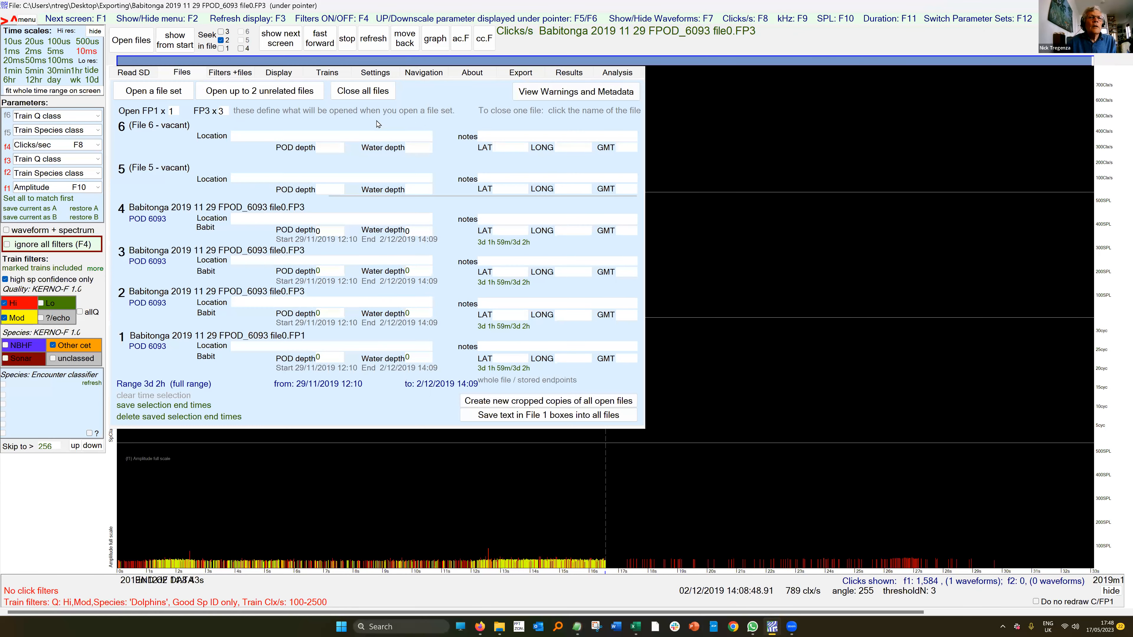
Step: Export the train details of Babitonga 2019 11 29 FPOD_6093 file0.FP3 to a text file, adding b to the suggested file name
left_click(520, 76)
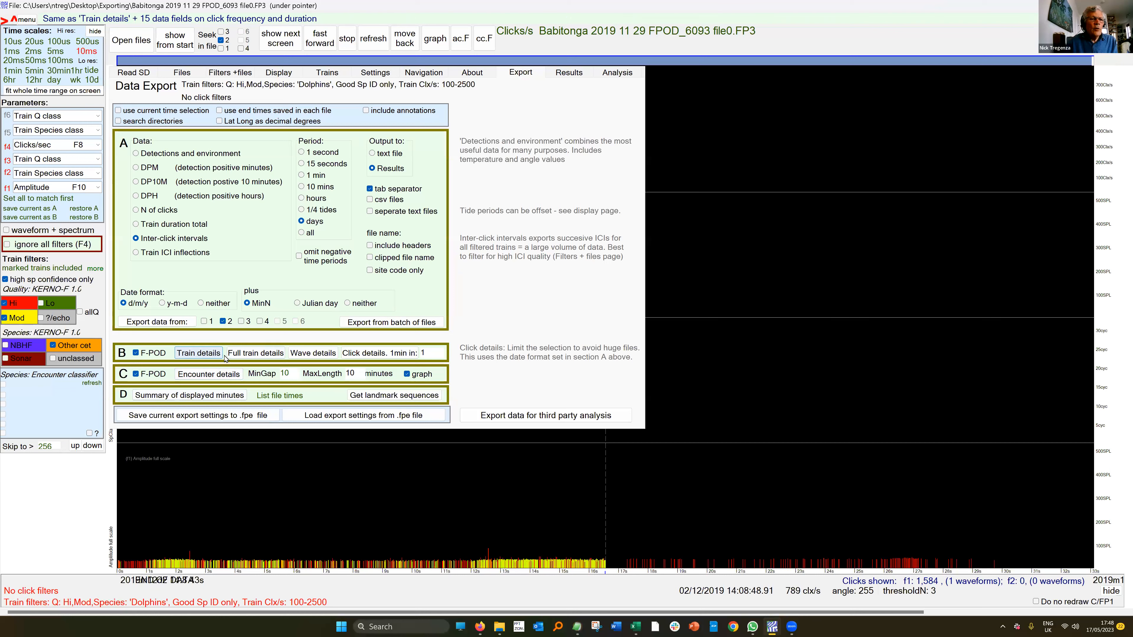
left_click(198, 352)
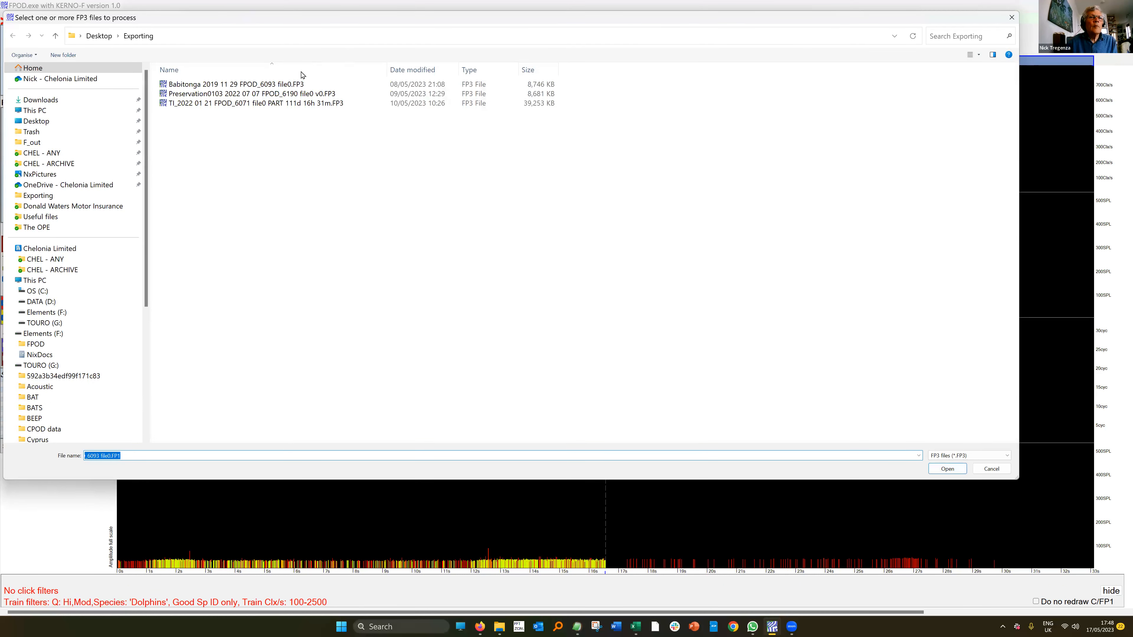
left_click(297, 84)
left_click(947, 467)
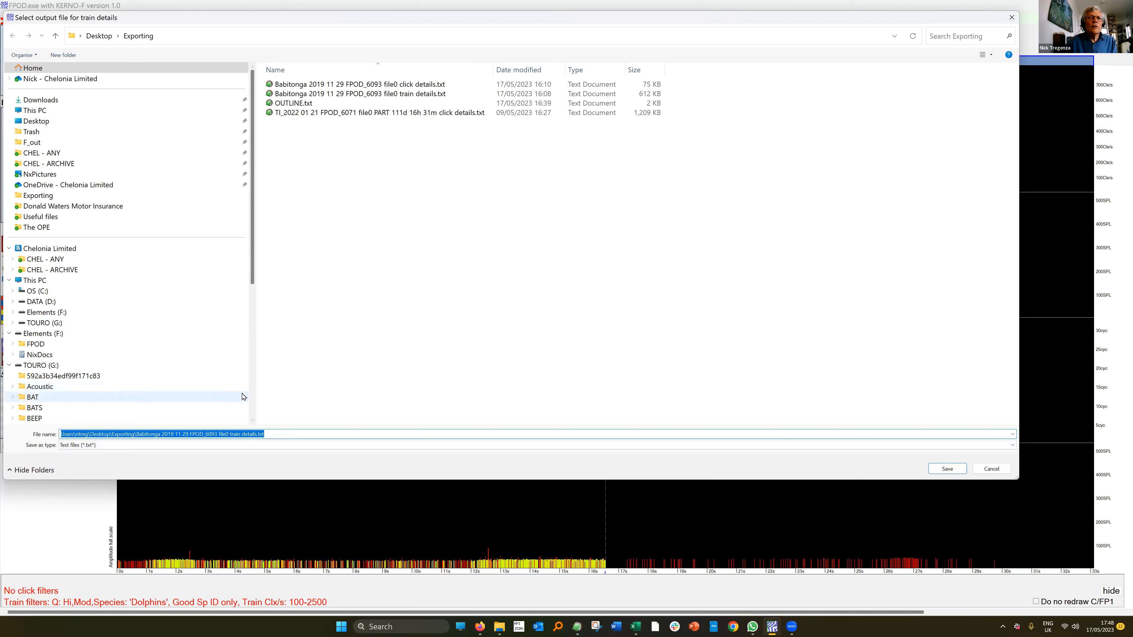
left_click(257, 434)
type("b")
left_click(949, 468)
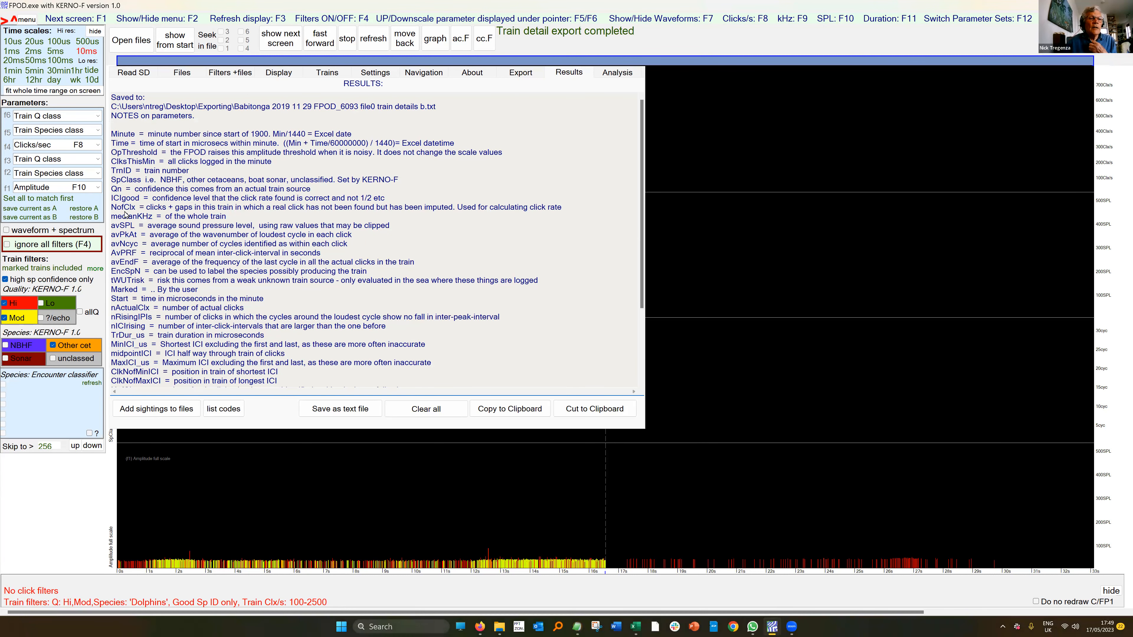
Step: Review the notes on the exported parameters and copy the path of the saved train details file
scroll(233, 361, "down", 4)
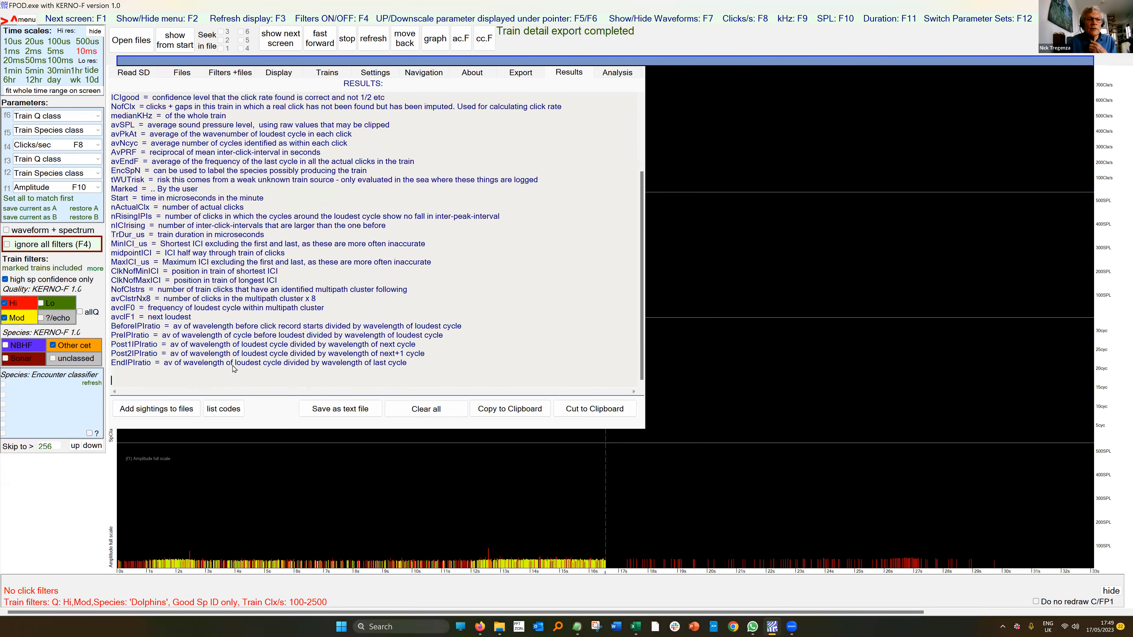
scroll(233, 368, "up", 4)
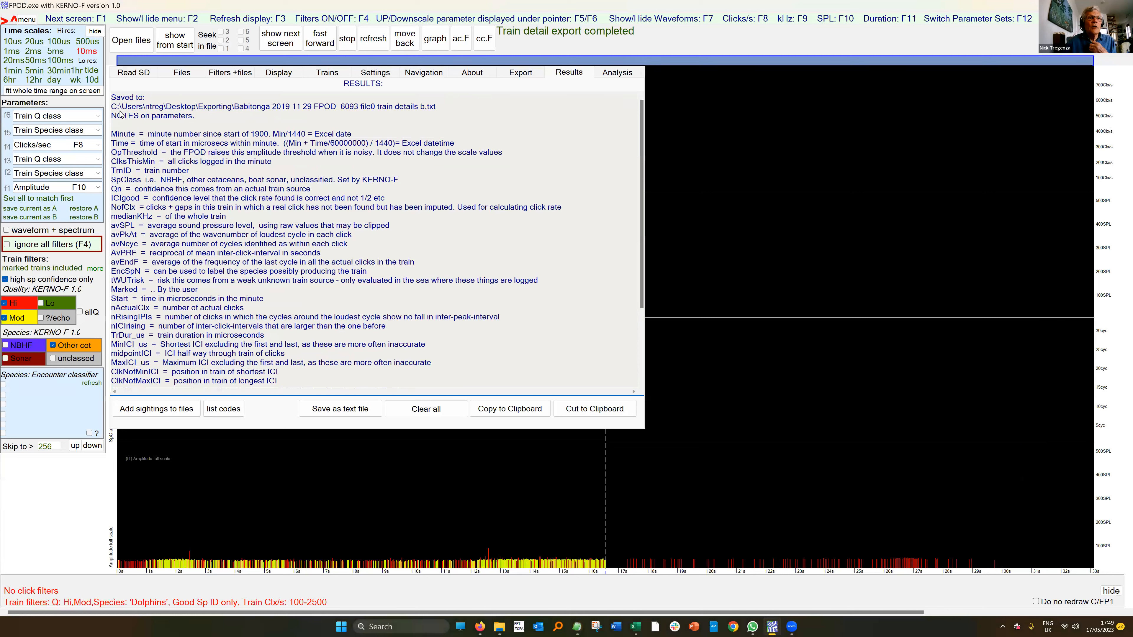
left_click_drag(439, 111, 101, 110)
key("ctrl+c")
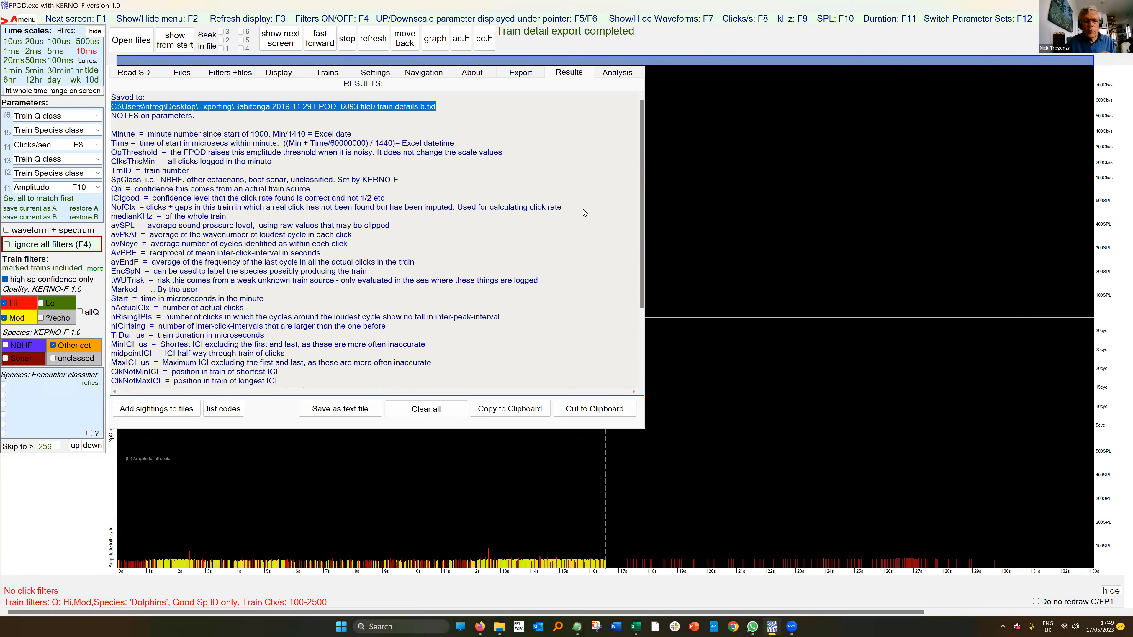
Step: Switch to Excel, add a new sheet to Book1, and import the train details b.txt file from the copied path as a table
left_click(635, 626)
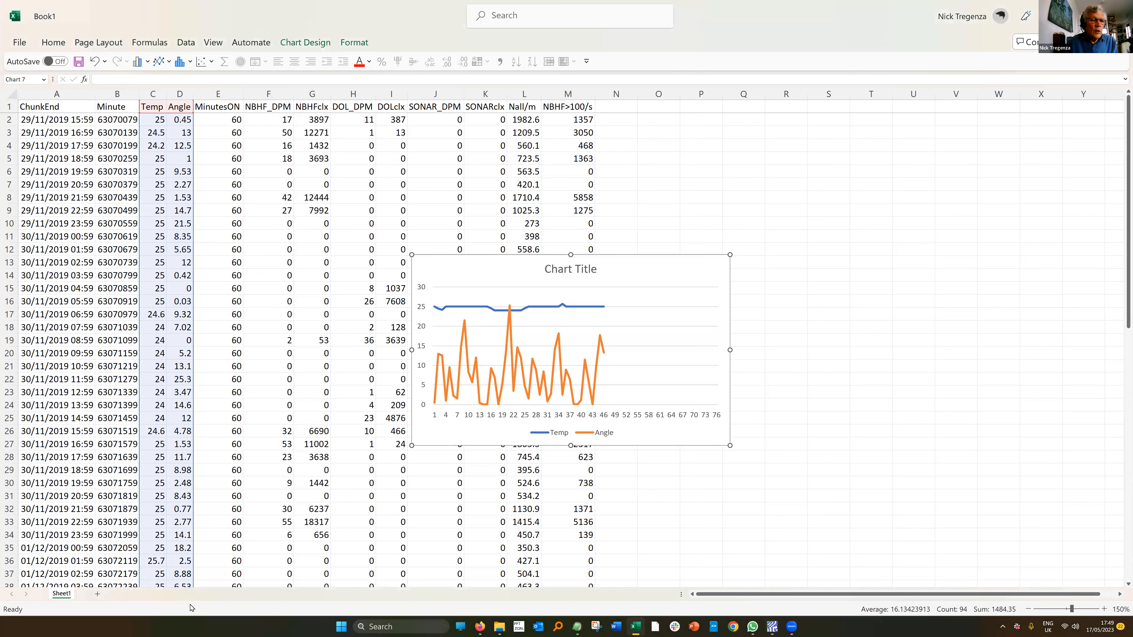
left_click(98, 593)
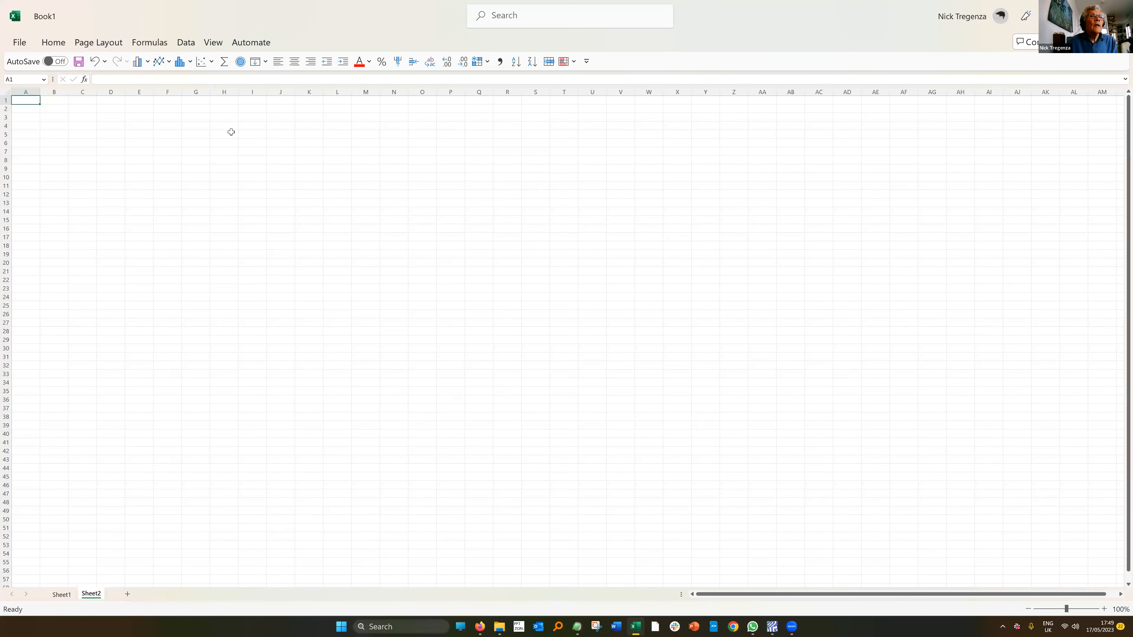
left_click(185, 44)
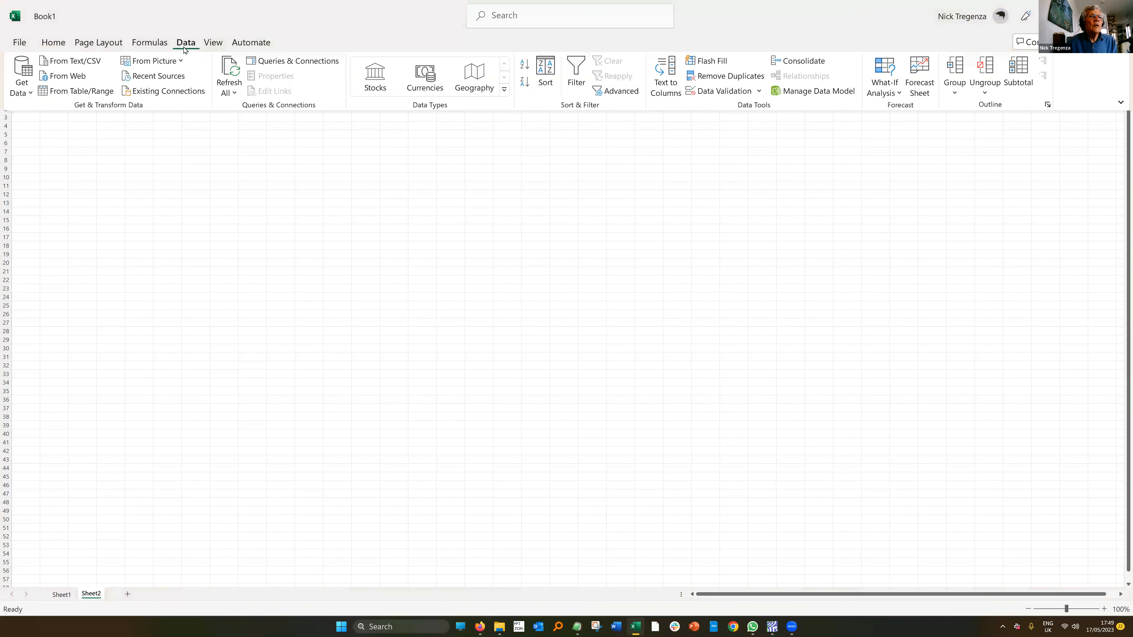
left_click(91, 66)
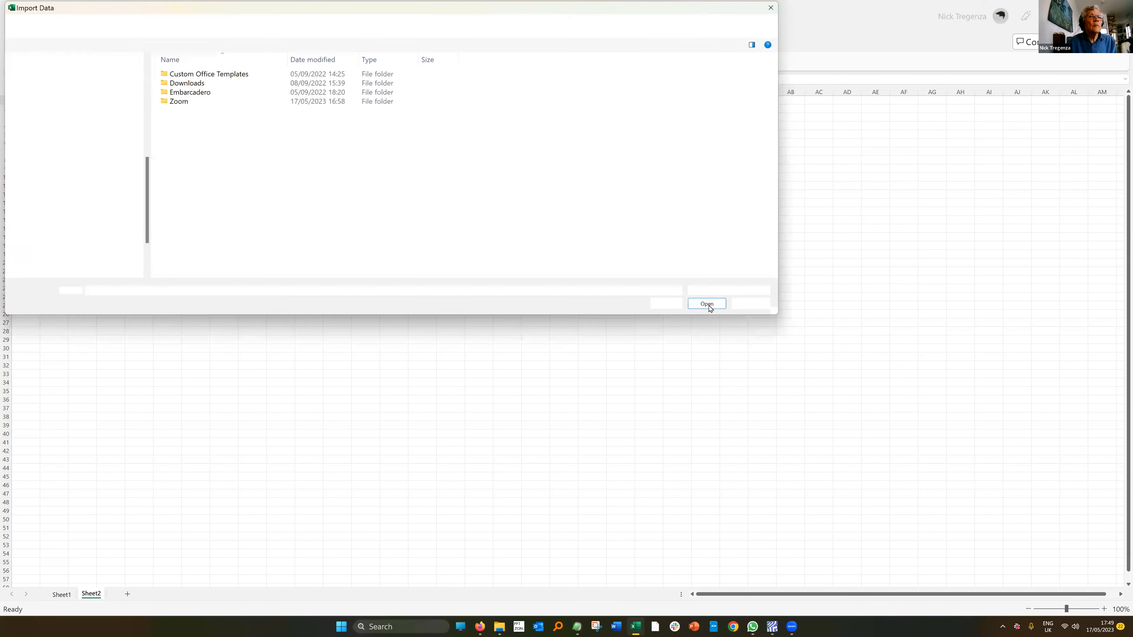
key("ctrl+v")
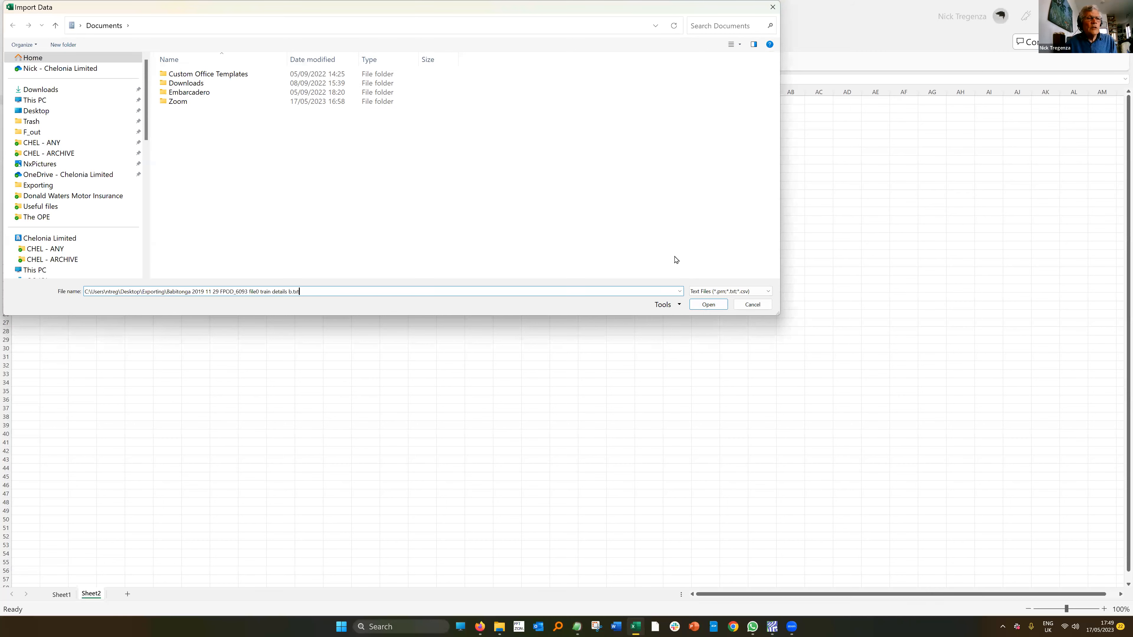
left_click(709, 305)
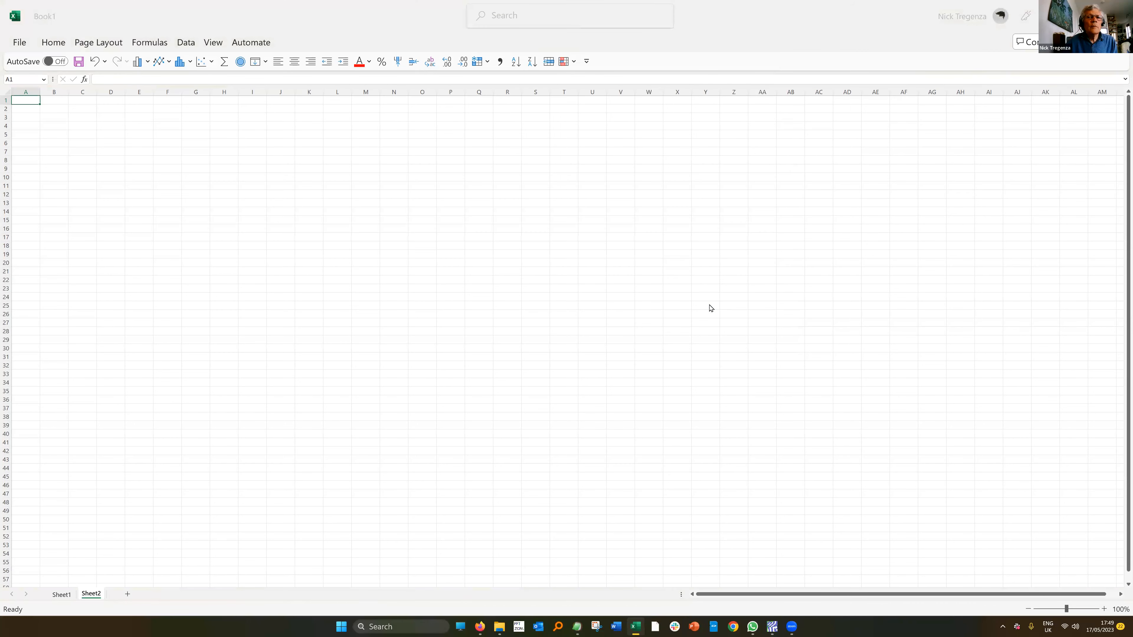
left_click(646, 331)
left_click(650, 436)
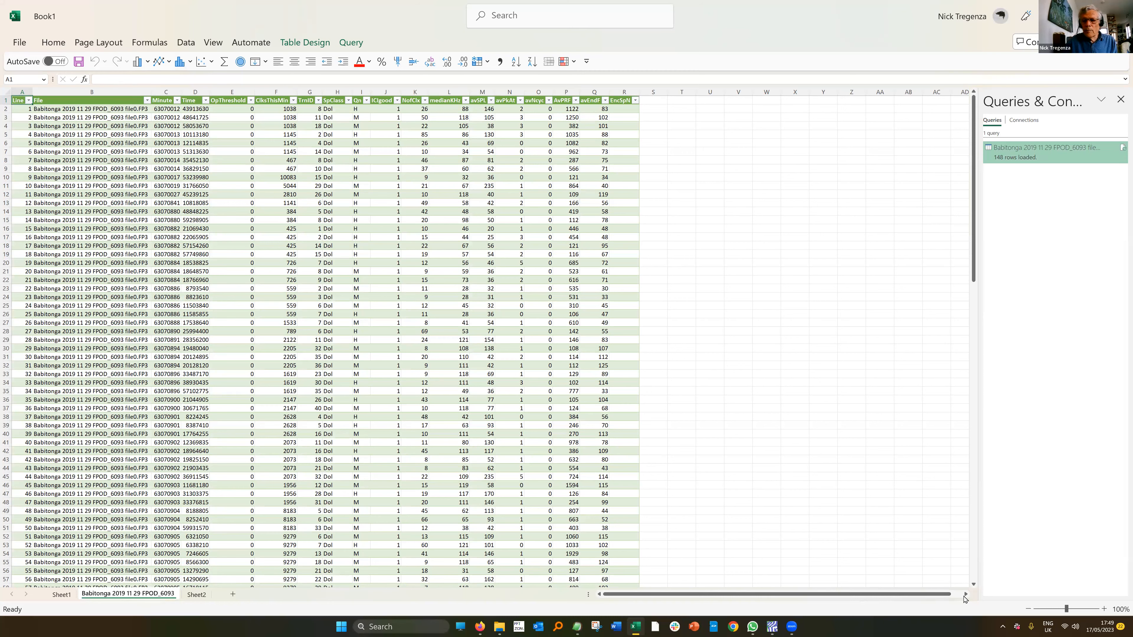
Step: Enlarge the sheet to 140% and widen the Time and Minute columns of the imported table
left_click(1104, 609)
left_click(1104, 610)
left_click(1104, 609)
left_click(1104, 610)
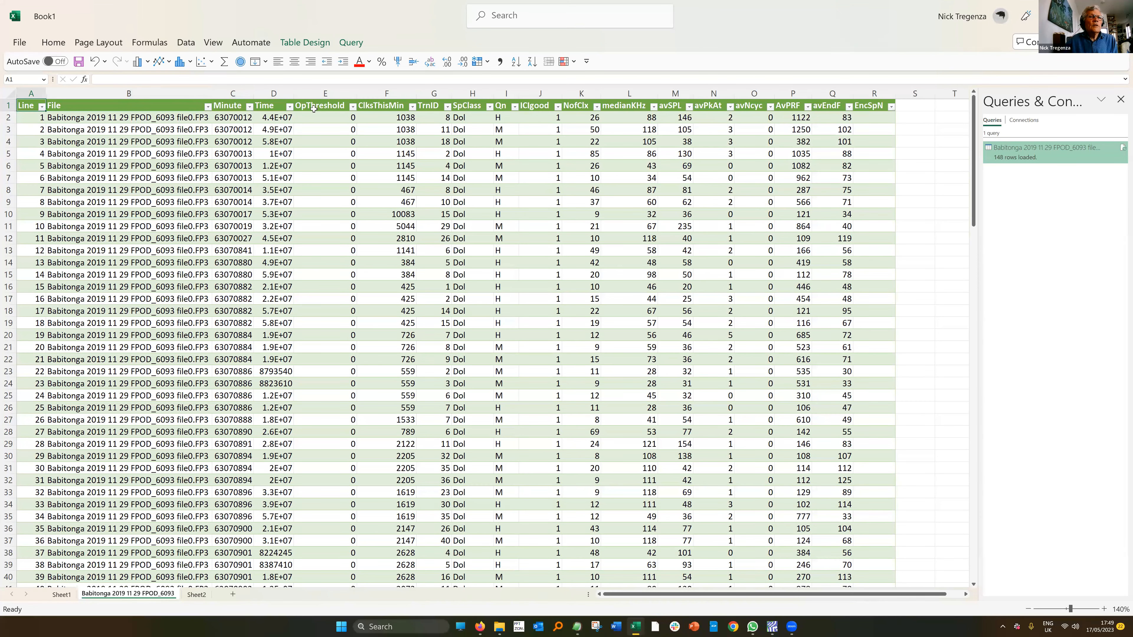
left_click_drag(295, 91, 316, 88)
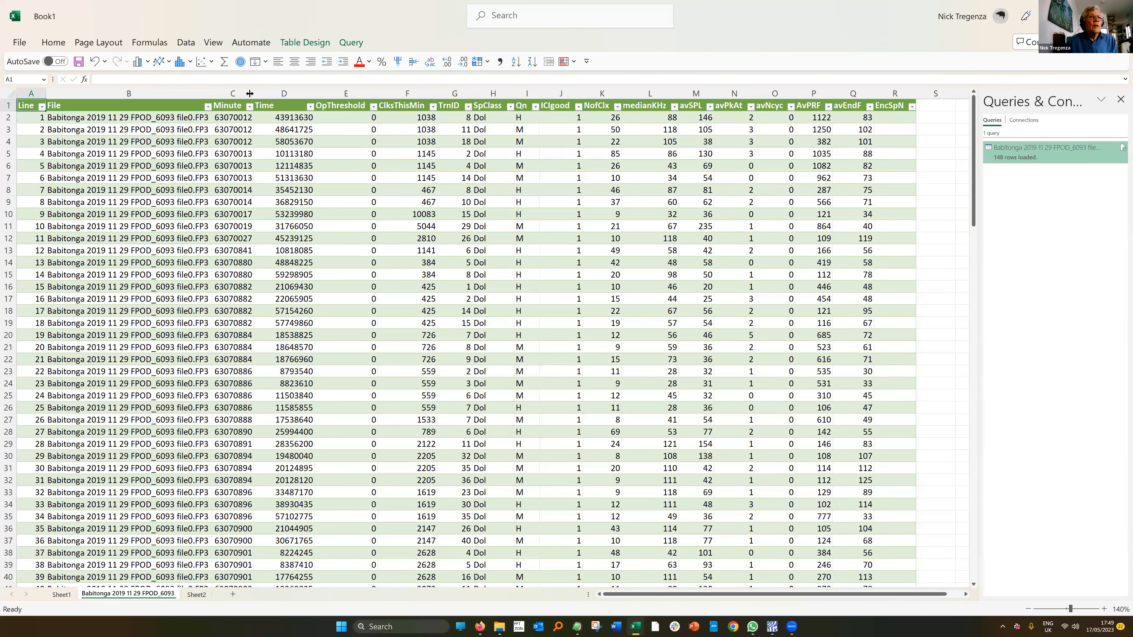
left_click_drag(249, 93, 262, 92)
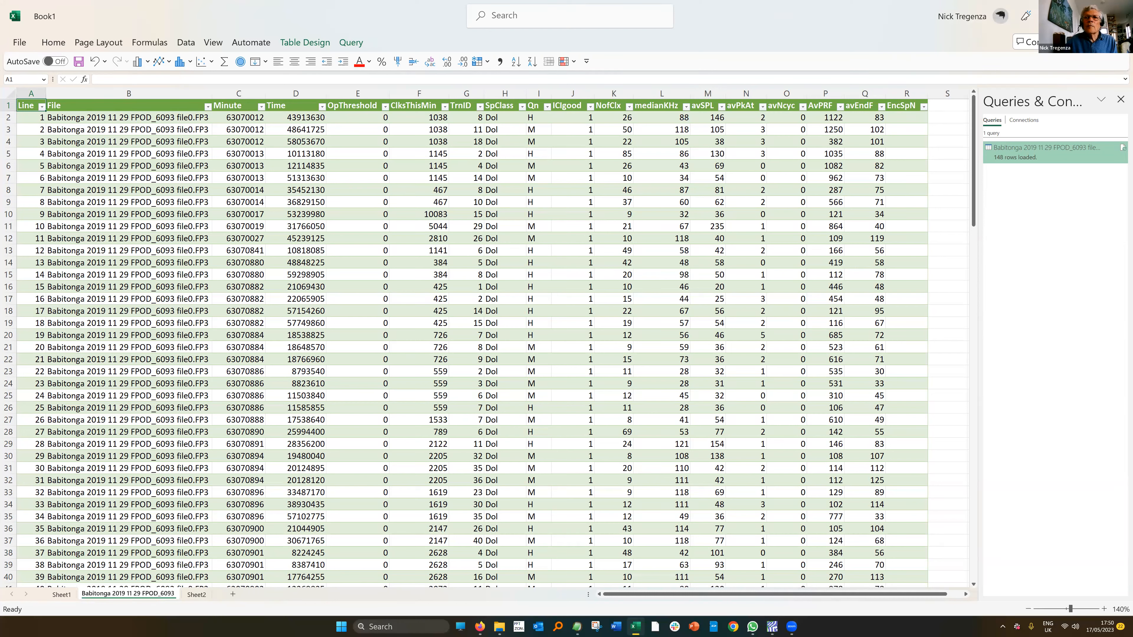
Step: Close the workbook without saving and clear all text from the Results page in FPOD
key("ctrl+w")
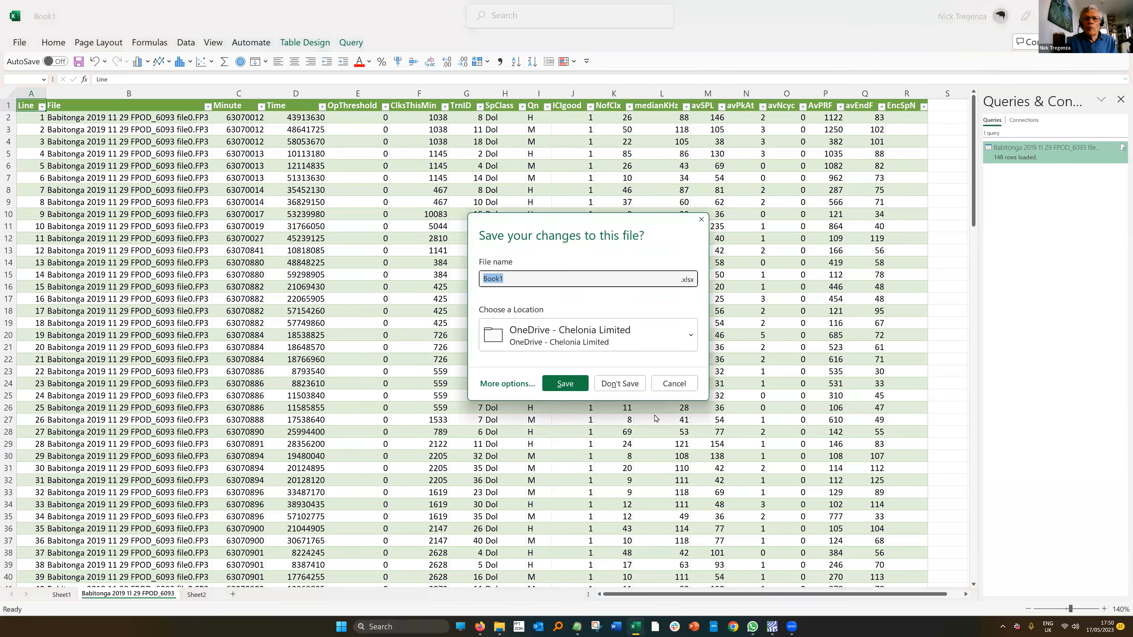
left_click(636, 384)
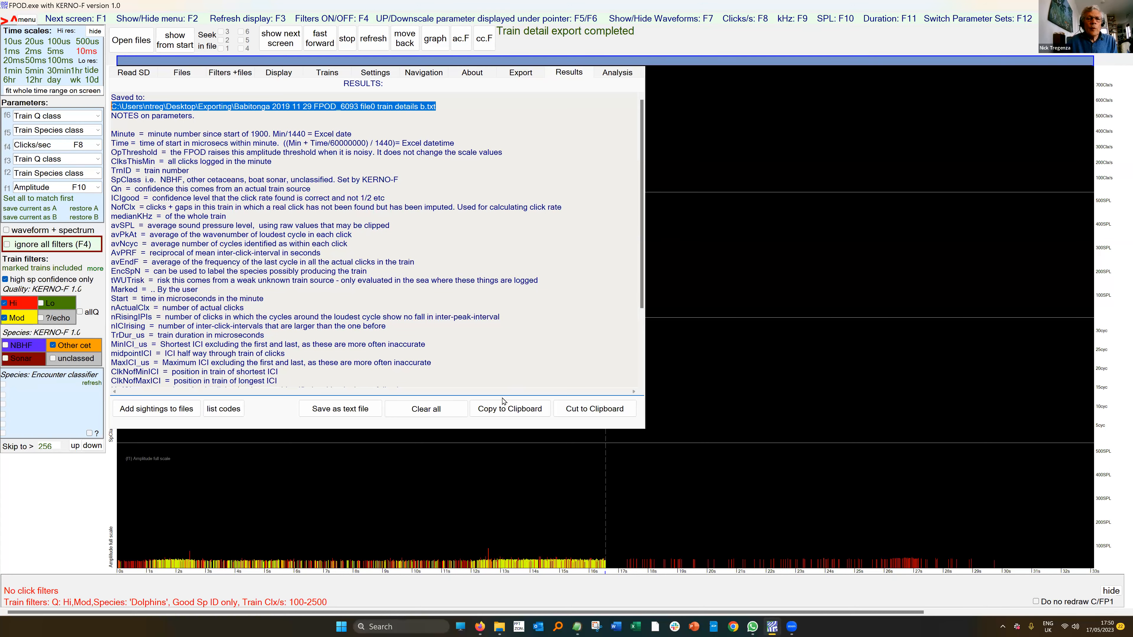
left_click(426, 409)
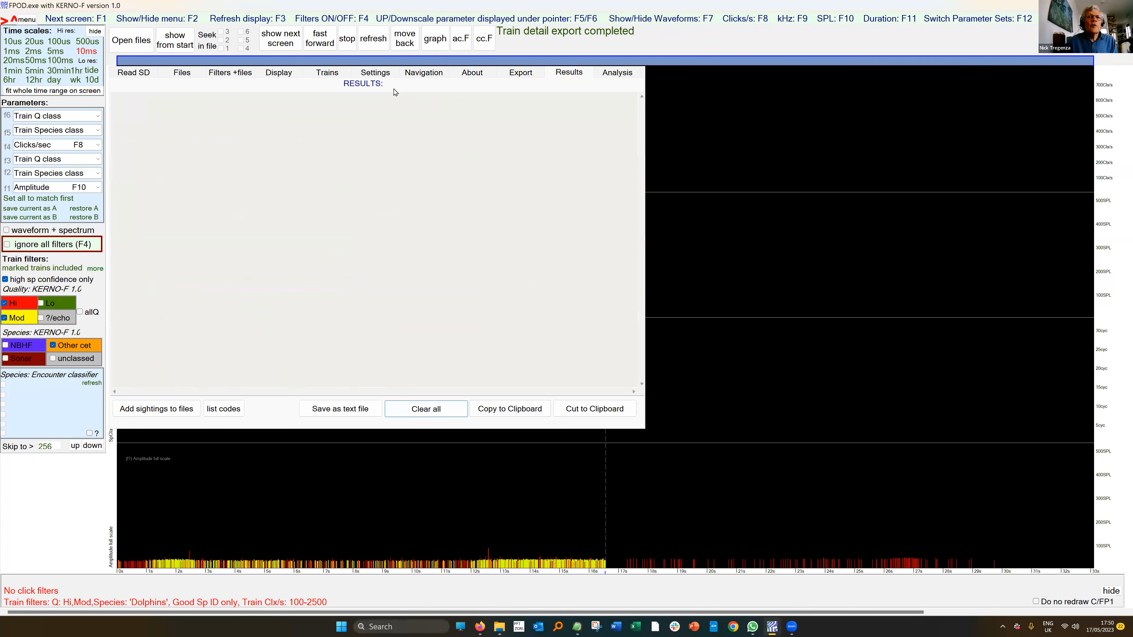
Step: Look at the Wave details option on the Data Export page and reopen the Babitonga 2019 11 29 FPOD_6093 file0.FP1 file set
left_click(522, 73)
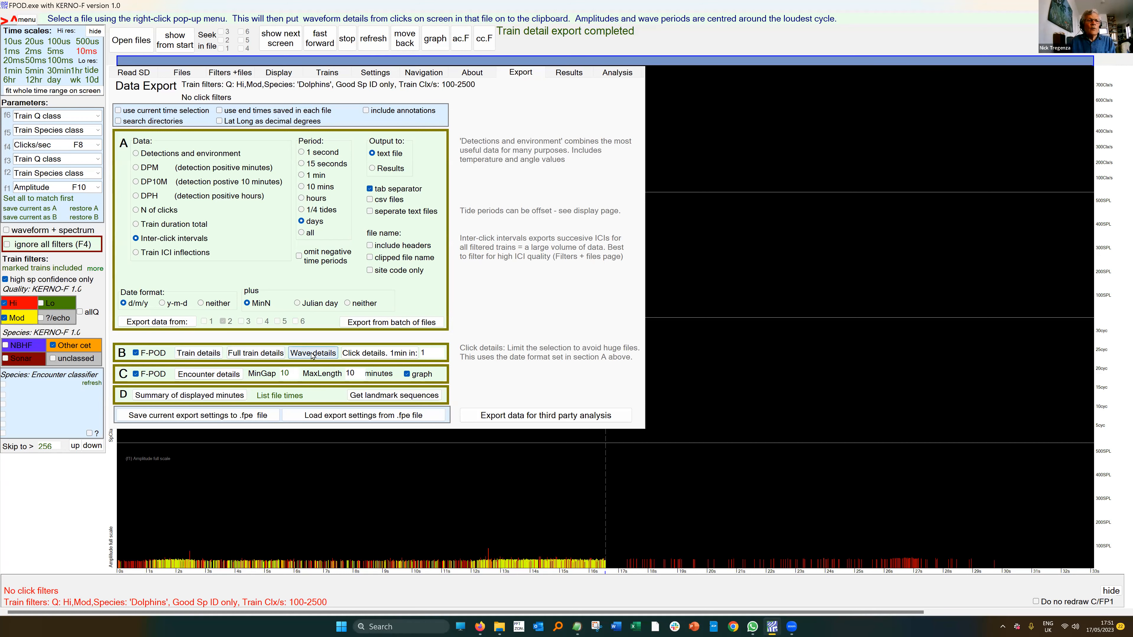
left_click(183, 73)
left_click(174, 93)
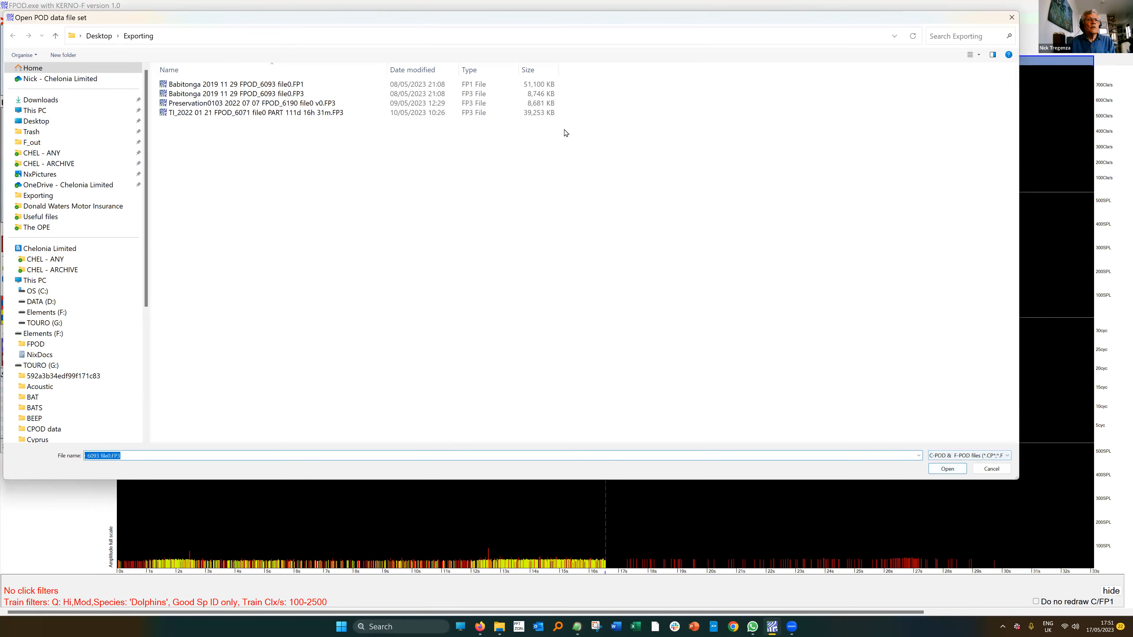
double_click(236, 84)
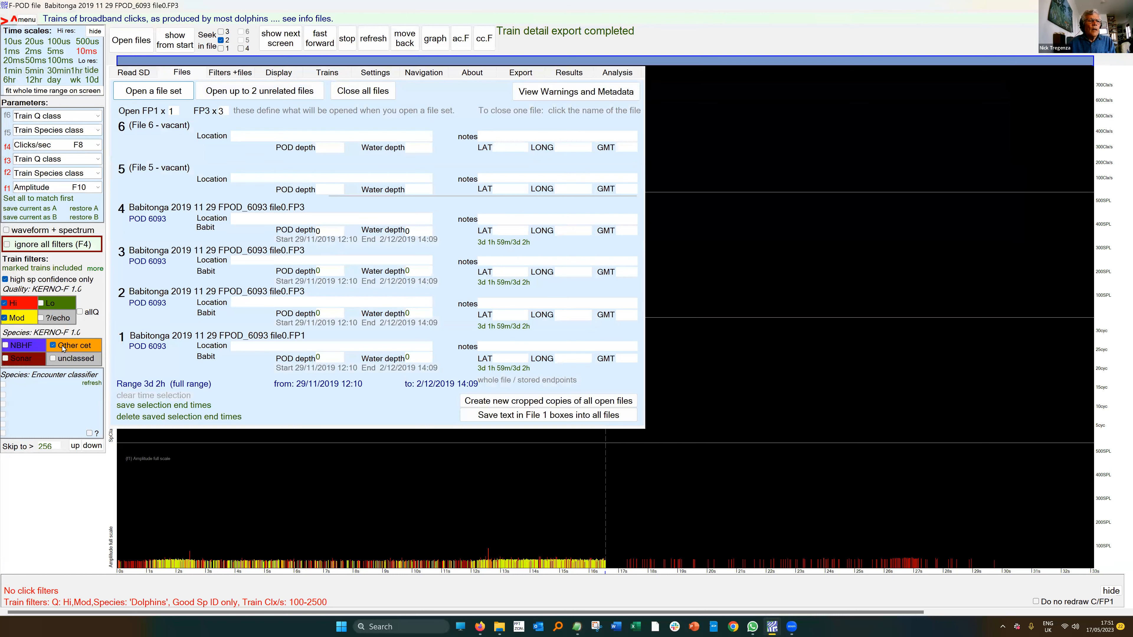
Step: Set the species train filter to NBHF and switch the marked-trains filter to Clicks with wave only
left_click(21, 345)
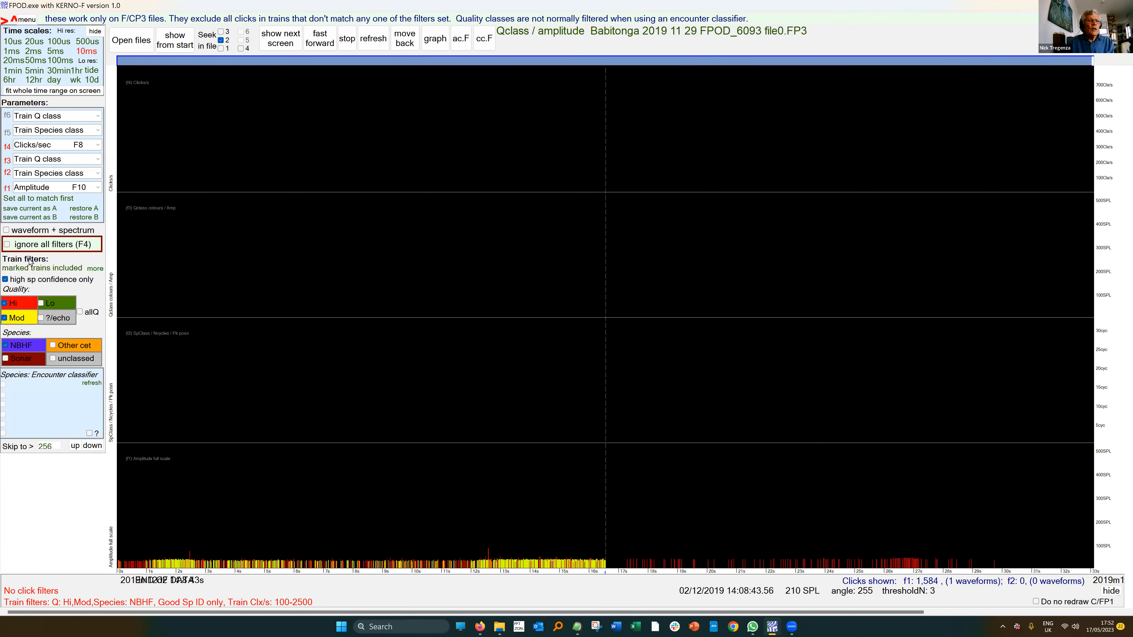
left_click(50, 268)
left_click(50, 269)
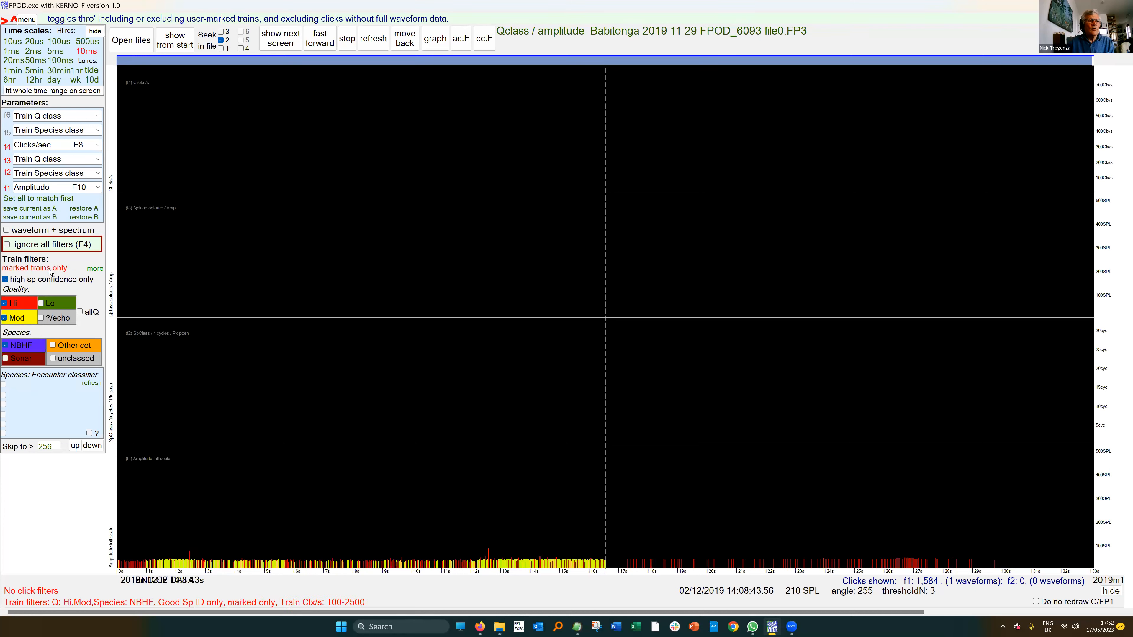
left_click(41, 270)
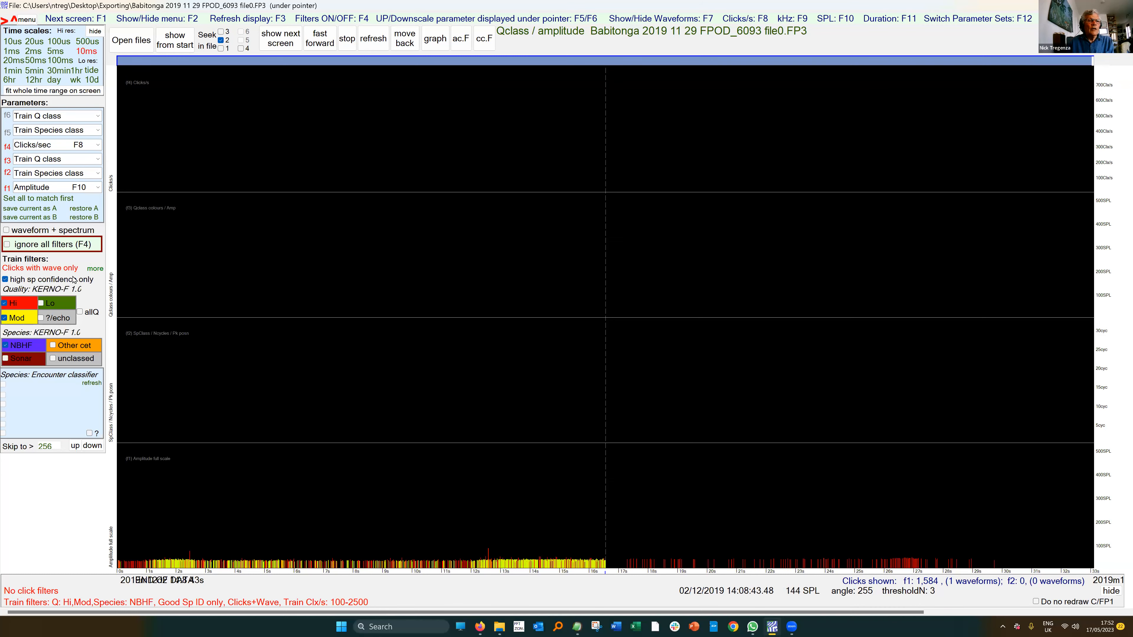
Step: Show the whole time range of the open files from the start, and return to the 10ms time scale
left_click(76, 93)
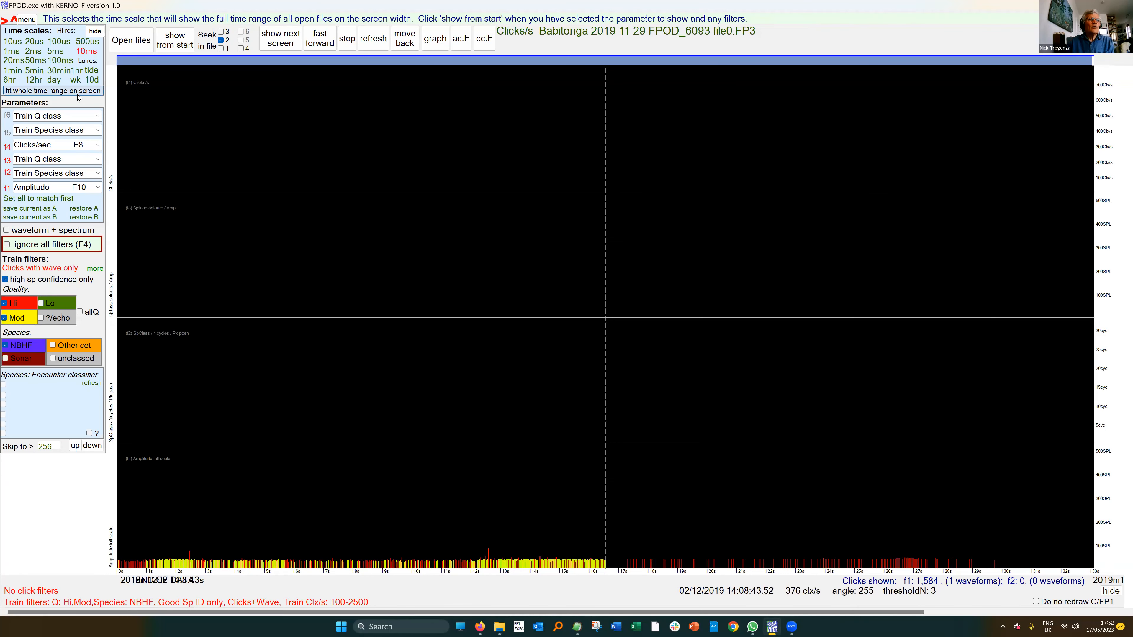
left_click(178, 43)
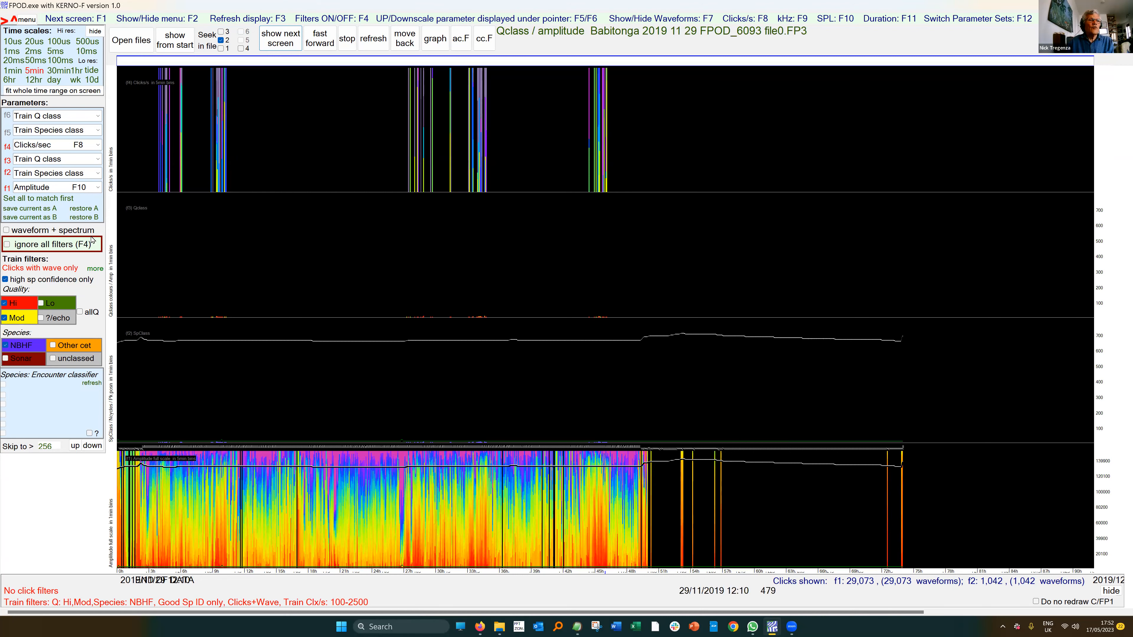
left_click(88, 52)
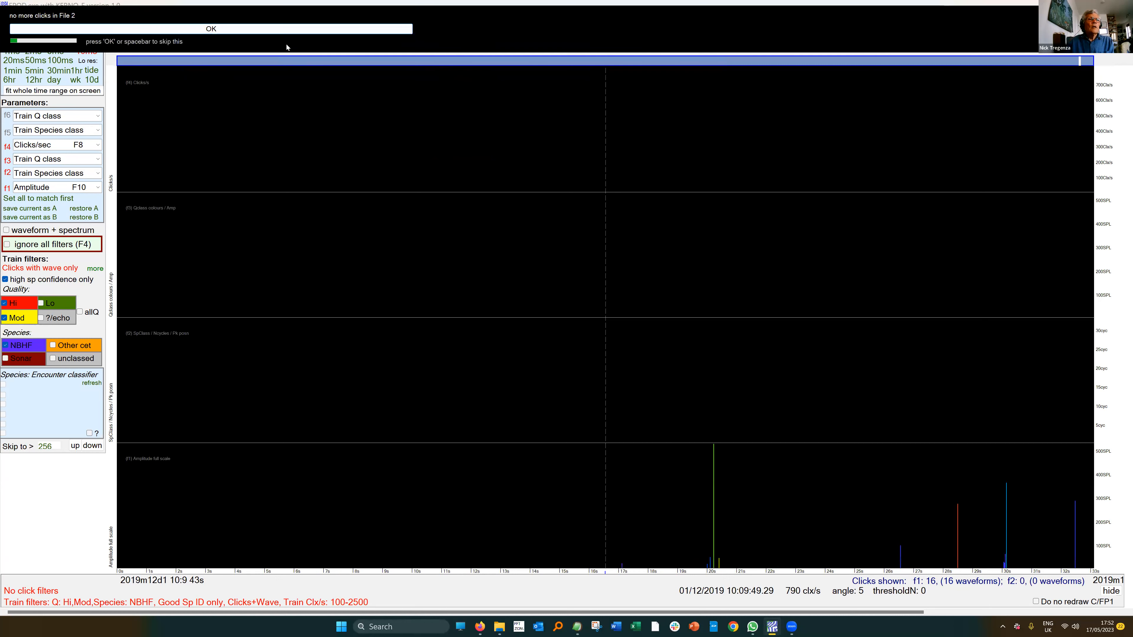
left_click(295, 33)
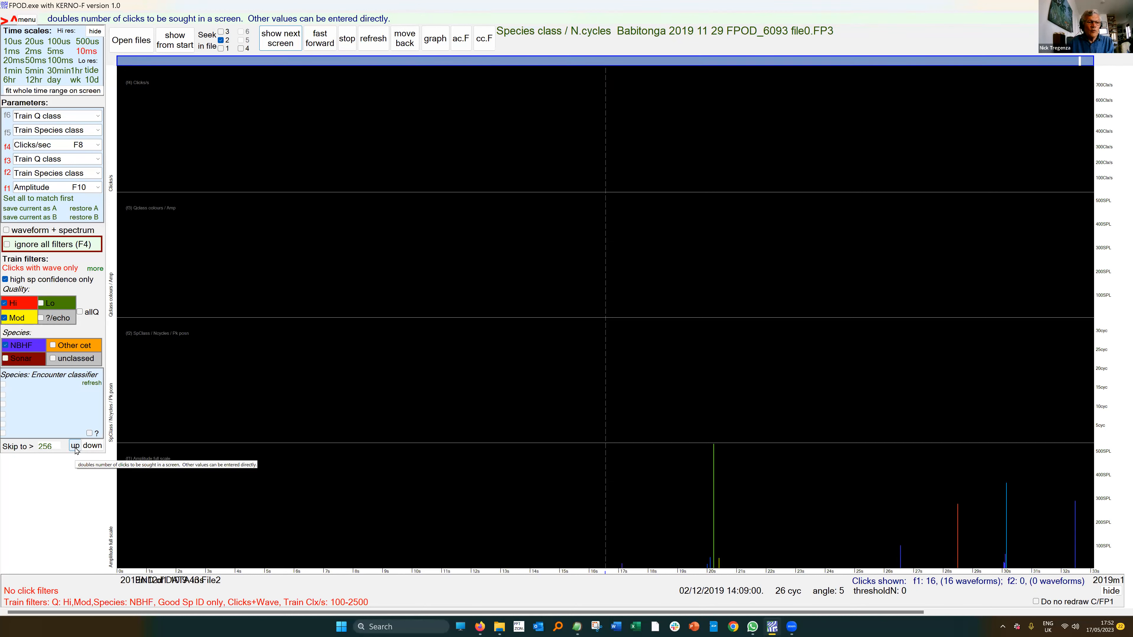
Step: Lower the Skip to threshold to 1 and find the next screen with clicks from the start of the files
left_click(92, 445)
left_click(92, 445)
left_click(92, 445)
left_click(91, 445)
left_click(91, 445)
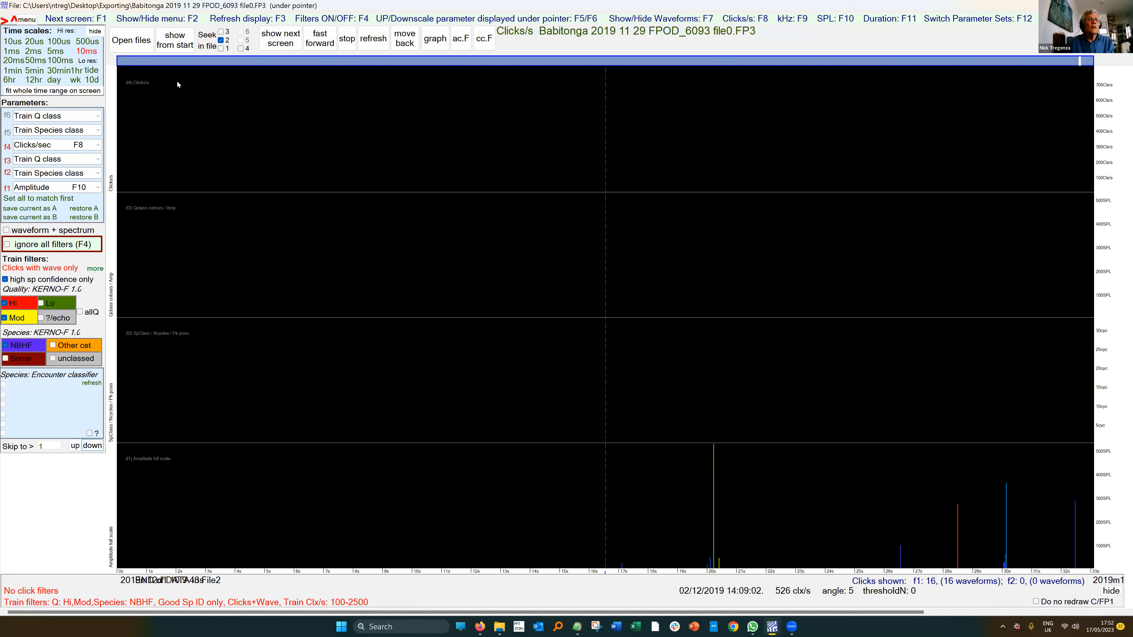
left_click(175, 40)
left_click(281, 44)
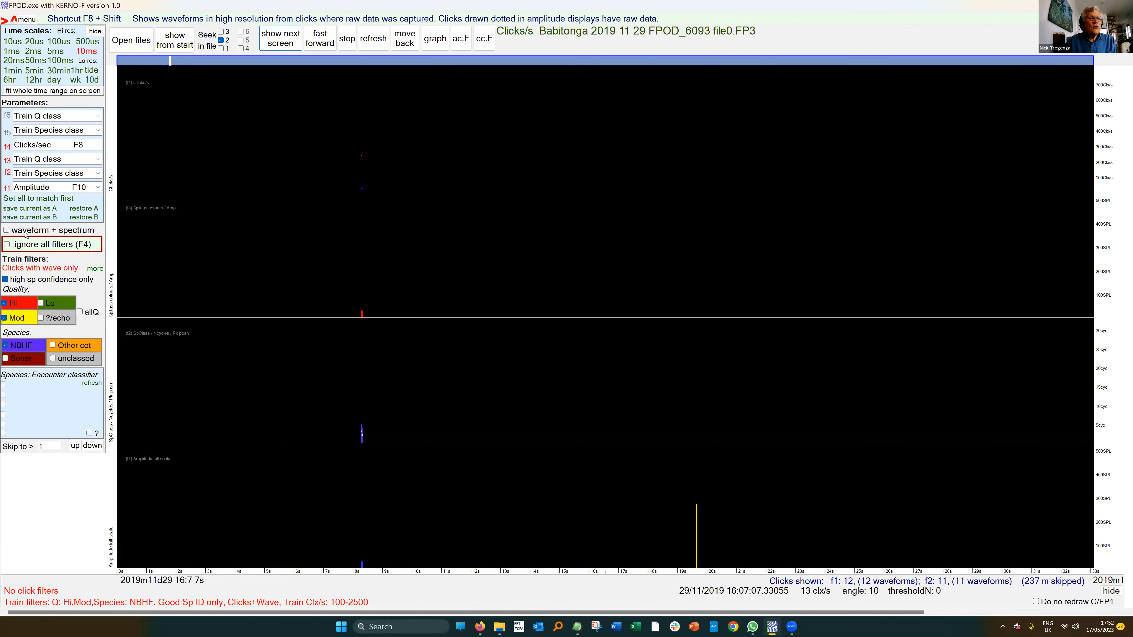
Step: Enable waveform + spectrum, refresh the display, and move the waveform and spectrum window over the middle of the click display
left_click(7, 230)
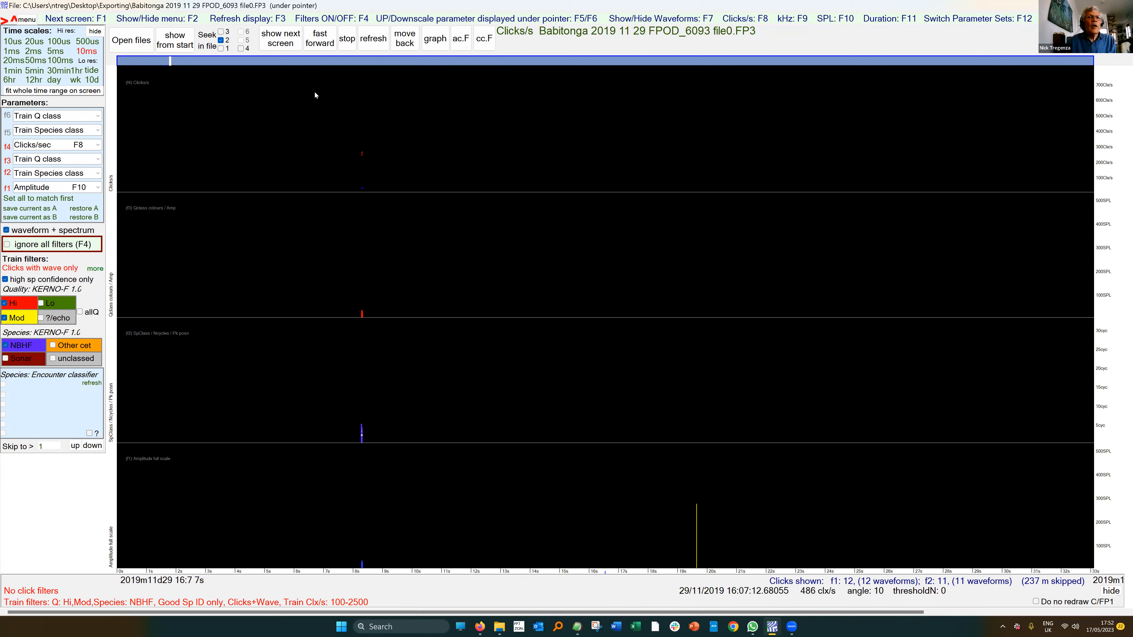
left_click(374, 45)
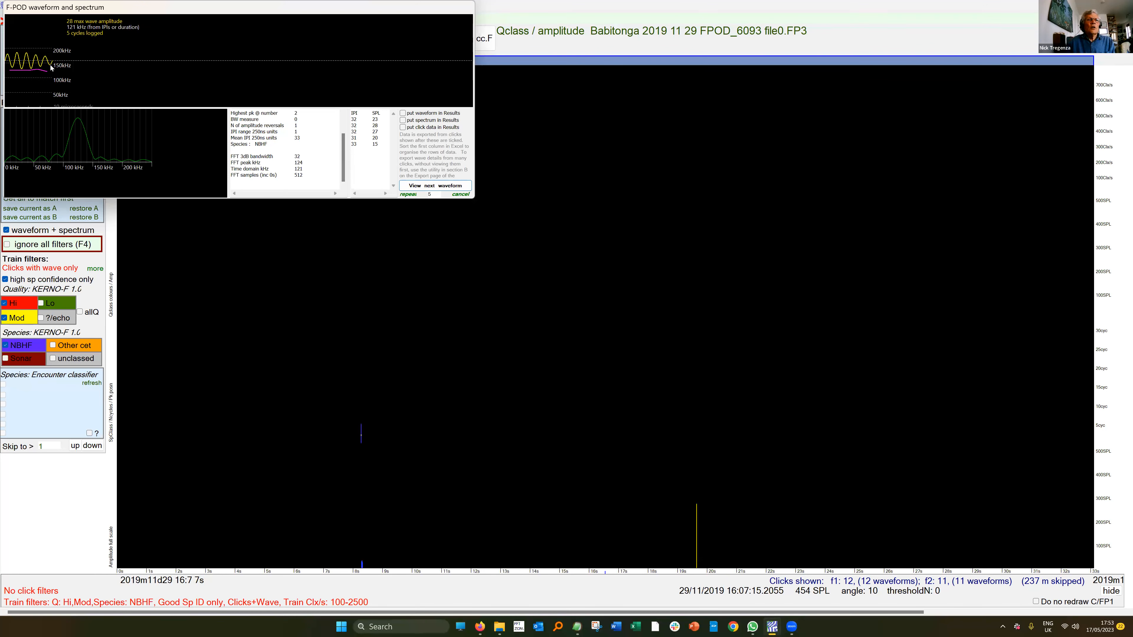
left_click_drag(151, 10, 375, 214)
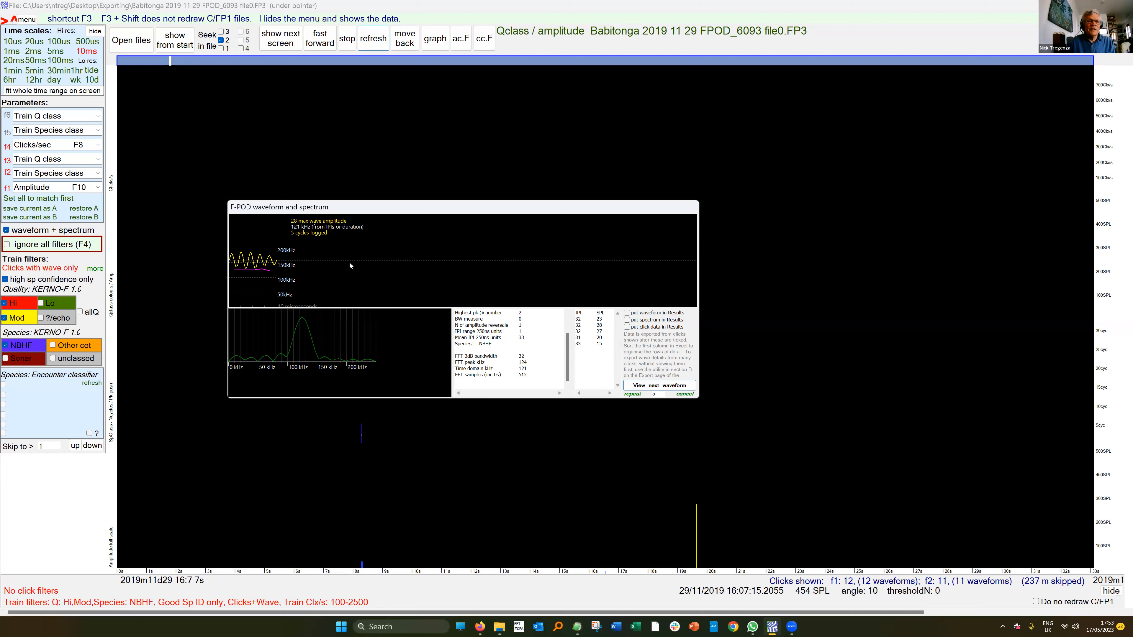
Step: Step through the waveforms and spectra of the remaining NBHF clicks on the current display
left_click(649, 386)
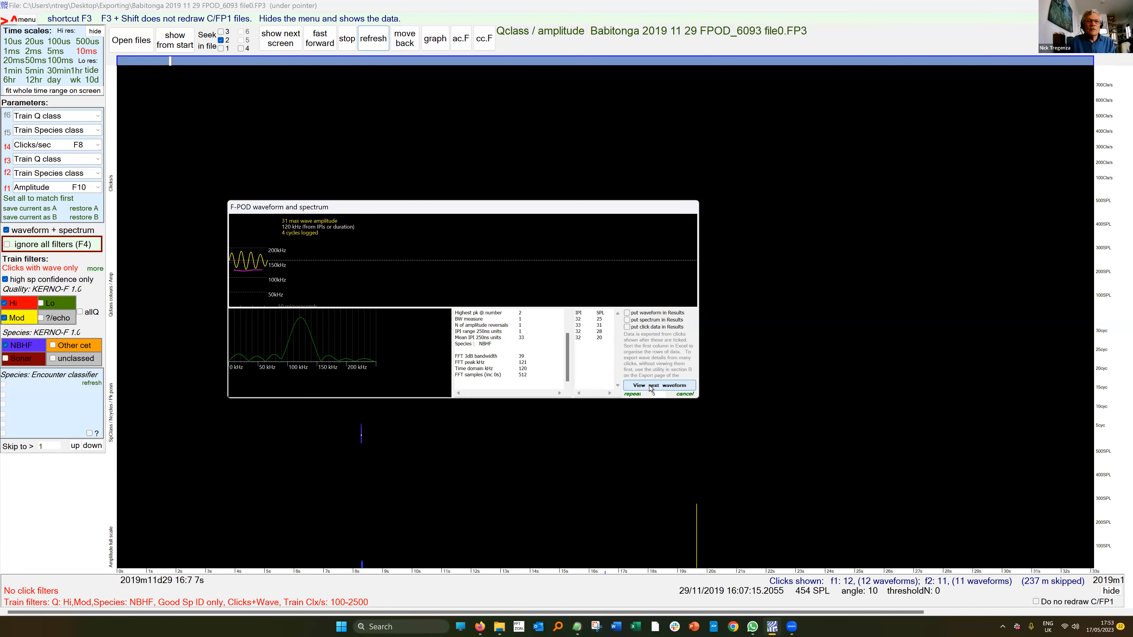
left_click(650, 388)
left_click(650, 386)
left_click(651, 387)
left_click(653, 386)
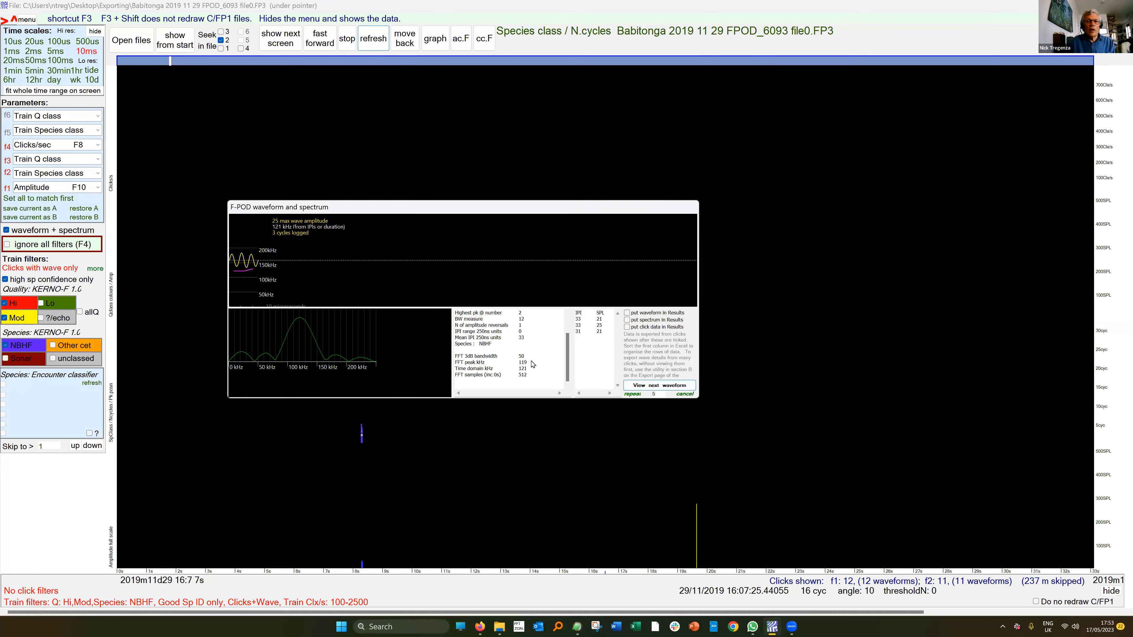
left_click(641, 386)
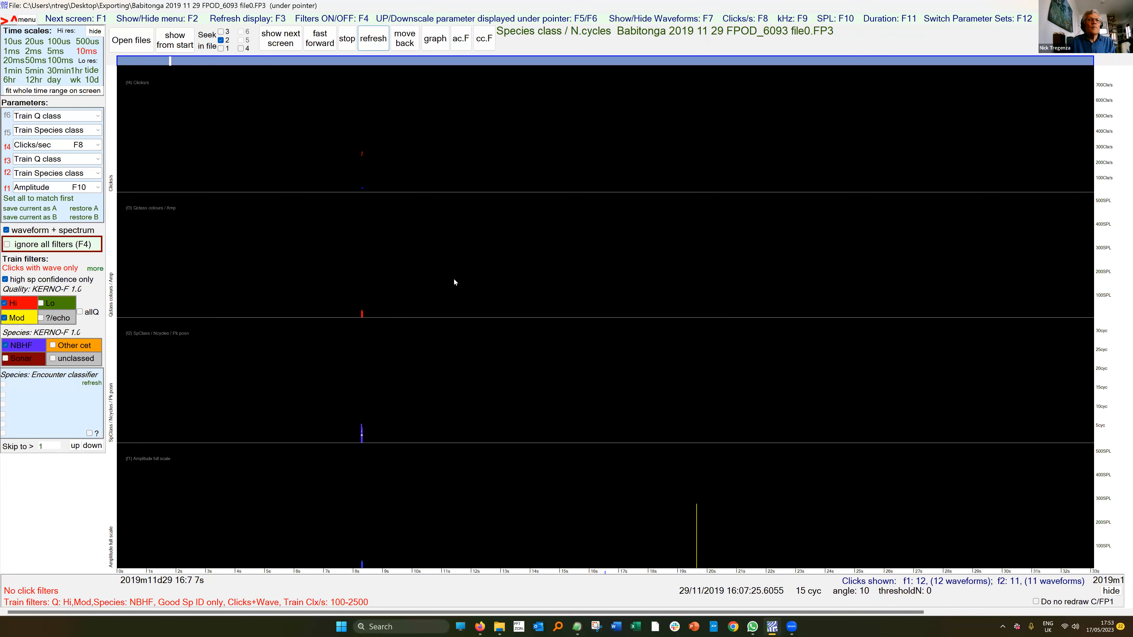
Step: Find the next two screens with clicks and step through the click waveforms and spectra of each
left_click(272, 41)
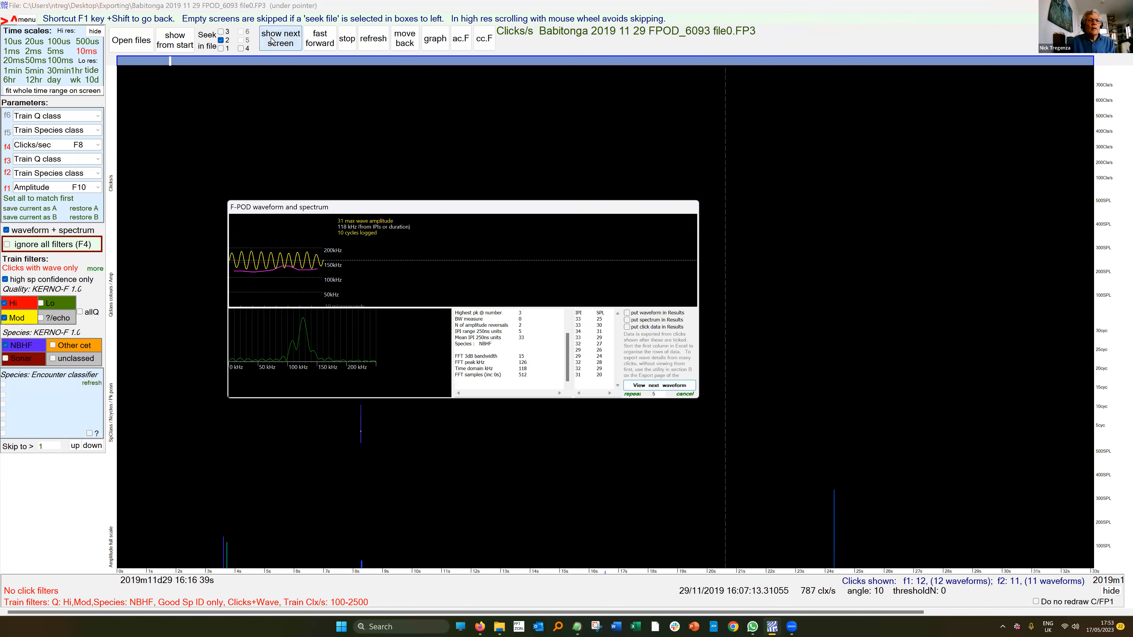
left_click(664, 387)
left_click(664, 387)
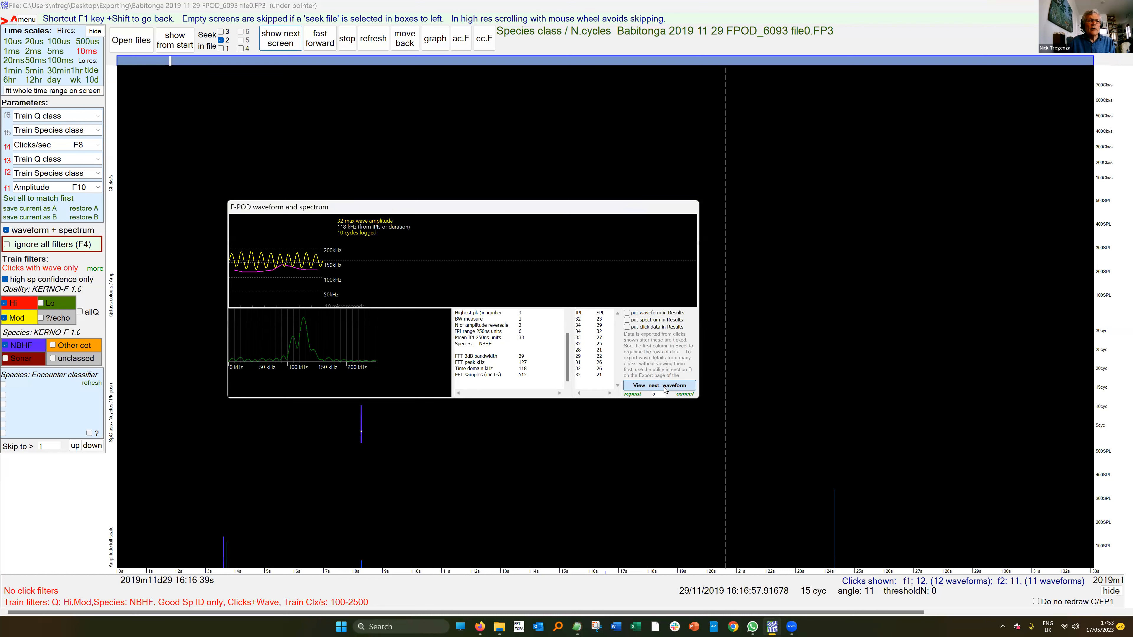
left_click(281, 39)
left_click(660, 388)
left_click(660, 387)
left_click(660, 388)
left_click(660, 388)
left_click(659, 388)
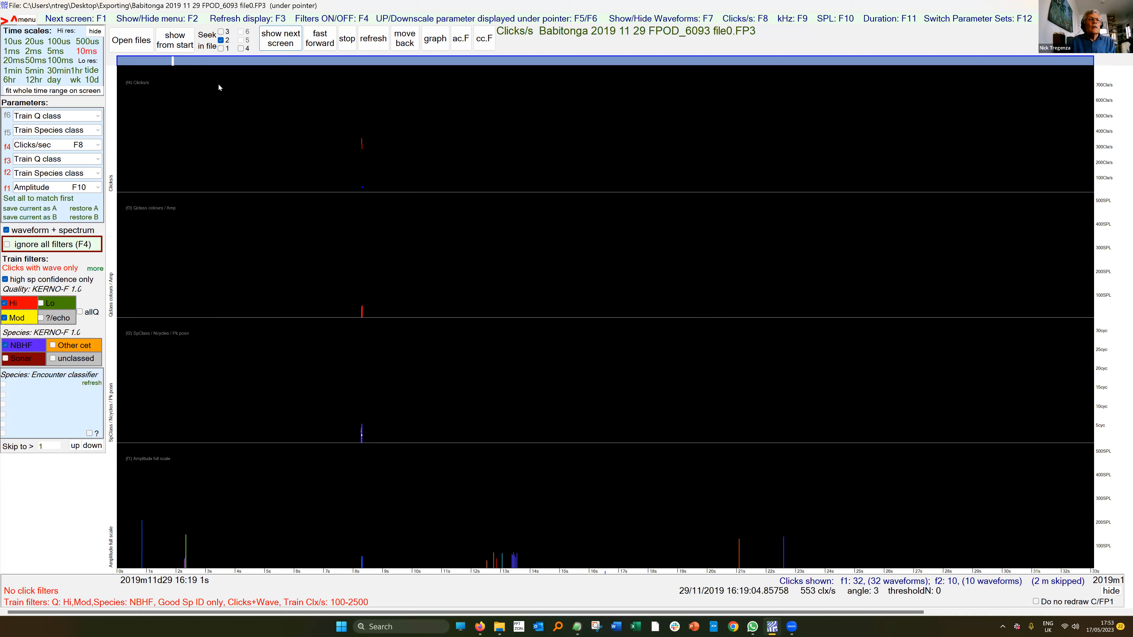
Step: Set the minimum amplitude in the click filters to 300
left_click(234, 21)
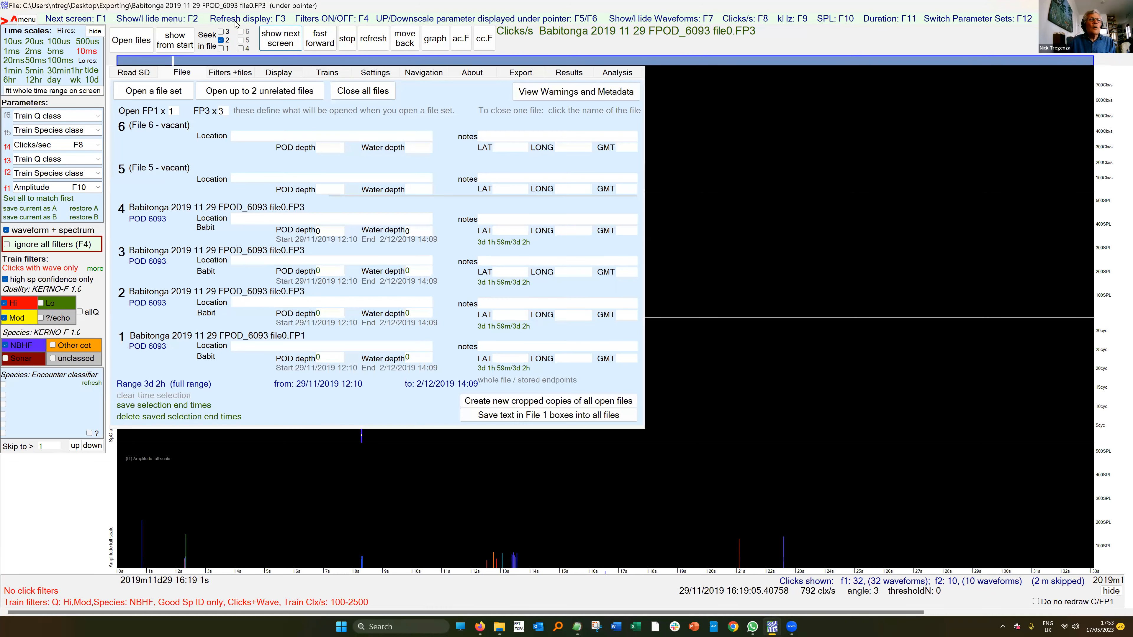
left_click(228, 75)
double_click(464, 141)
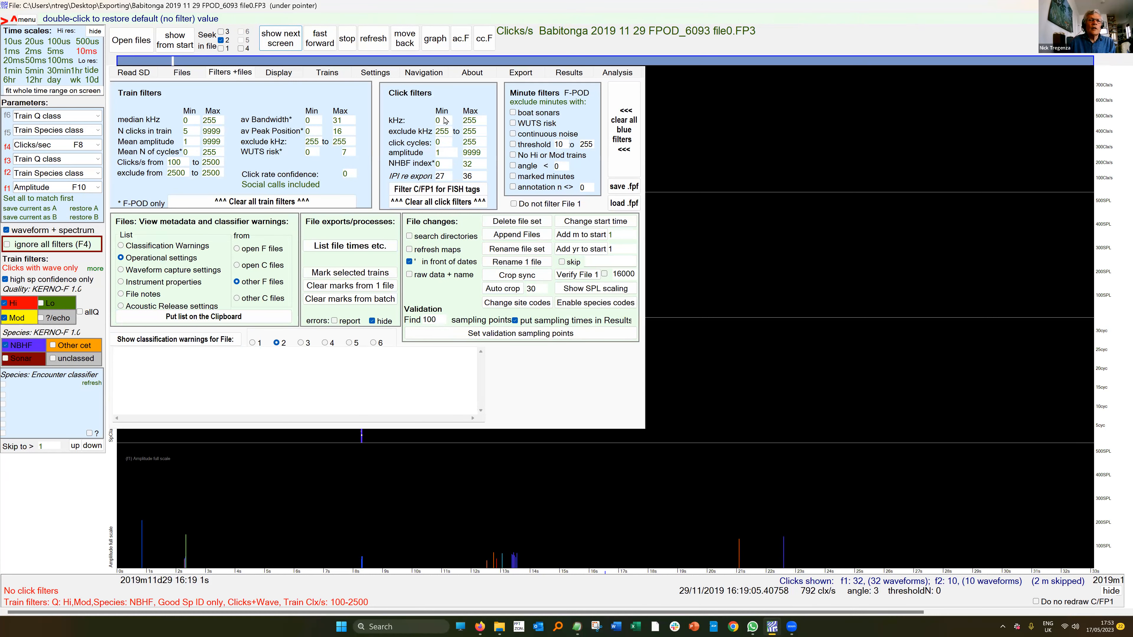
double_click(439, 154)
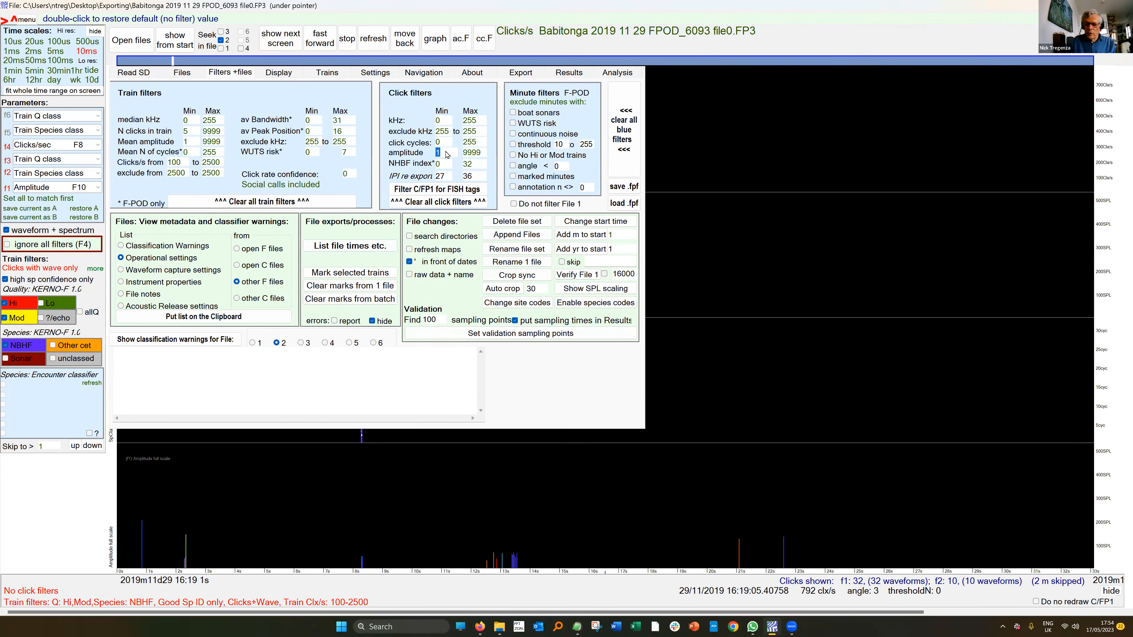
type("300")
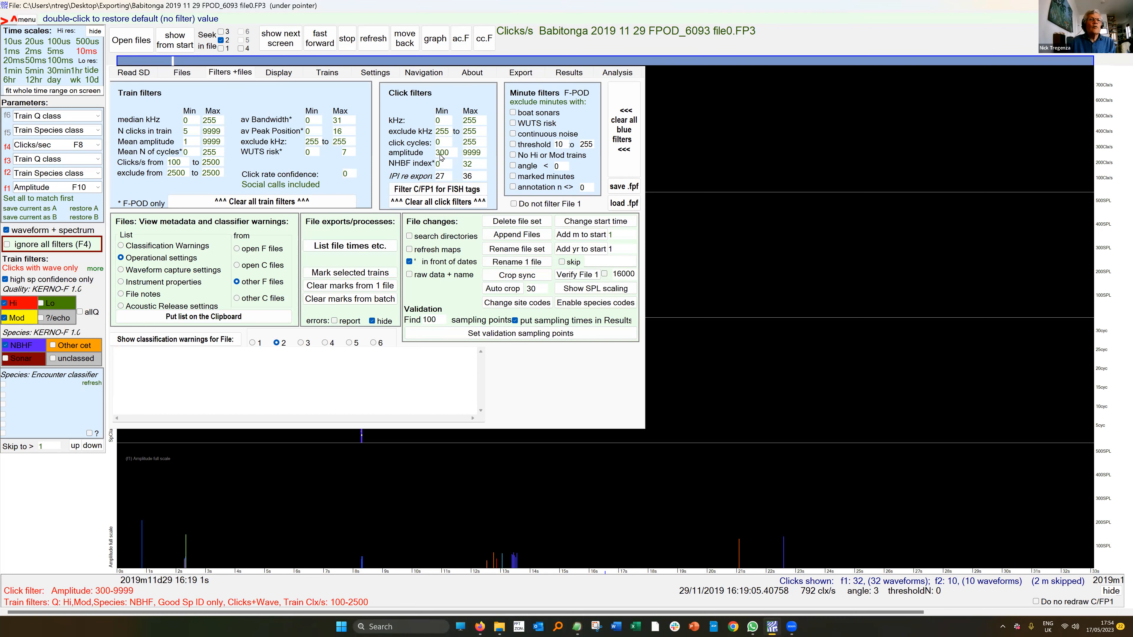
Step: Find the next screen with clicks that pass the amplitude filter and examine their waveforms and spectra one by one
left_click(280, 44)
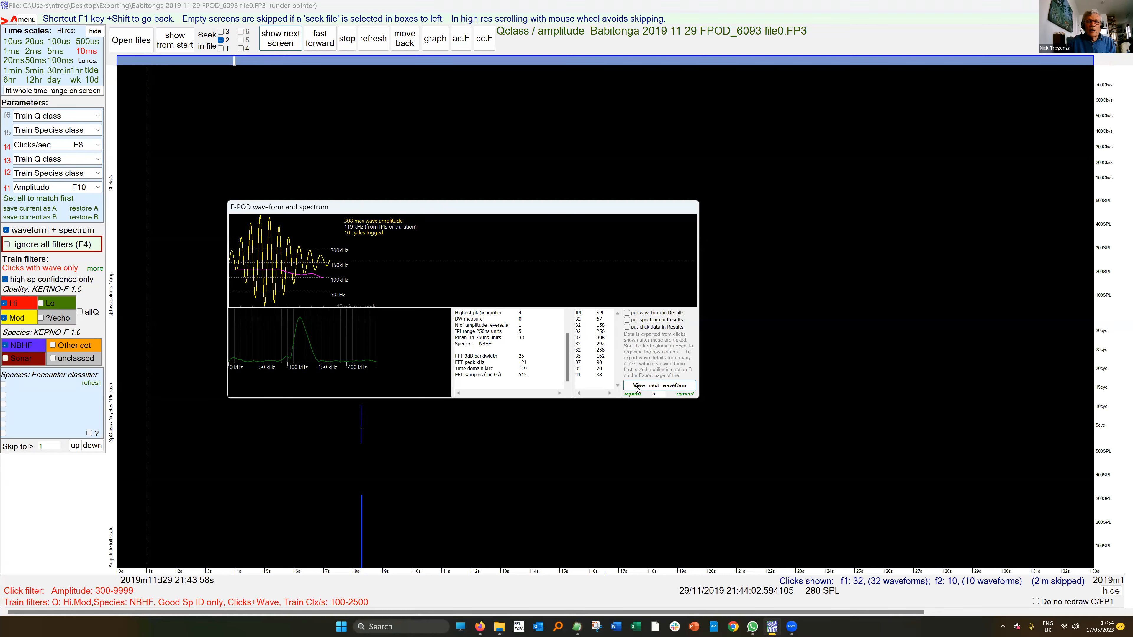
left_click(670, 386)
left_click(670, 386)
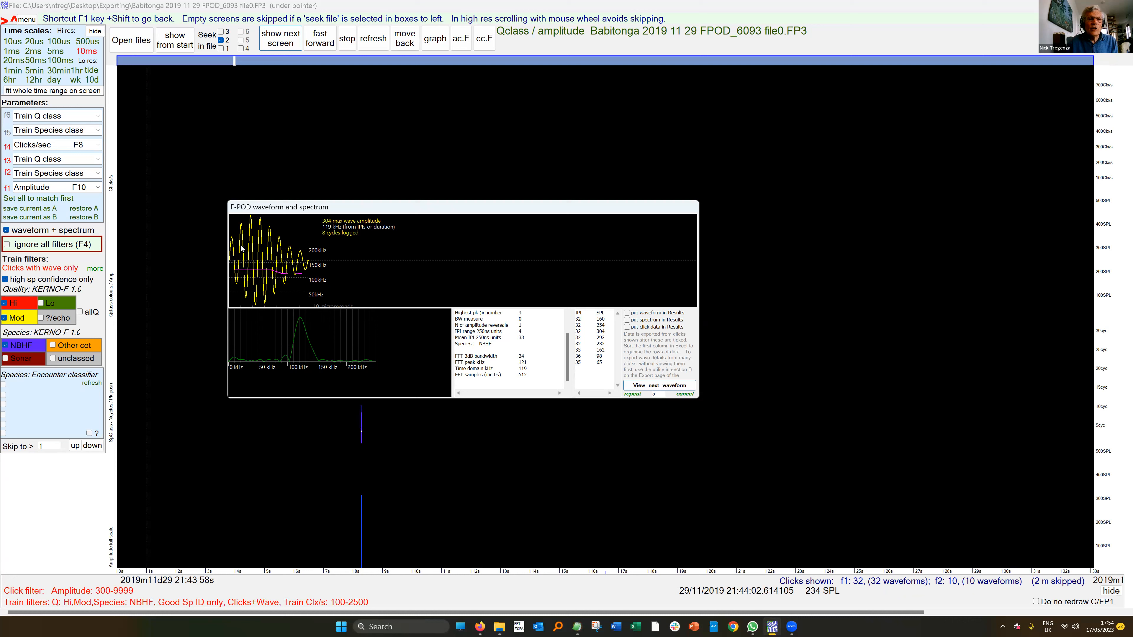
left_click(652, 386)
left_click(652, 386)
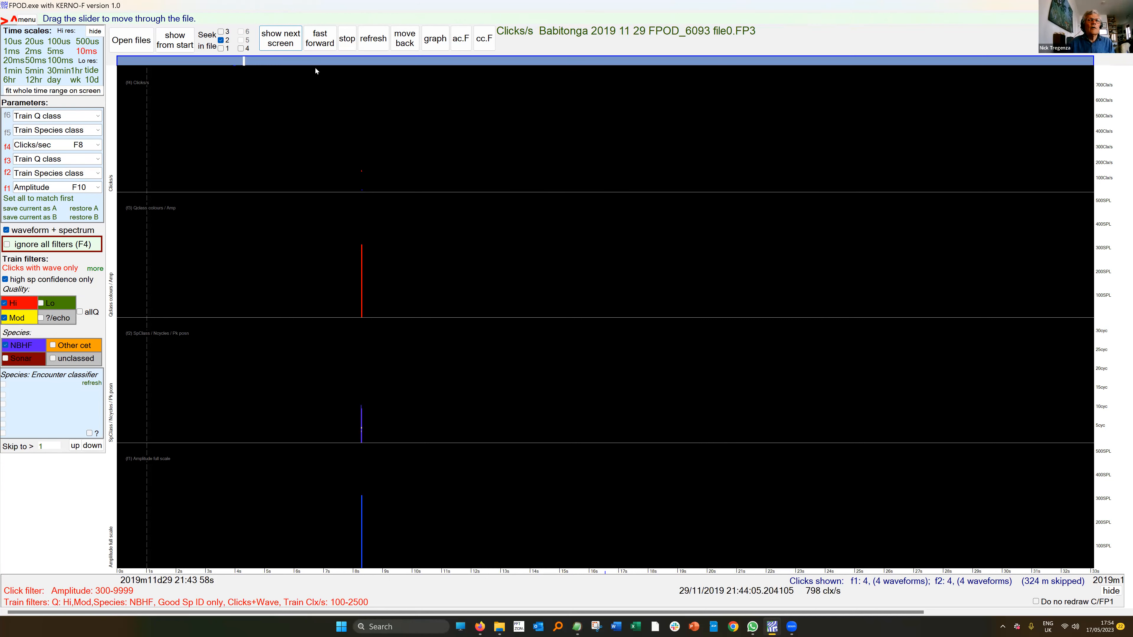
Step: Switch the marked-trains filter to marked trains included and clear all train, click and minute filters
mouse_move(620, 71)
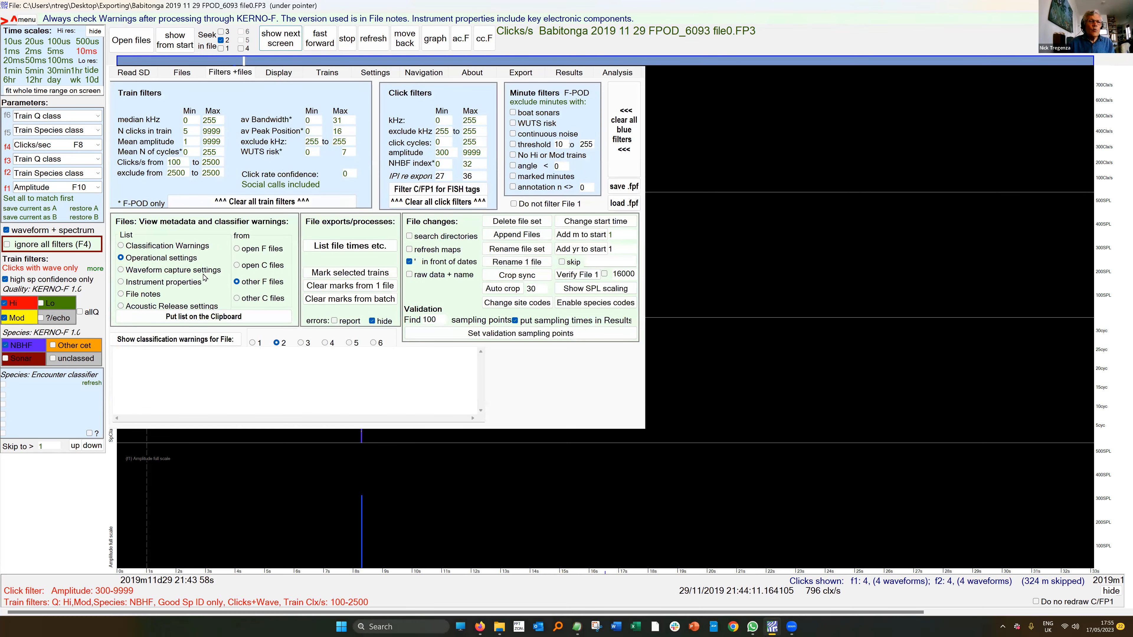
left_click(531, 73)
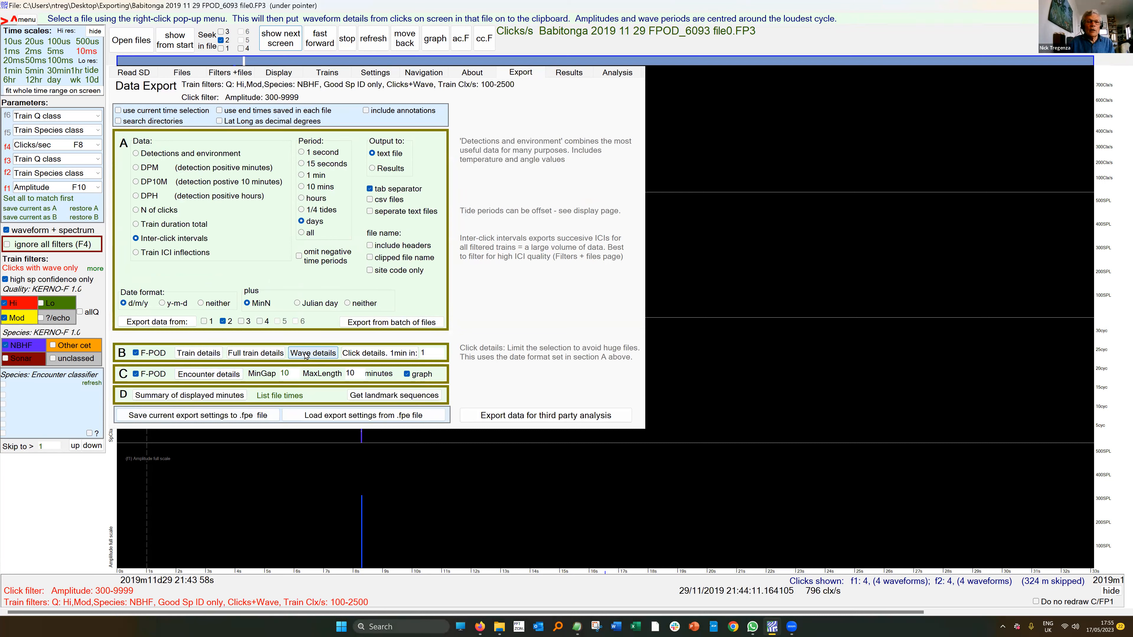
left_click(9, 270)
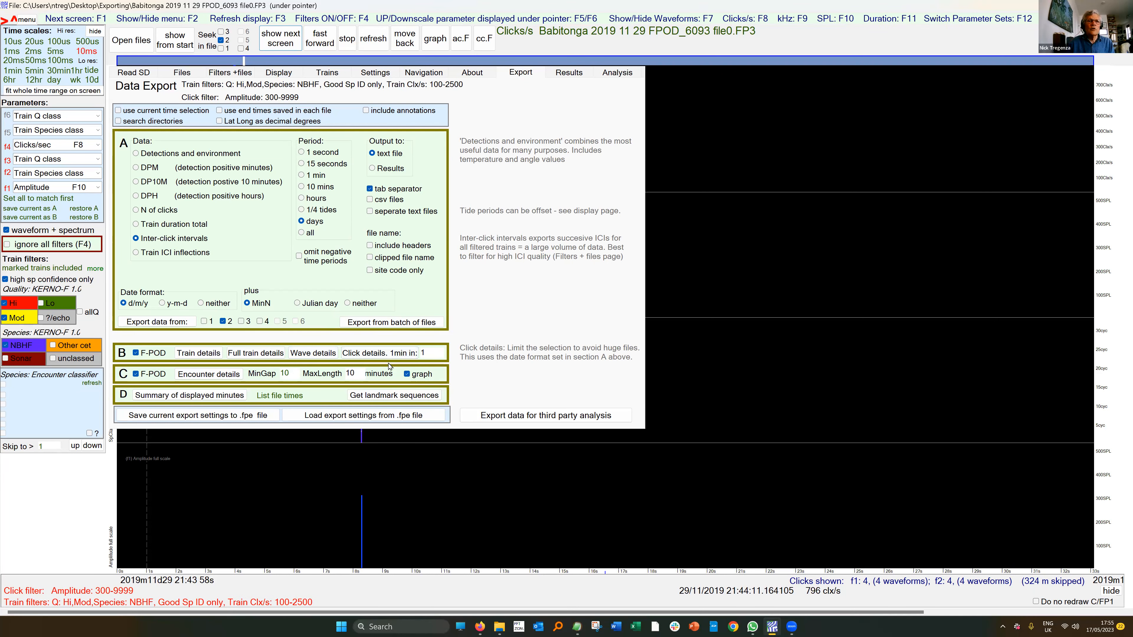
left_click(236, 76)
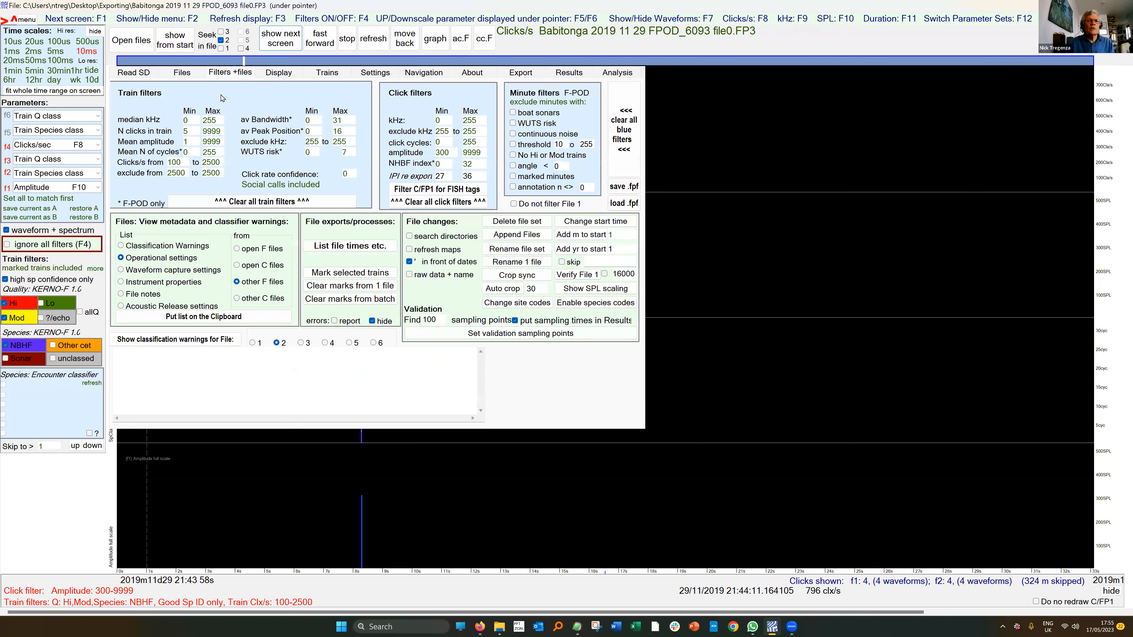
left_click(624, 134)
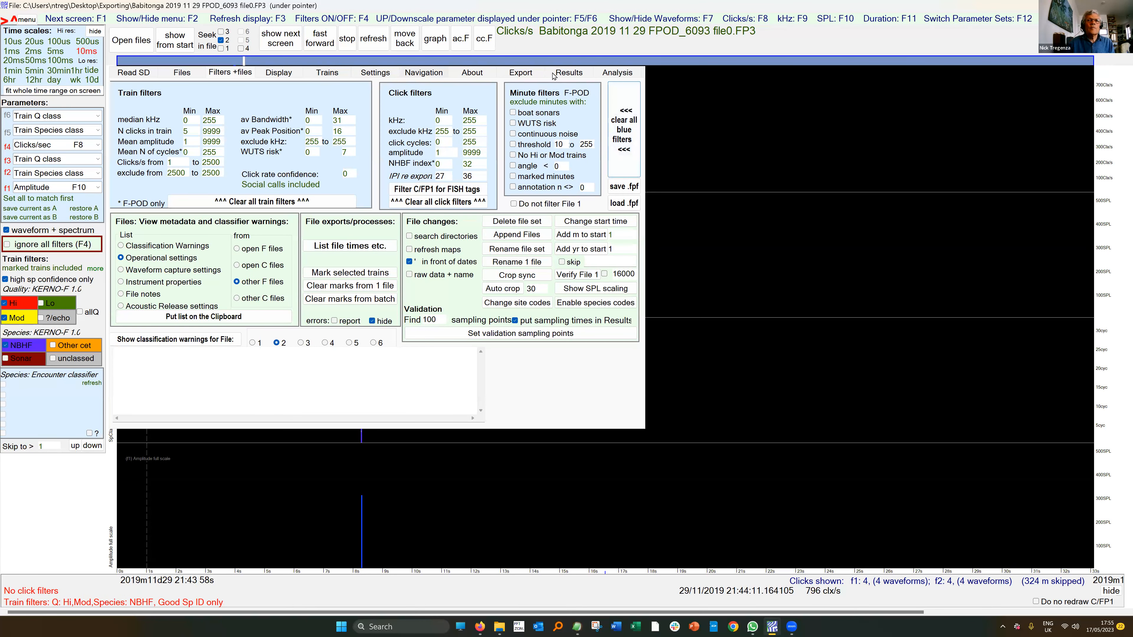
Step: Return to the data export options and change the species train filter from NBHF to Other cet
left_click(527, 75)
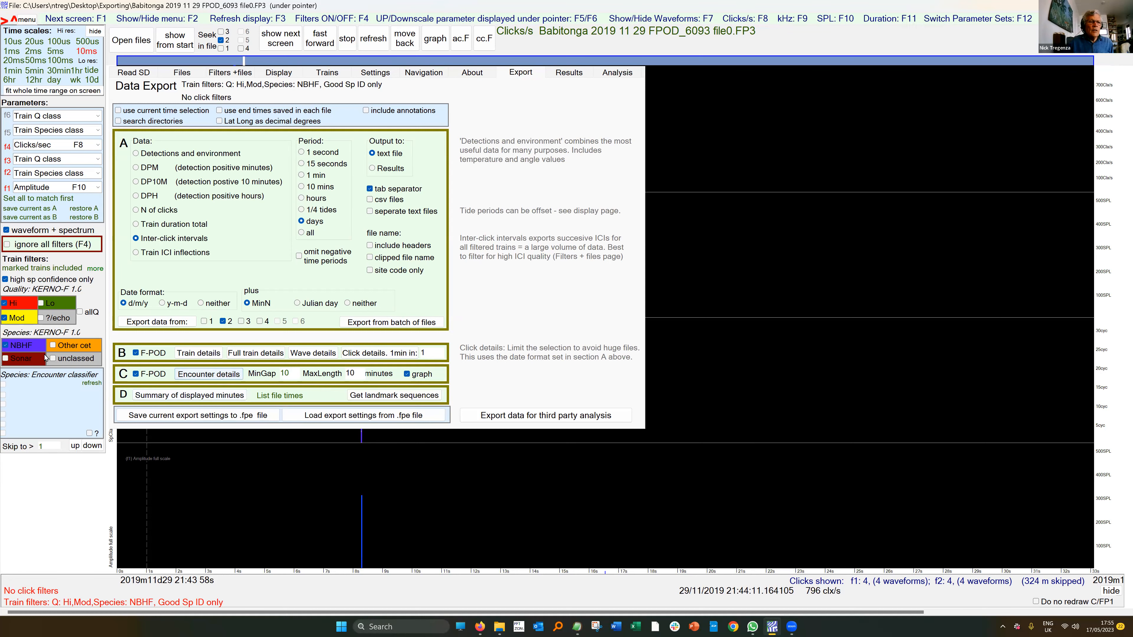
left_click(6, 347)
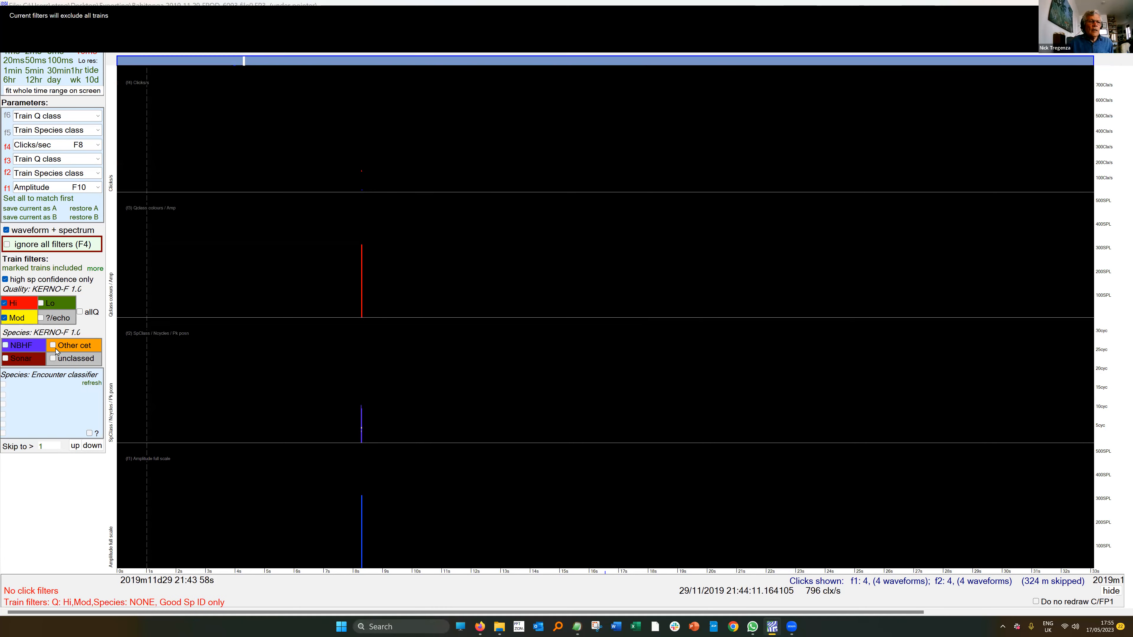
left_click(61, 347)
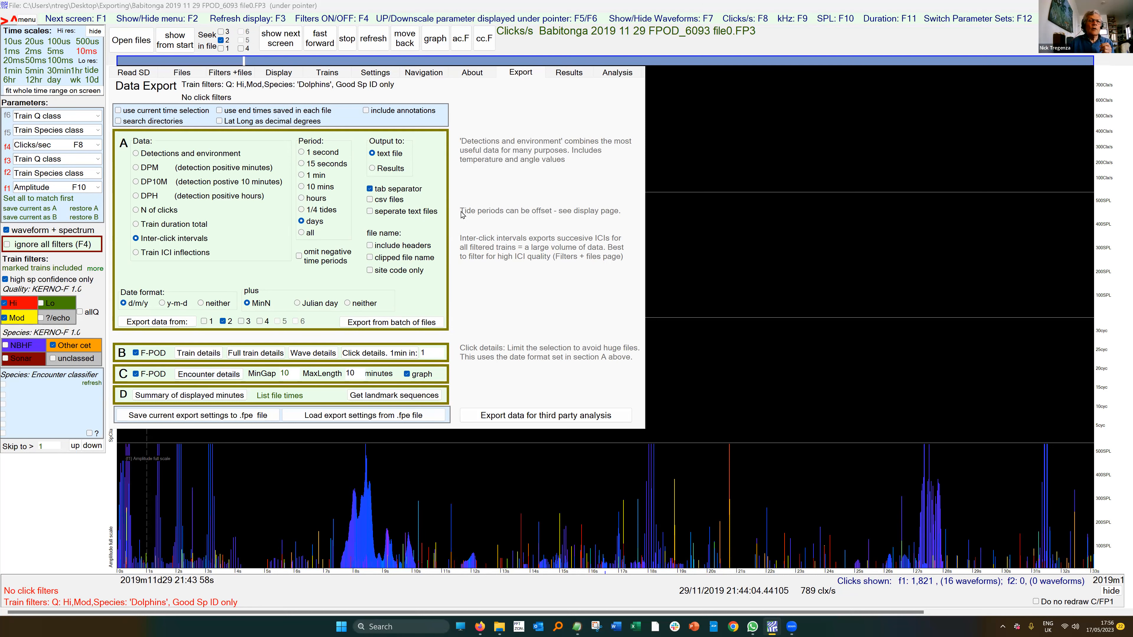
Step: Export the encounter details of Babitonga 2019 11 29 FPOD_6093 file0.FP3 and stop the running encounter analysis
left_click(215, 378)
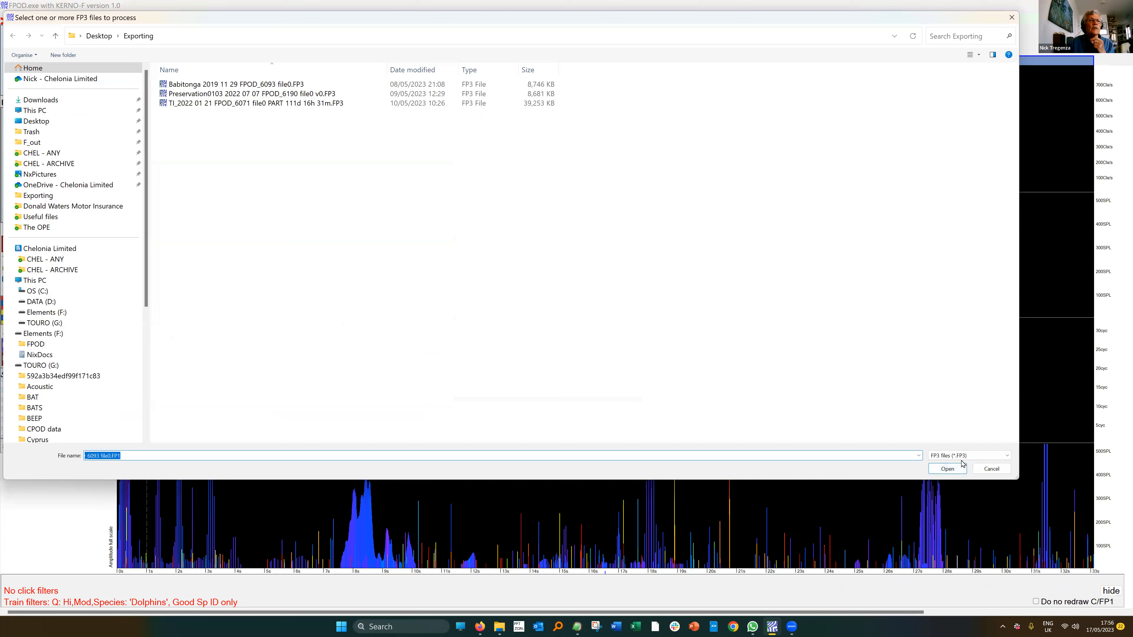
left_click(300, 84)
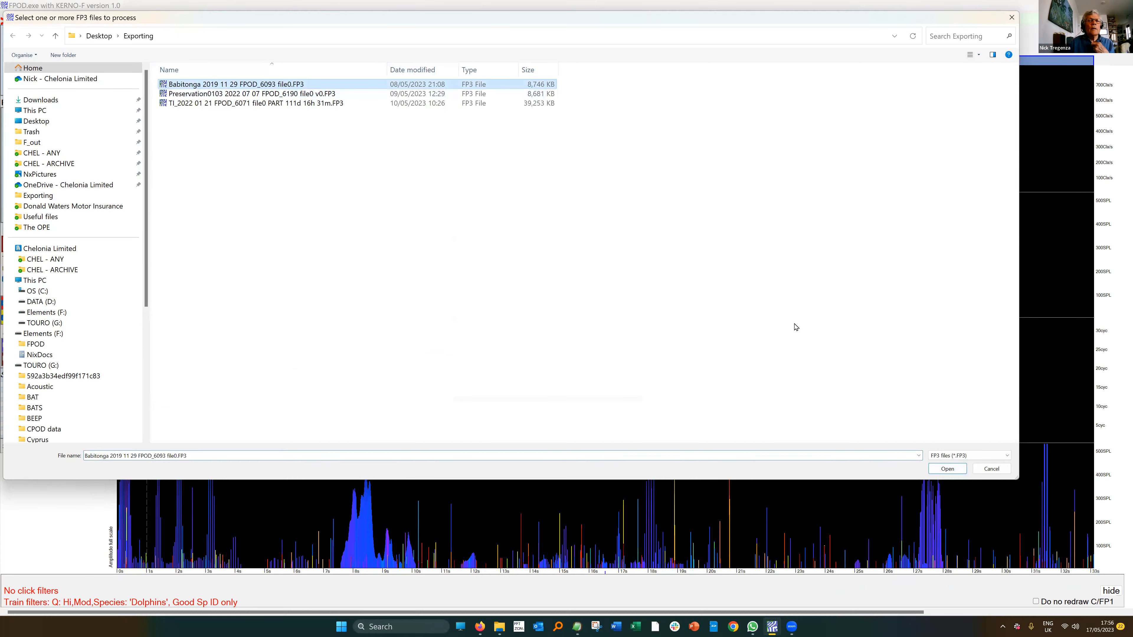
left_click(953, 469)
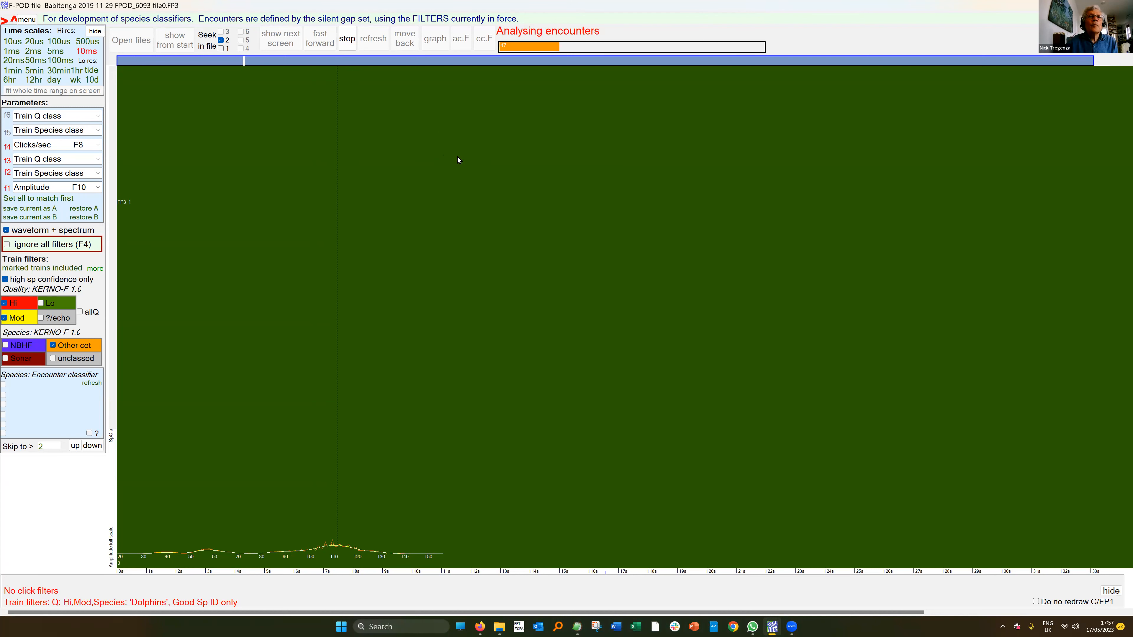
left_click(345, 44)
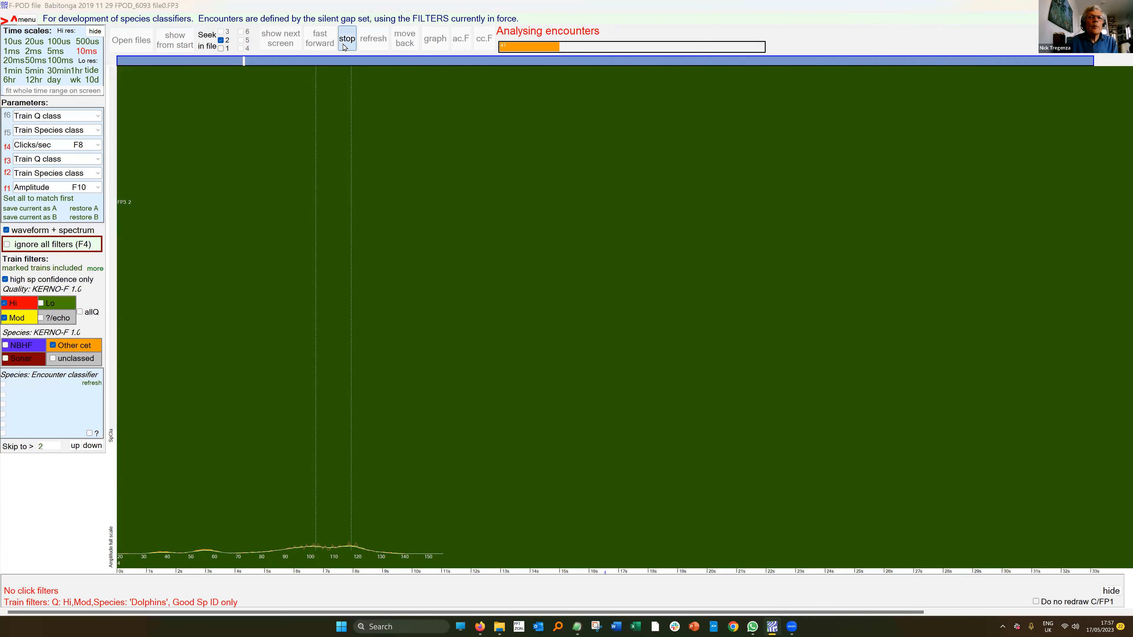
left_click(626, 350)
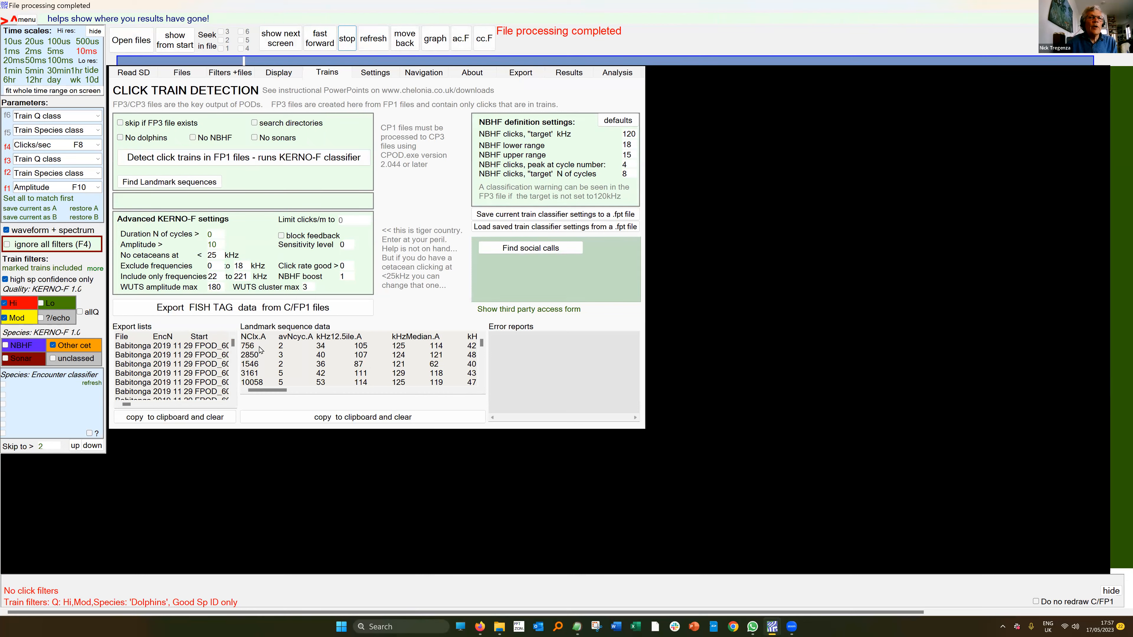
Step: Look at the feature sets offered for exporting data for third party analysis, and close that window
left_click(530, 74)
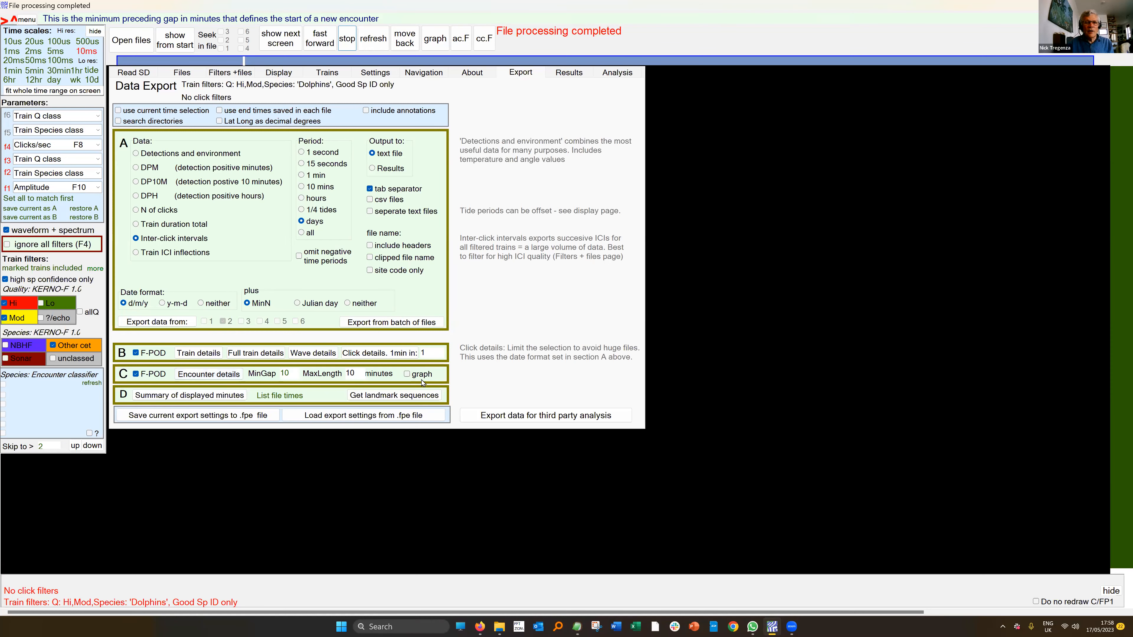
left_click(528, 419)
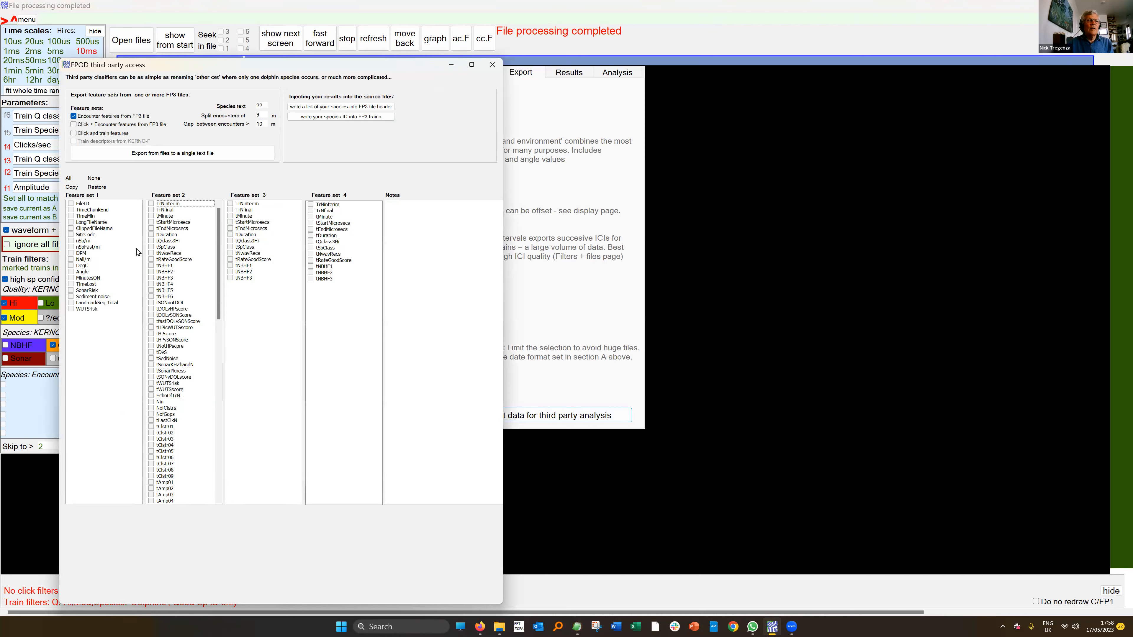
left_click(493, 65)
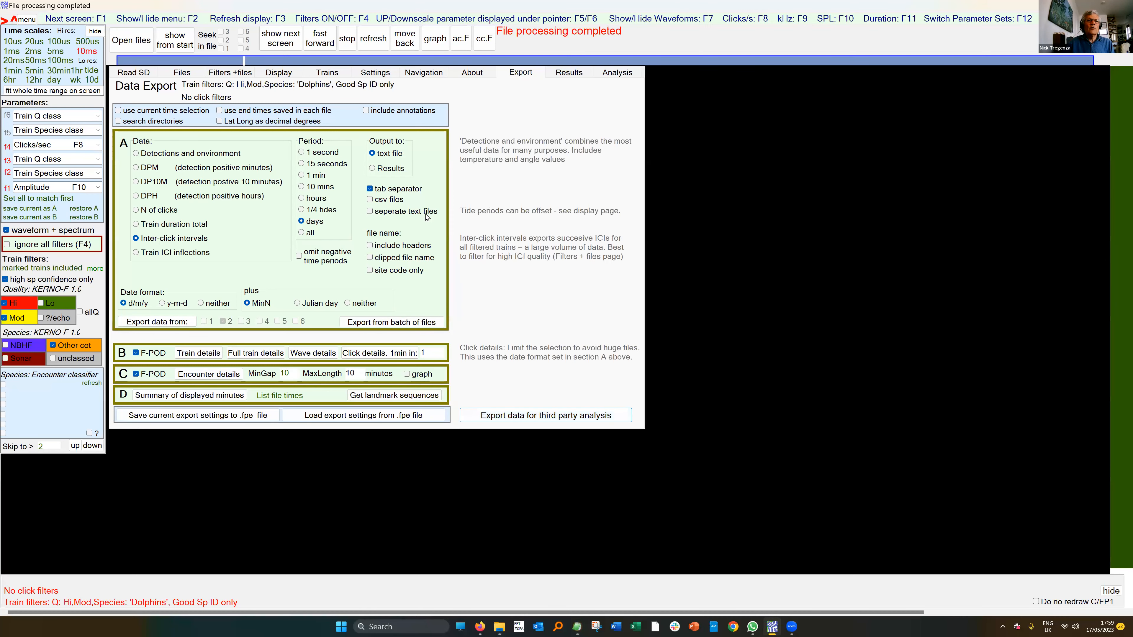
Step: Review the filter settings, data export options and results text, and bring up the OUTLINE.txt notes in EditPad Pro
left_click(241, 75)
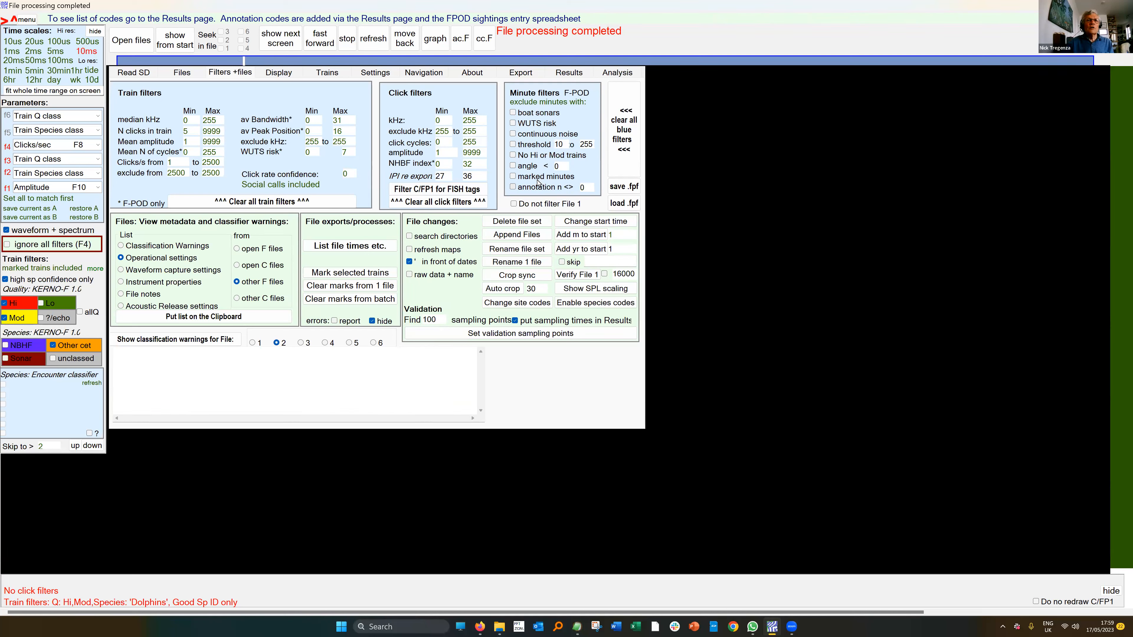
left_click(519, 74)
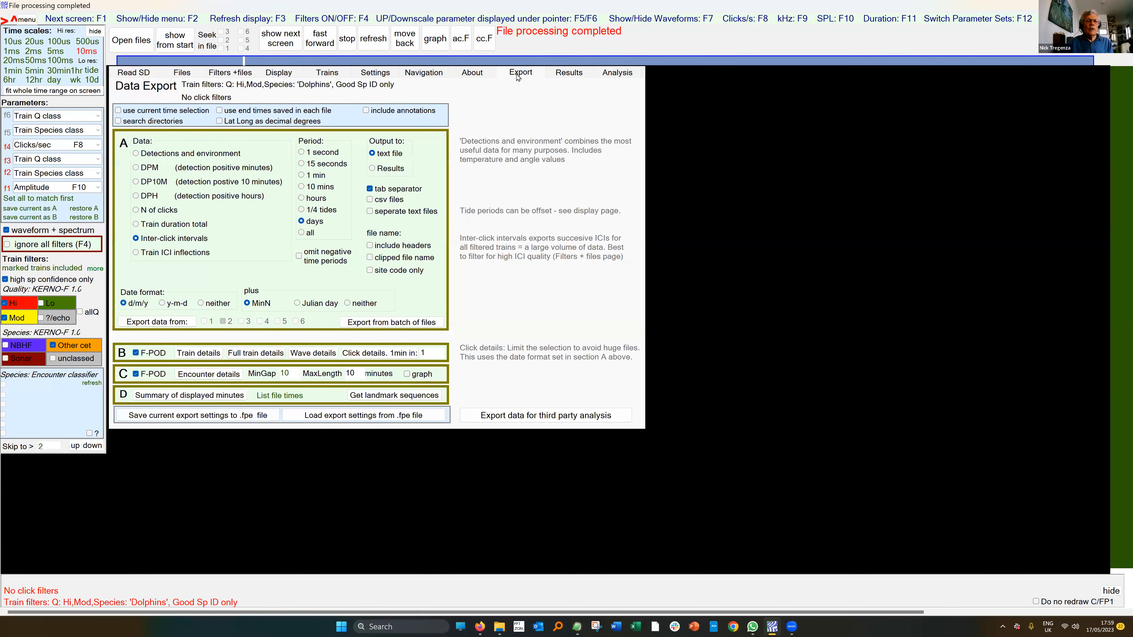
left_click(557, 74)
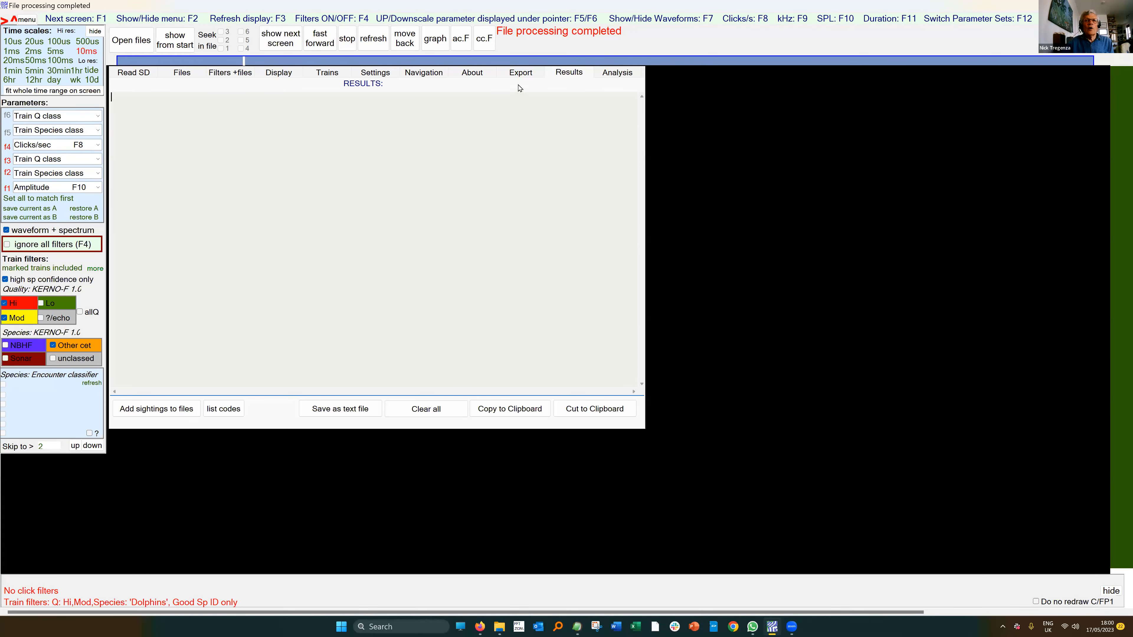
left_click(240, 73)
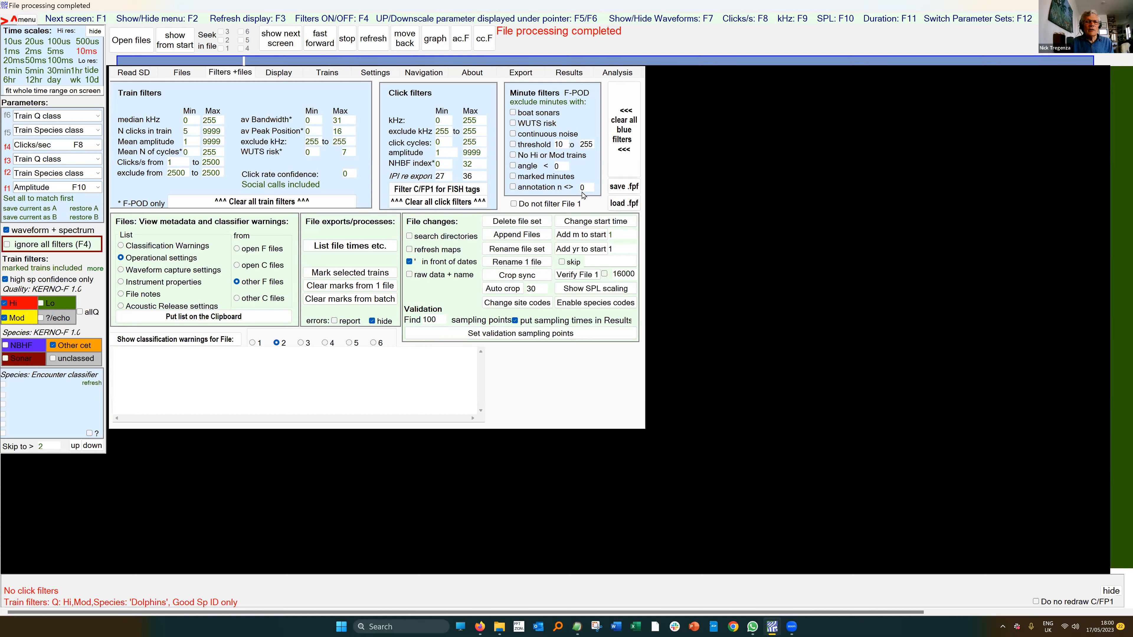
left_click(517, 73)
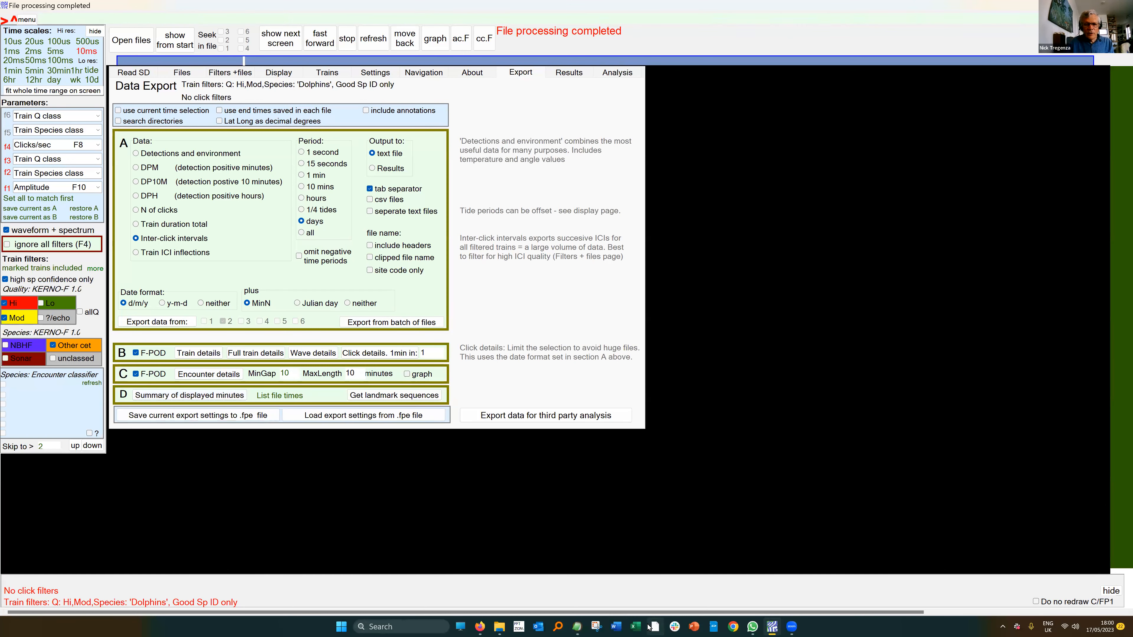
left_click(577, 627)
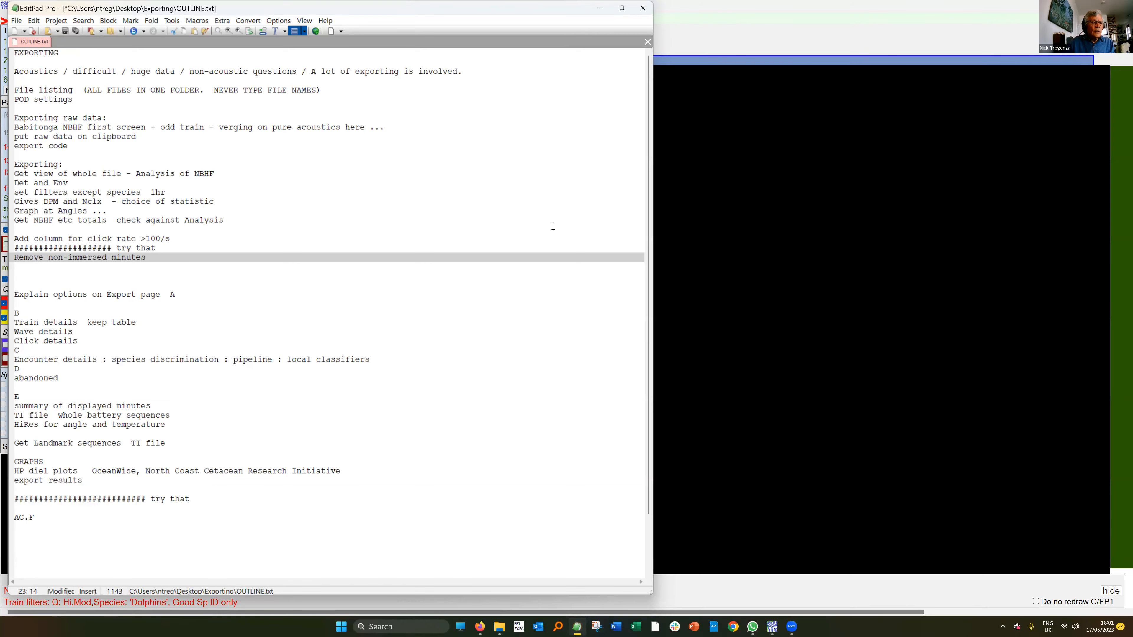
left_click(949, 473)
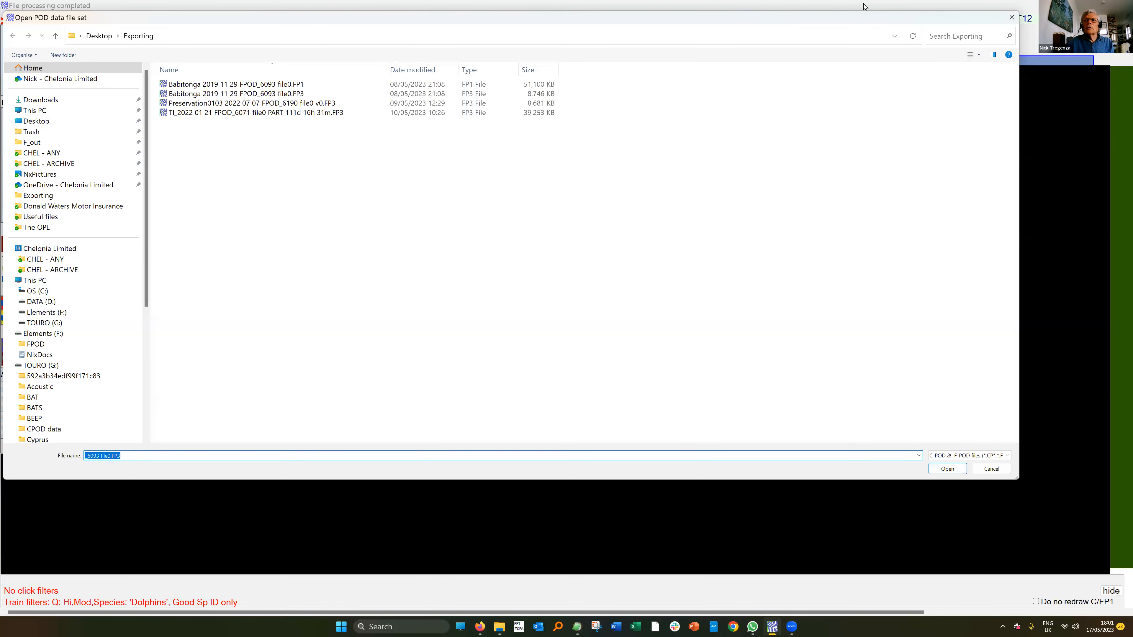
left_click_drag(869, 23, 781, 47)
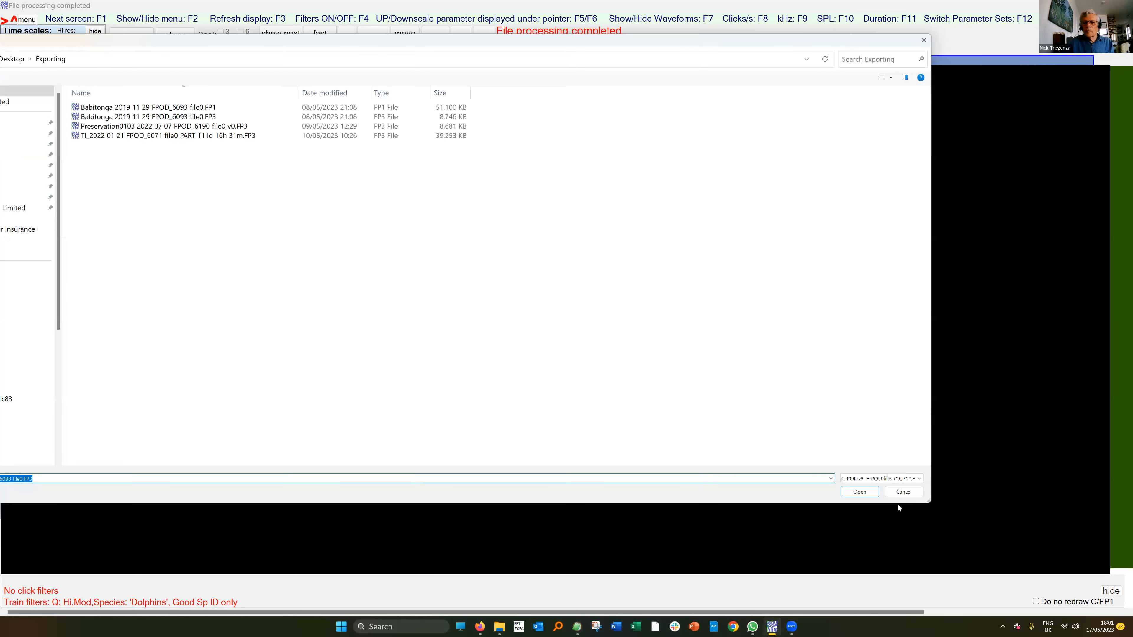
left_click(901, 492)
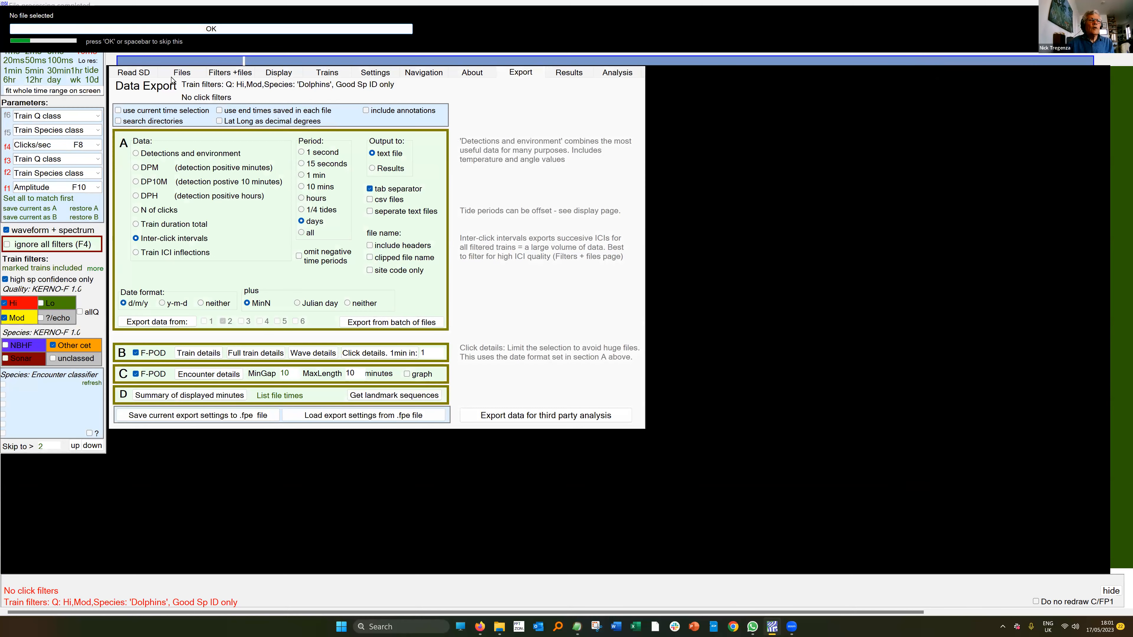
Step: Open the Babitonga 2019 11 29 FPOD_6093 file0.FP1 file set
left_click(181, 73)
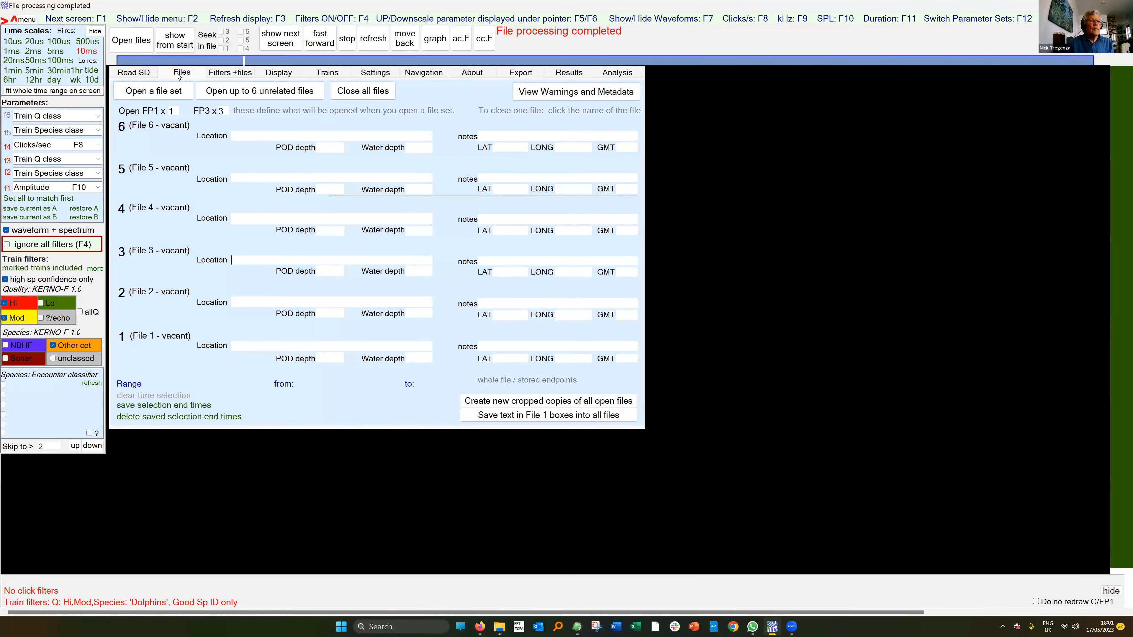
left_click(170, 97)
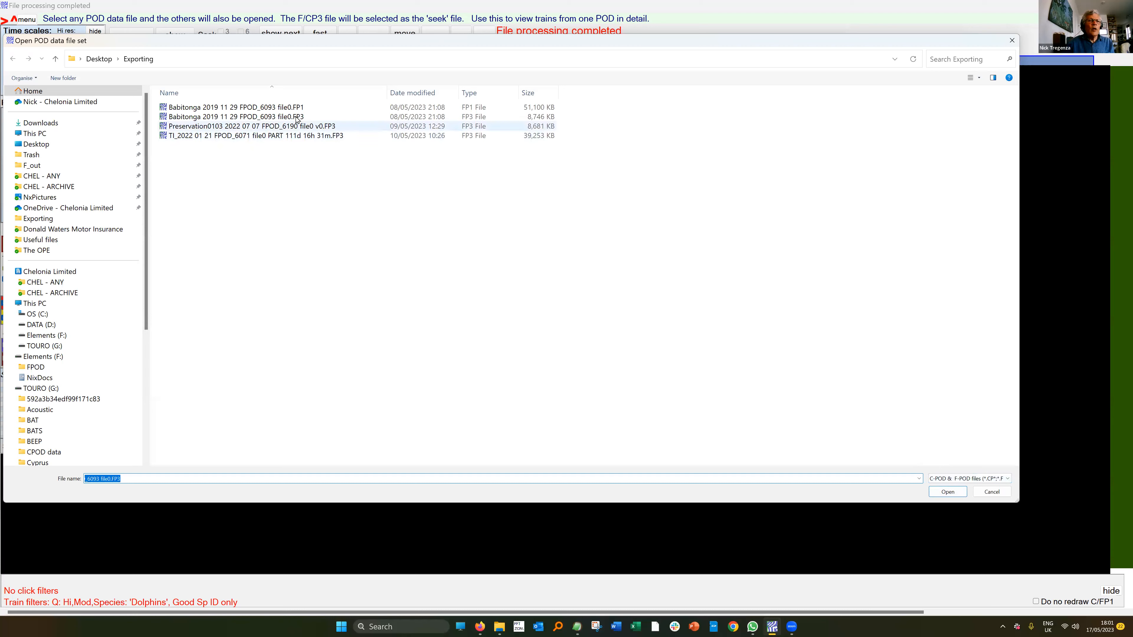
double_click(272, 107)
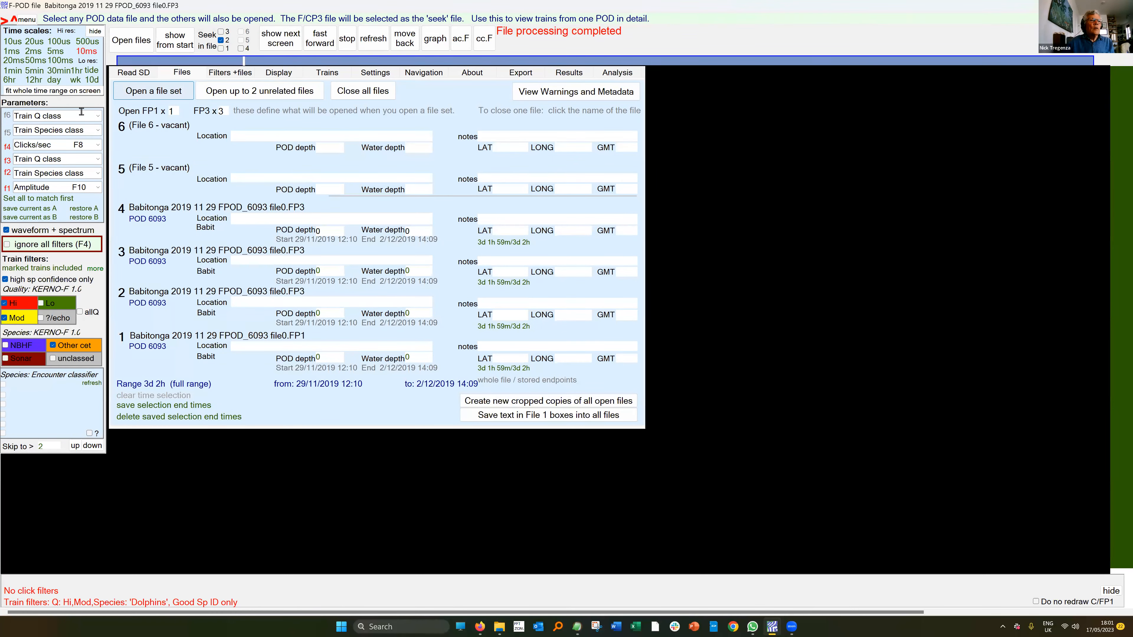
Step: Fit the whole time range on screen, set the f1 parameter to Battery levels and display the data from the start
left_click(70, 91)
left_click(98, 191)
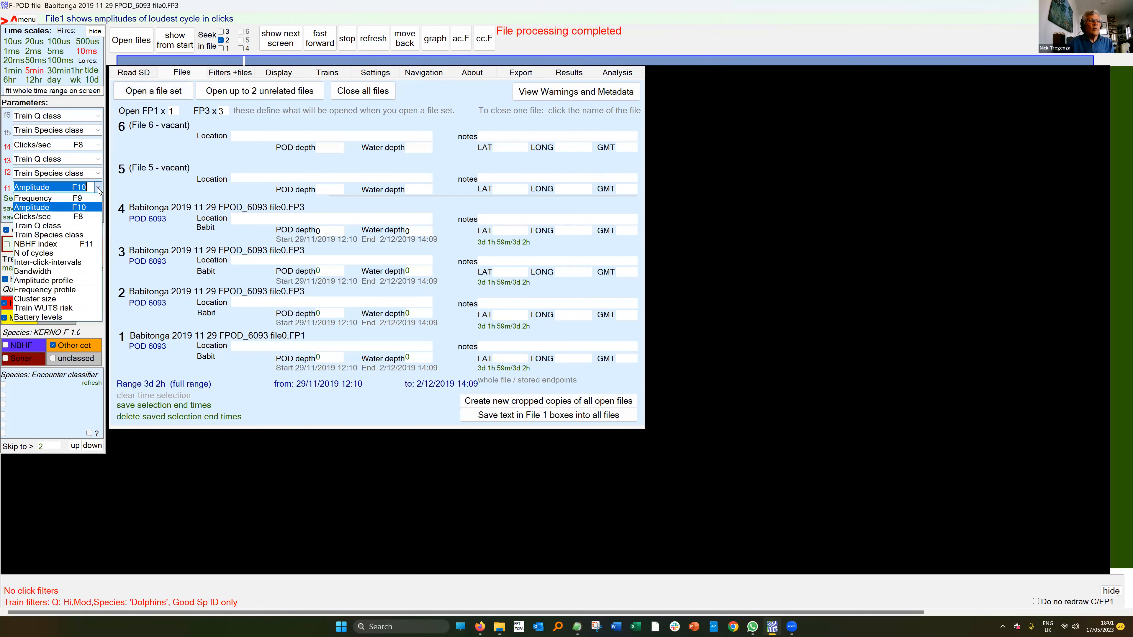
left_click(76, 321)
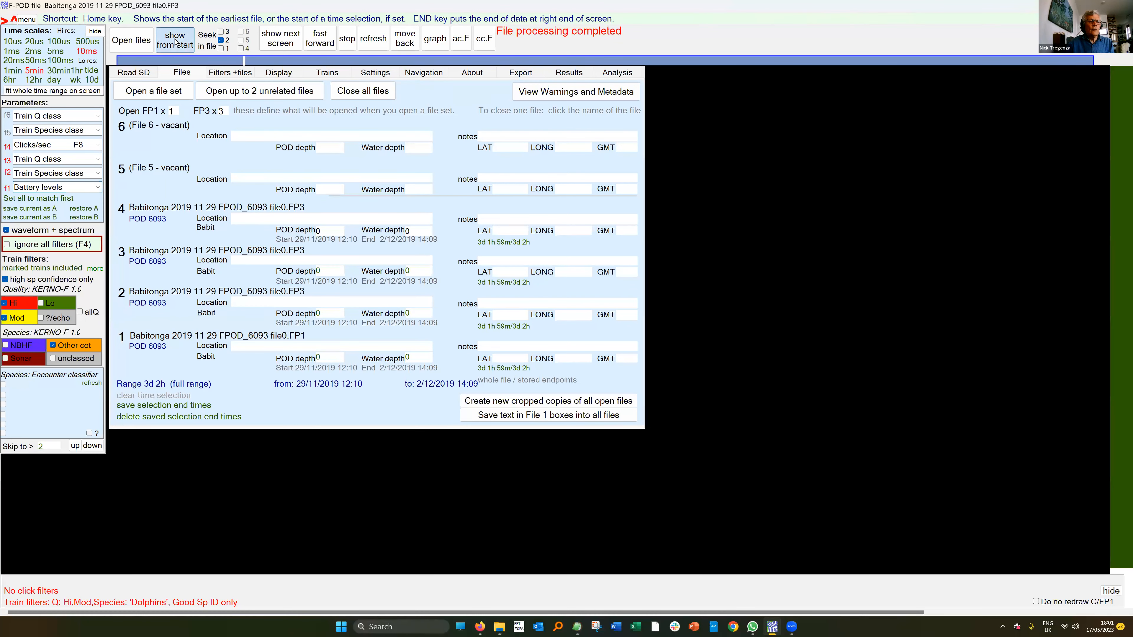
left_click(176, 42)
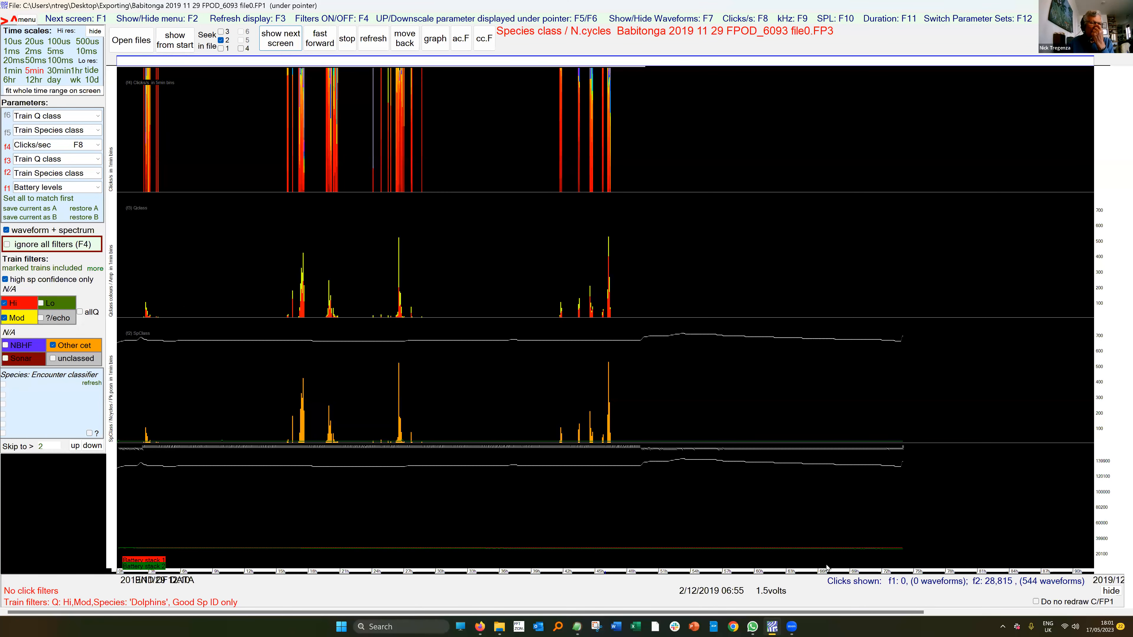
key("F2")
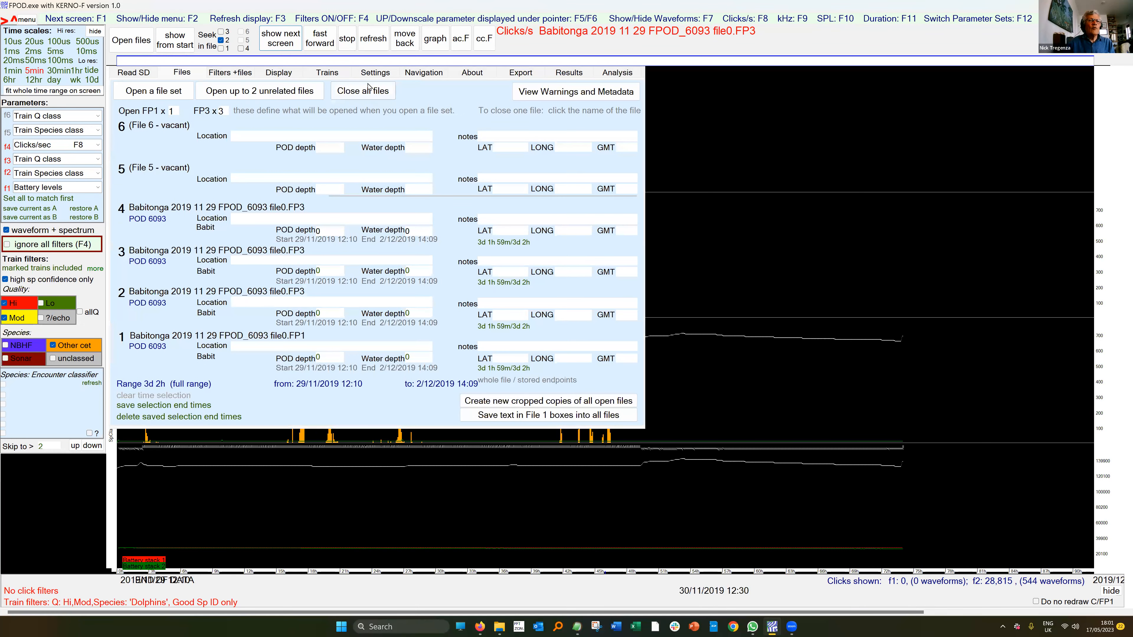
left_click(368, 90)
left_click(250, 94)
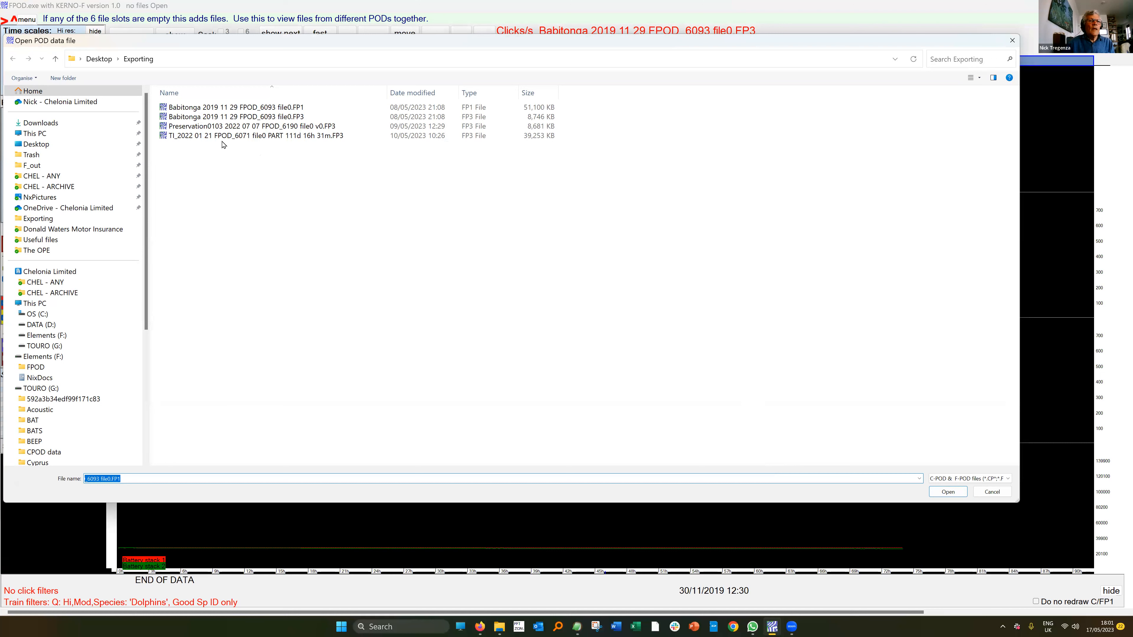
left_click(231, 127)
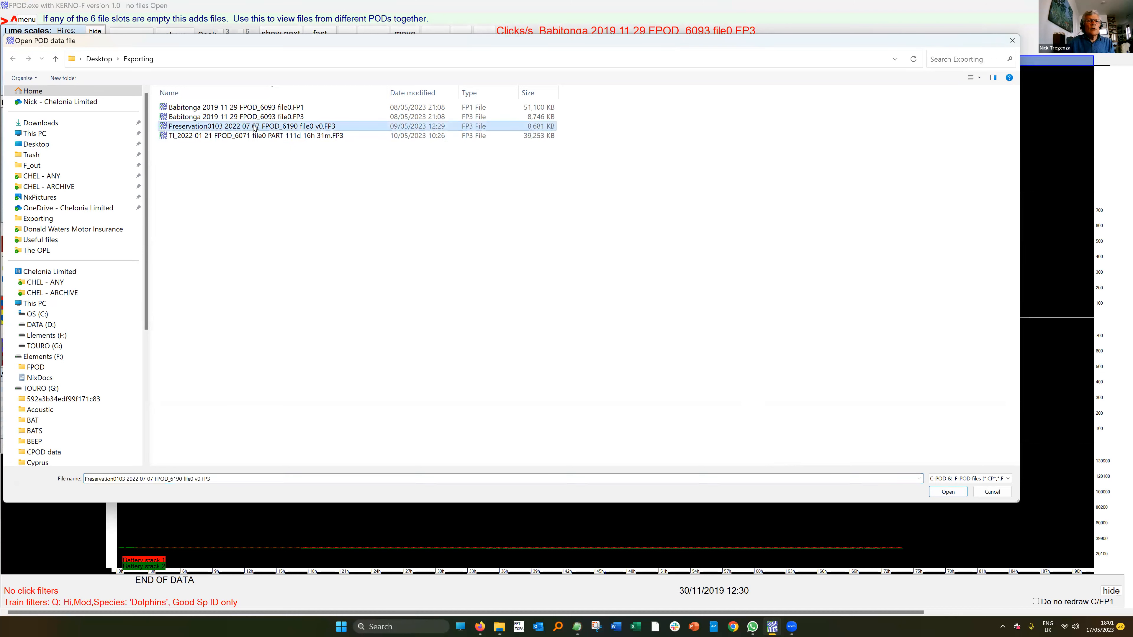
left_click(949, 493)
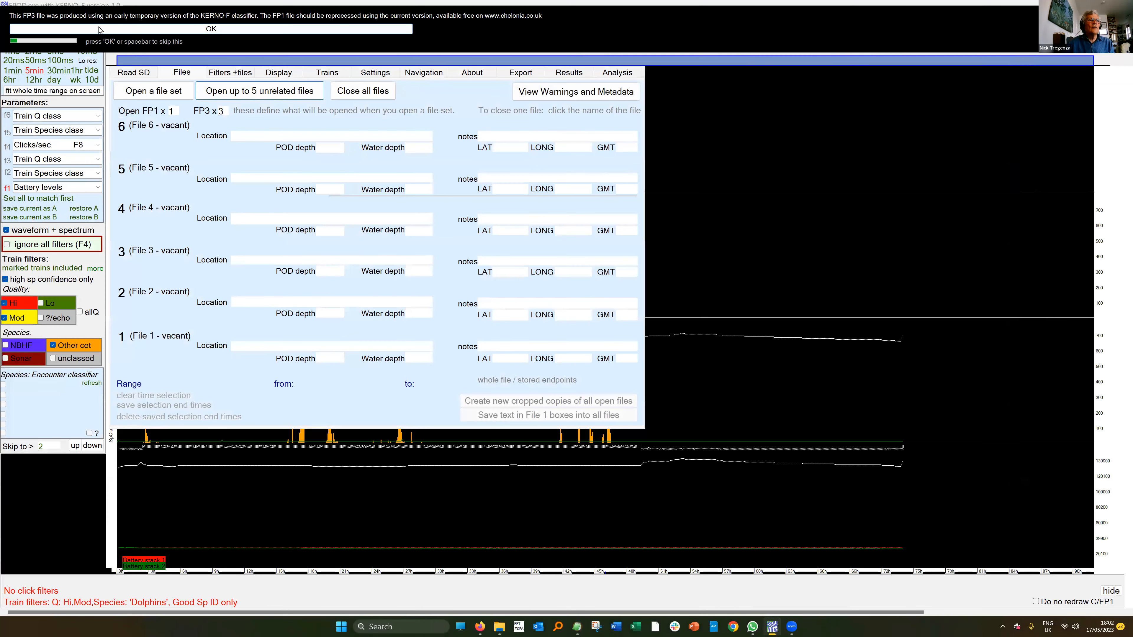
left_click(99, 29)
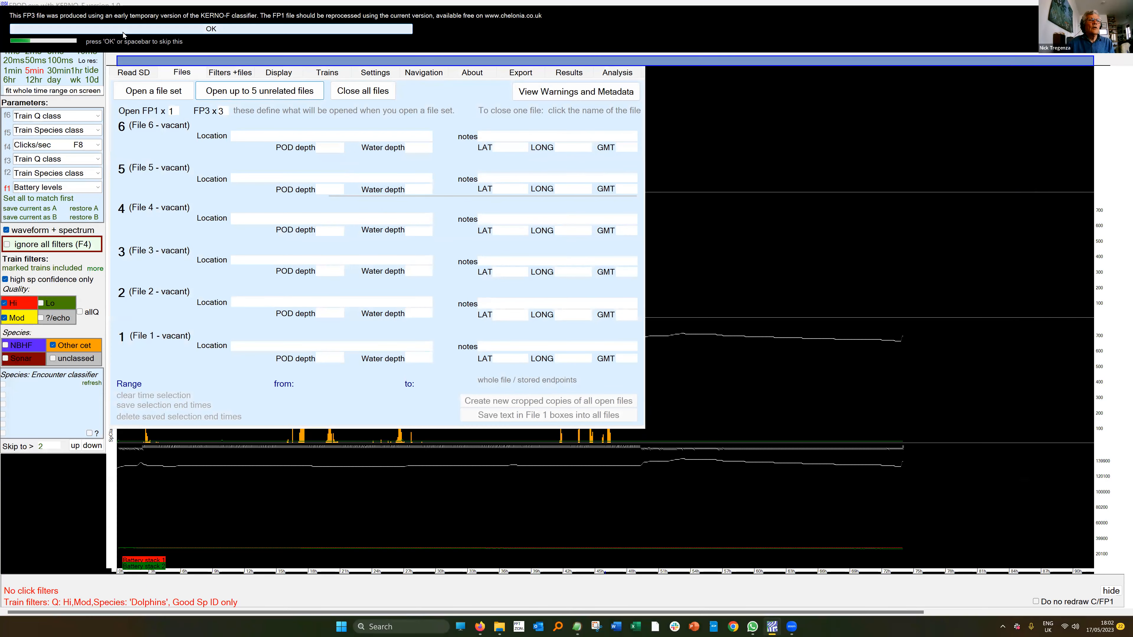
Step: Plot the Preservation0103 file's battery levels over its whole time range from the start
left_click(45, 91)
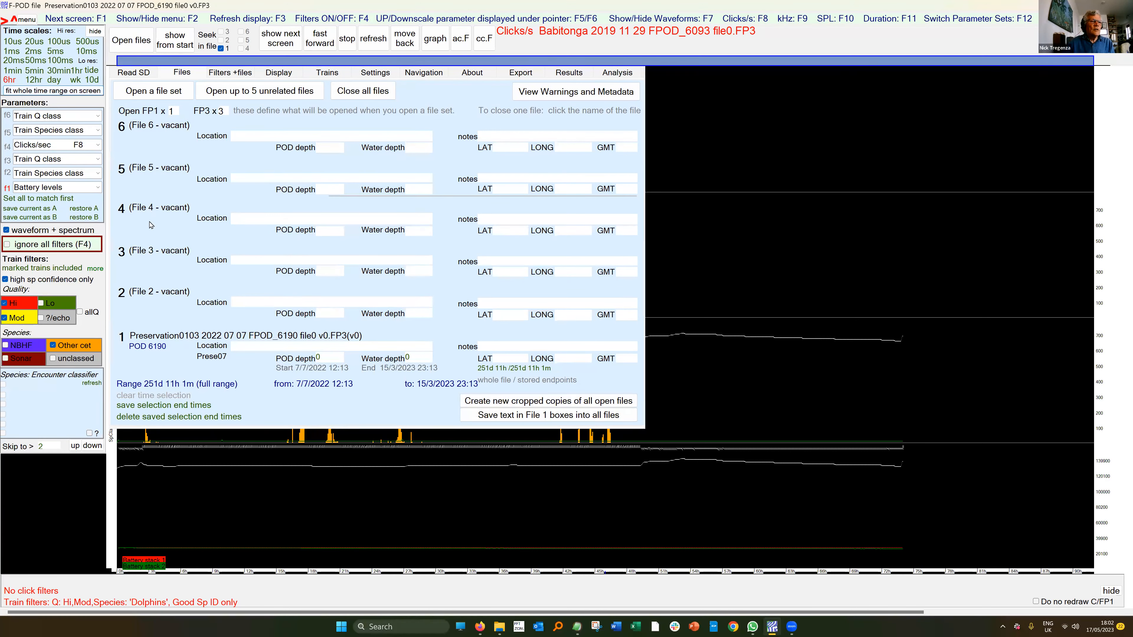
left_click(180, 43)
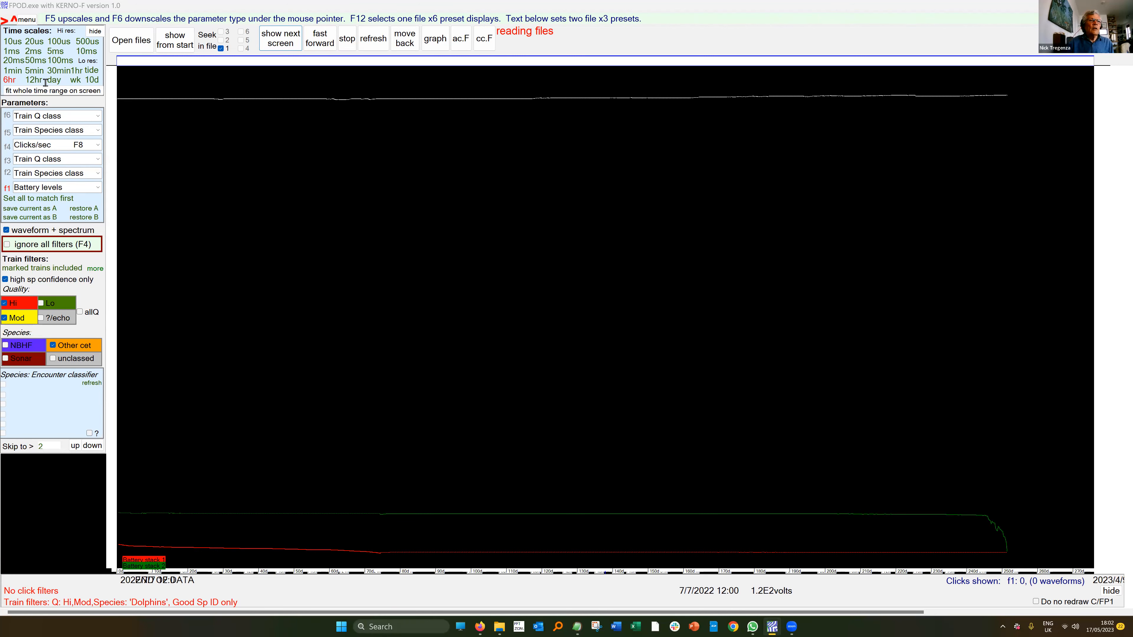
Step: Show the next screen from the file's start at the 100 ms time scale with NBHF trains included, and cancel the waveform and spectrum view
left_click(52, 60)
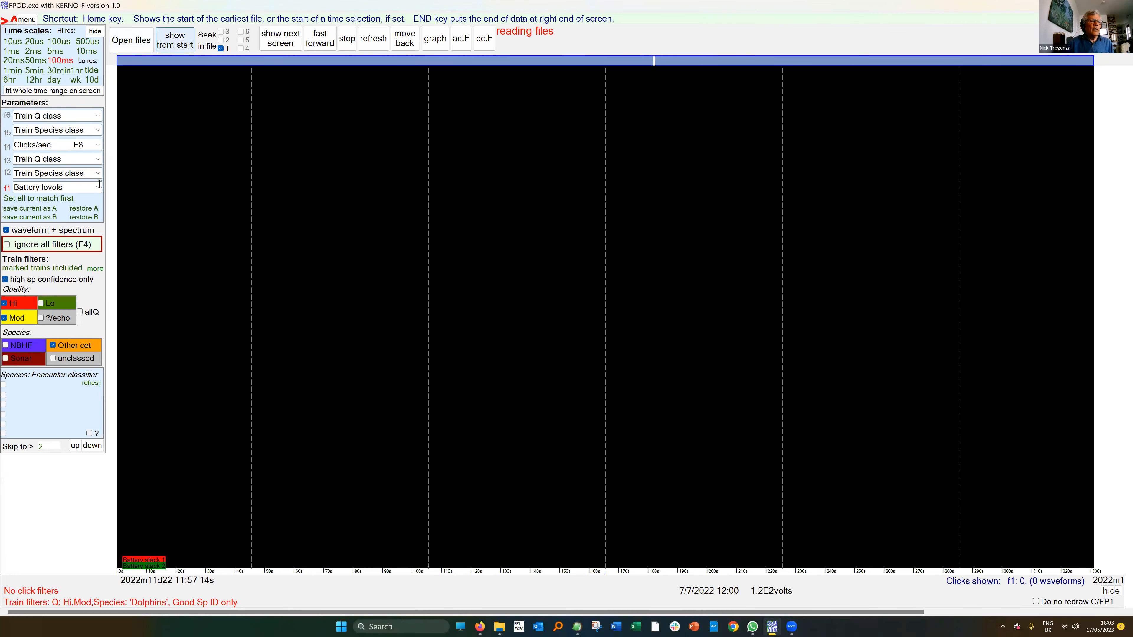
left_click(6, 344)
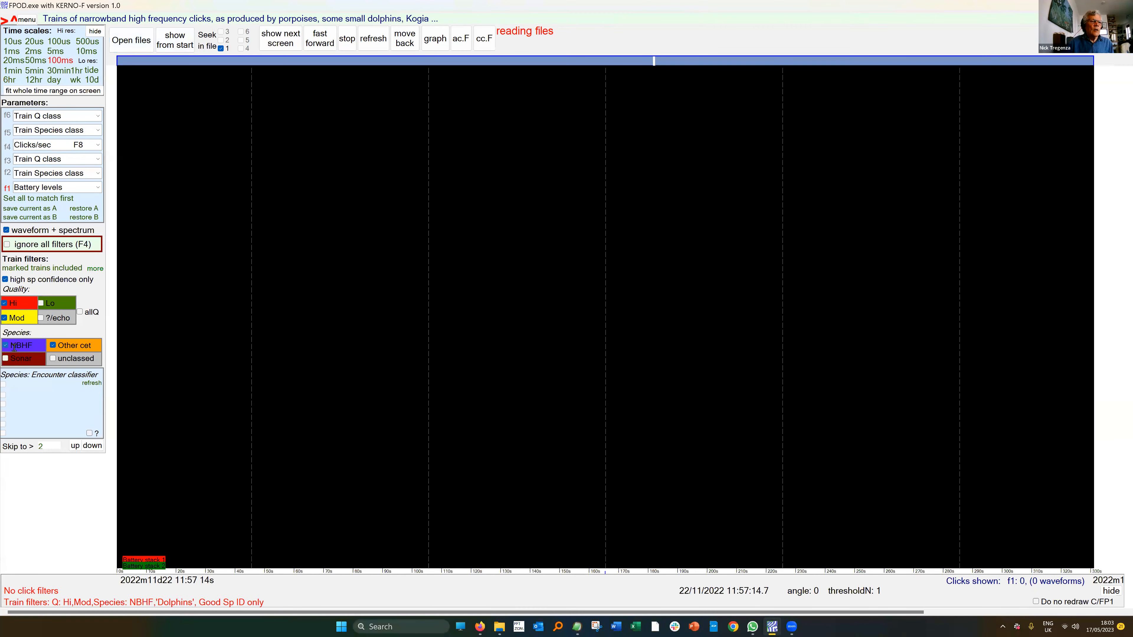
left_click(191, 38)
left_click(280, 40)
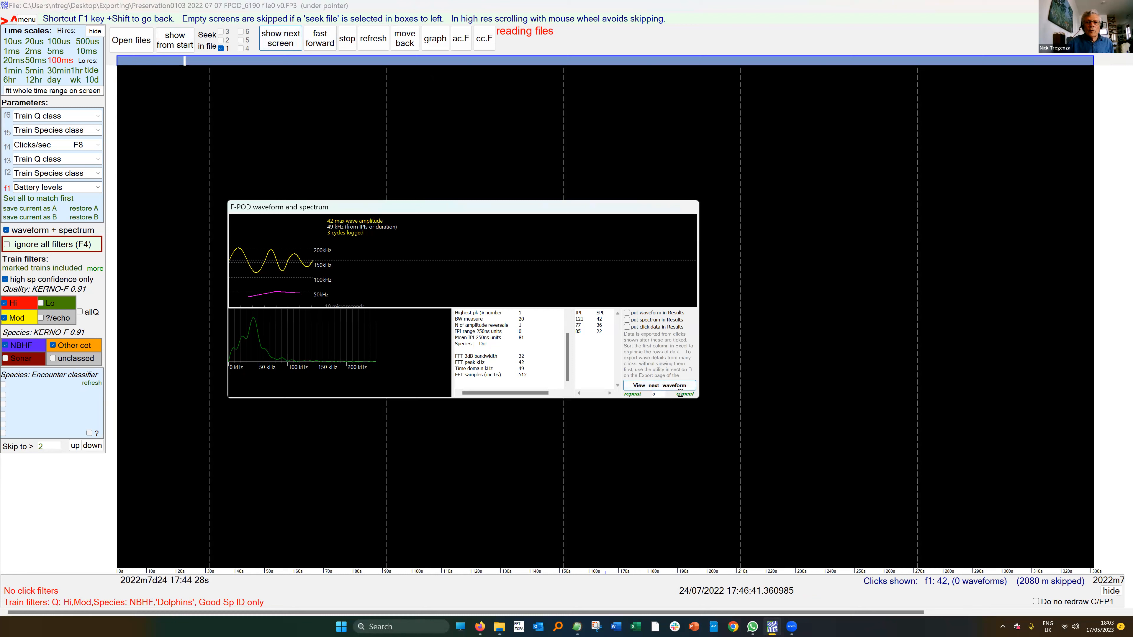
left_click(679, 392)
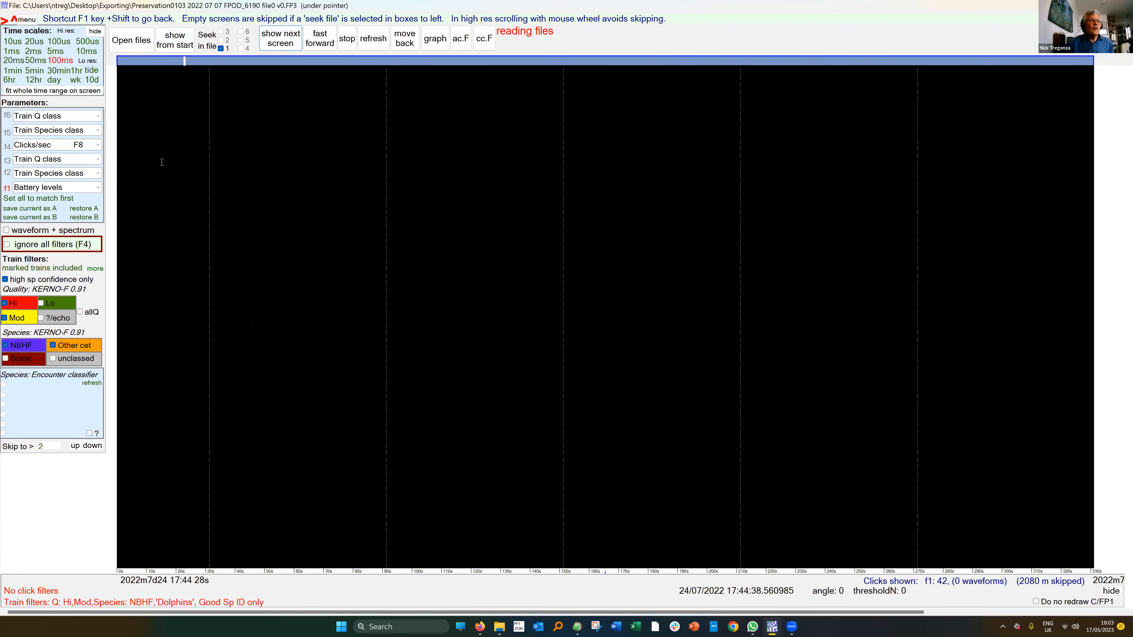
Step: Advance through the following screens of data and change the f1 parameter from Battery levels to Amplitude
left_click(284, 39)
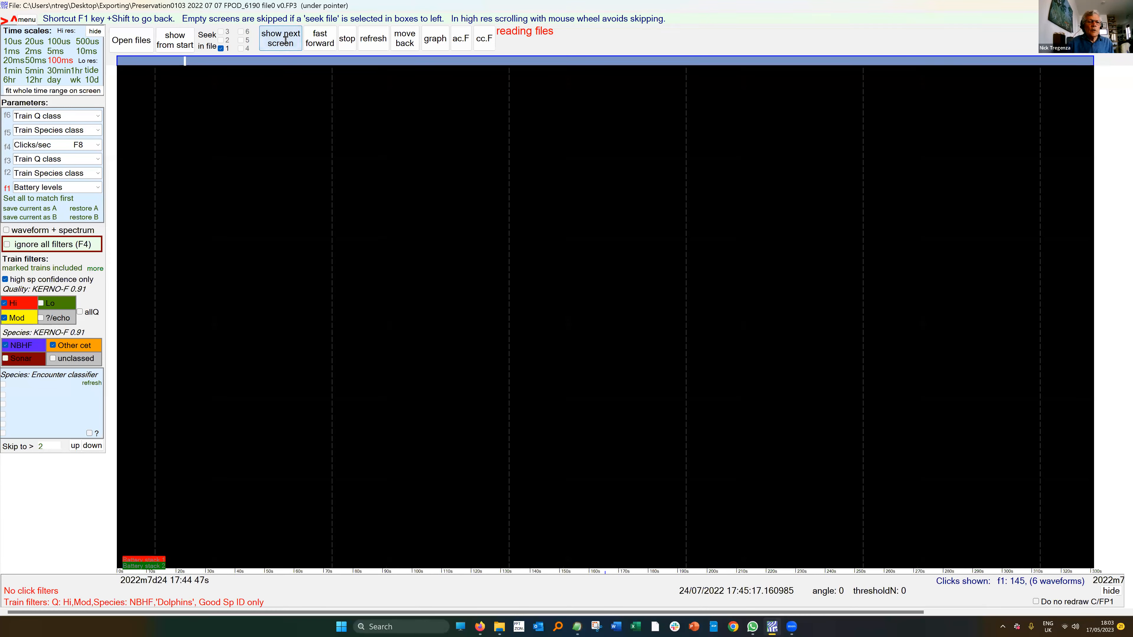
left_click(286, 39)
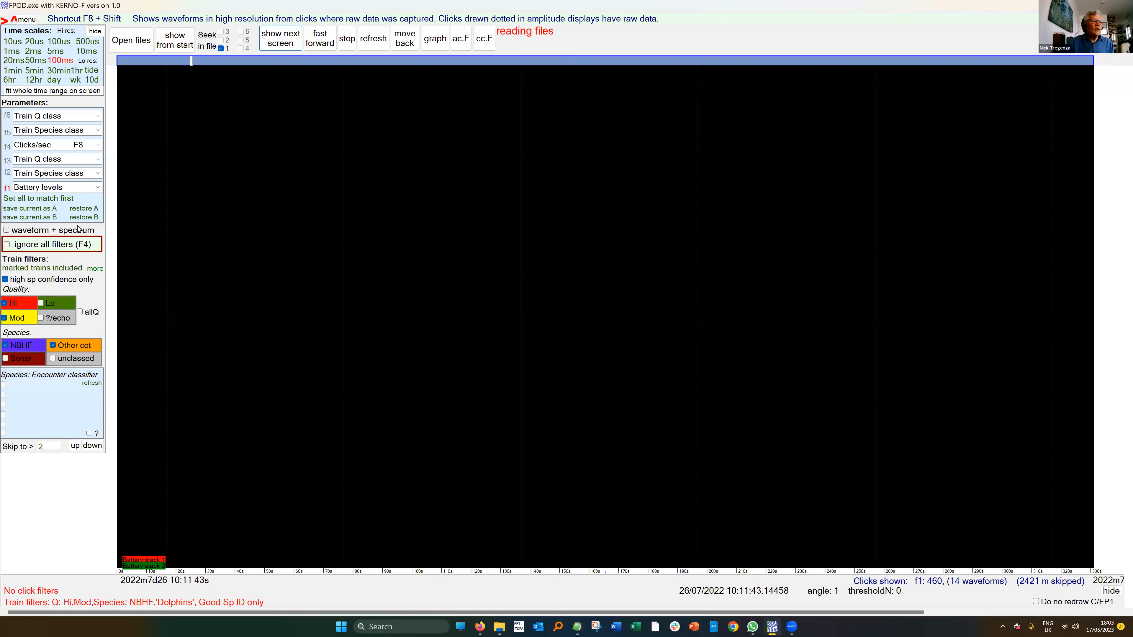
left_click(98, 187)
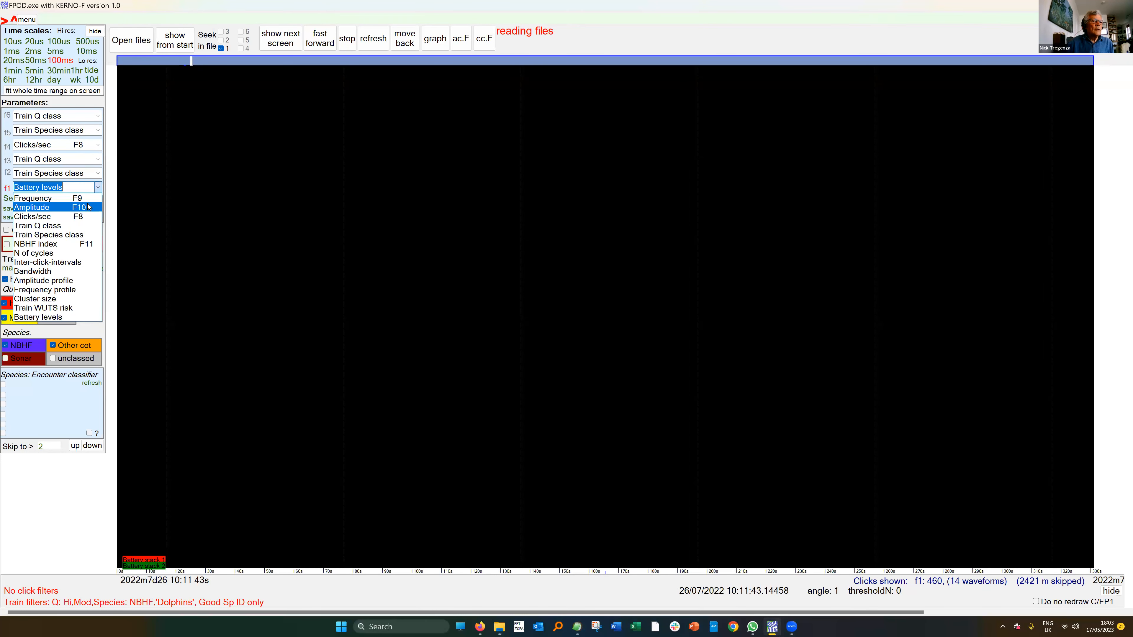
left_click(89, 206)
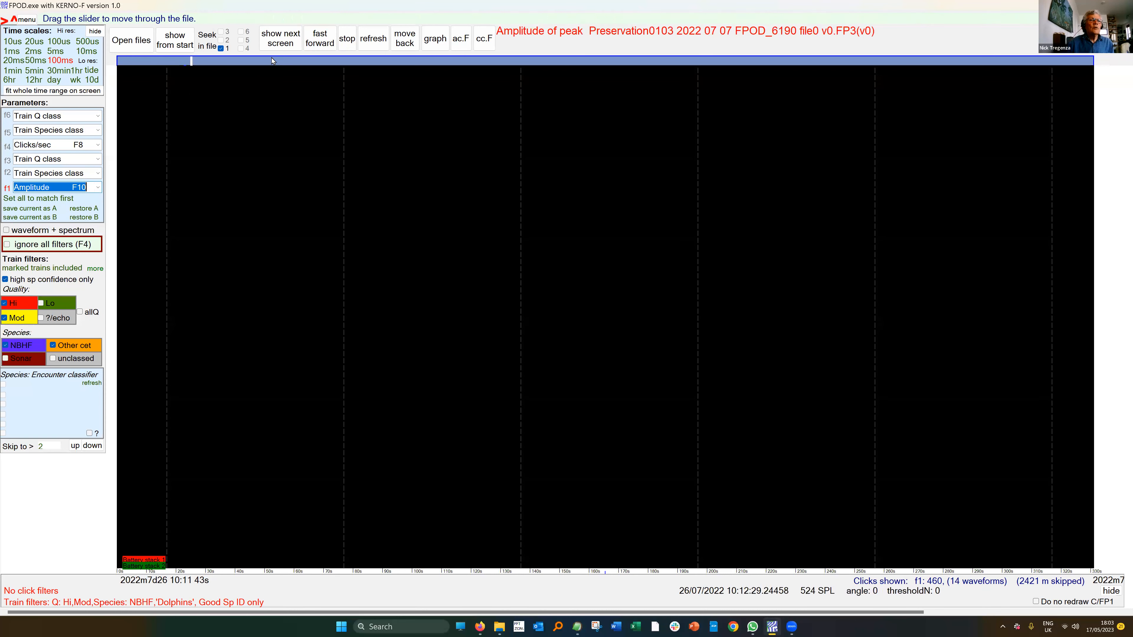
left_click(276, 48)
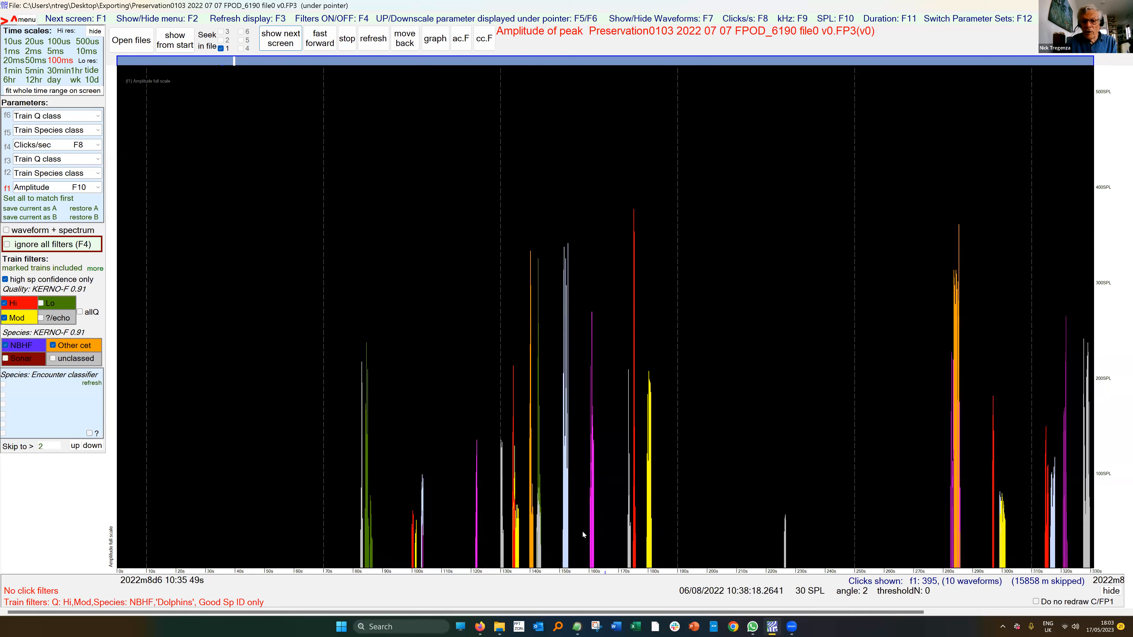
Step: Examine the click trains near 10:40:33 on 06/08/2022 at finer time scales, and return to the 50 ms scale
left_click(935, 540)
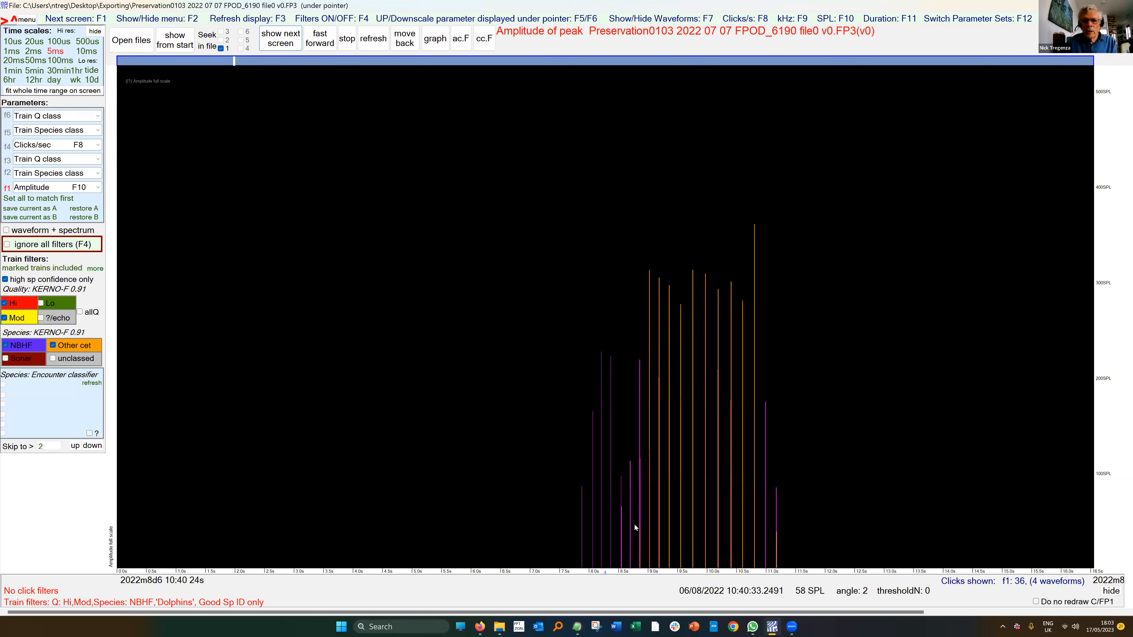
left_click(648, 547)
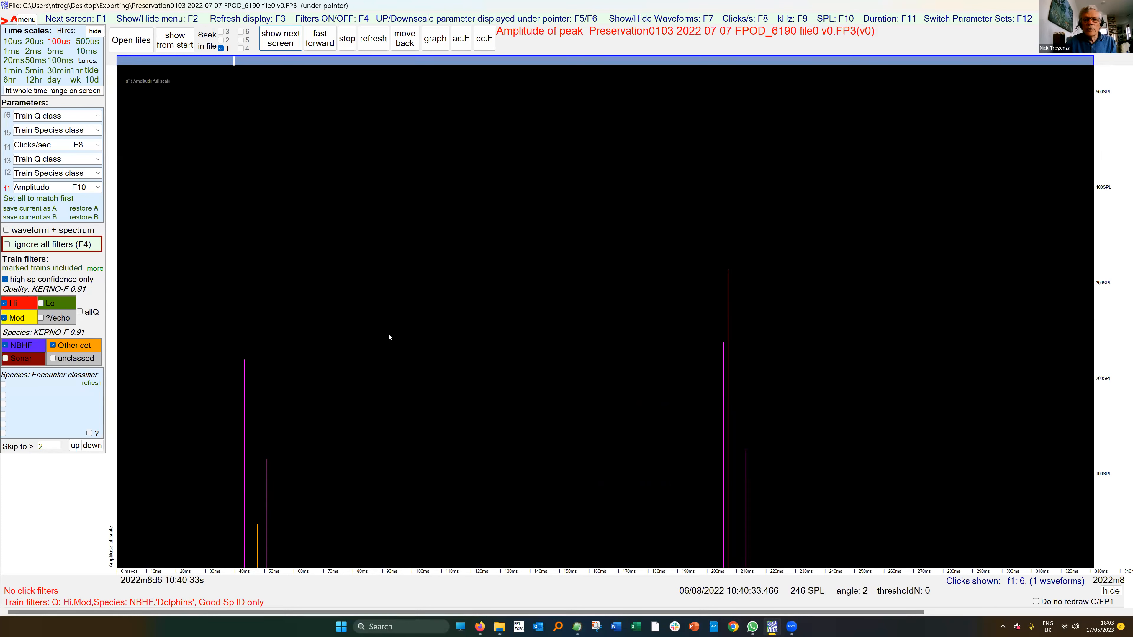
key("Up")
key("Up")
key("Up")
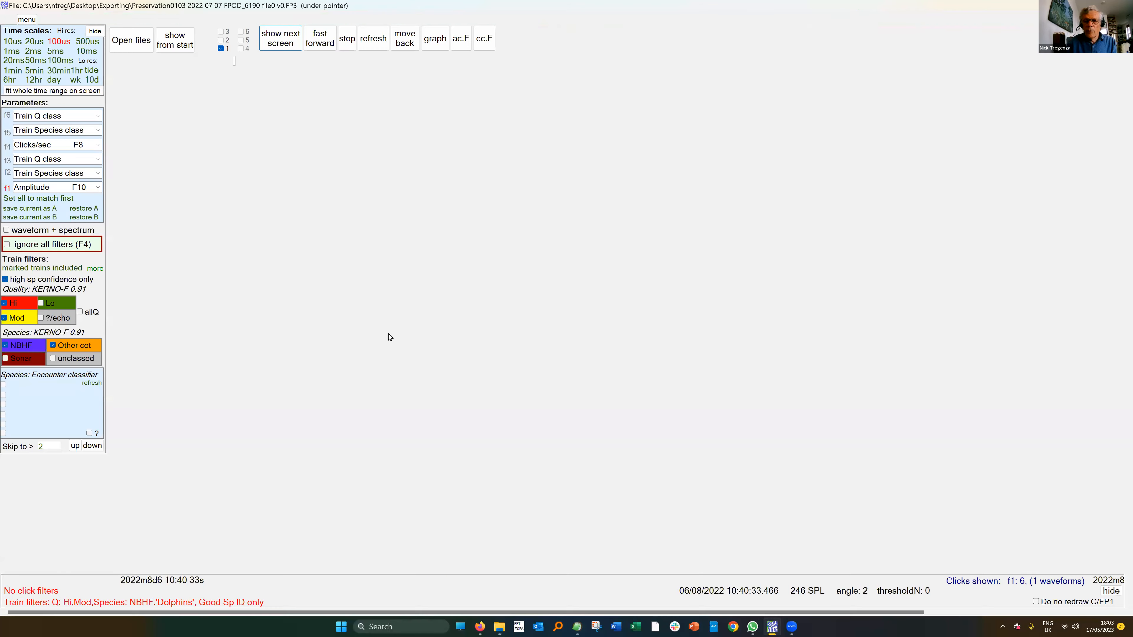
key("Up")
key("Up")
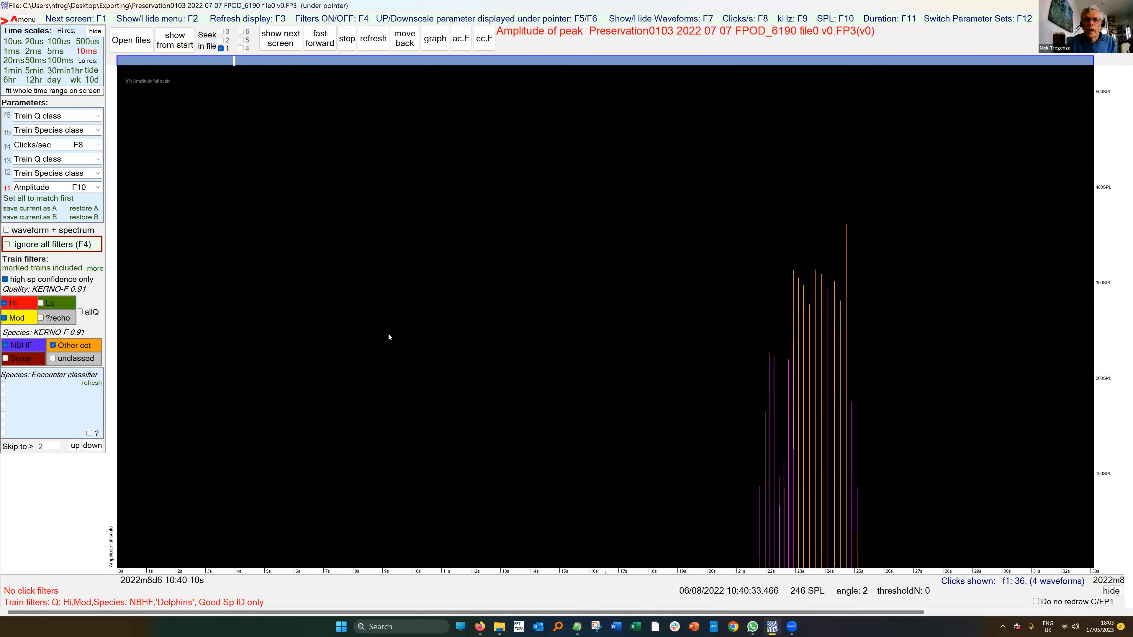
key("Up")
key("Up")
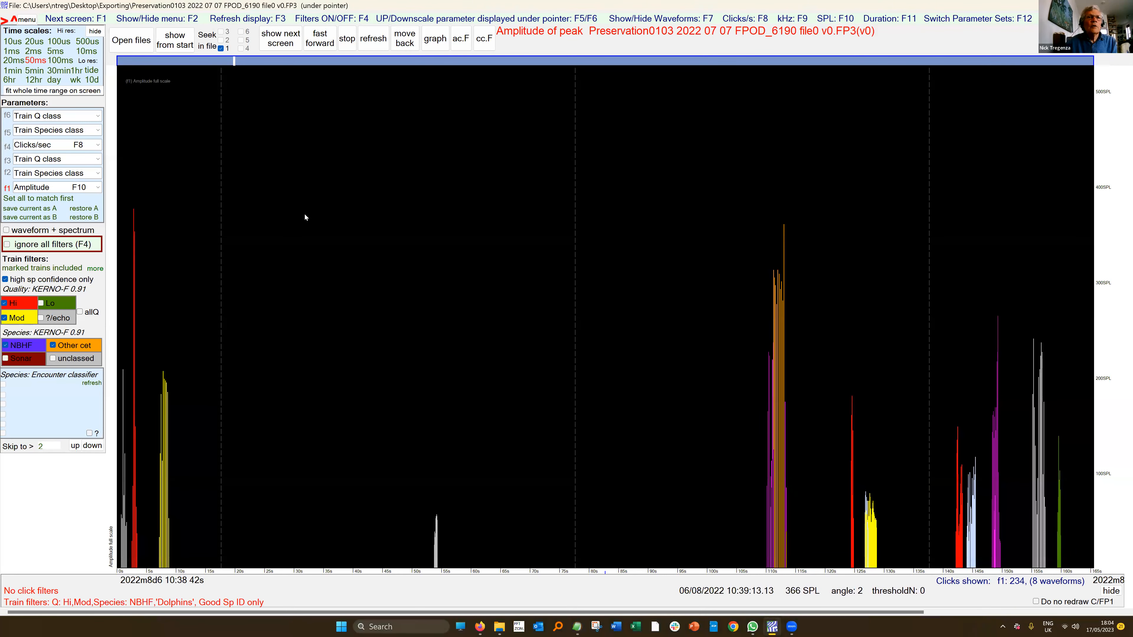
Step: Copy the summary of displayed minutes for the Preservation0103 file from the data export options, and start Microsoft Excel
key("F2")
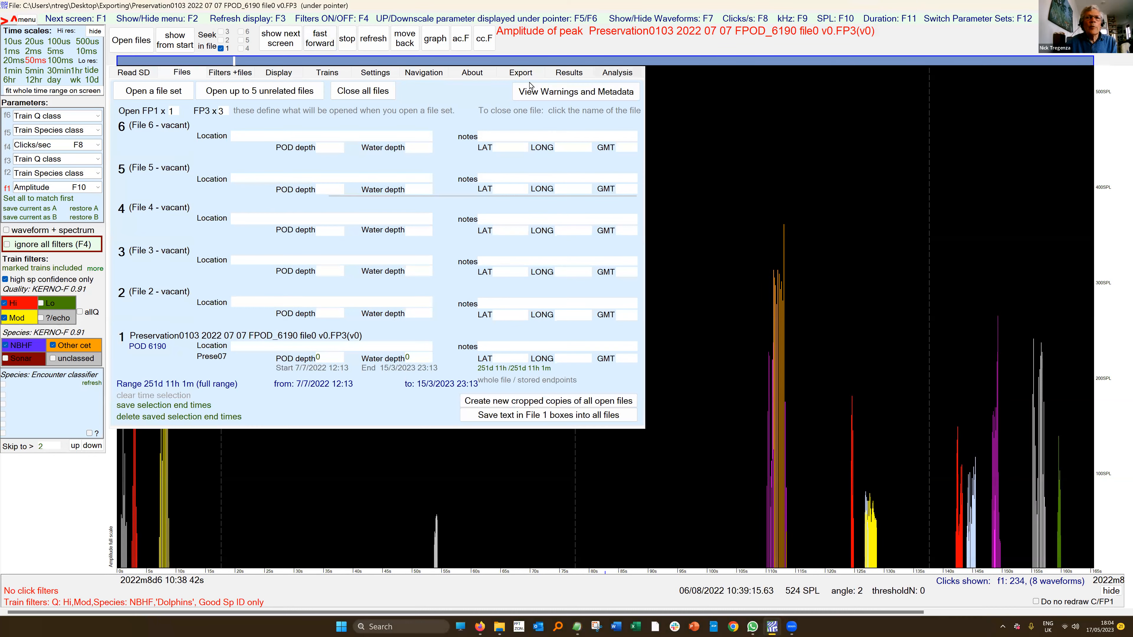
left_click(528, 76)
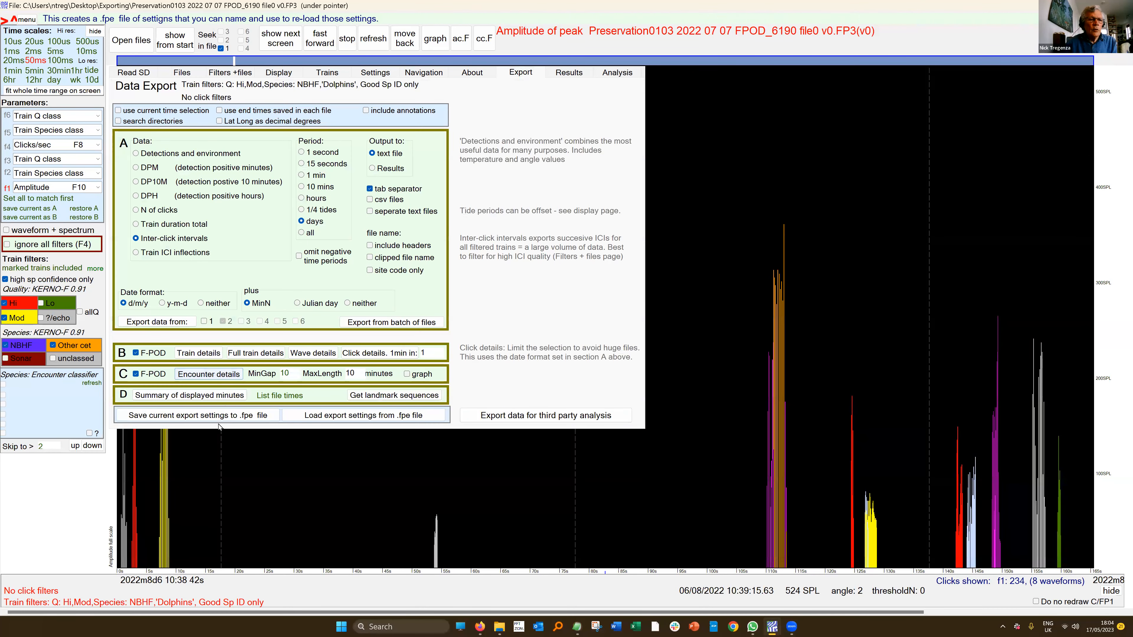
left_click(192, 396)
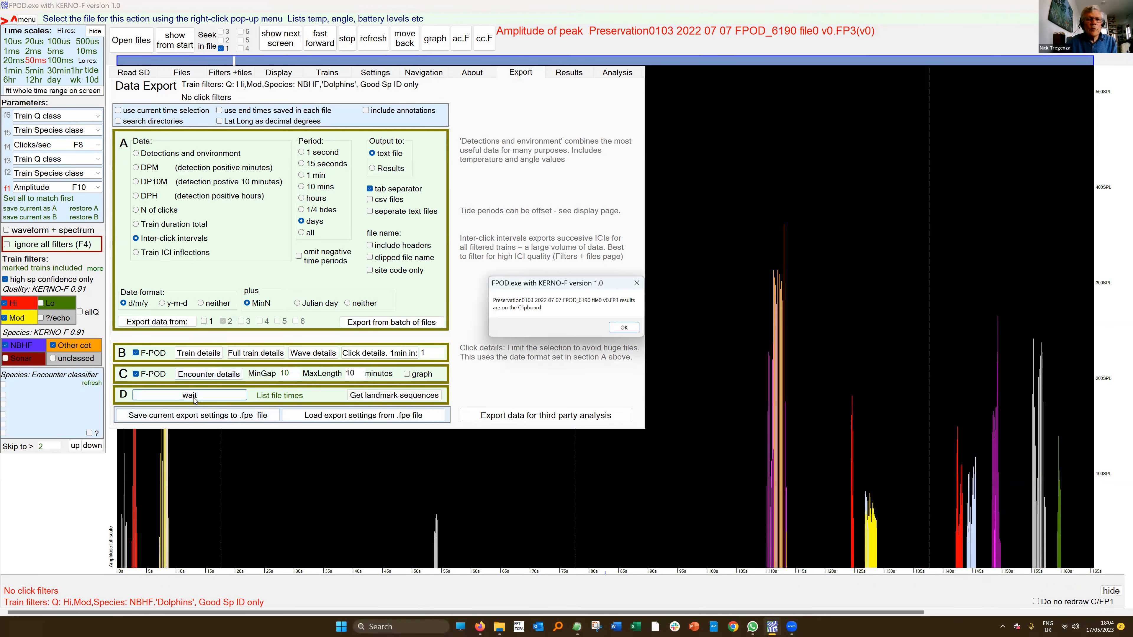
left_click(623, 328)
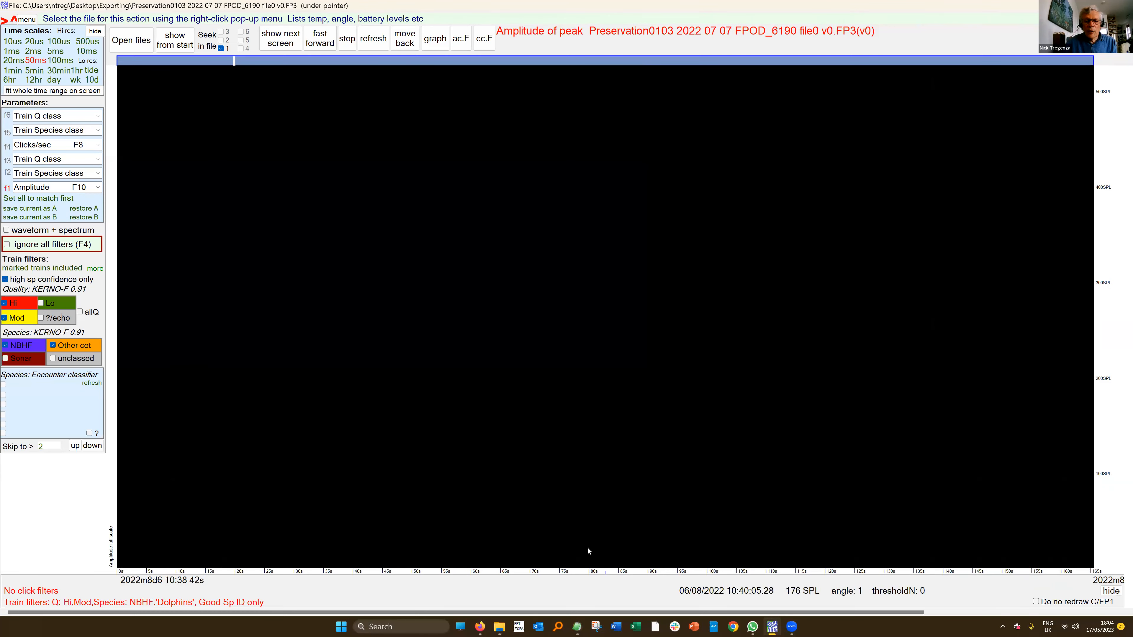
left_click(637, 627)
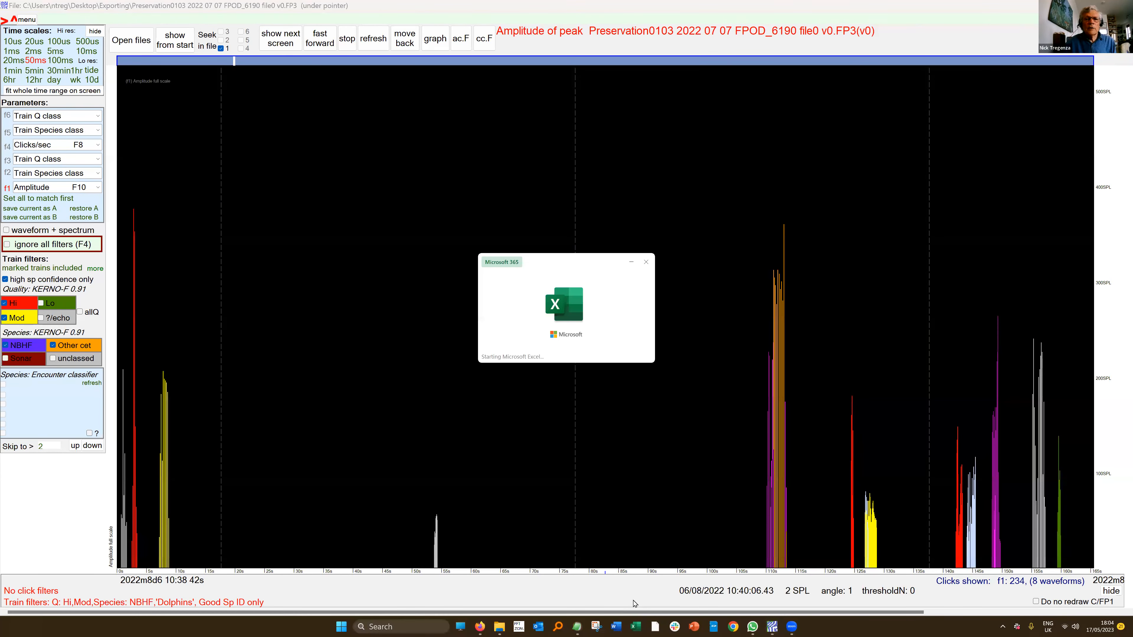
Step: Paste the copied summary of displayed minutes into the blank workbook starting at cell A1, and return to F-POD
left_click(627, 590)
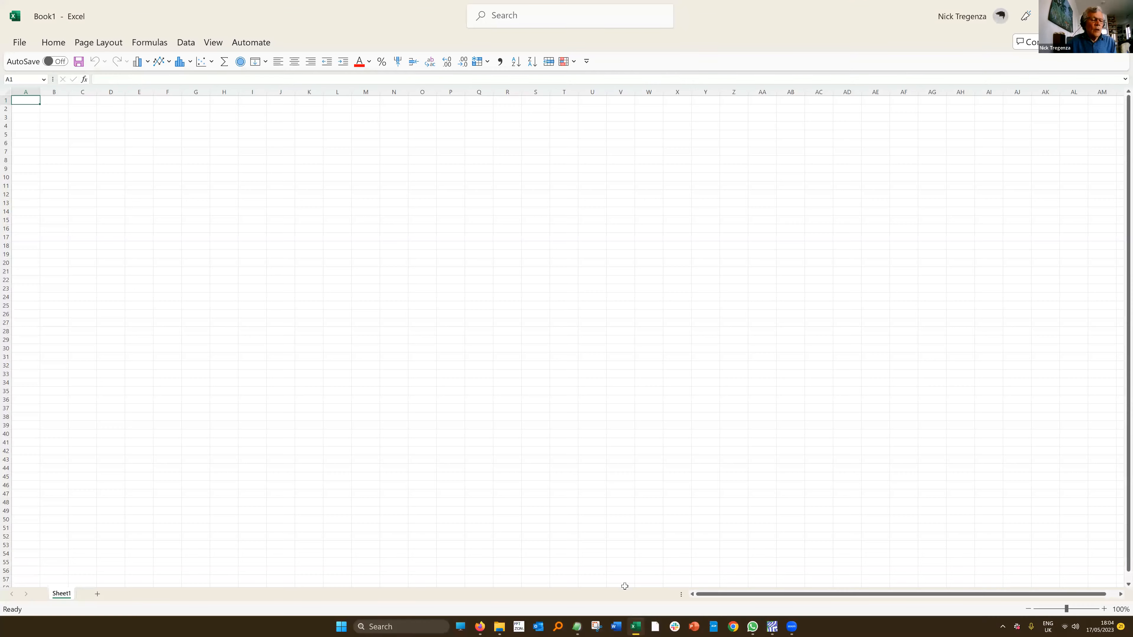
key("ctrl+v")
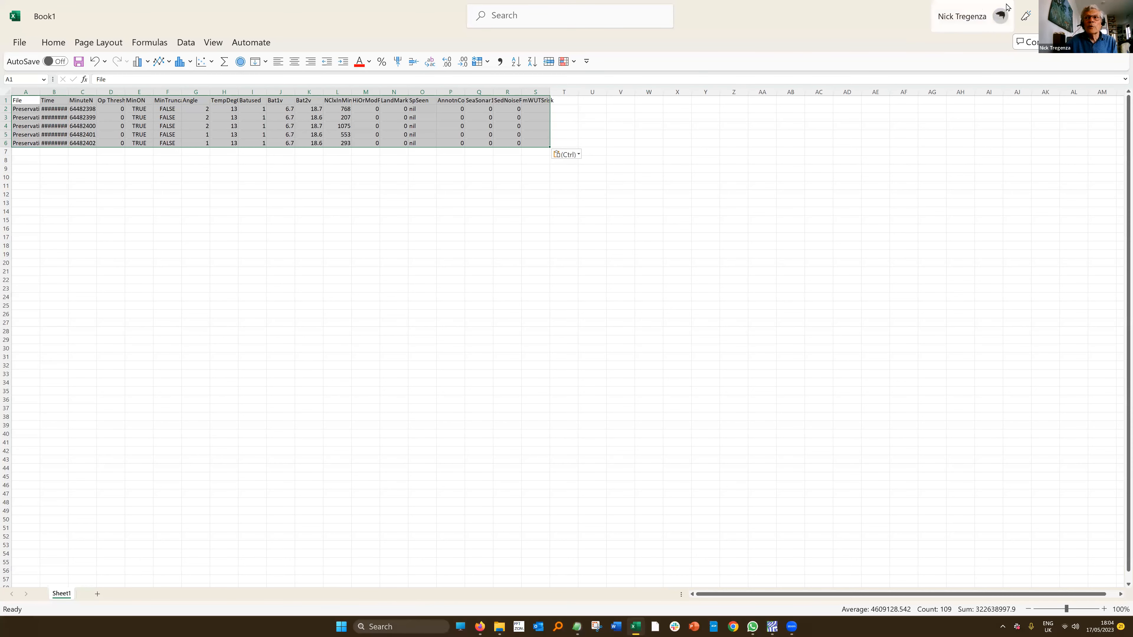
left_click(1055, 15)
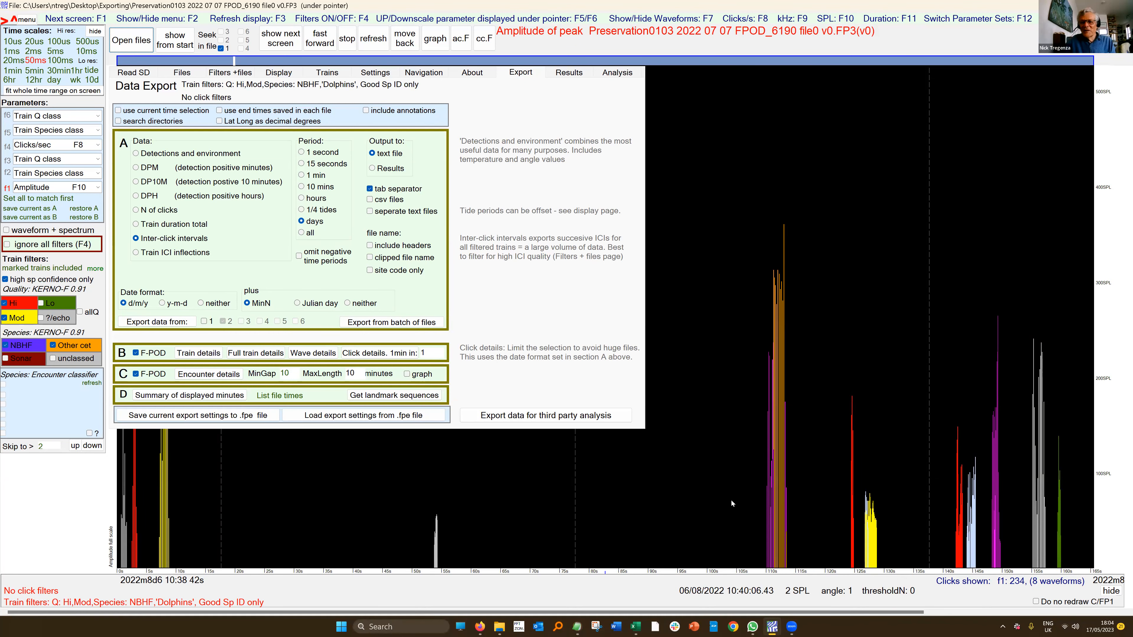
Step: Widen the amplitude display to the 100 ms time scale, and check the exporting outline in EditPad Pro before returning to F-POD
key("F2")
right_click(728, 470)
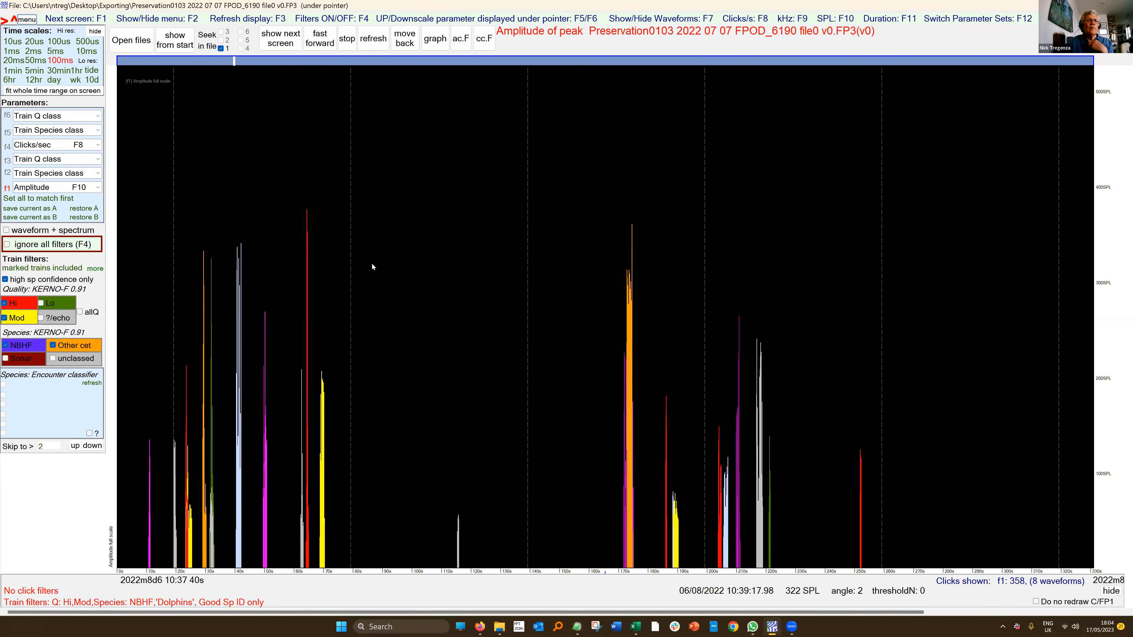
key("F2")
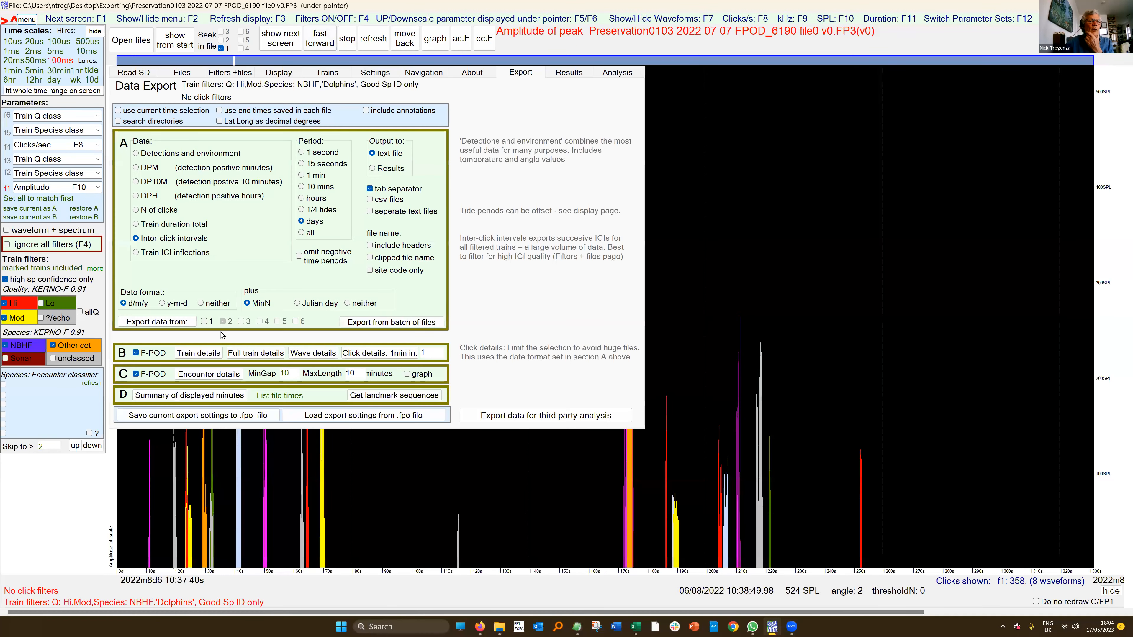
left_click(577, 626)
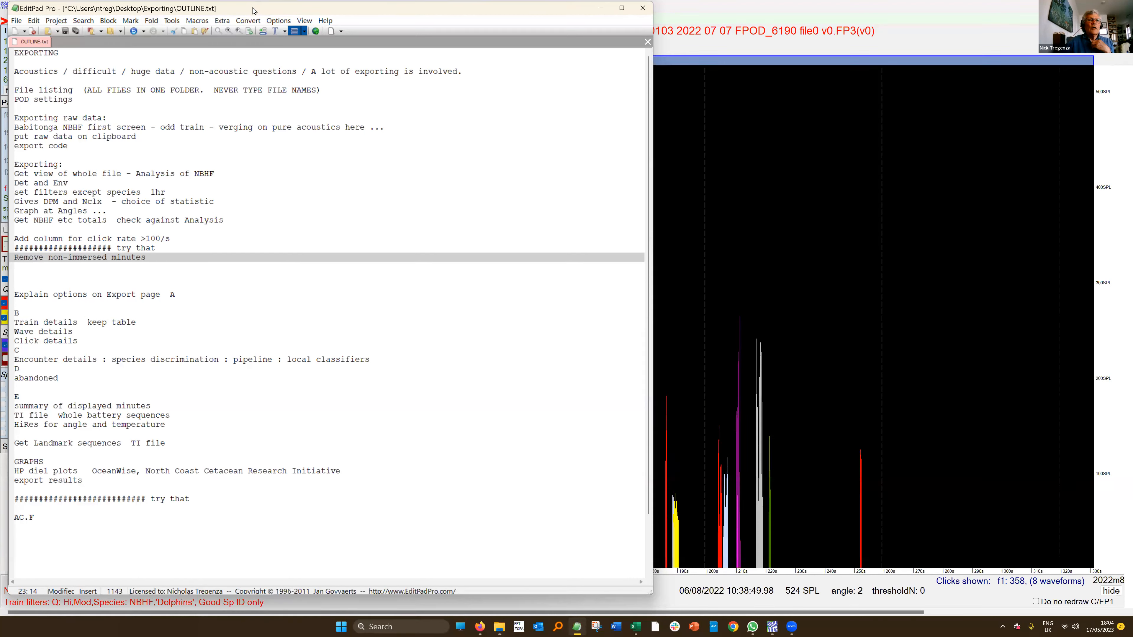
left_click(810, 46)
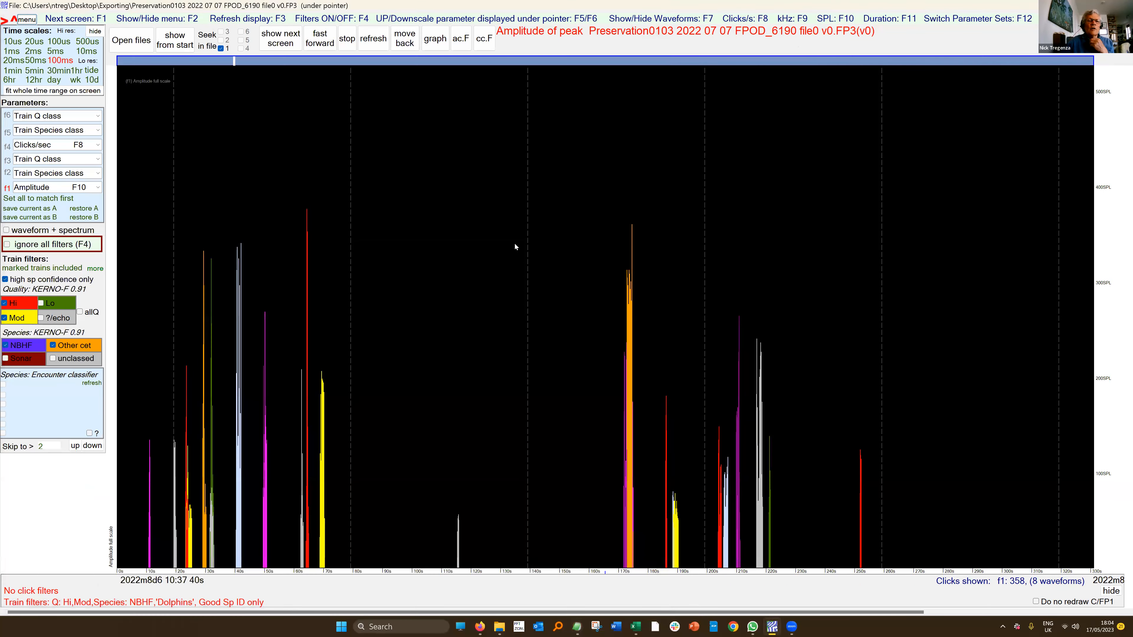
Step: Exclude Other cet trains from the species filter and set the time scale to fit the whole time range on screen
left_click(77, 352)
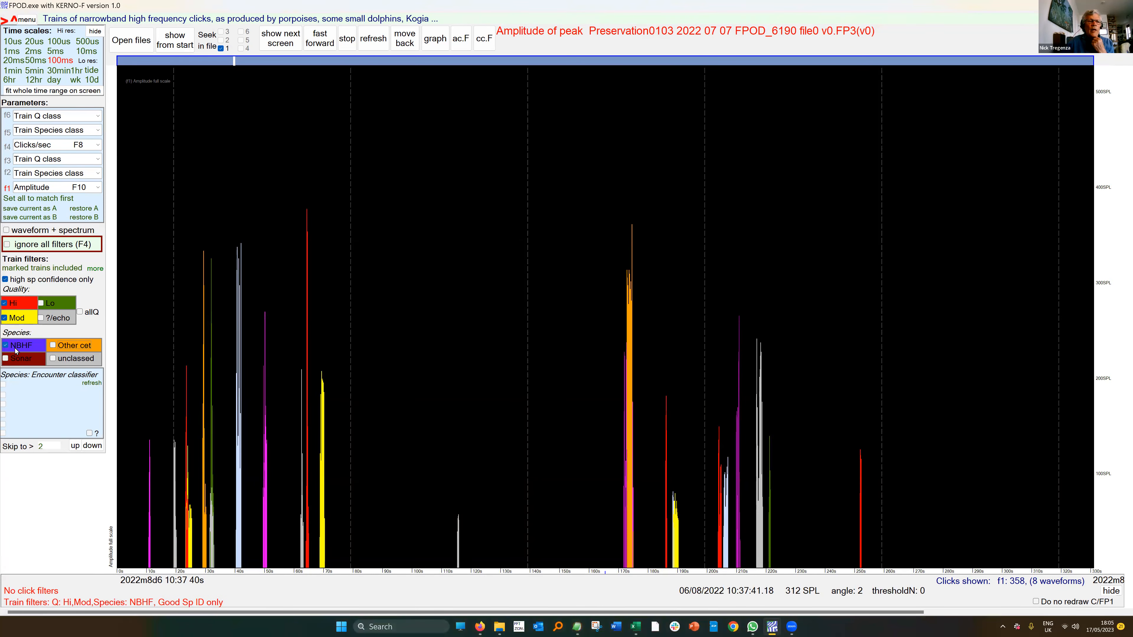
left_click(70, 91)
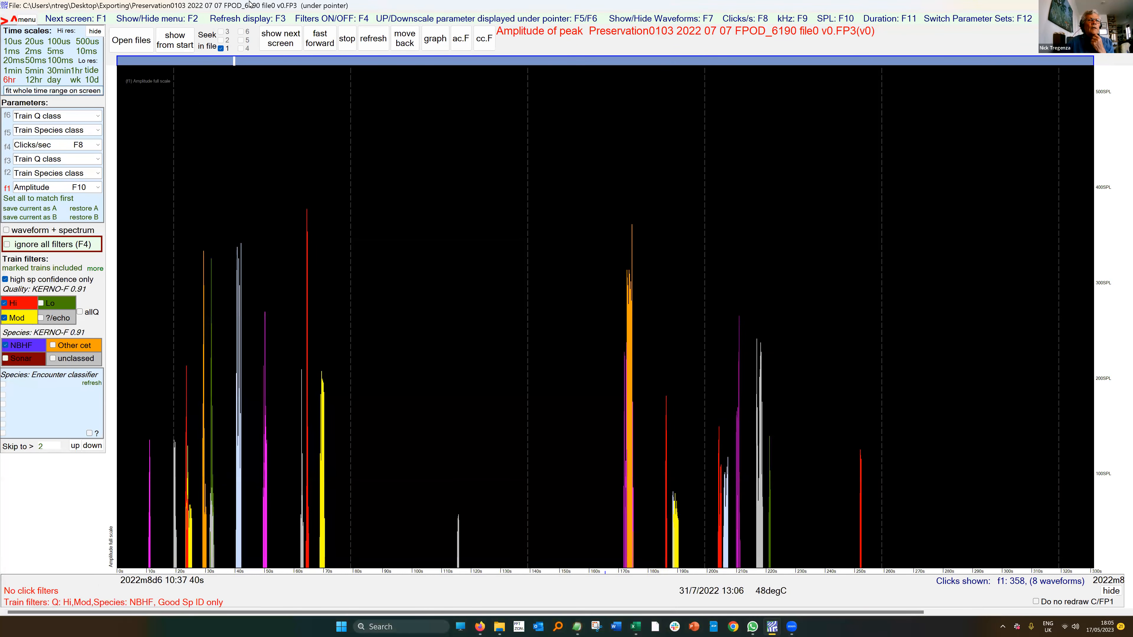
Step: Replace the open file with TI_2022 01 21 FPOD_6071 file0 PART 111d 16h 31m.FP3 and show its data from the start
key("F2")
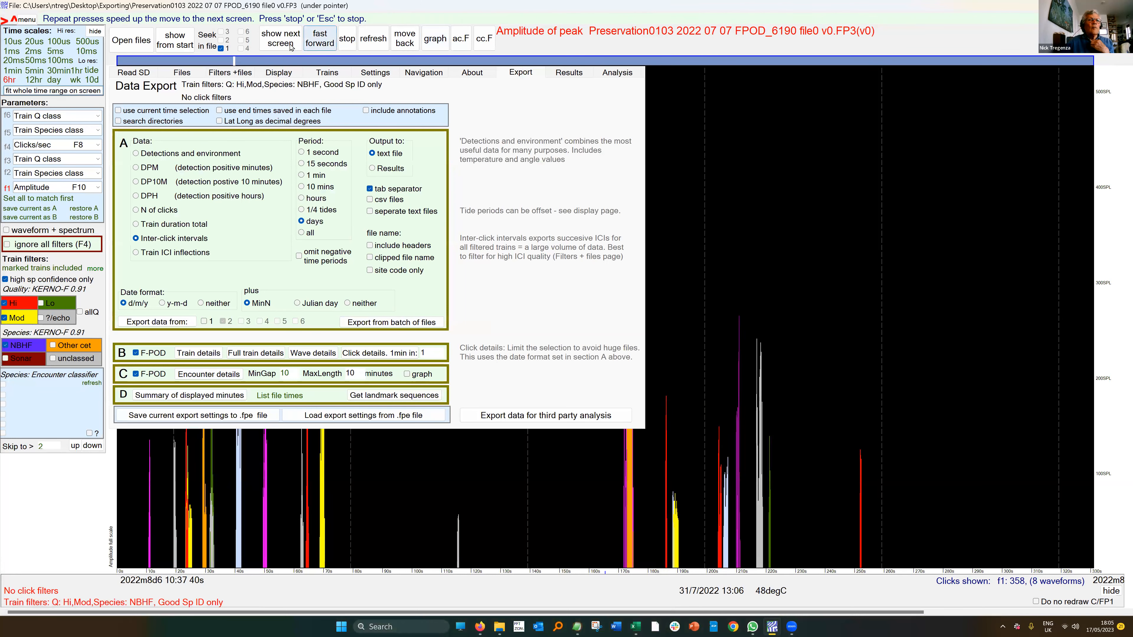
left_click(182, 73)
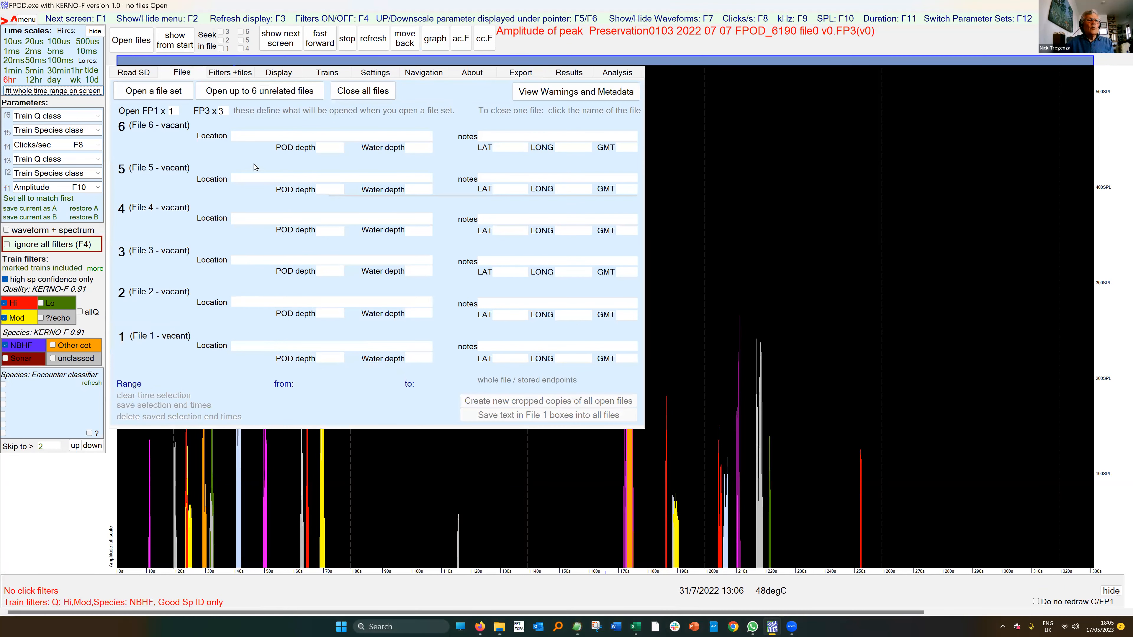
left_click(245, 96)
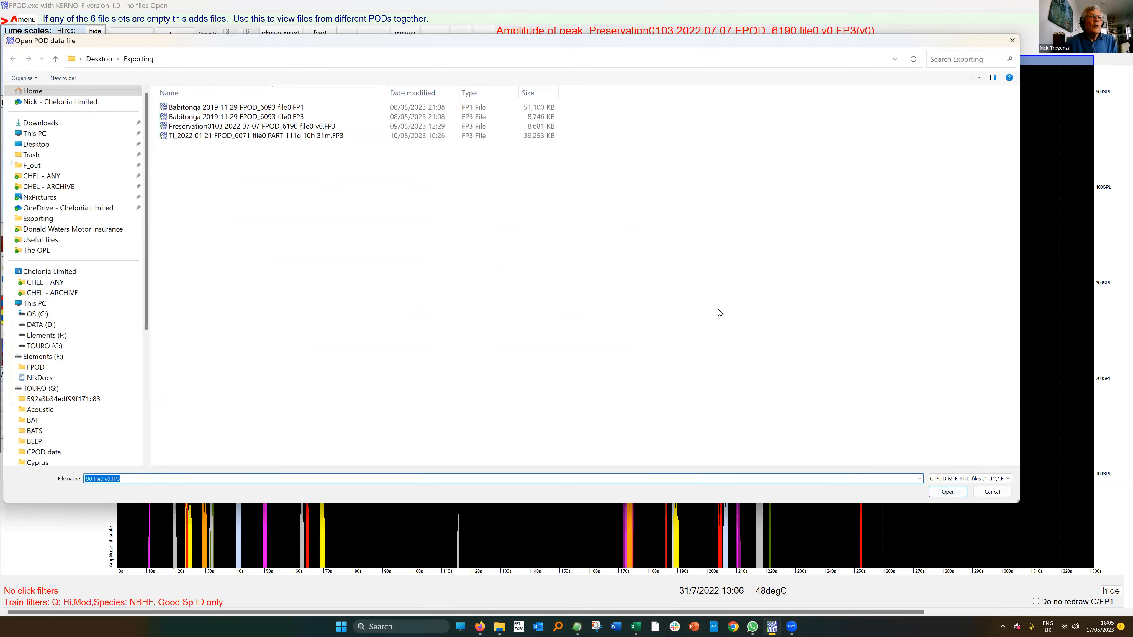
double_click(272, 136)
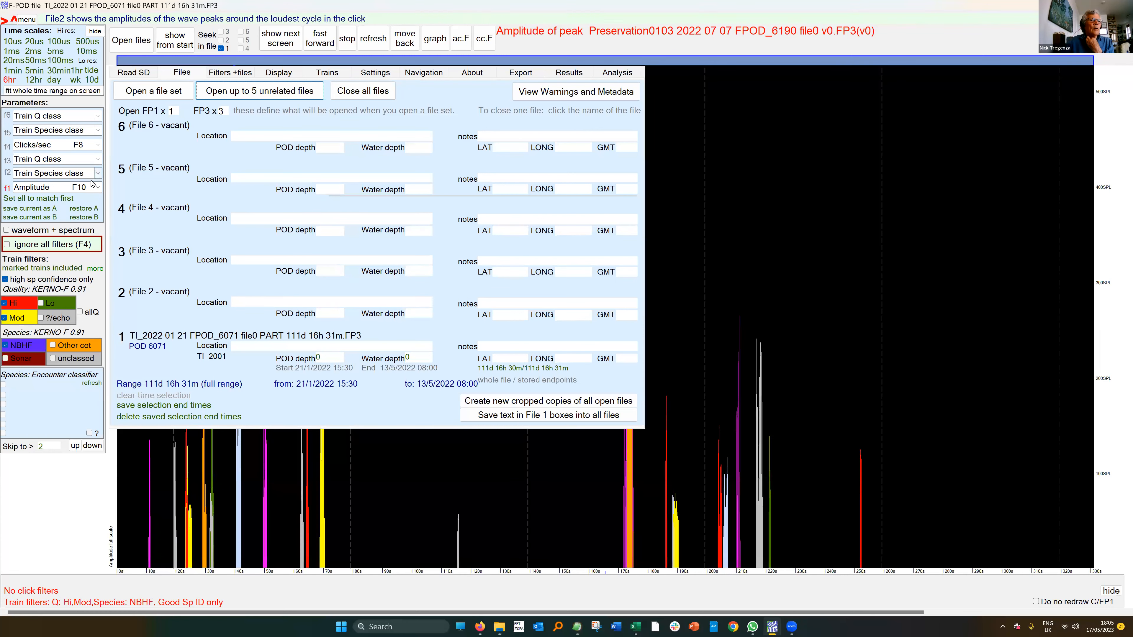
left_click(173, 48)
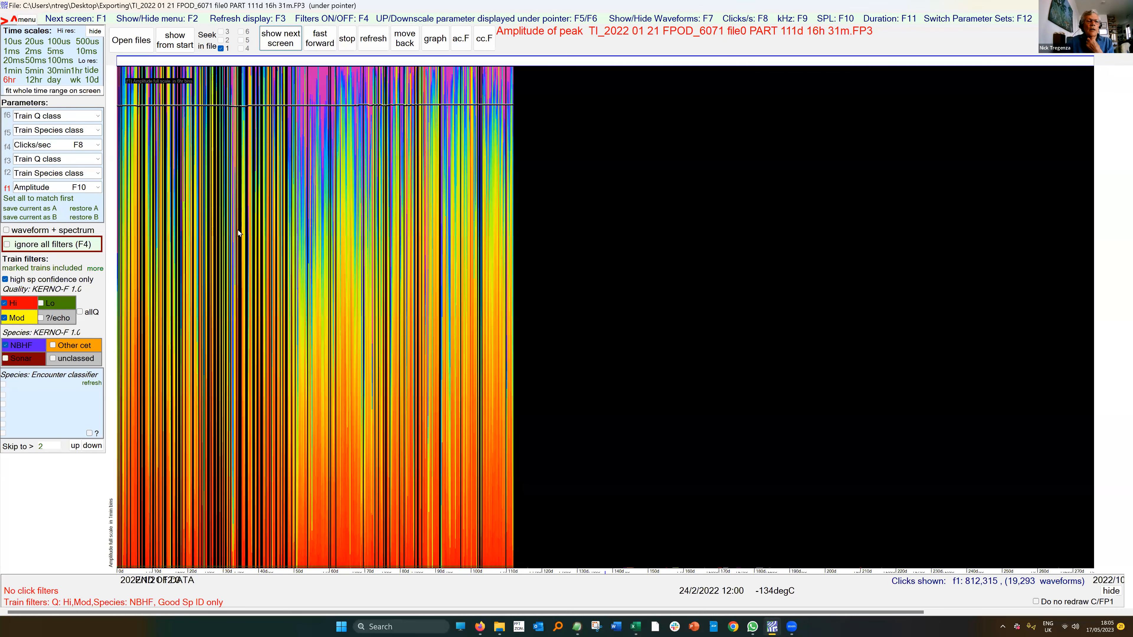
Step: Open the same TI_2022 01 21 FPOD_6071 FP3 file two more times, filling file slots 2 and 3
key("F2")
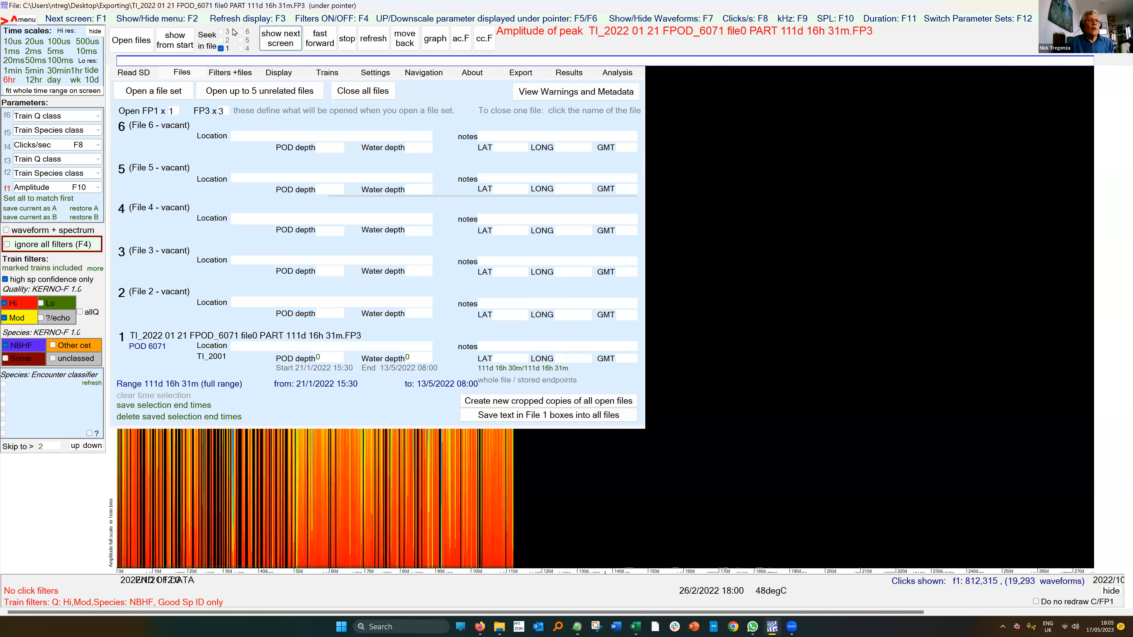
left_click(280, 74)
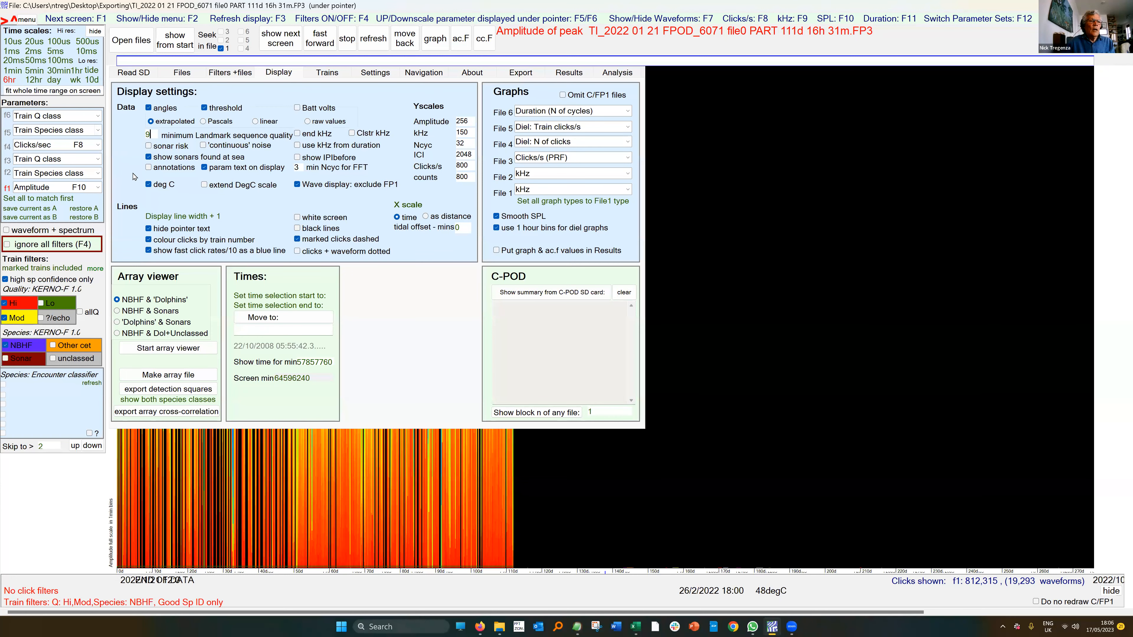
left_click(181, 73)
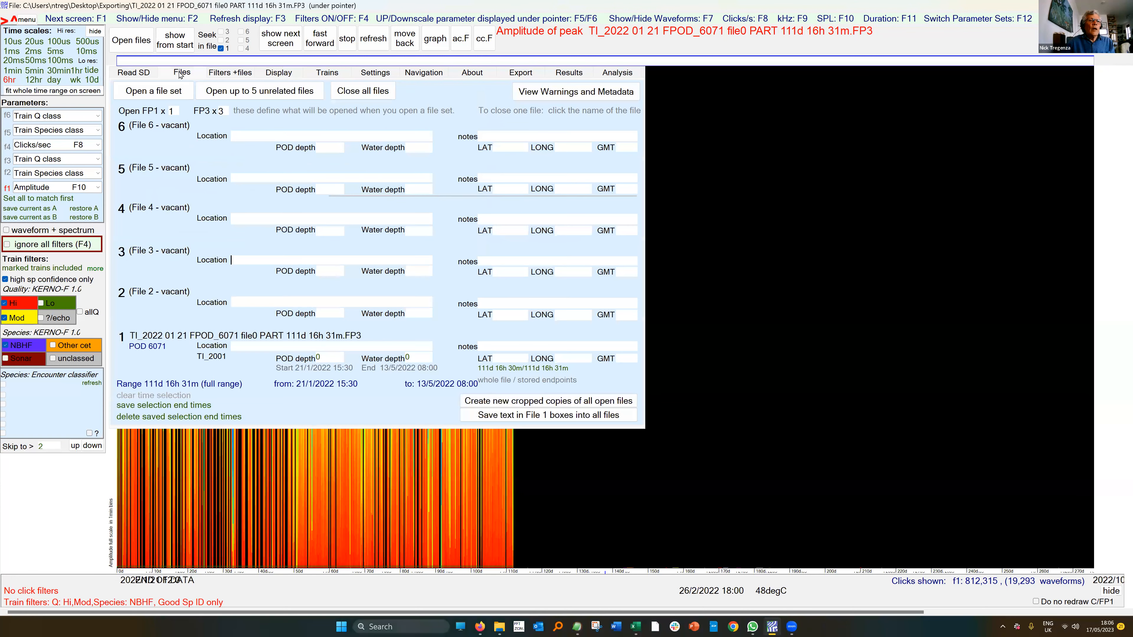
left_click(252, 91)
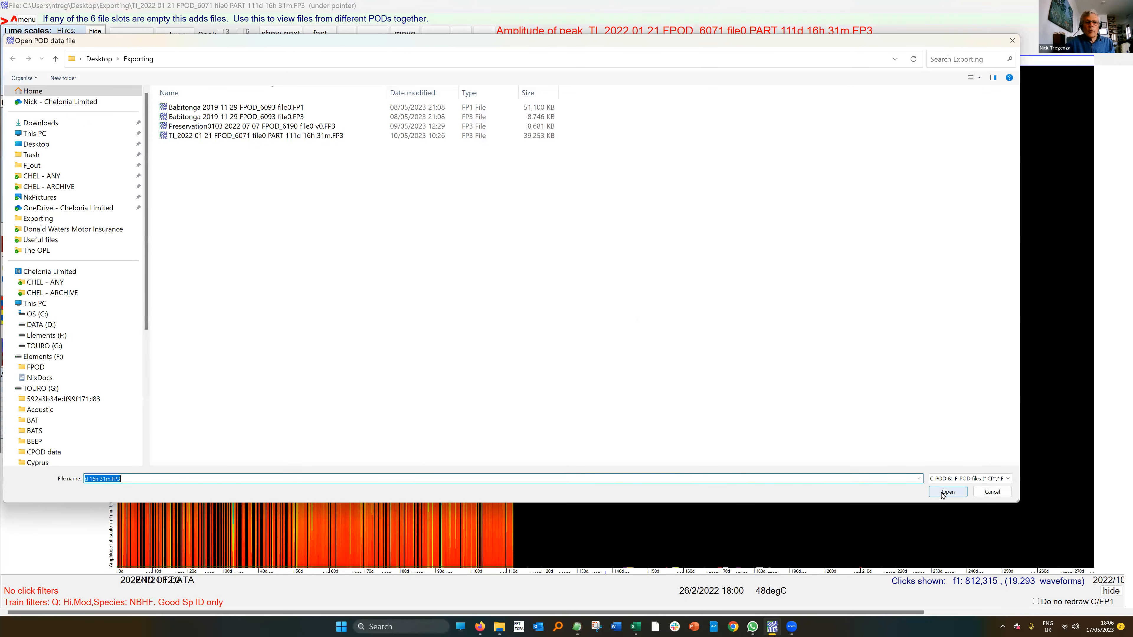
left_click(946, 492)
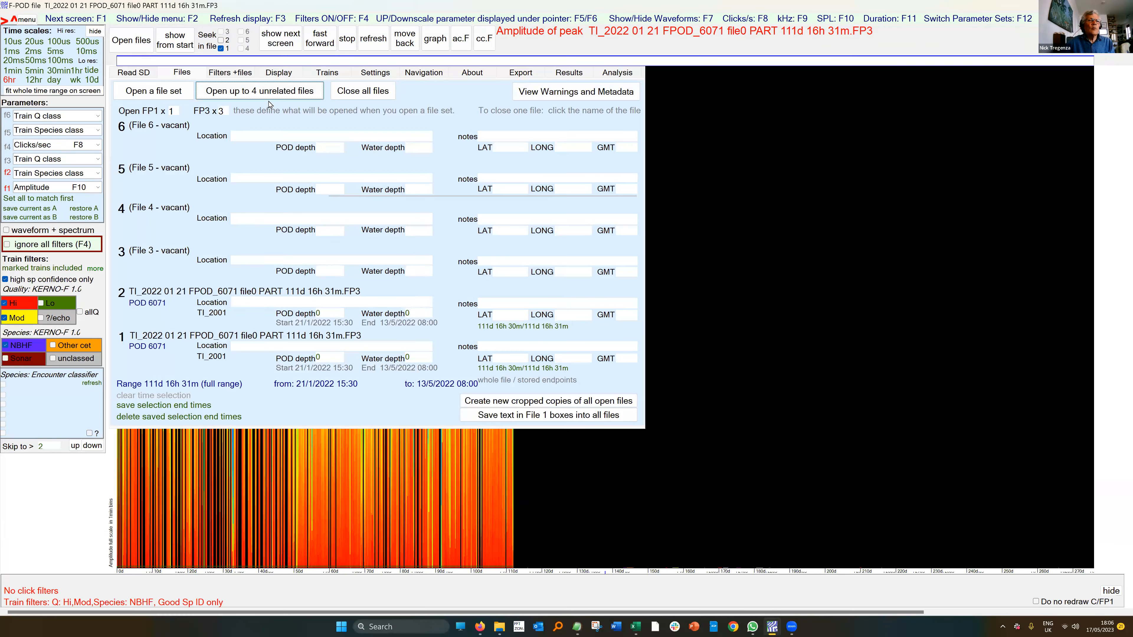
left_click(270, 92)
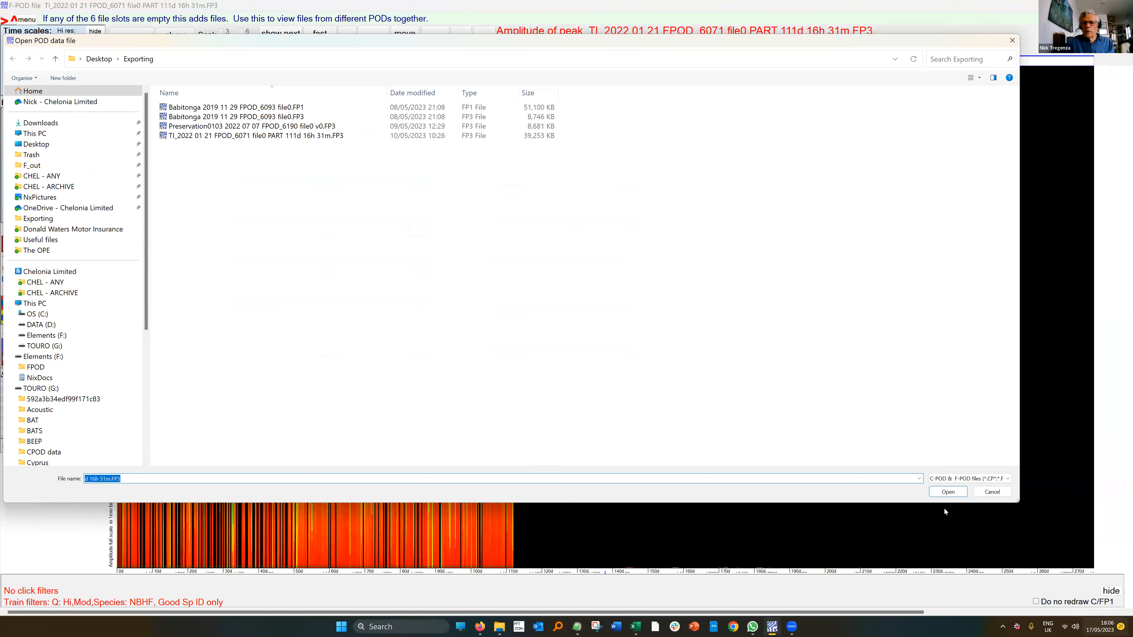
left_click(946, 492)
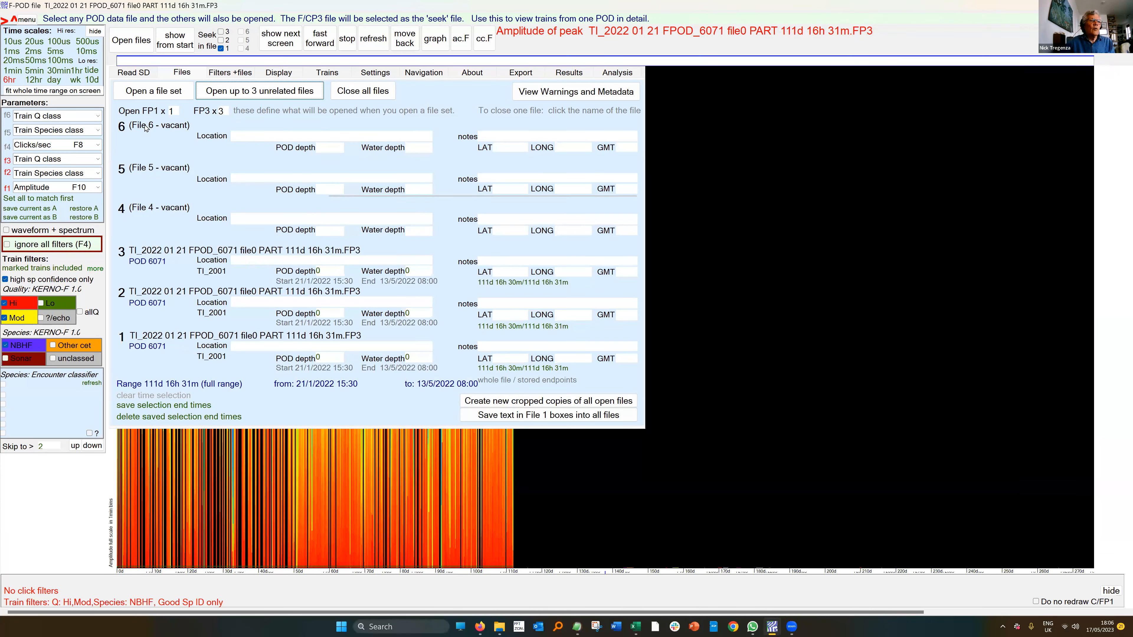
Step: Set the f2 parameter to Clicks/sec and the f3 parameter to Inter-click-intervals
left_click(98, 175)
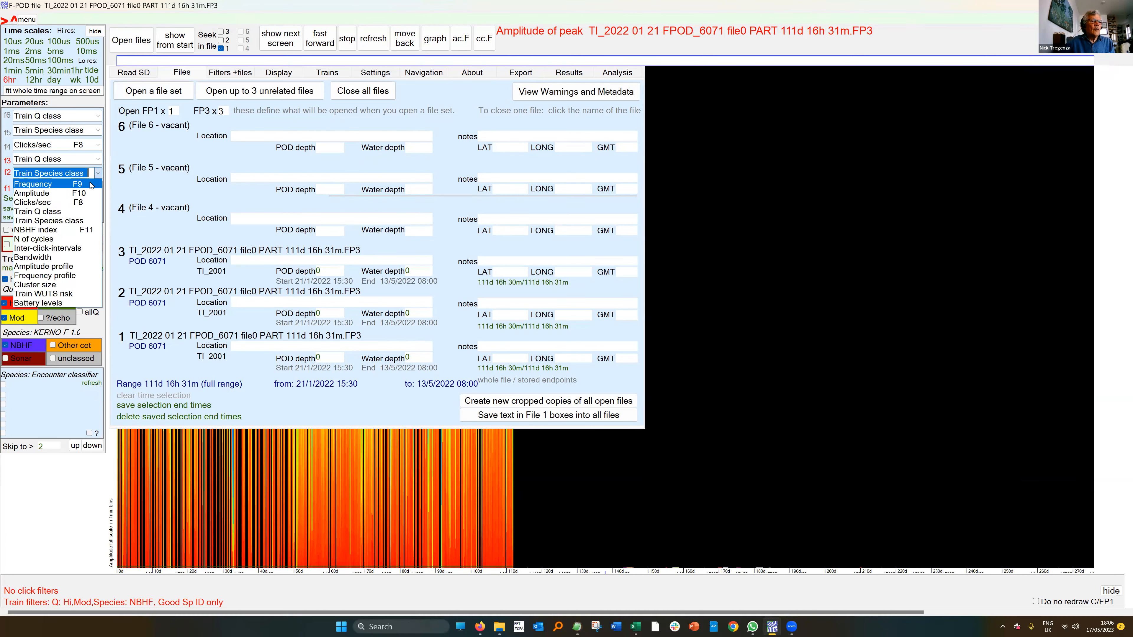
left_click(82, 185)
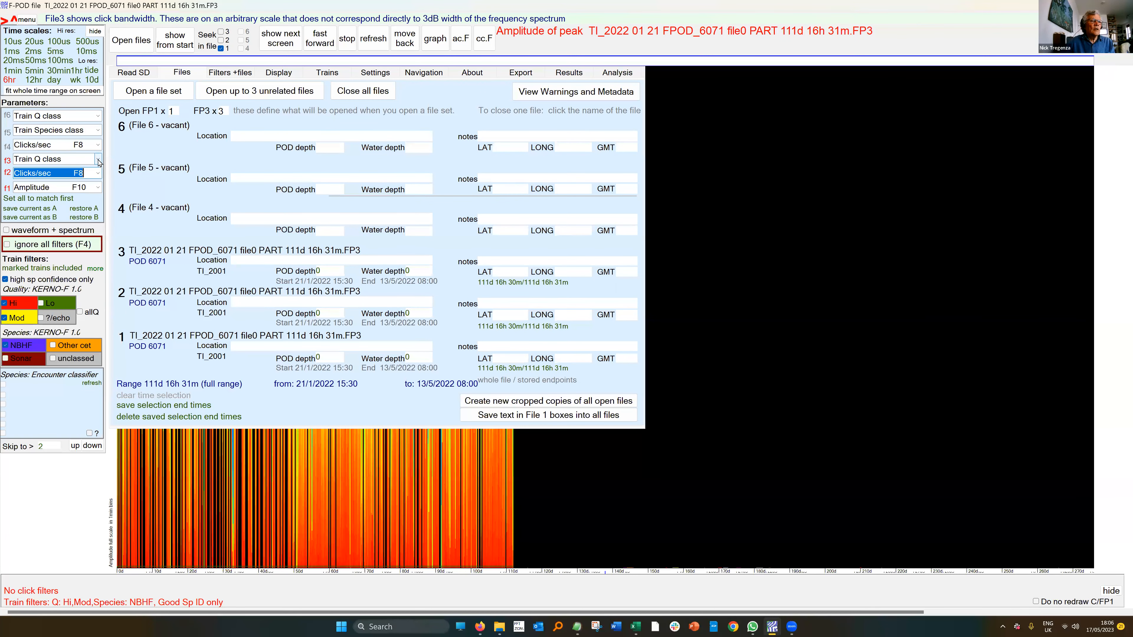
left_click(98, 160)
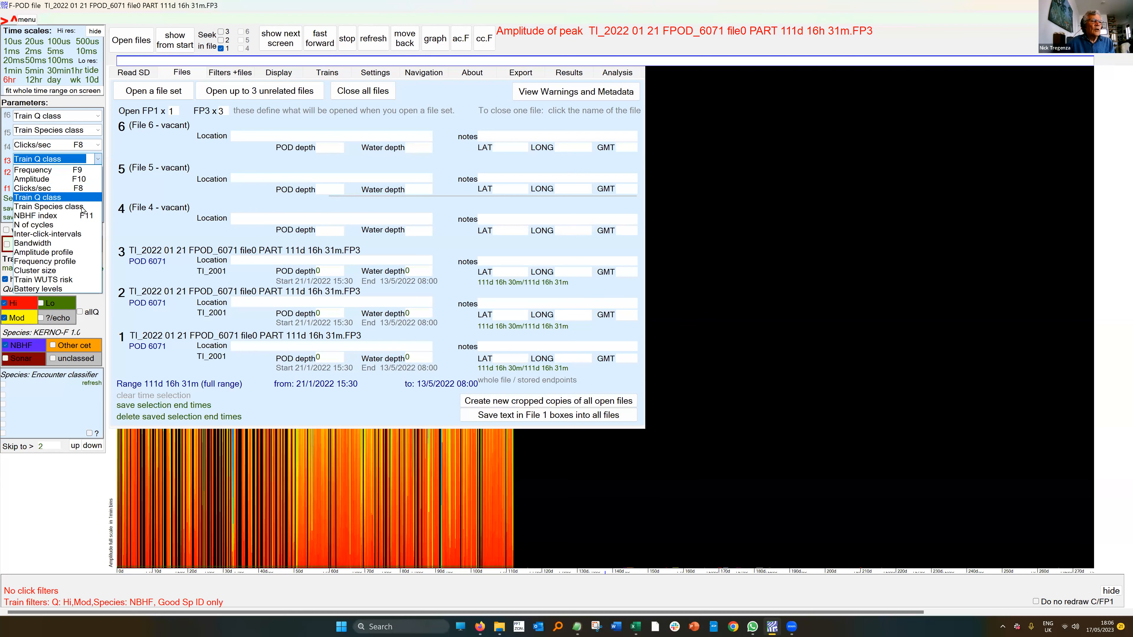
left_click(79, 234)
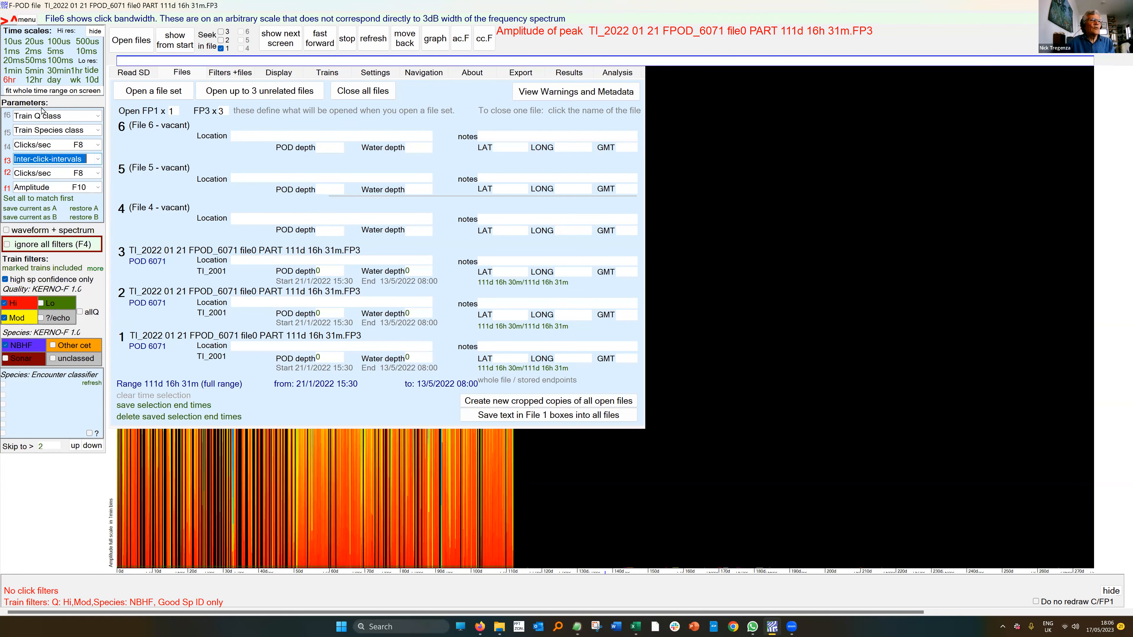
Step: Display the three file plots from the start at the 100 ms time scale, and advance to the next screen with data
left_click(59, 60)
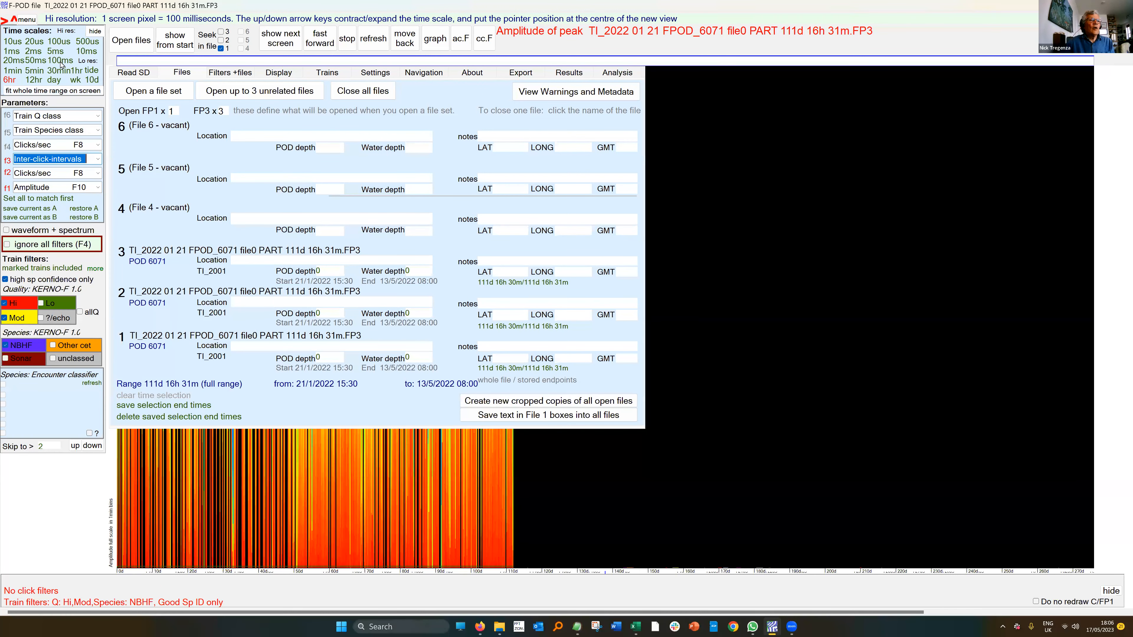
left_click(175, 40)
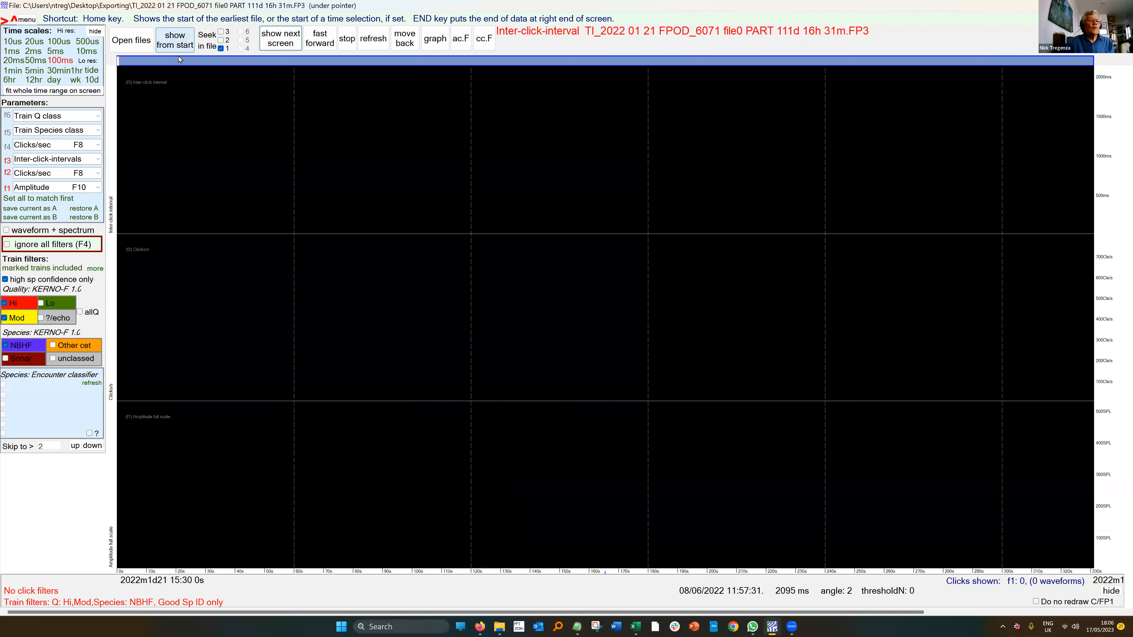
left_click(278, 43)
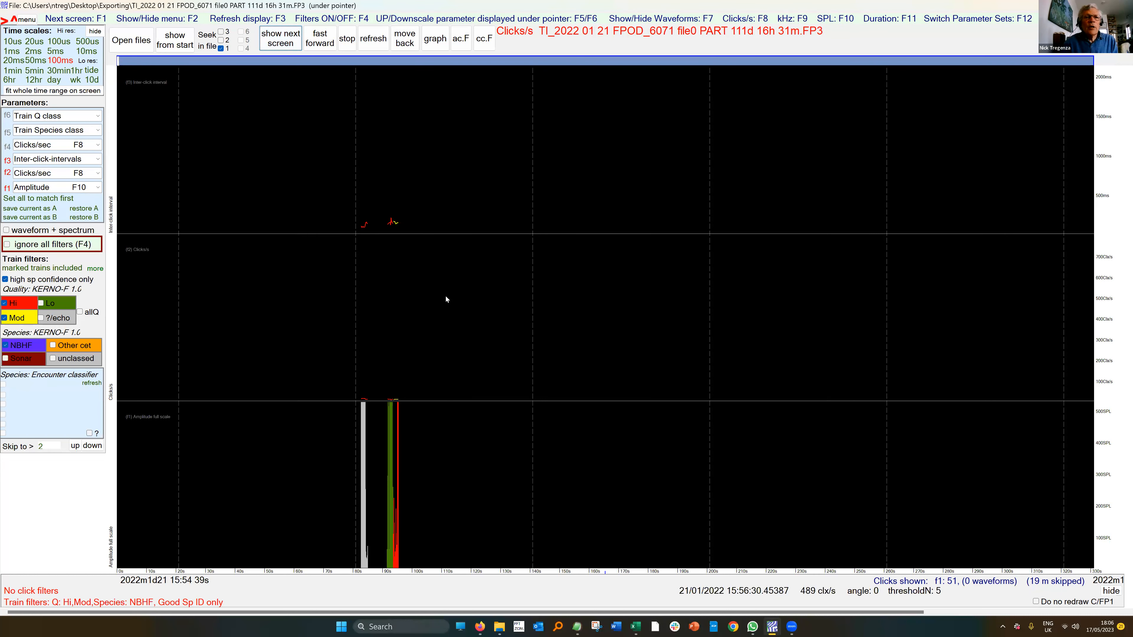
Step: Go to the next landmark sequence in the file and bring the clicks around 05:18 on 17/03/2022 into view
right_click(383, 297)
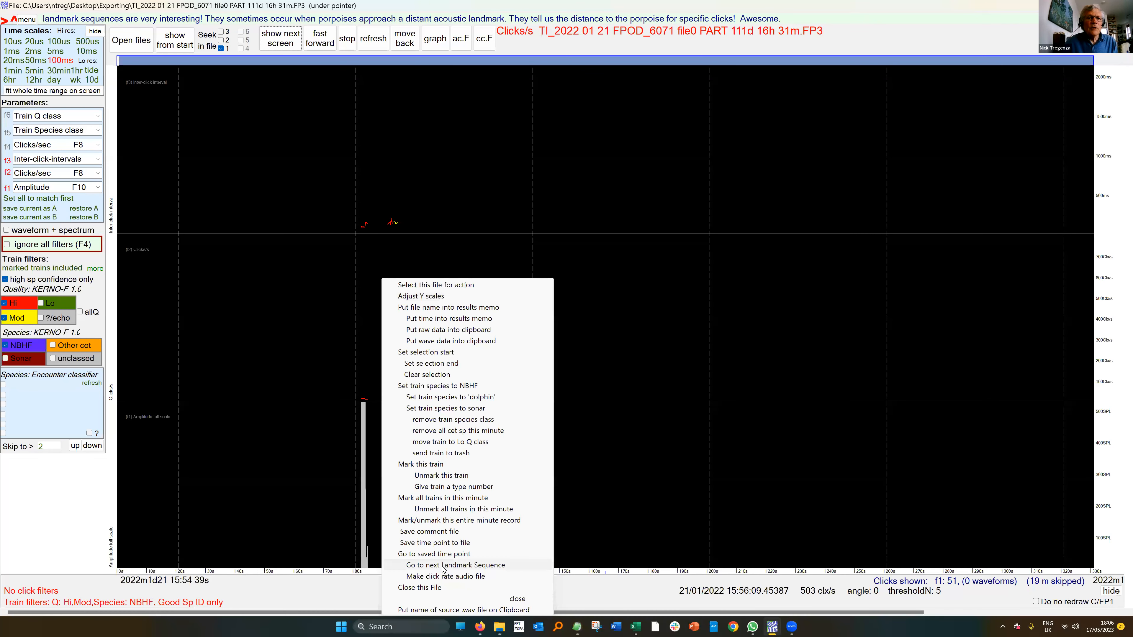
left_click(443, 565)
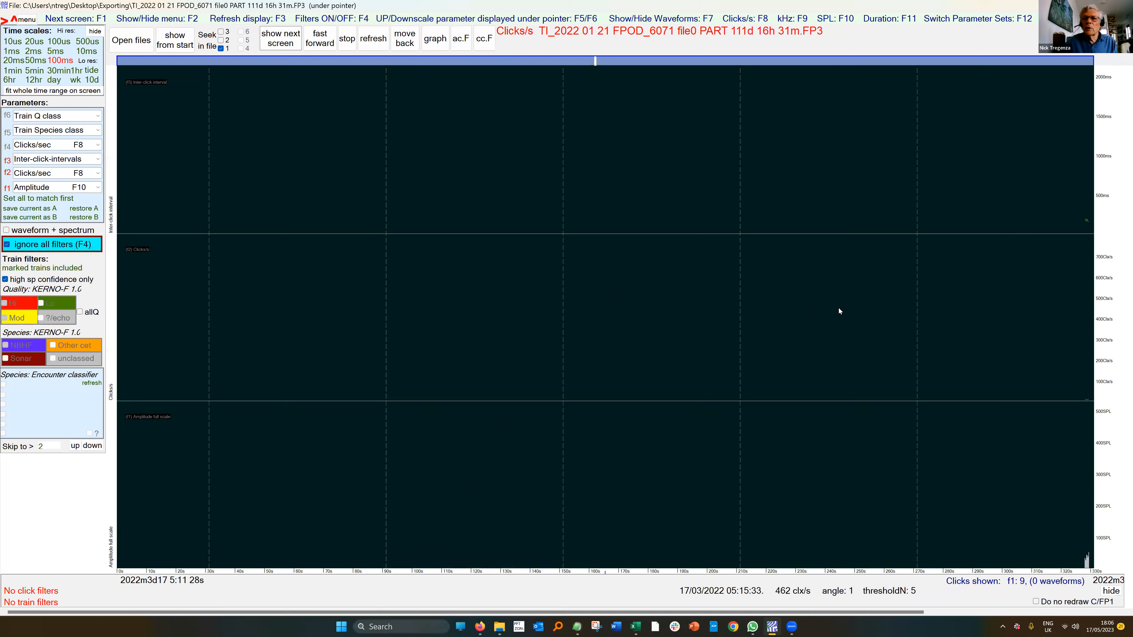
left_click(867, 297)
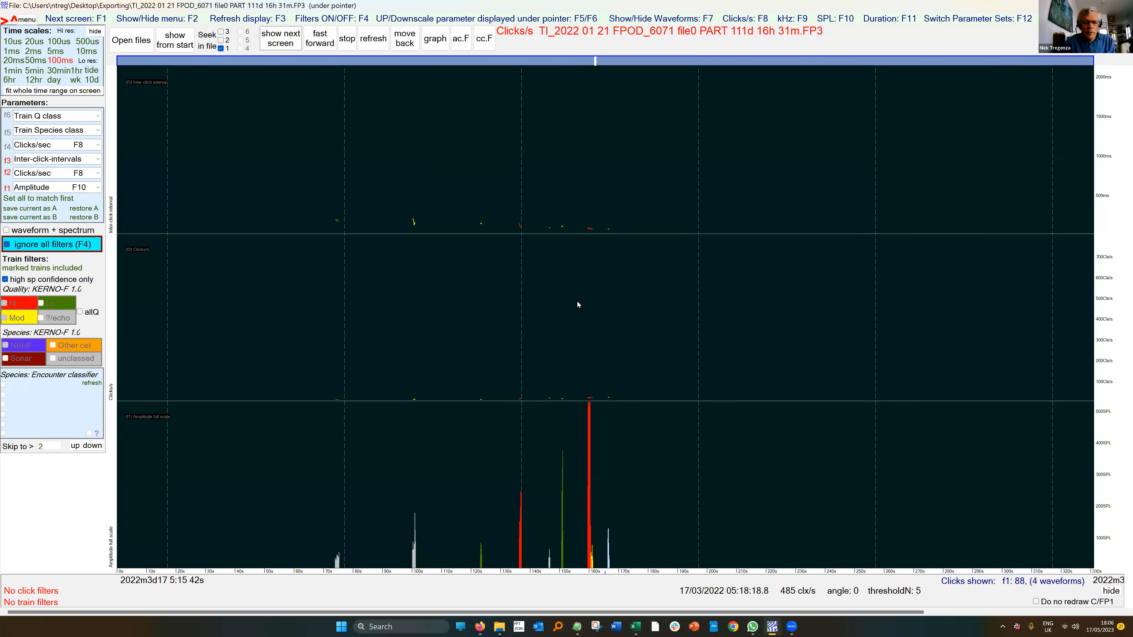
Step: Magnify the vertical scales of the f2 Clicks/sec and f3 Inter-click-intervals plots, with the interval axis reaching about 250 ms
key("F5")
key("F5")
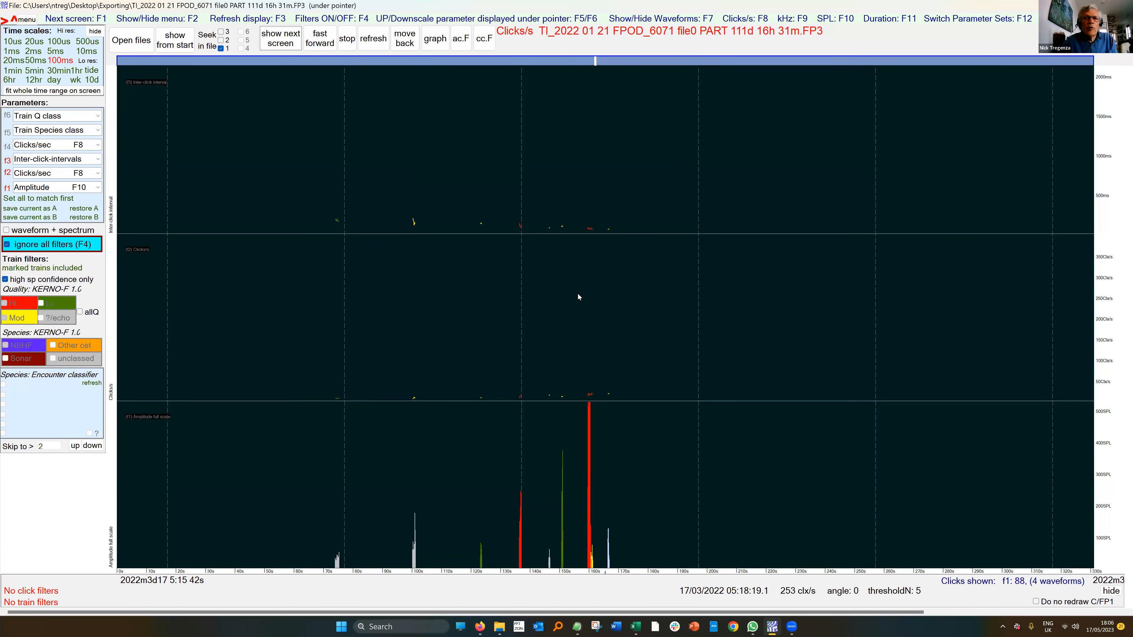
key("F5")
key("F5")
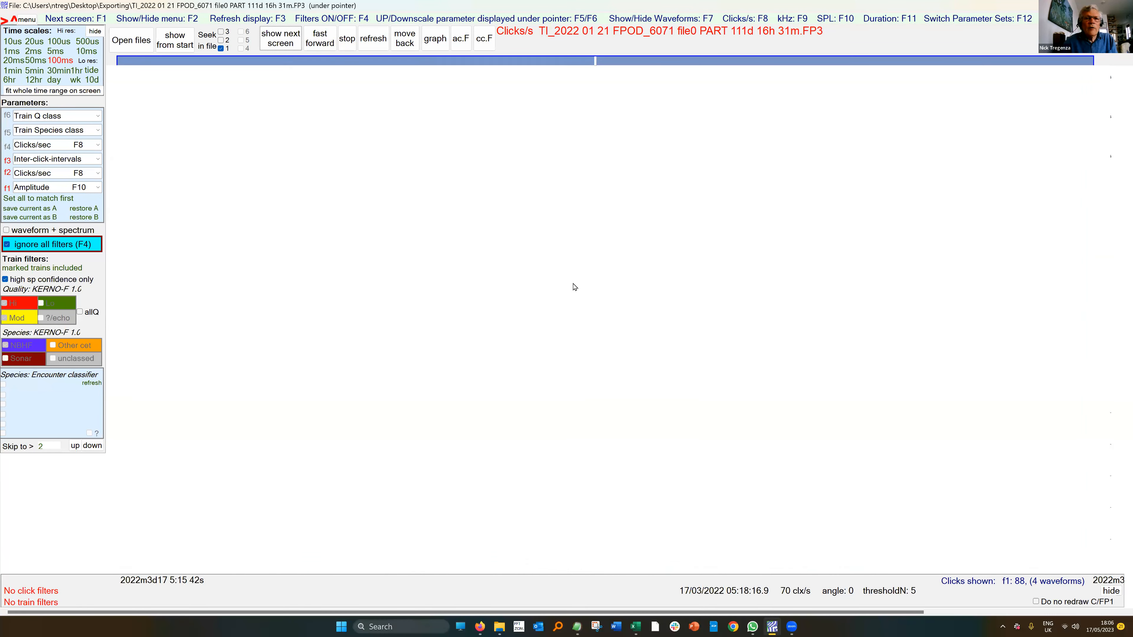
key("F5")
key("F5")
key("F5")
key("F5")
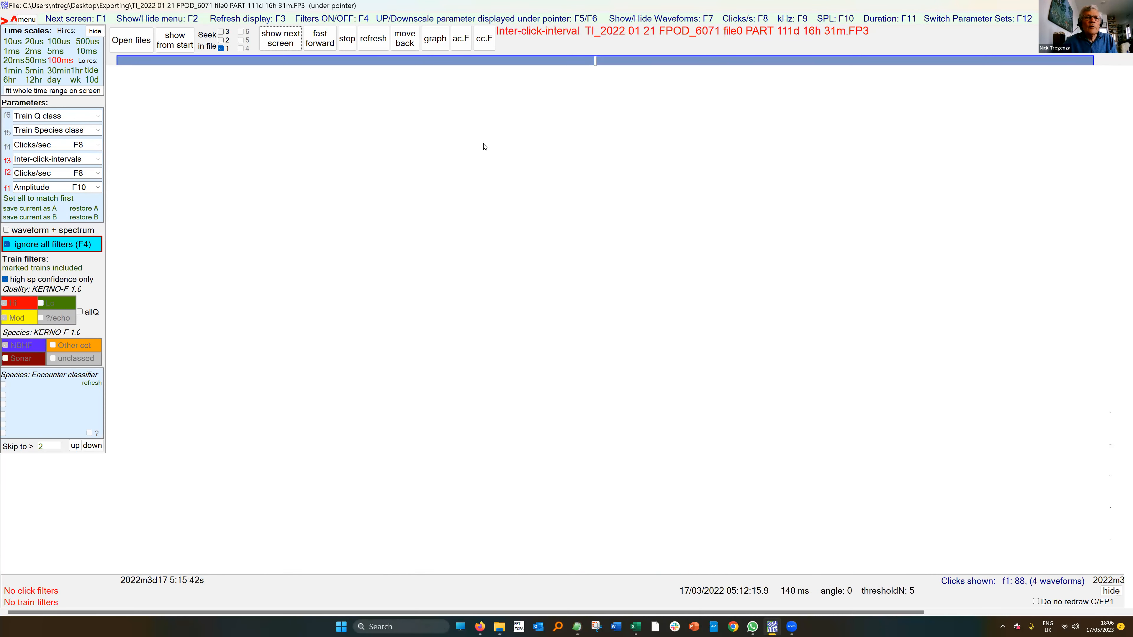
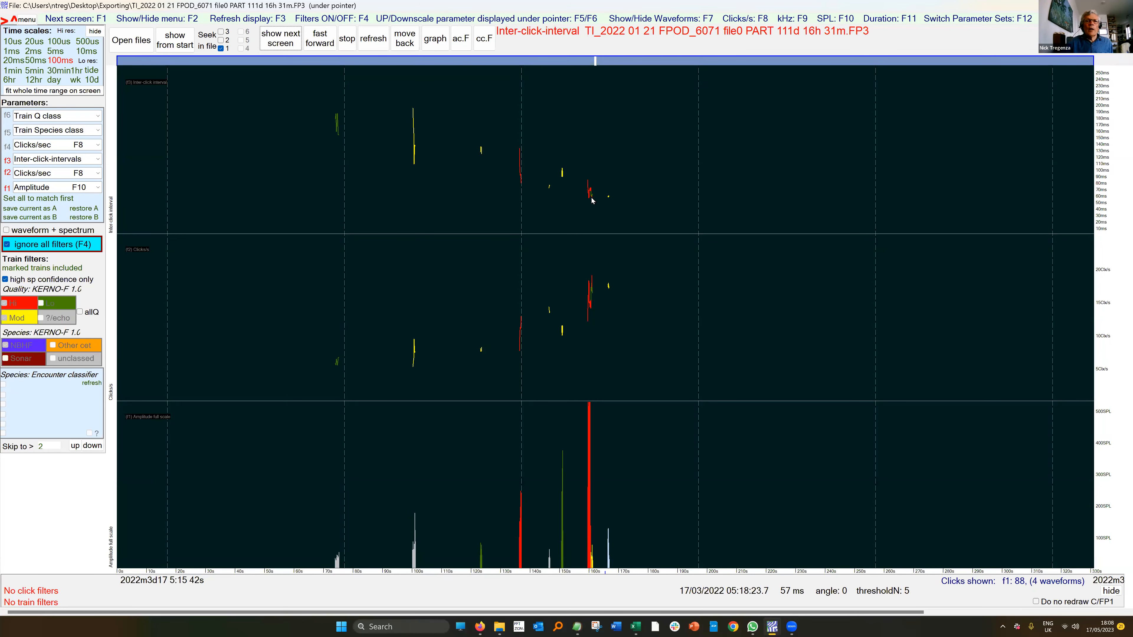
Step: Look over the click train detection settings and landmark sequence data, and check the OUTLINE.txt notes for the next topic
mouse_move(284, 1)
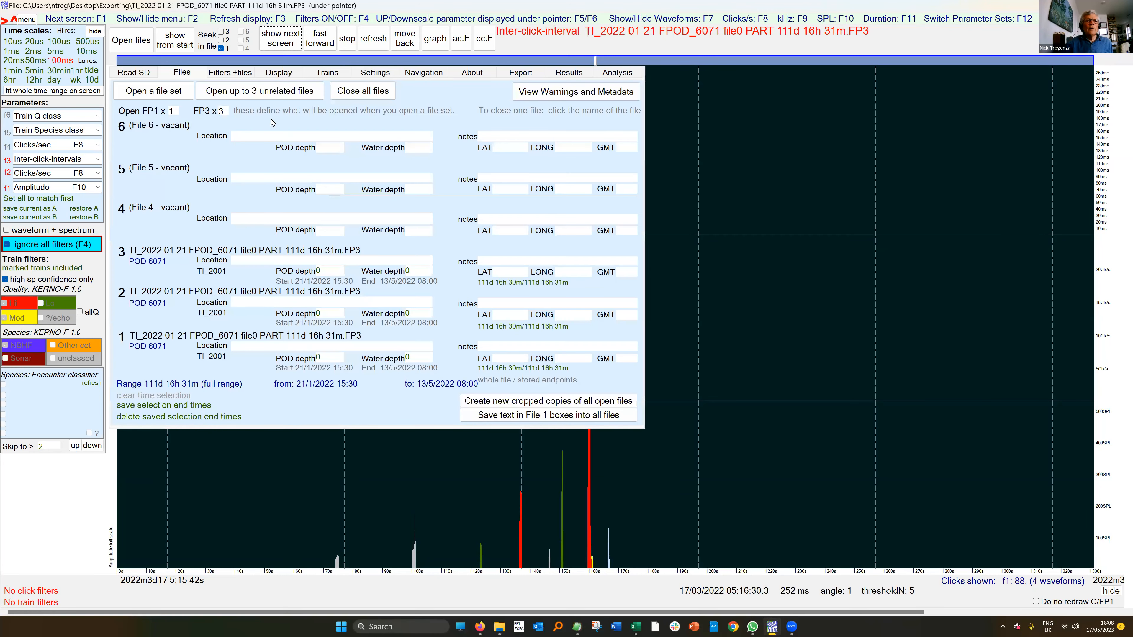
left_click(331, 74)
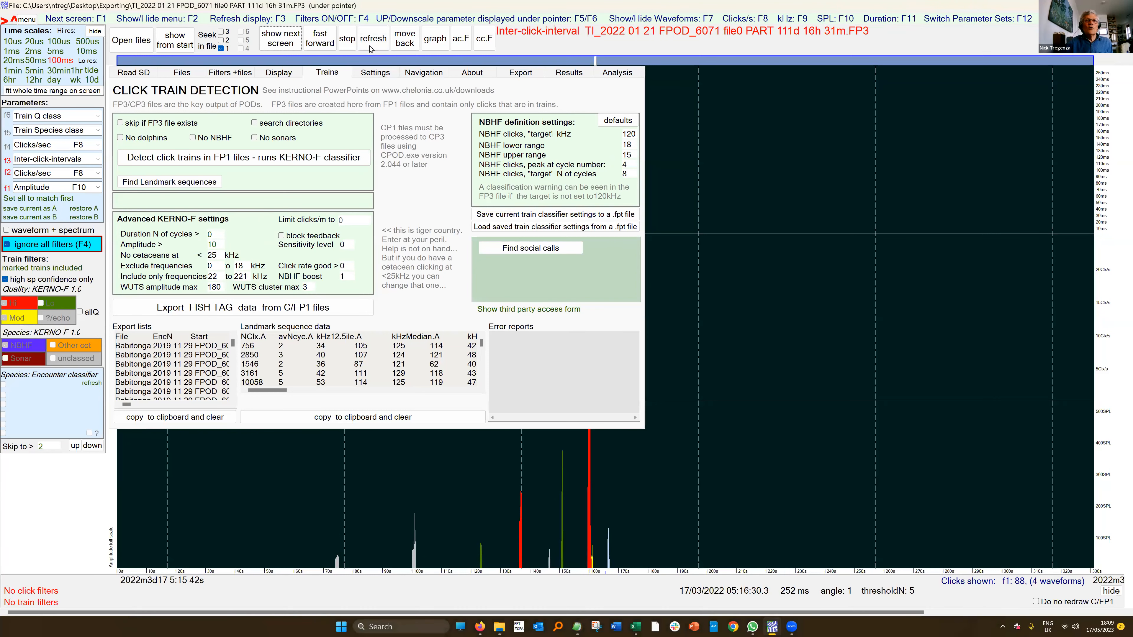
left_click(380, 41)
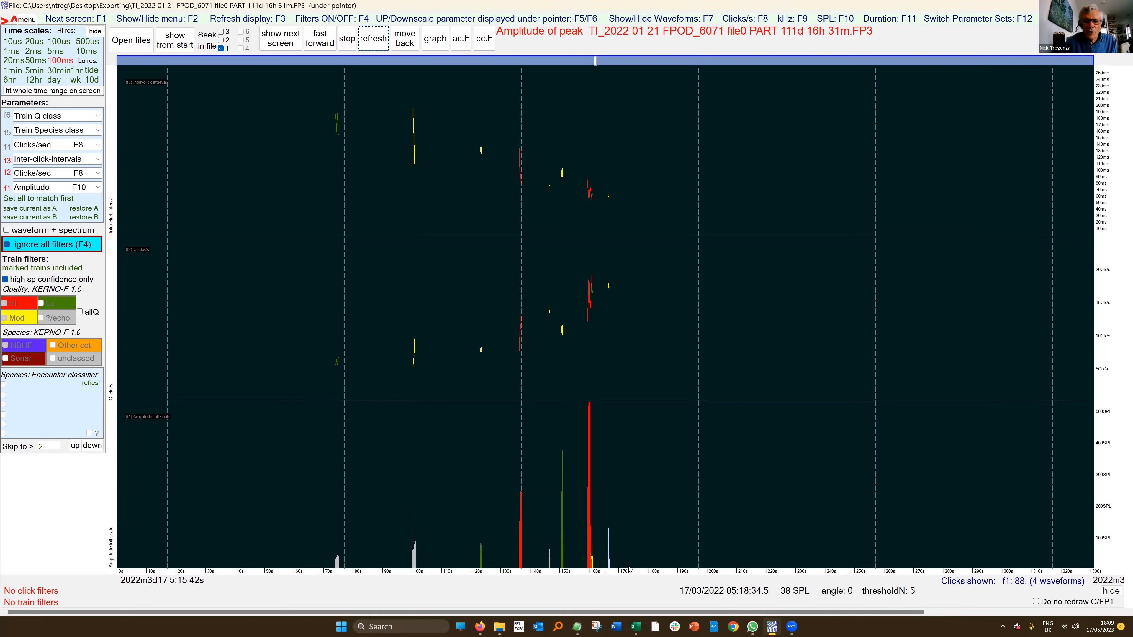
left_click(576, 626)
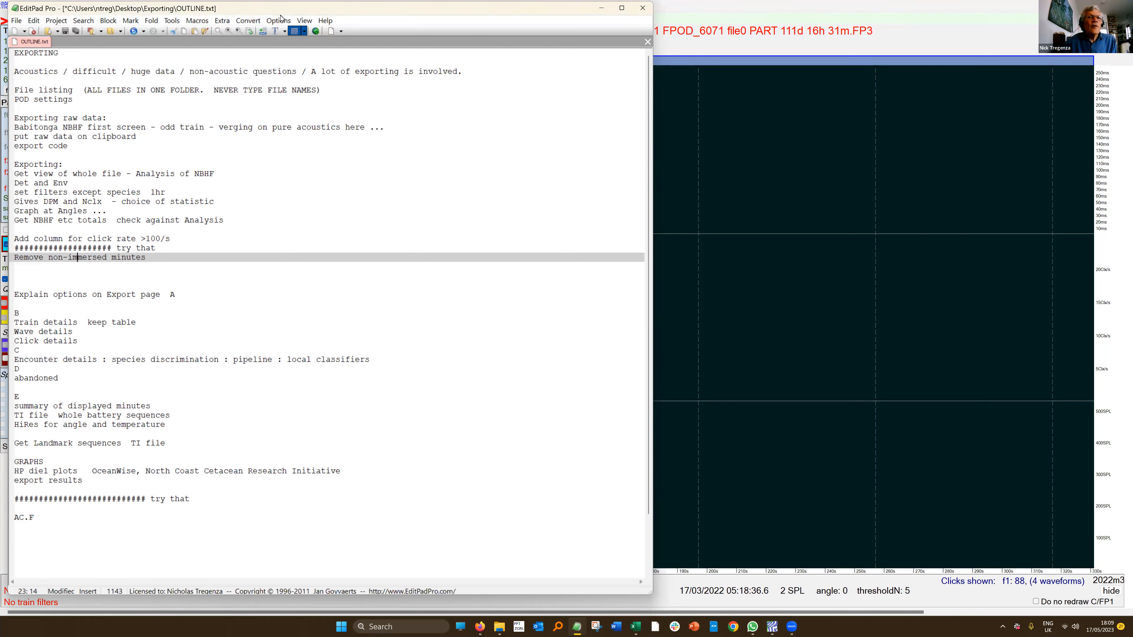
left_click(709, 115)
Step: Display the open TI_2022 files from the start, with their whole time range on one screen
left_click(27, 19)
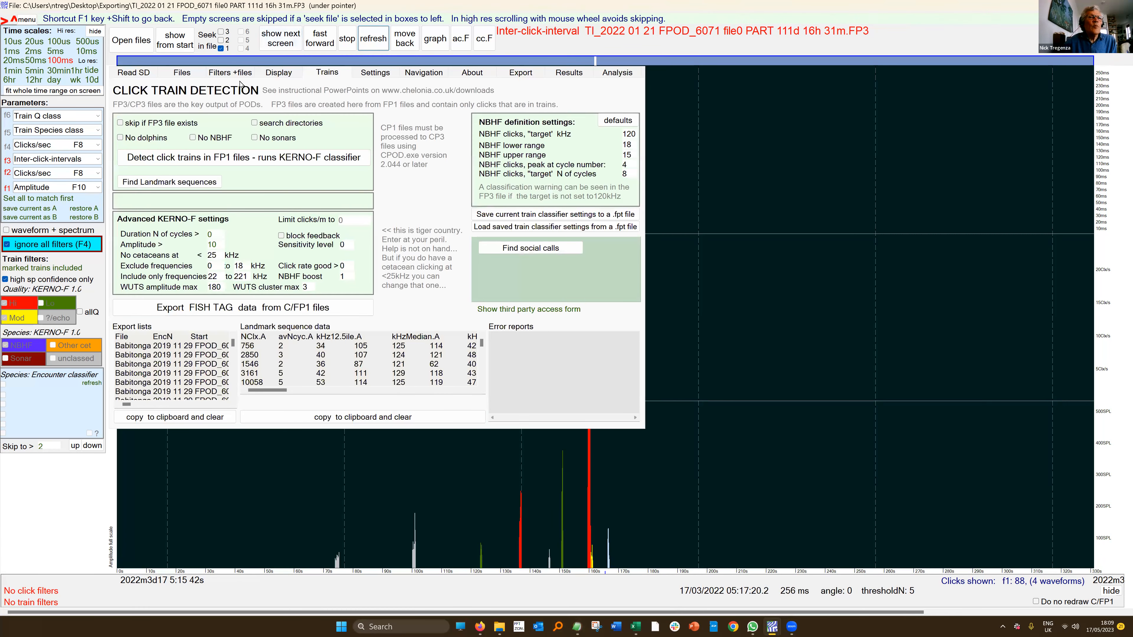
left_click(182, 74)
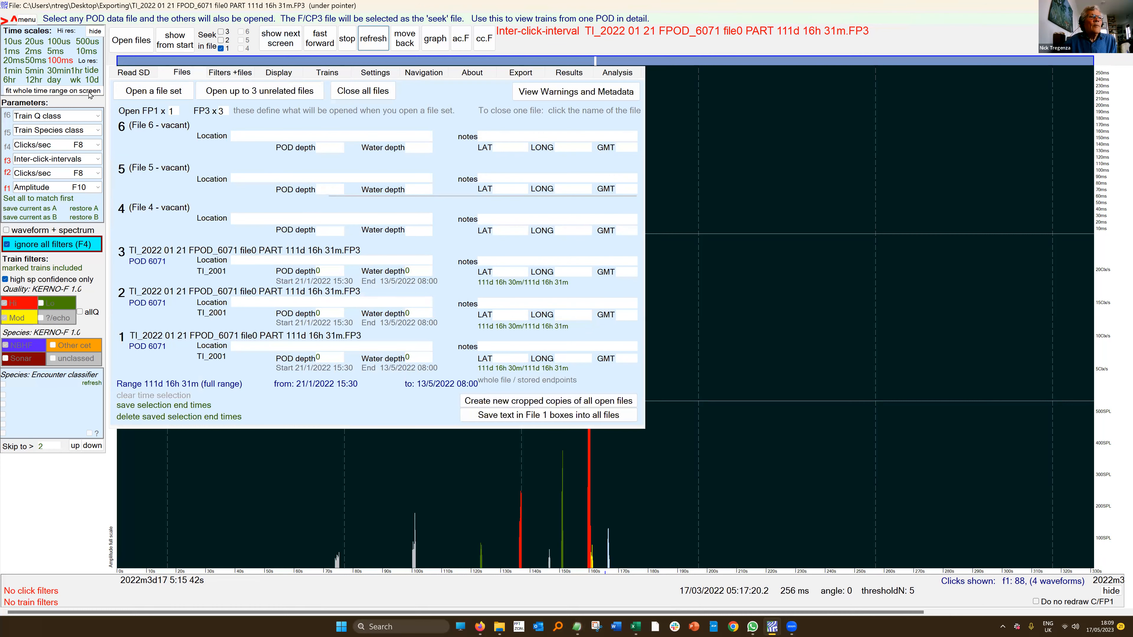
left_click(175, 44)
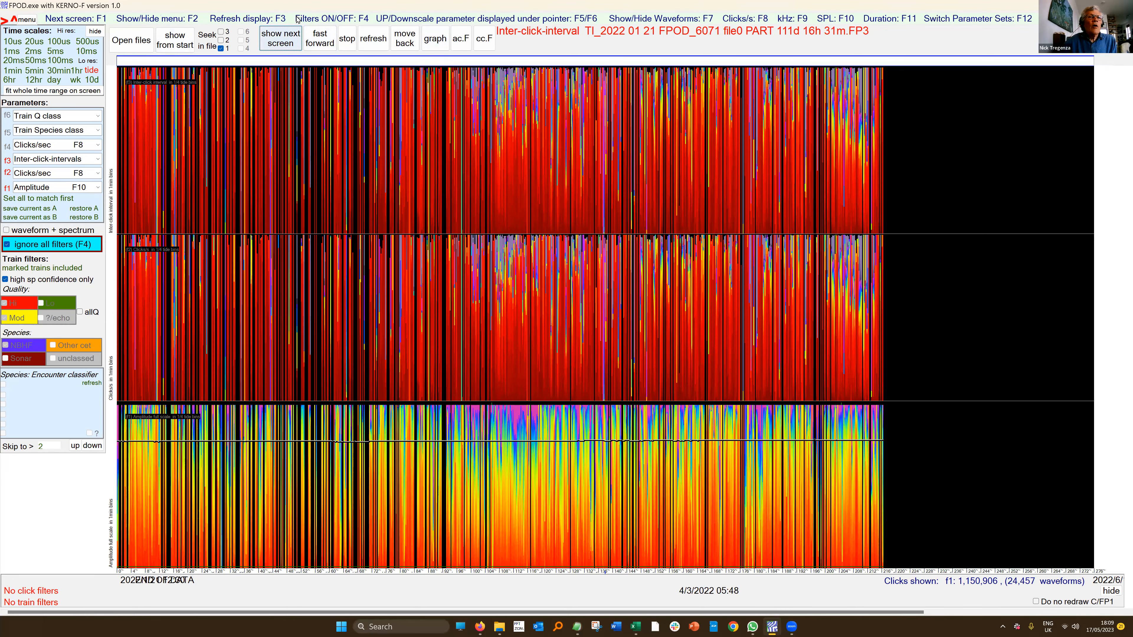
Step: Set the graph types to Diel: N of clicks for File 1, Diel: Train clicks/s for File 2 and Diel: Av Train Duration for File 3
key("F2")
left_click(279, 72)
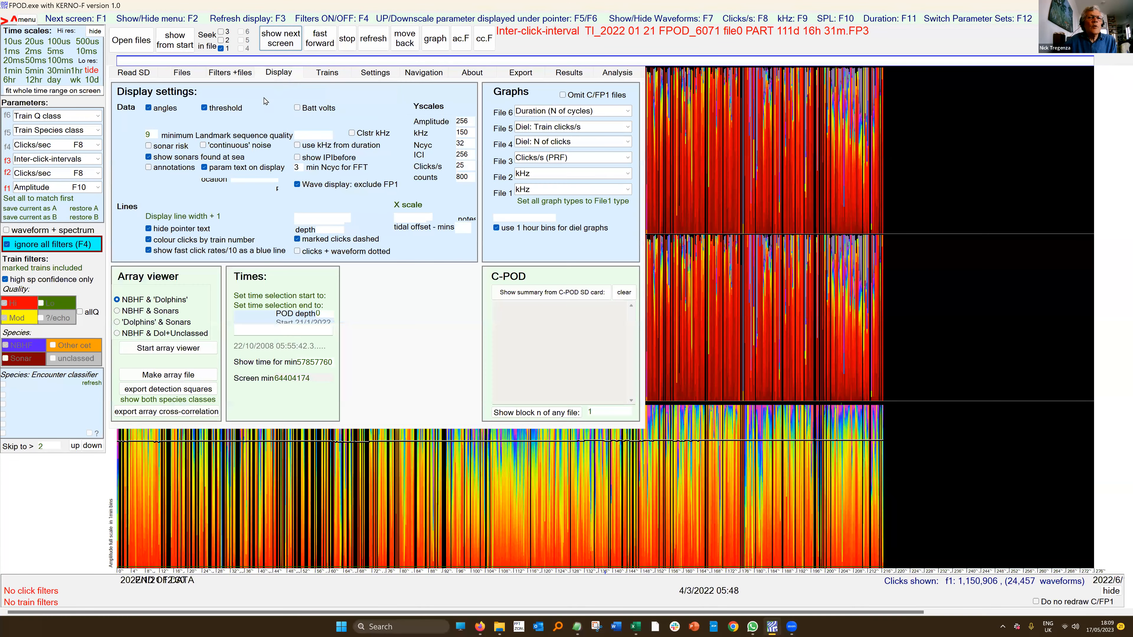
left_click(629, 190)
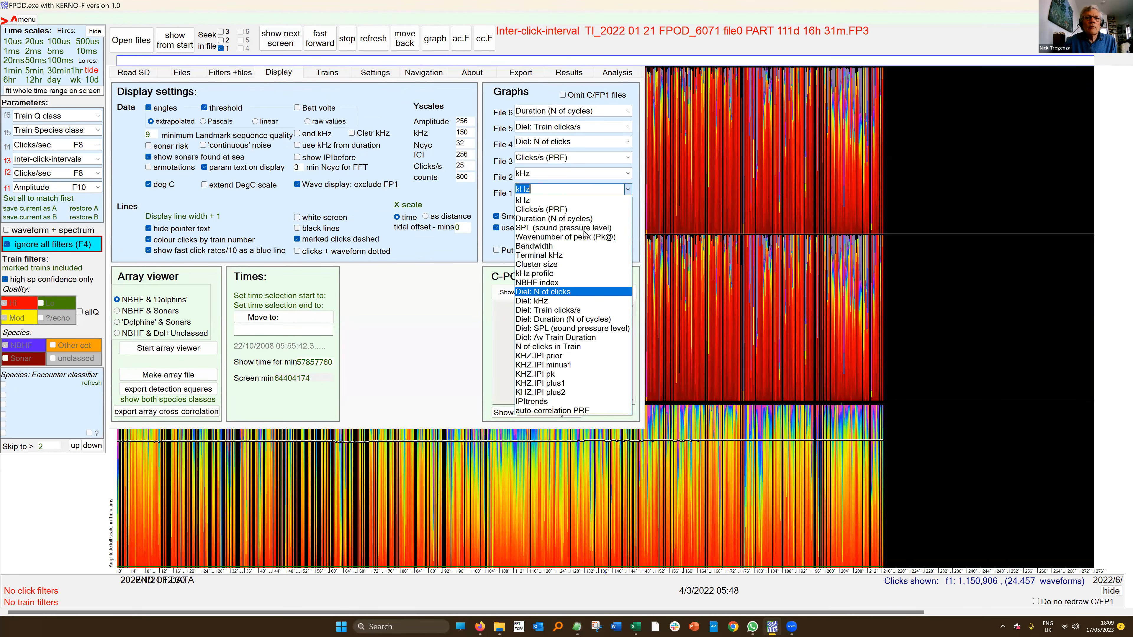
left_click(573, 293)
left_click(628, 174)
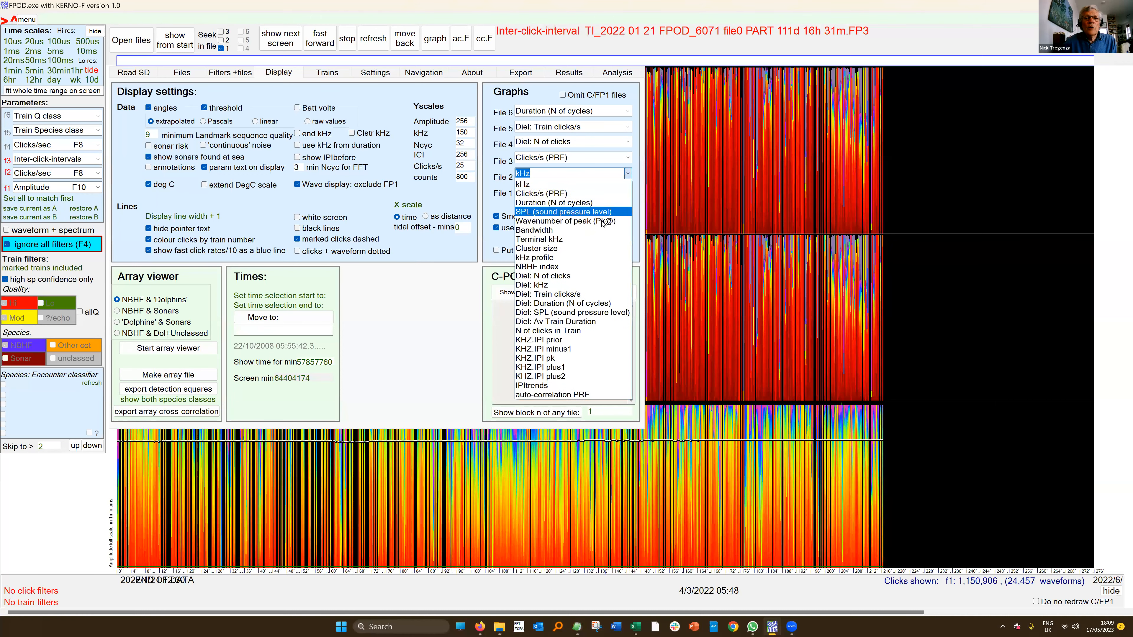
left_click(582, 294)
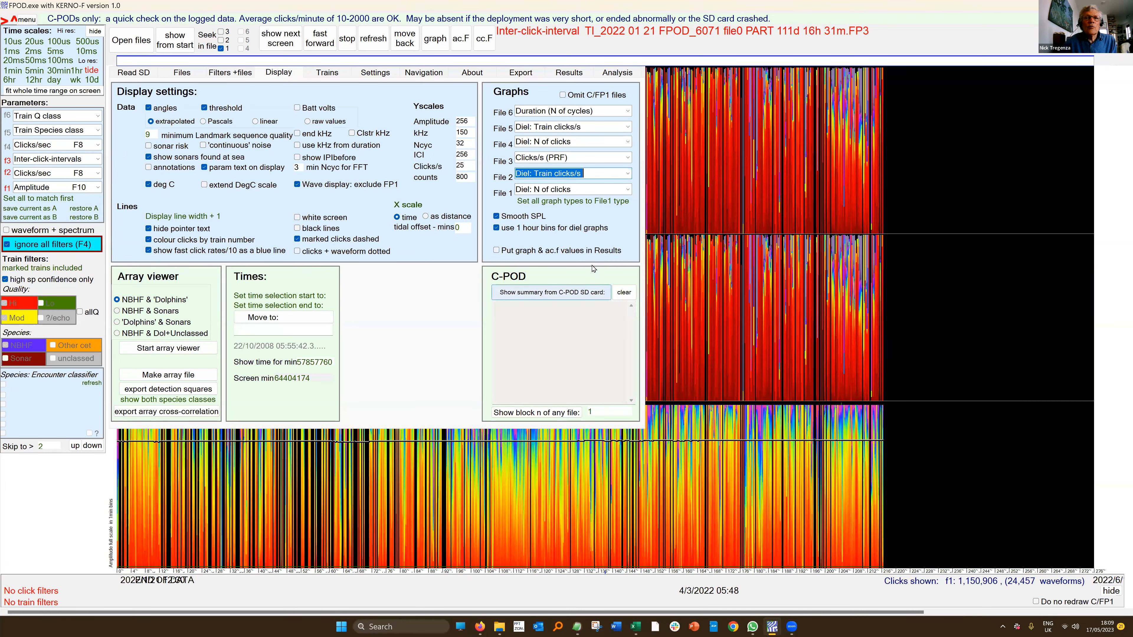
left_click(629, 159)
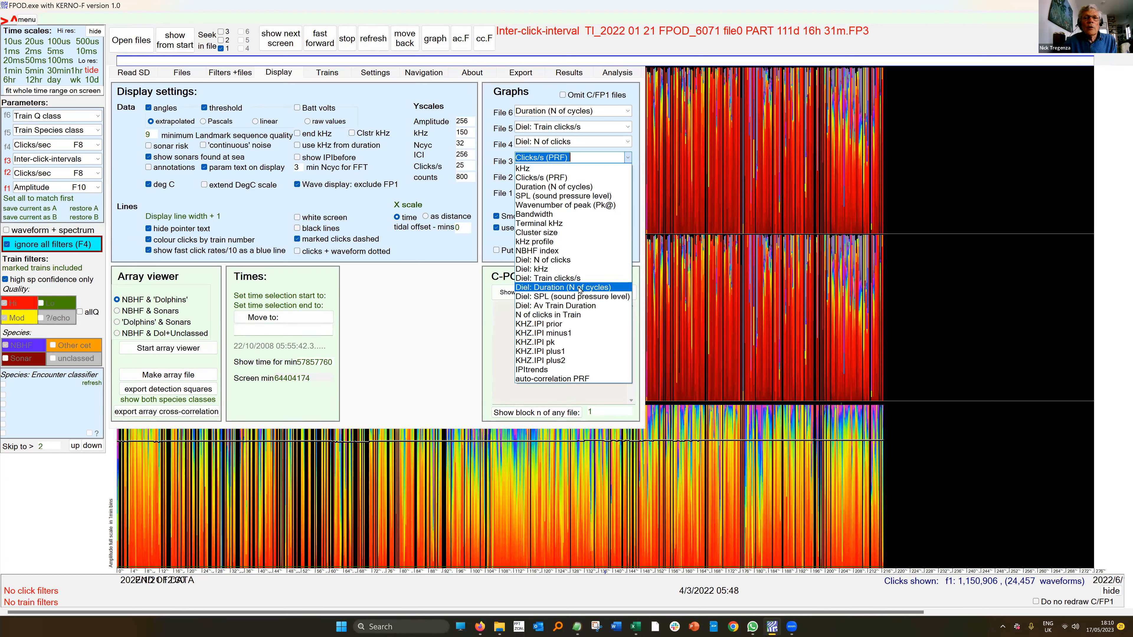
left_click(585, 306)
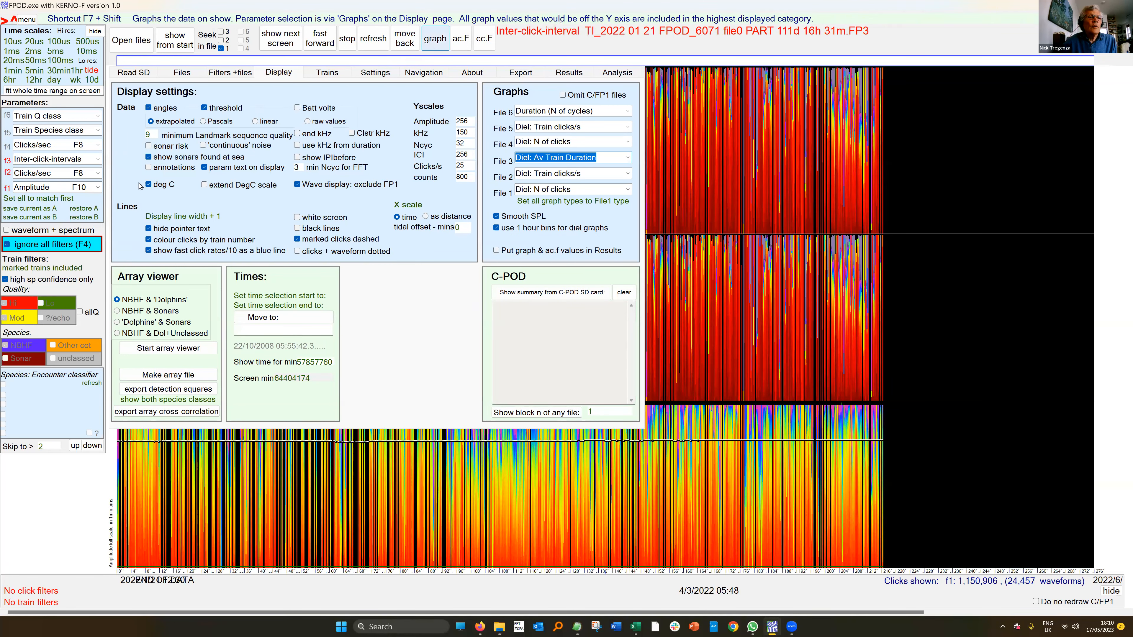
Step: Stop ignoring the filters so only Hi and Mod quality NBHF trains count, and plot the three diel graphs
left_click(49, 245)
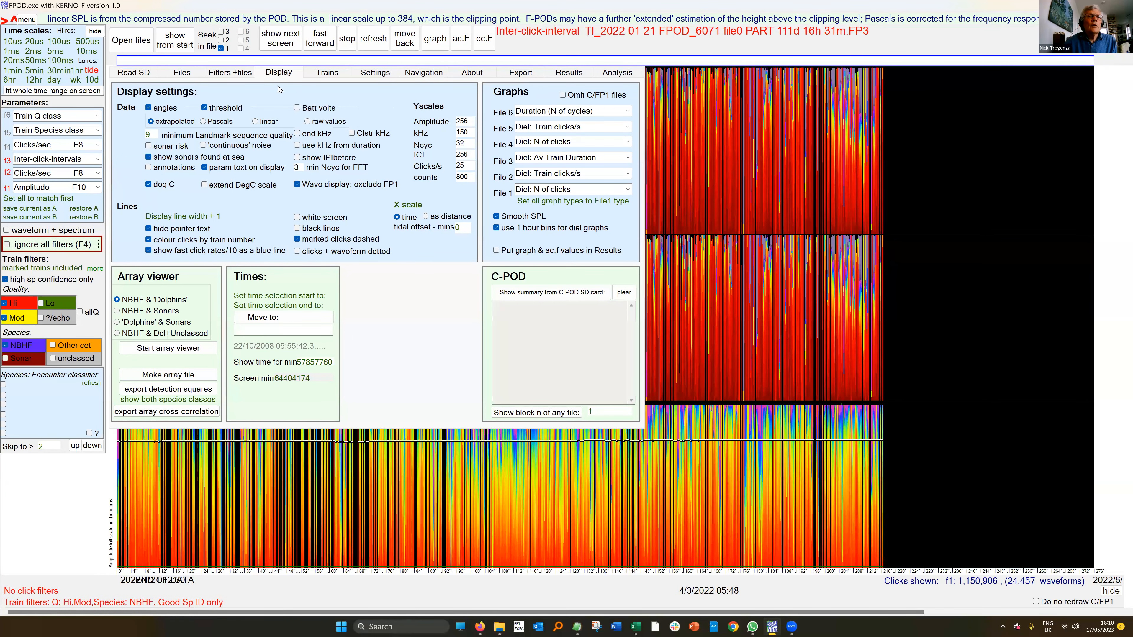
left_click(233, 75)
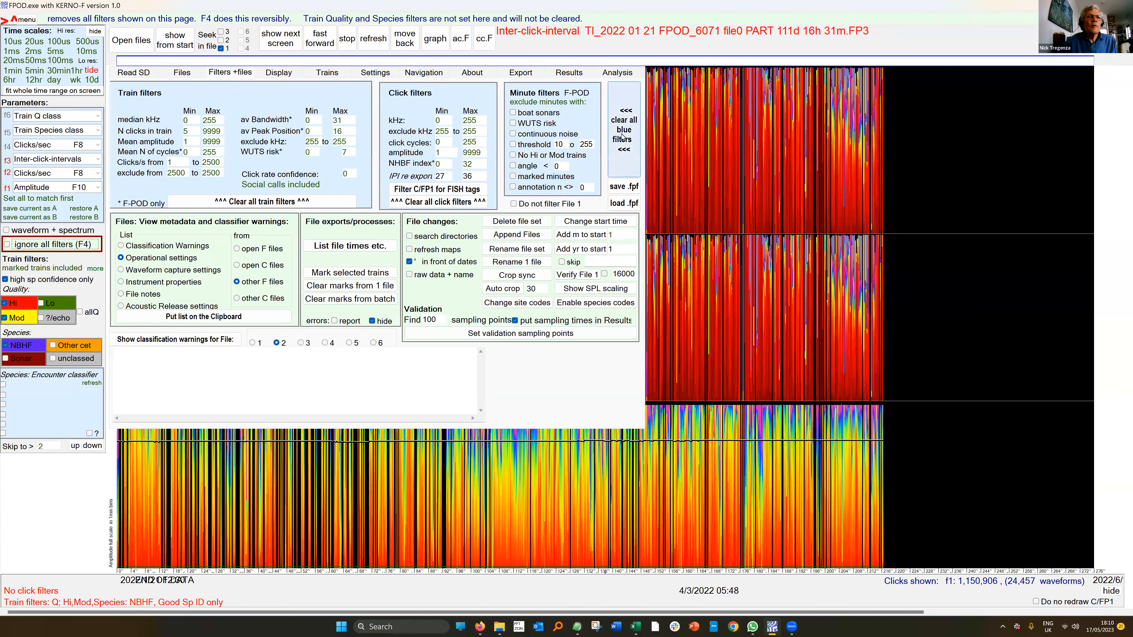
left_click(441, 48)
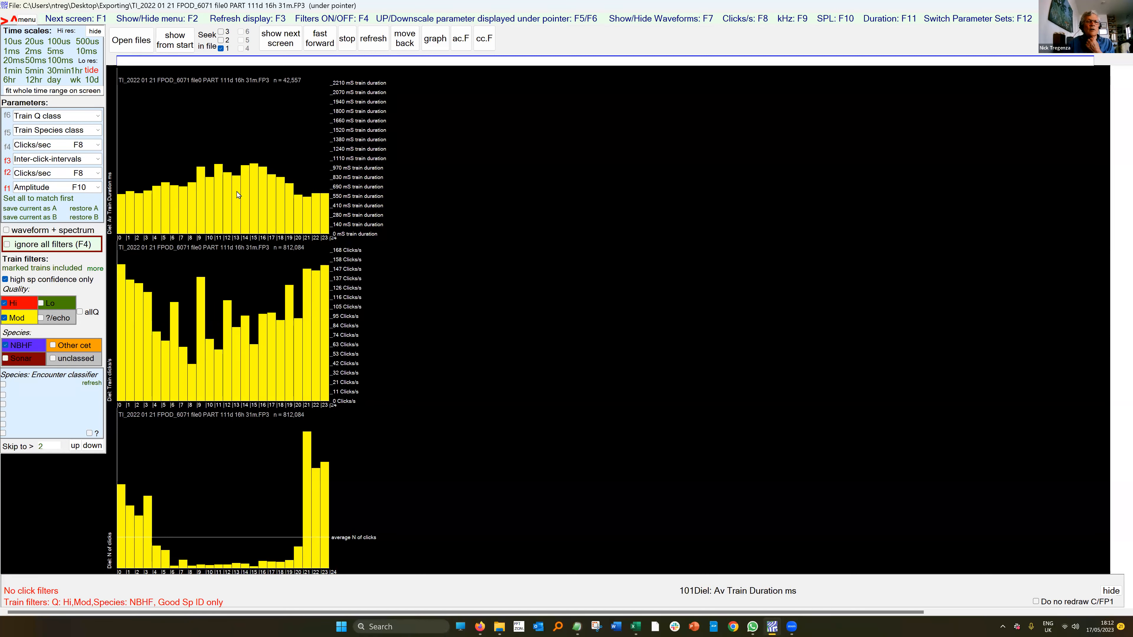
left_click(384, 41)
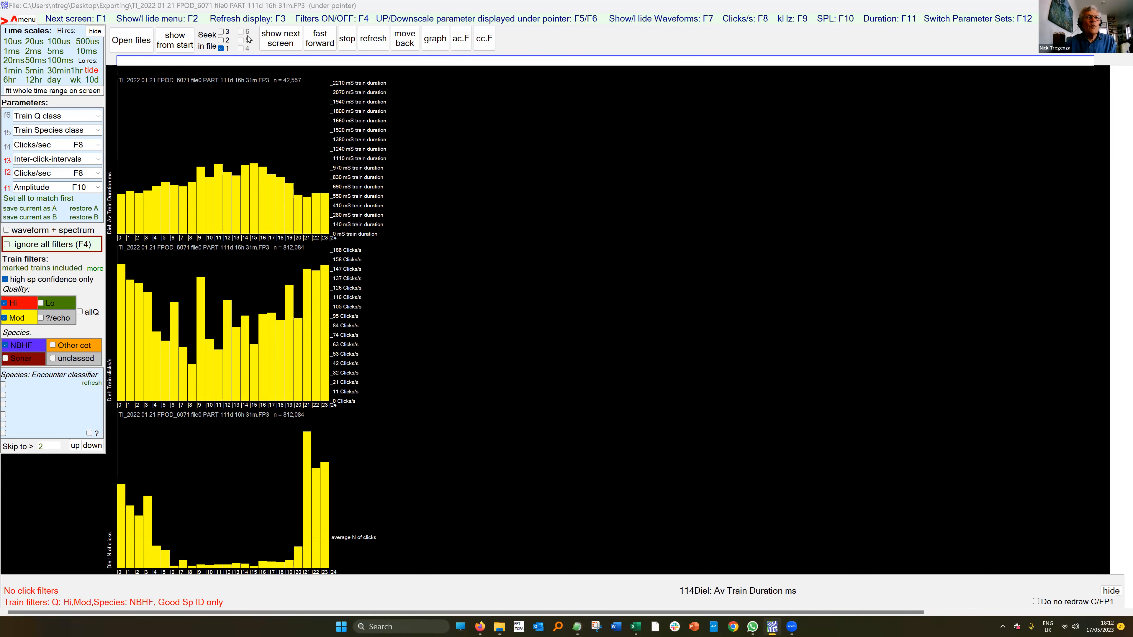
Step: Enable putting graph and ac.f values in the results, and redraw the diel graphs to list their hourly values
key("F2")
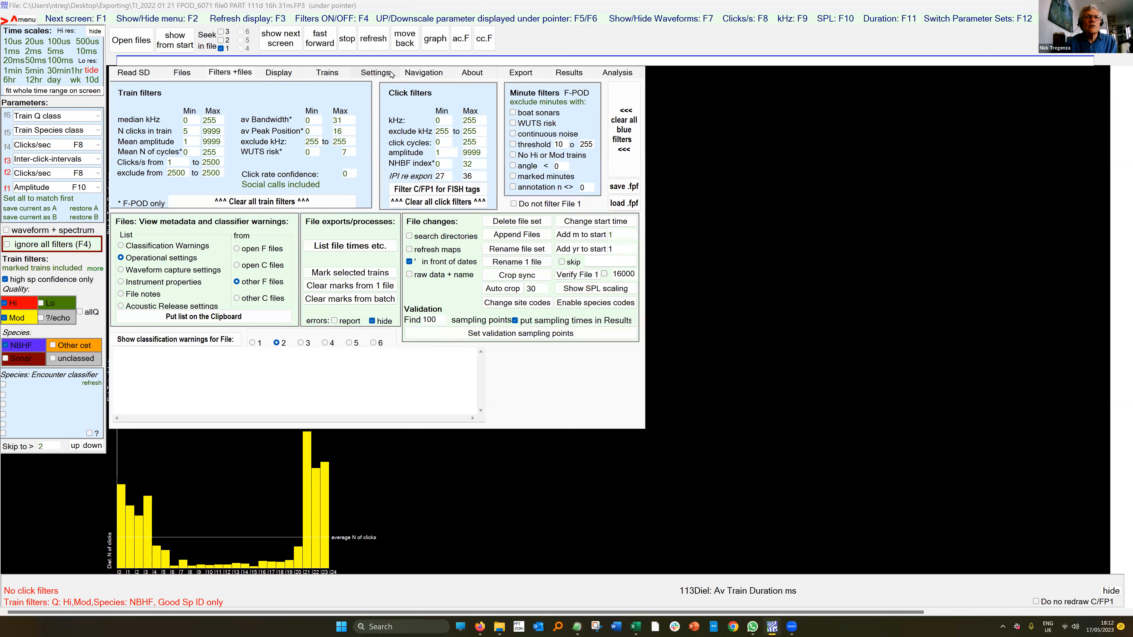
left_click(284, 76)
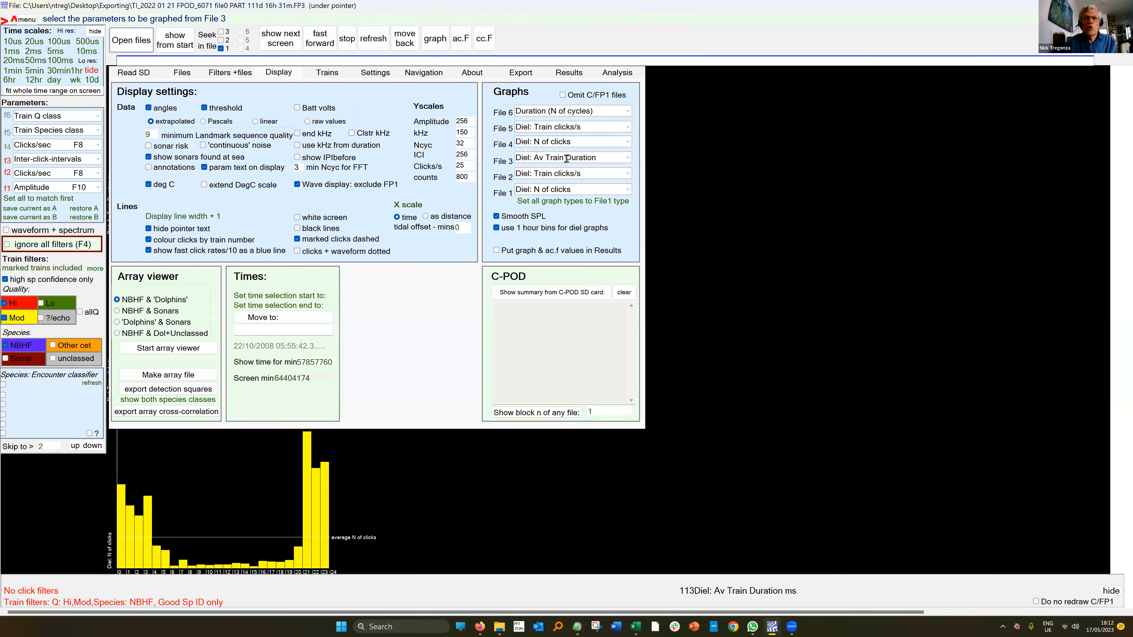
left_click(497, 252)
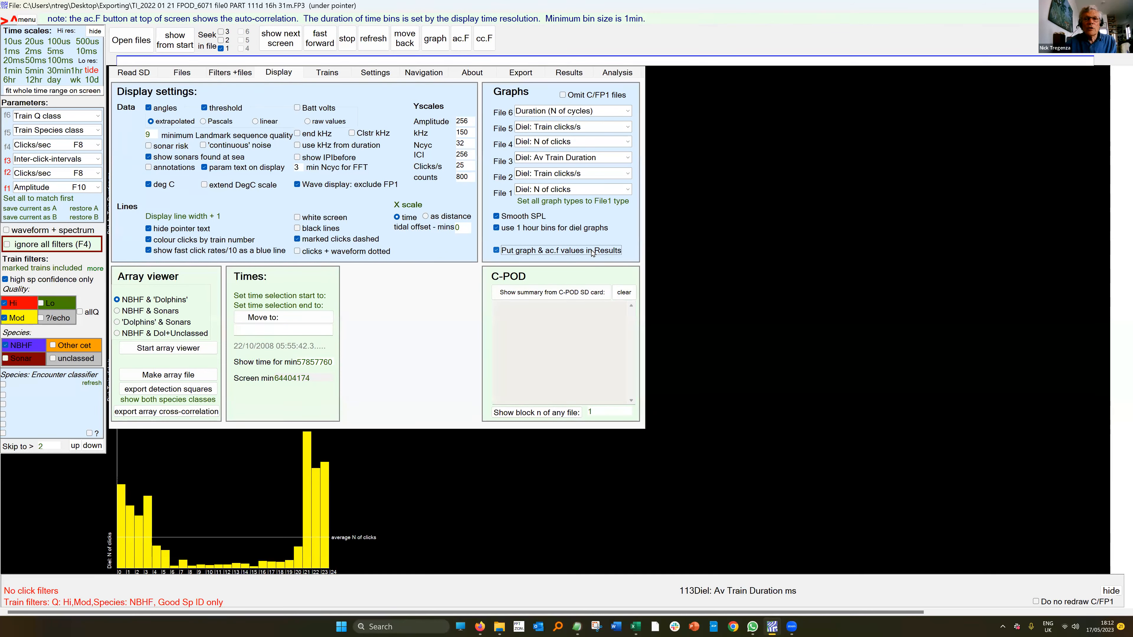
left_click(572, 75)
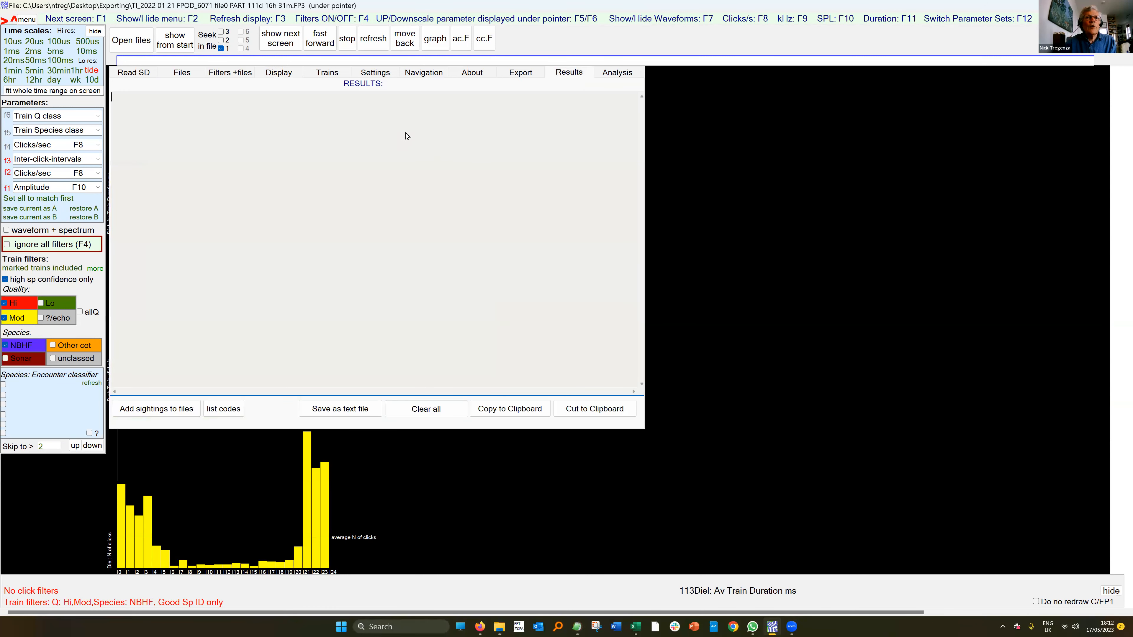
left_click(434, 39)
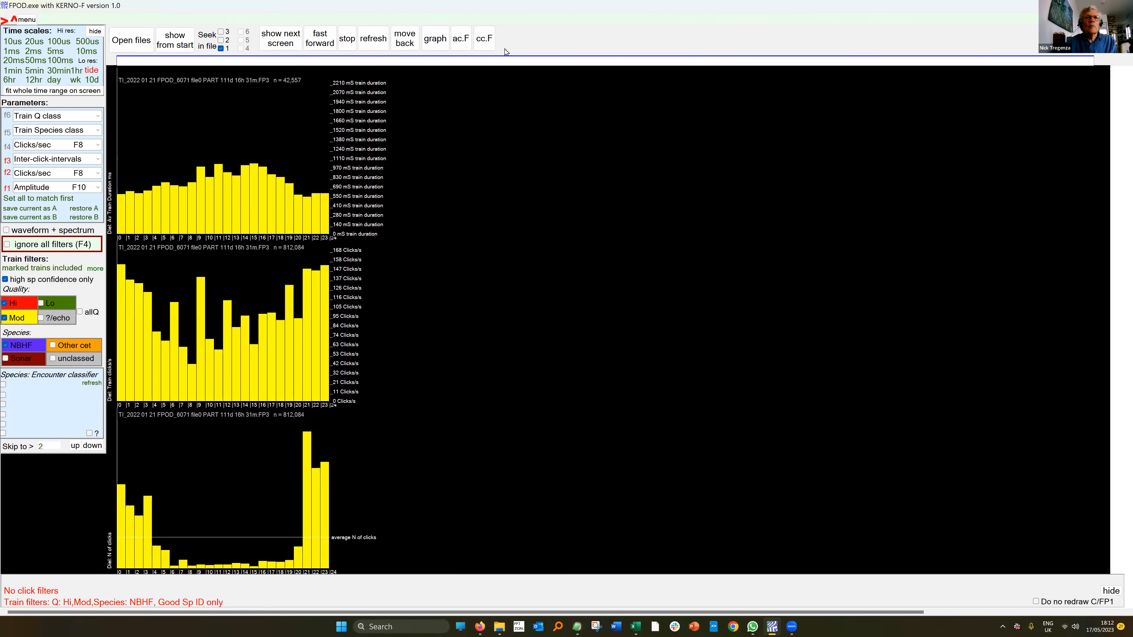
right_click(242, 188)
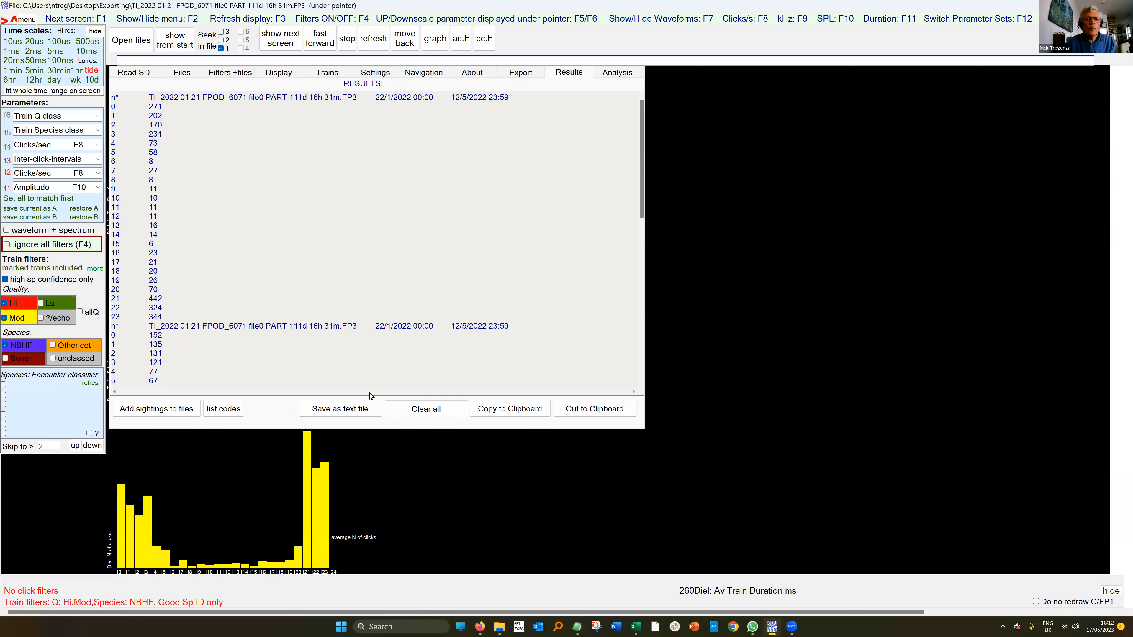
Step: Cut the hourly graph values from the results and paste them into a new sheet of Book1 in Excel
left_click(578, 411)
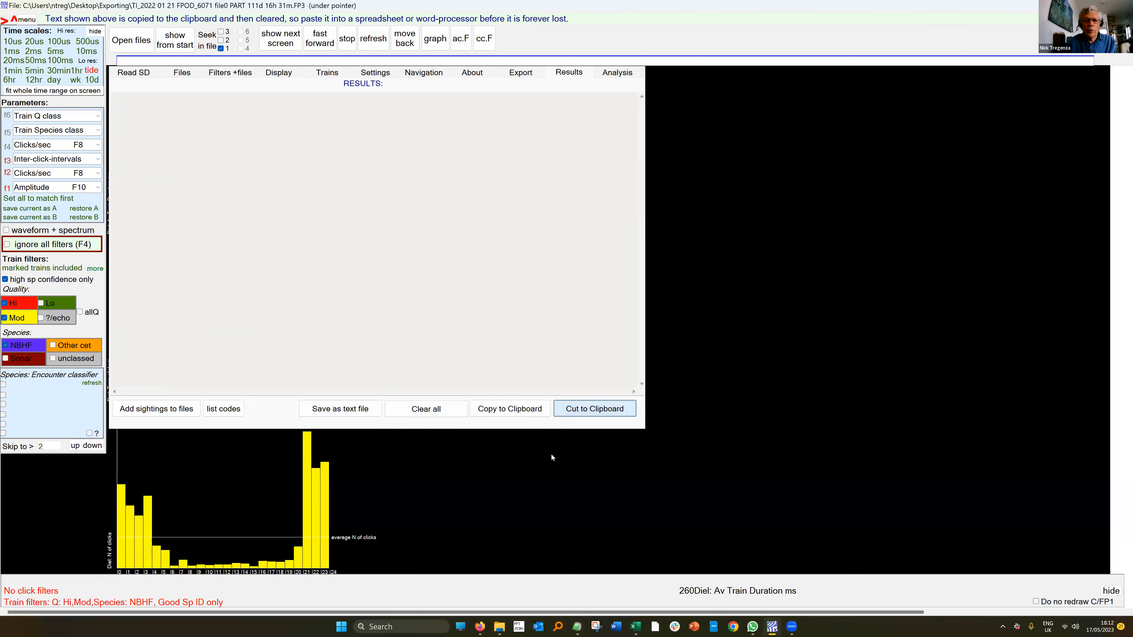
left_click(636, 626)
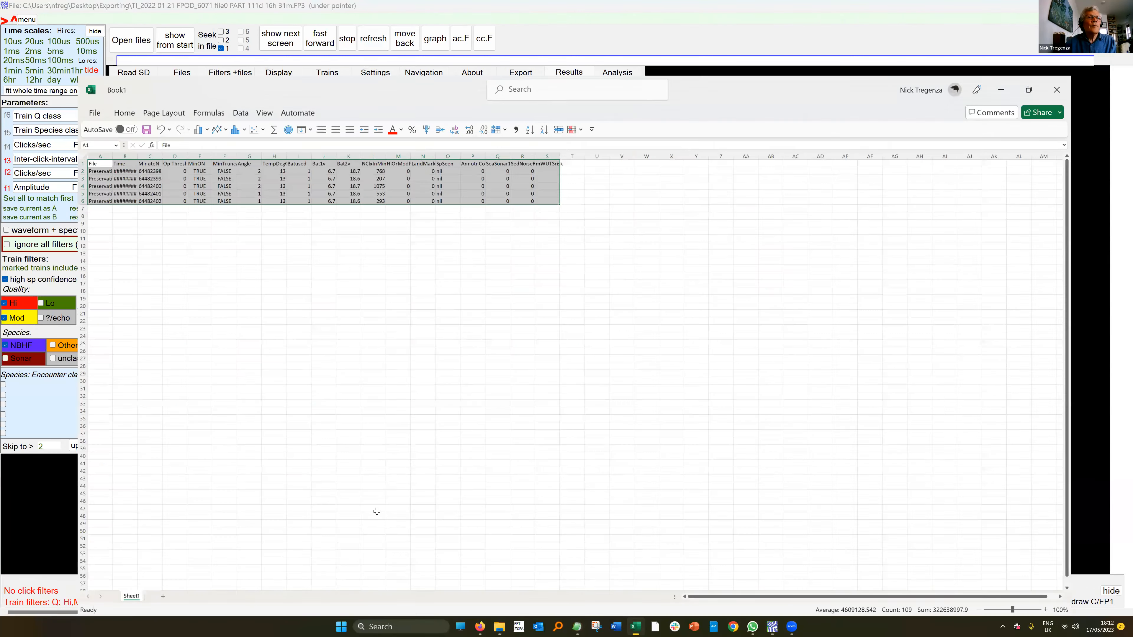
left_click(97, 595)
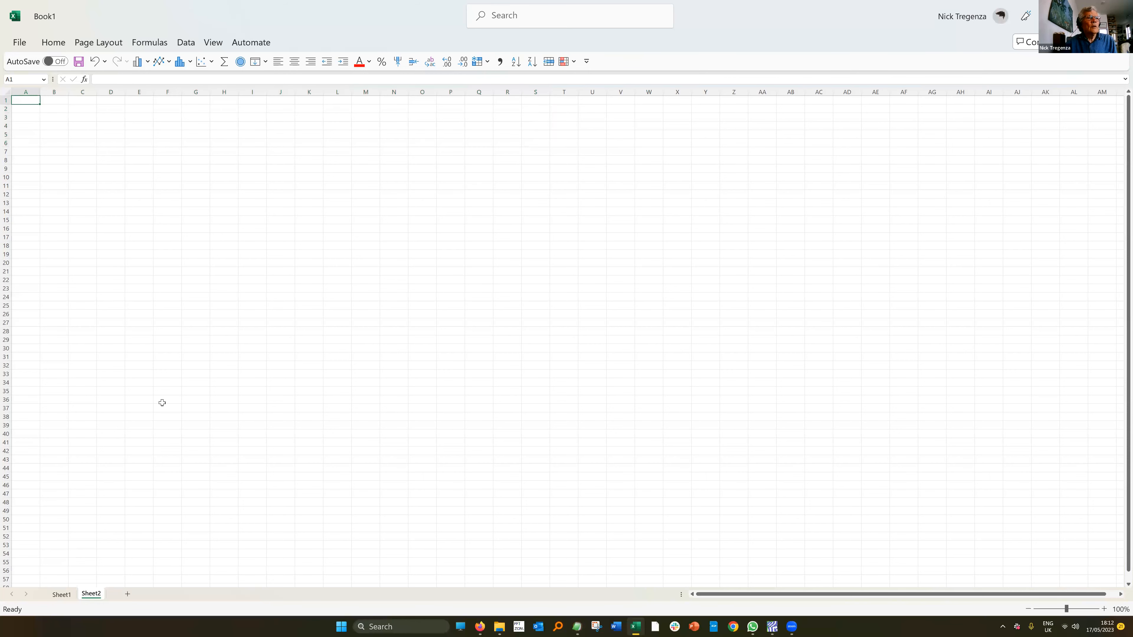
key("ctrl+v")
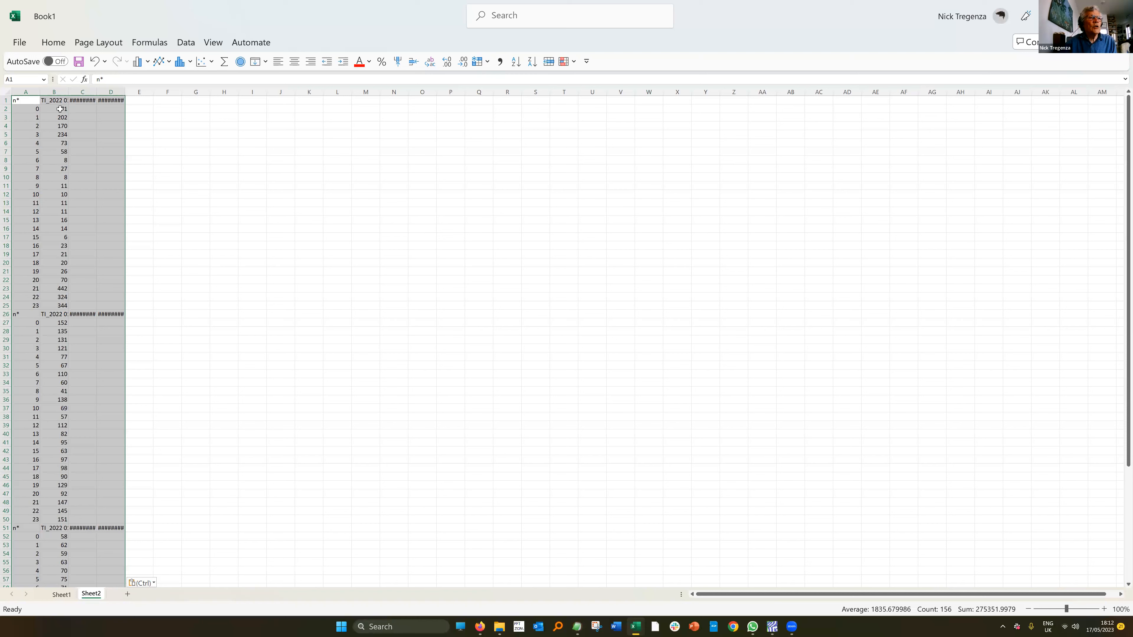
left_click_drag(29, 106, 53, 304)
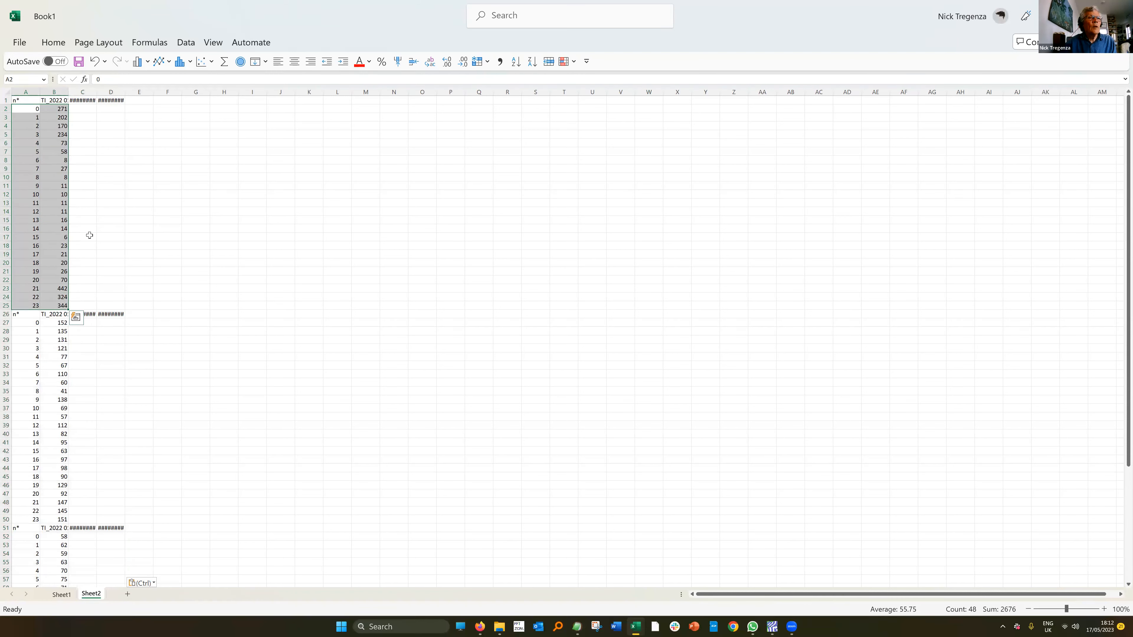
left_click(169, 62)
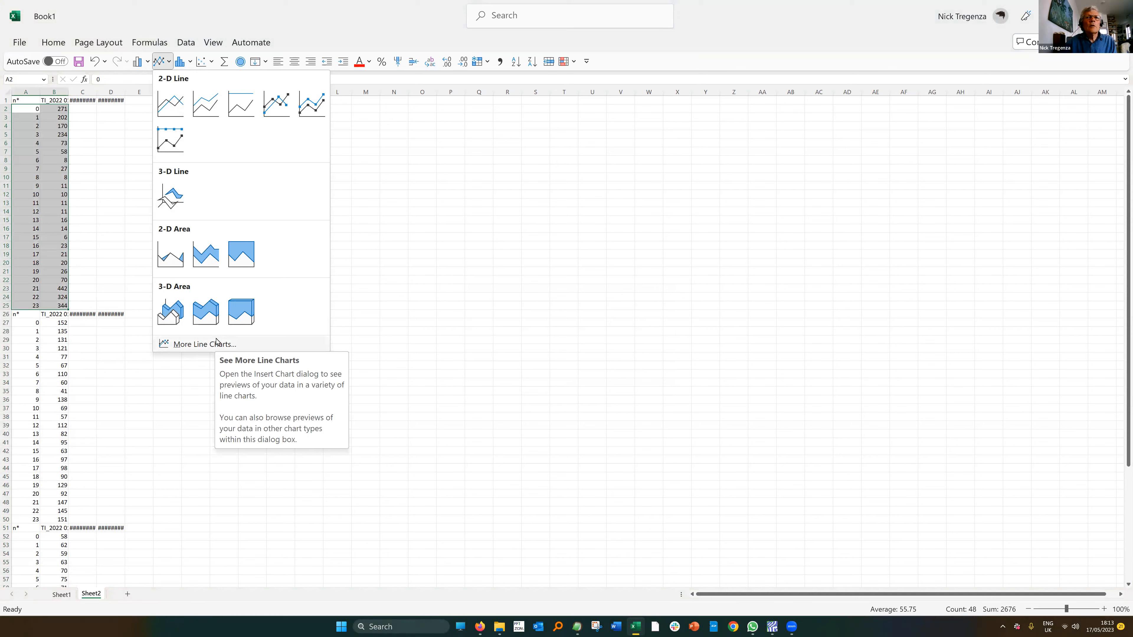
left_click(332, 248)
Step: Insert a 2-D line chart of the first block's hourly values in B2:B25, and place it enlarged beside the data near column L
left_click(62, 114)
left_click_drag(58, 109, 62, 305)
left_click(161, 63)
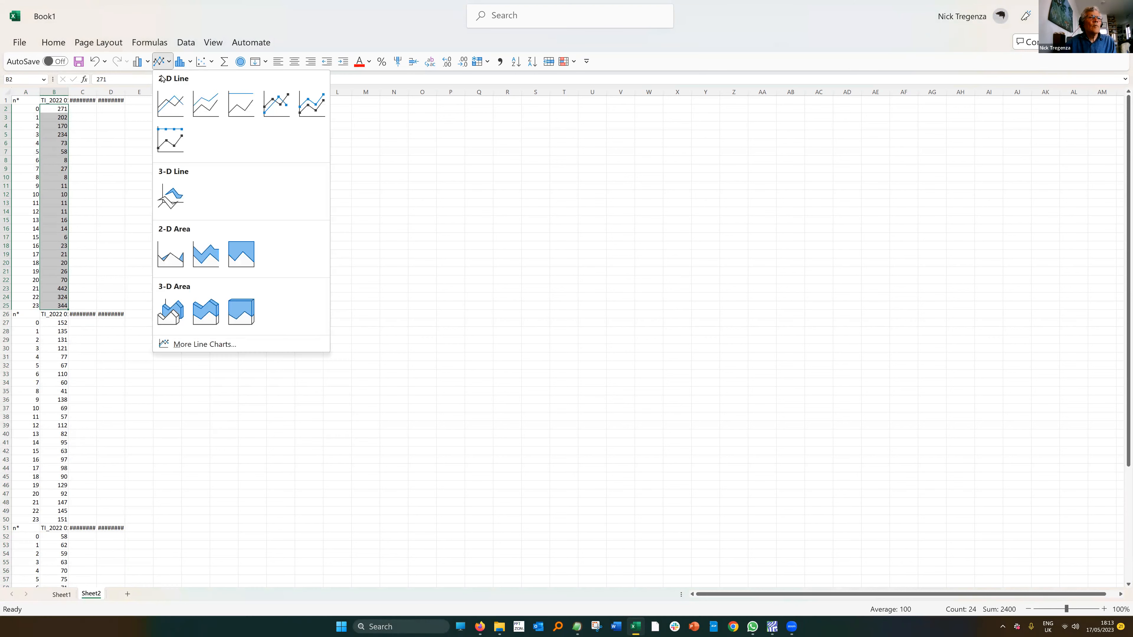
left_click(172, 107)
left_click_drag(620, 283, 496, 128)
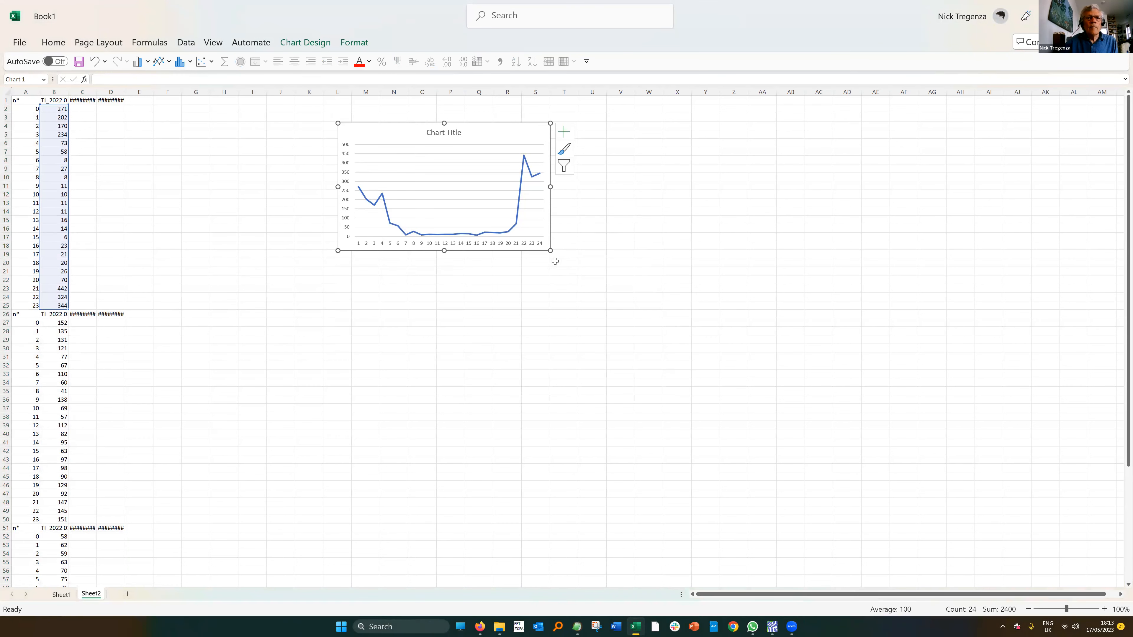
left_click_drag(551, 251, 587, 315)
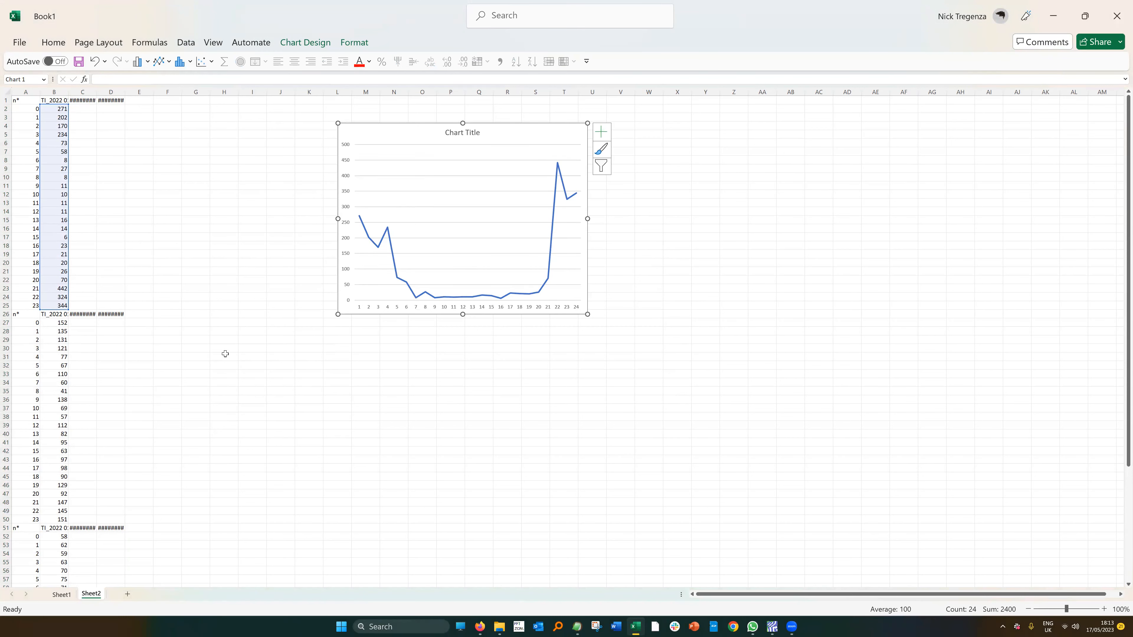
Step: Insert a 2-D line chart of the third block's hourly values in B52:B75
scroll(164, 420, "down", 8)
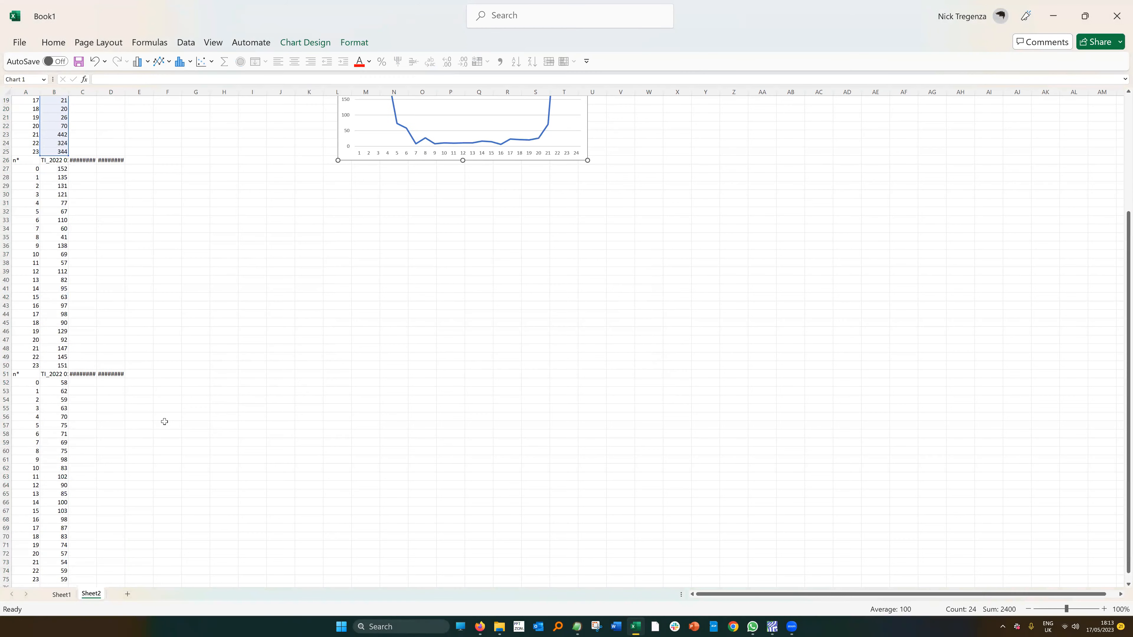
left_click_drag(52, 331, 54, 528)
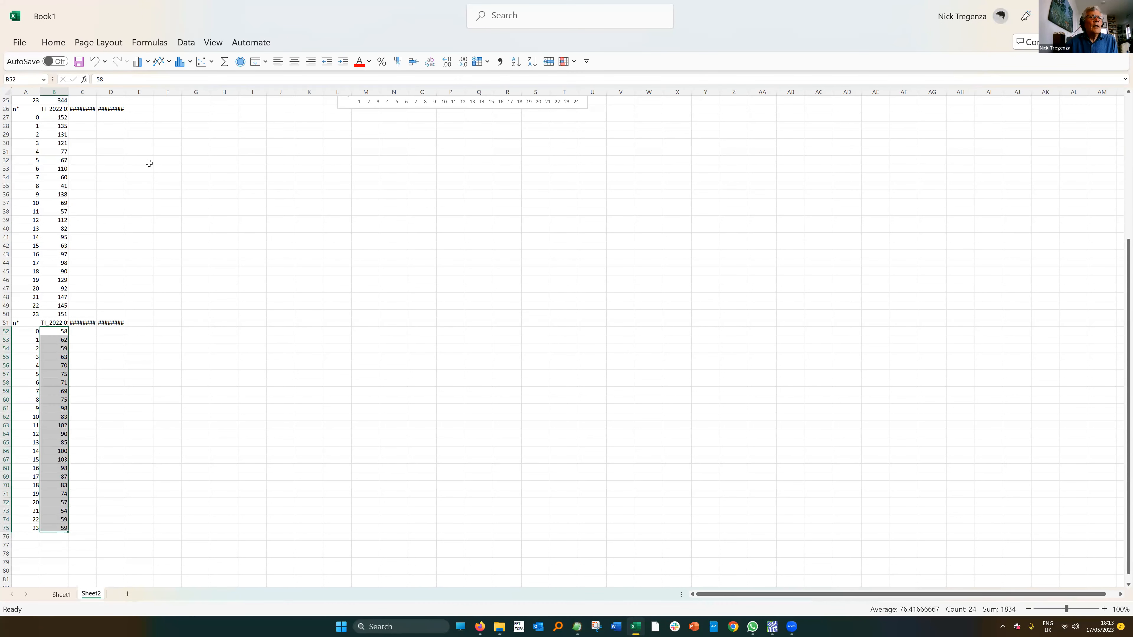
left_click(166, 61)
left_click(170, 103)
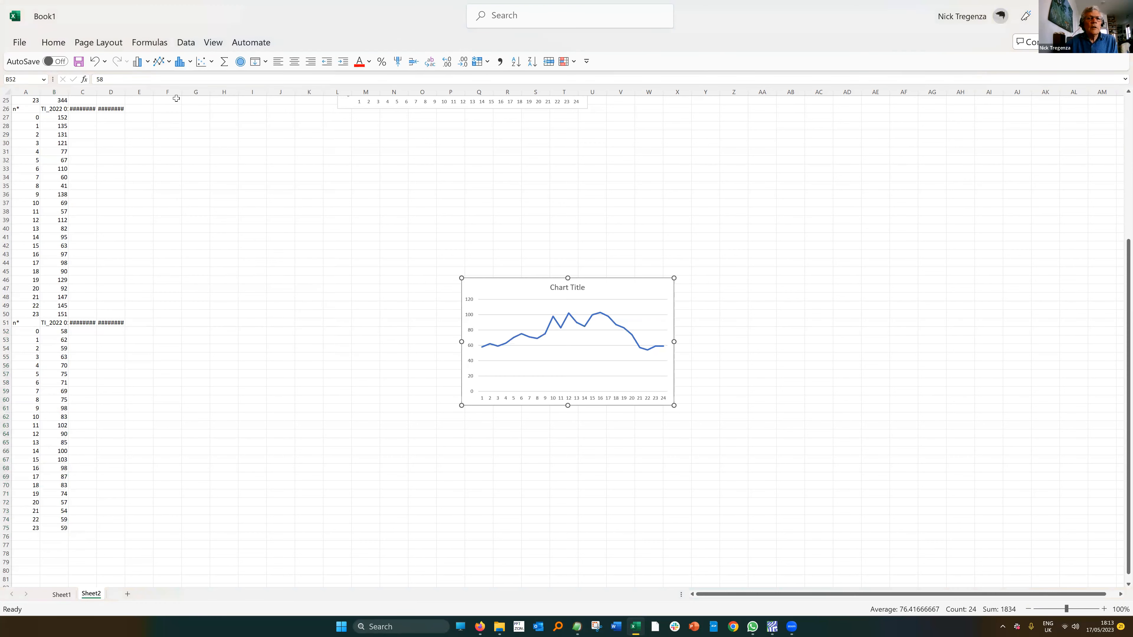
Step: Place the second line chart directly beneath the first one and enlarge it to about the same width
left_click_drag(640, 280, 516, 112)
left_click_drag(548, 240, 583, 258)
scroll(789, 353, "up", 8)
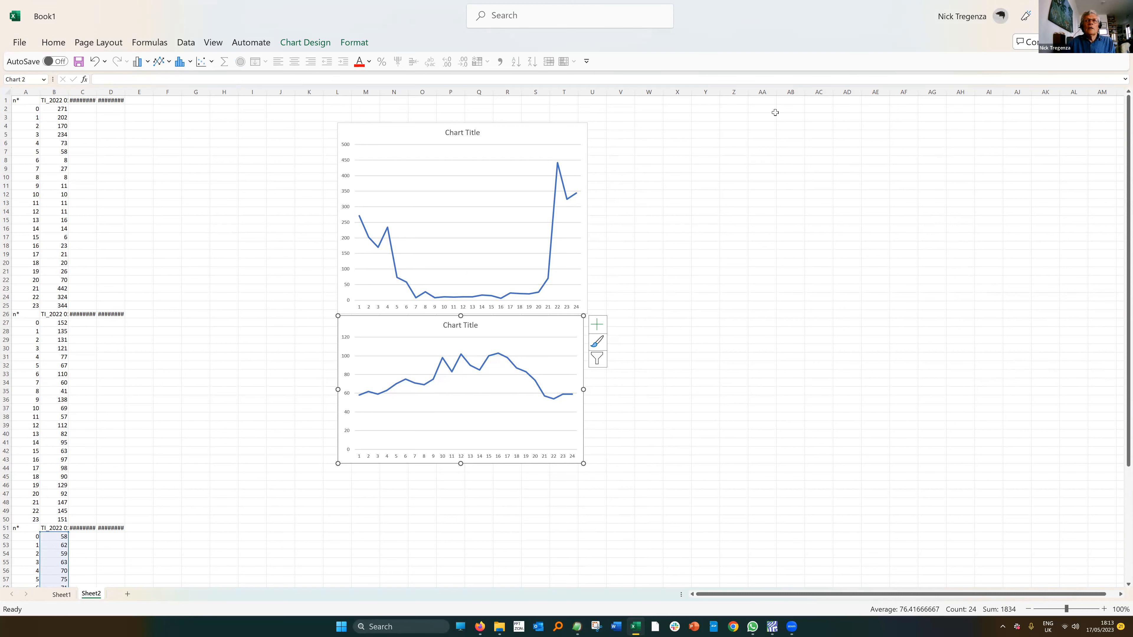
Step: Switch to the F-POD app and look through the graph types offered for File 1 in the display settings
left_click(772, 626)
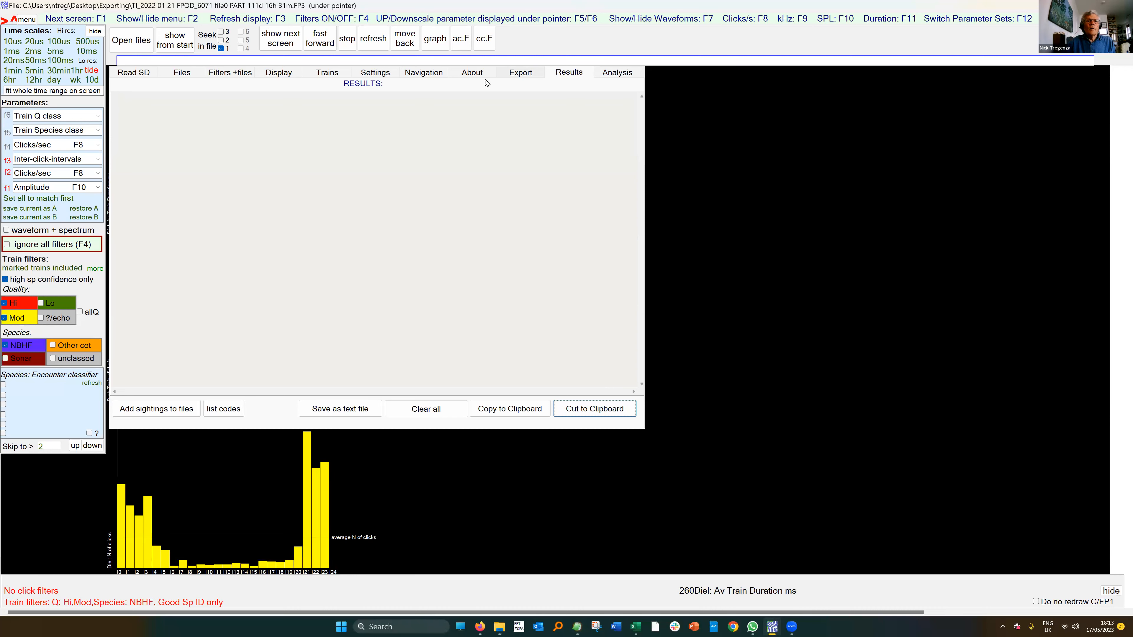
left_click(278, 73)
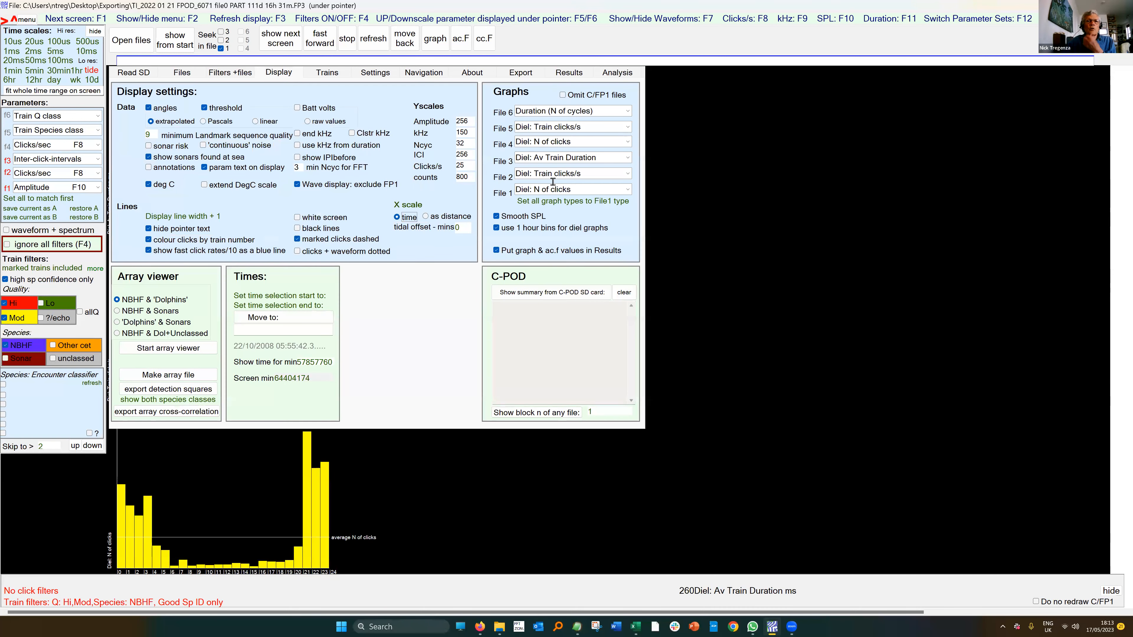
left_click(627, 189)
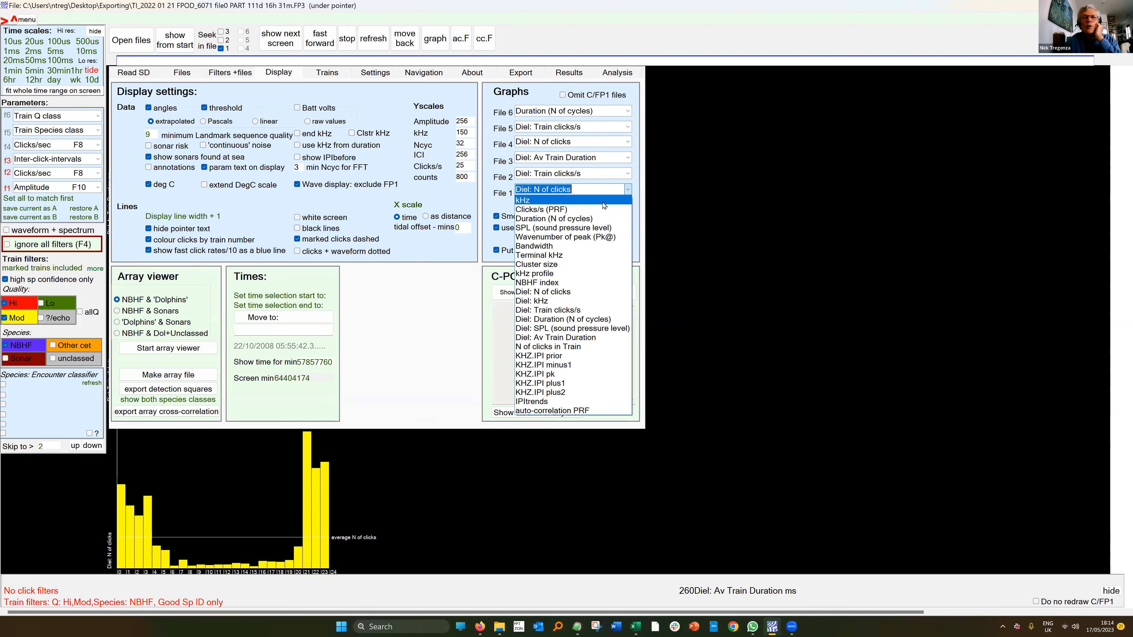
left_click(685, 207)
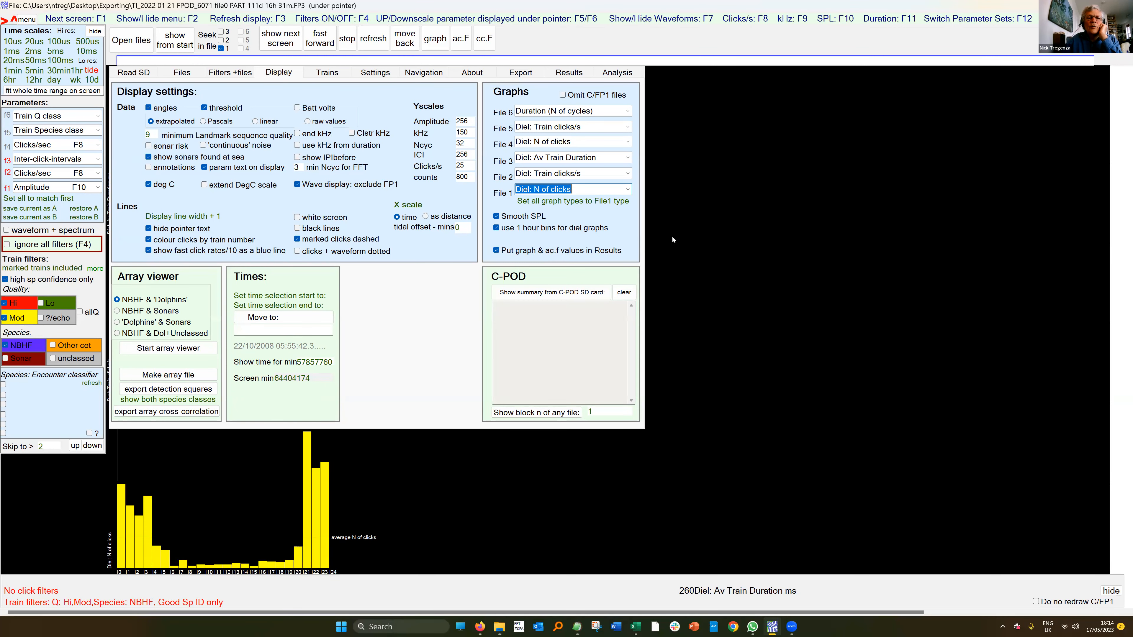
Step: Redraw the click data in place of the diel graphs, checking the list of open files along the way
left_click(373, 39)
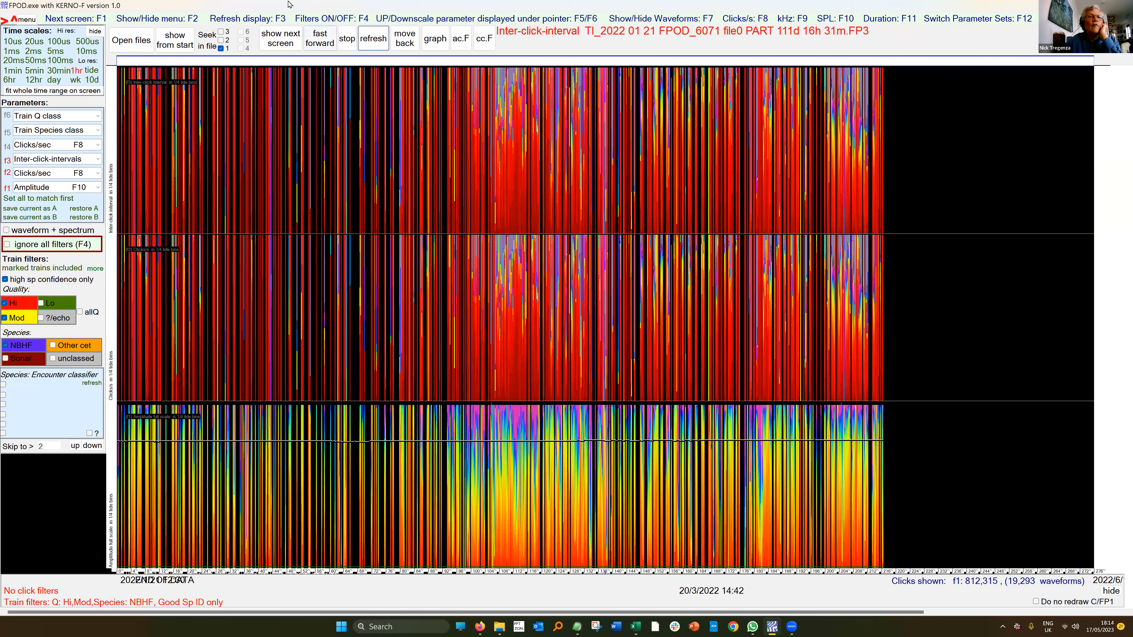
key("F2")
left_click(188, 73)
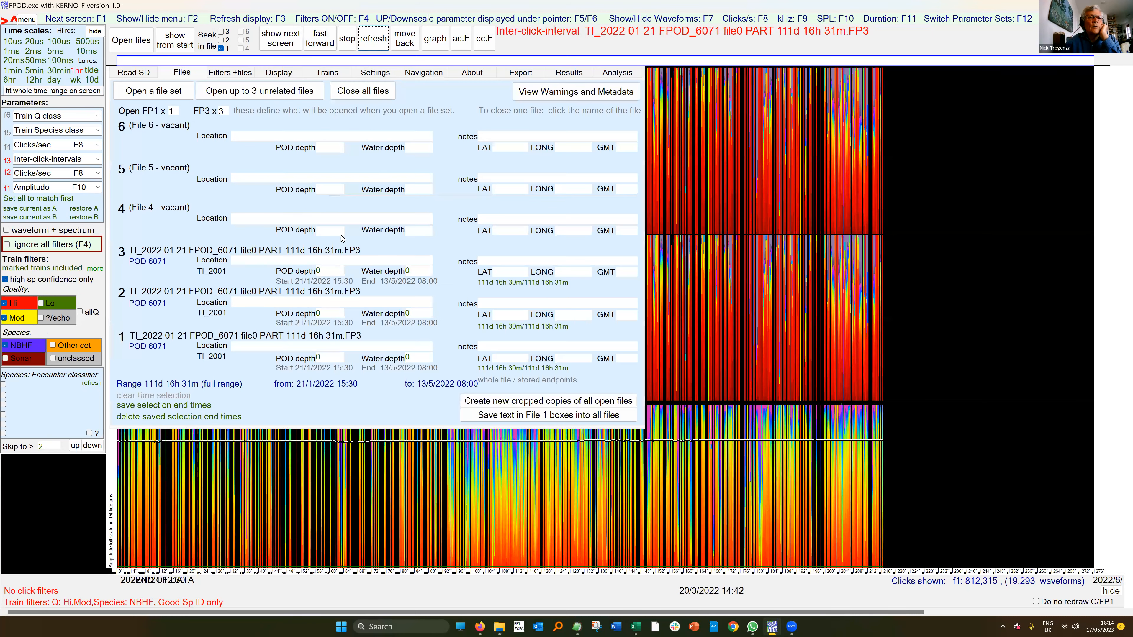
left_click(373, 49)
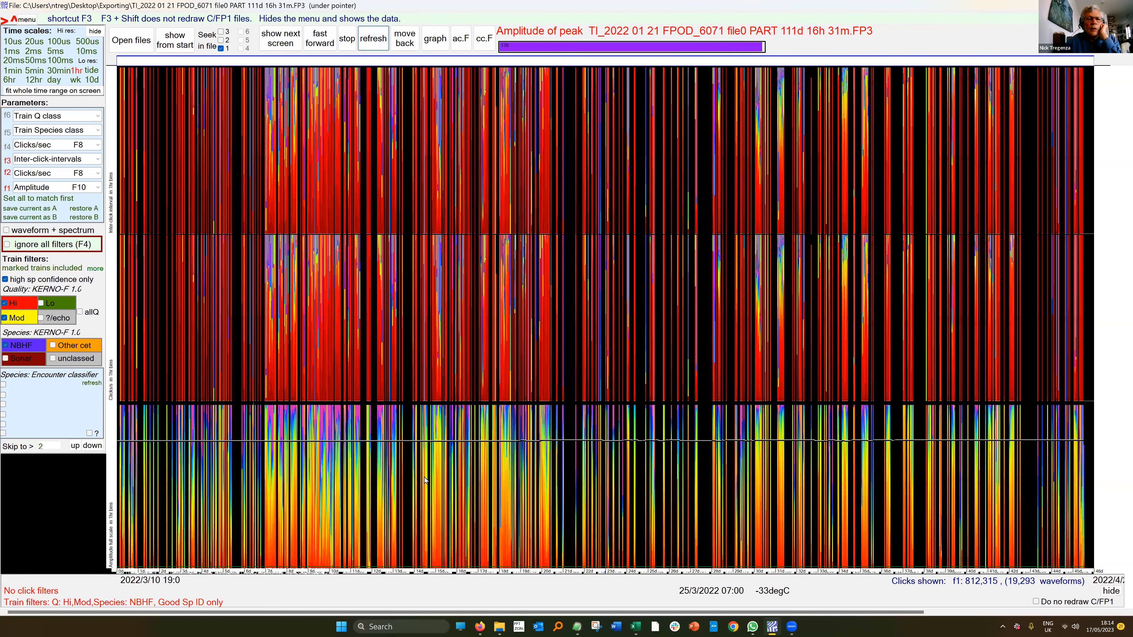
Step: Select the file shown in the amplitude plot for action and draw its autocorrelation graph (ac.F)
right_click(425, 480)
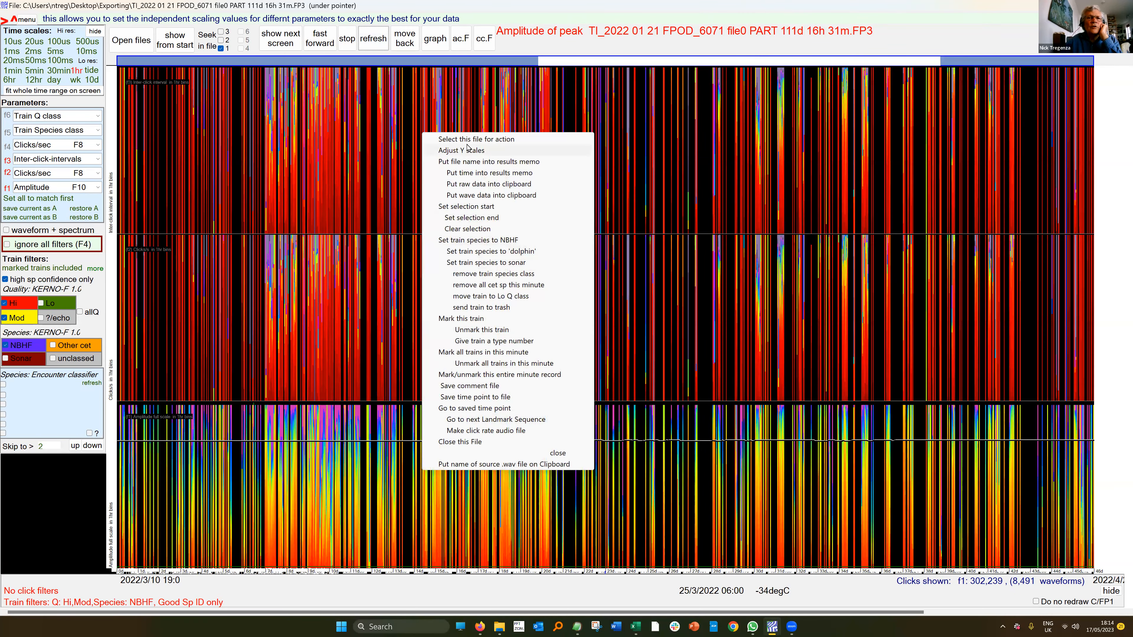
left_click(469, 139)
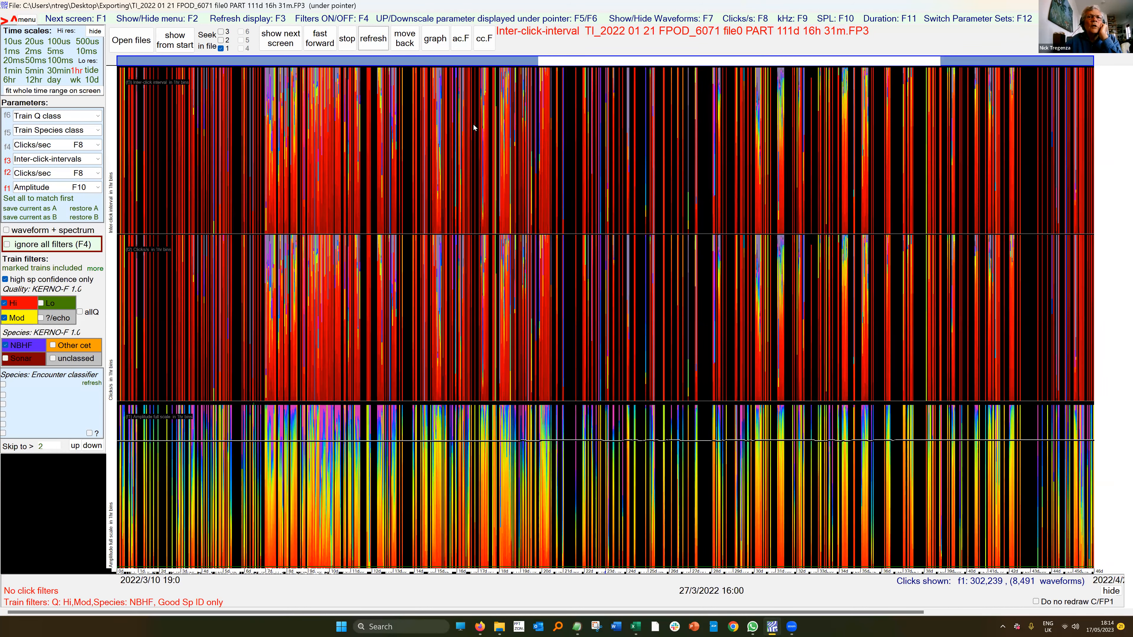
left_click(461, 44)
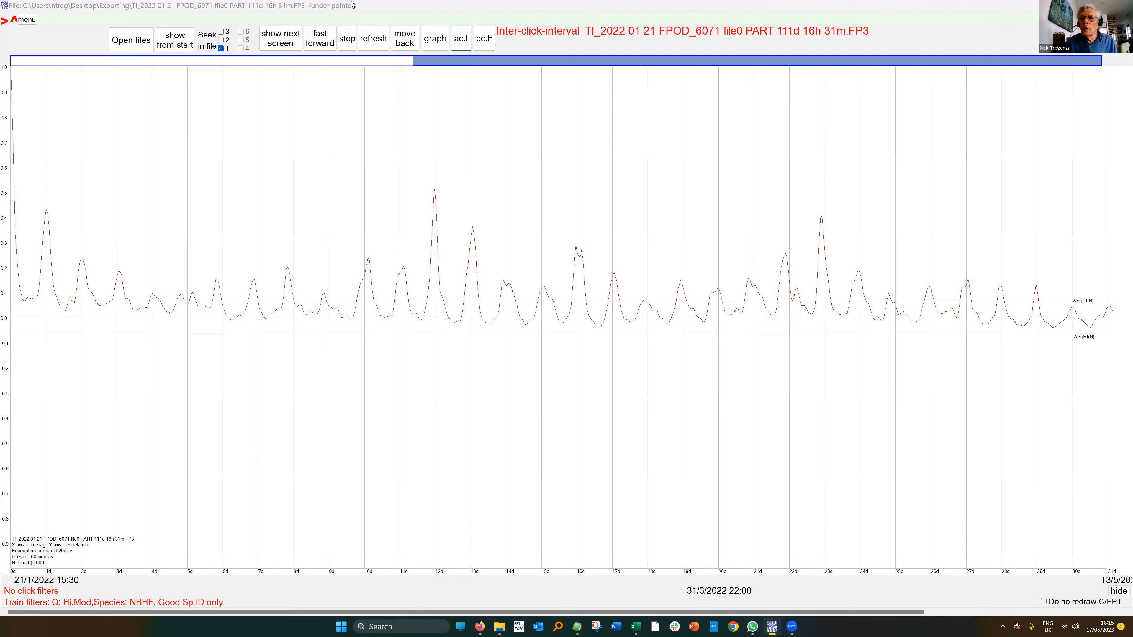
key("F8")
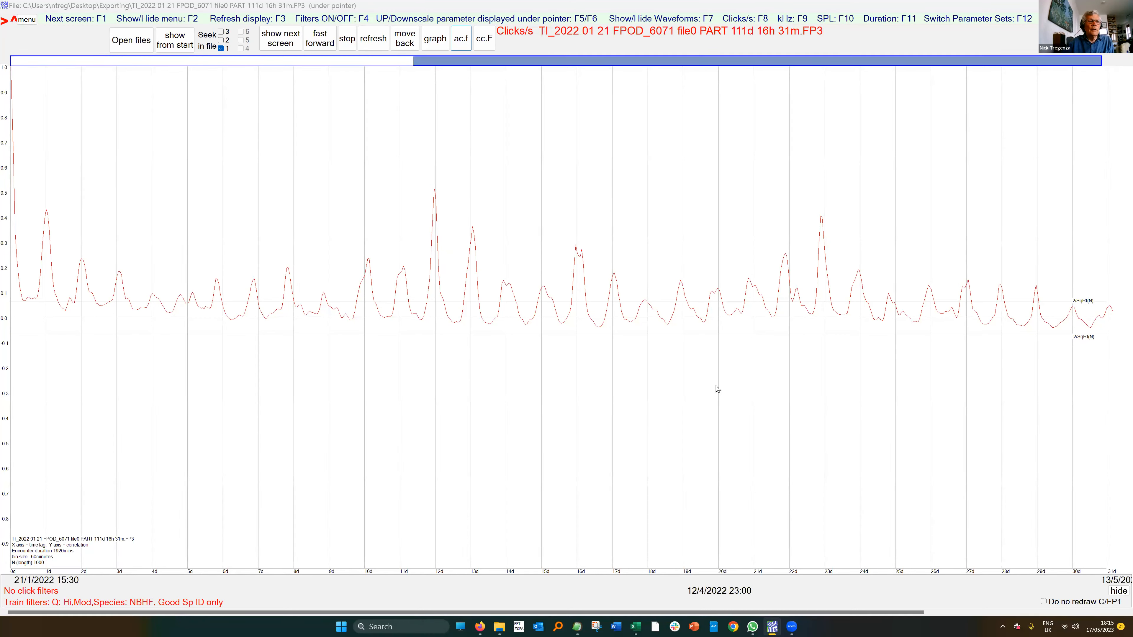
key("F5")
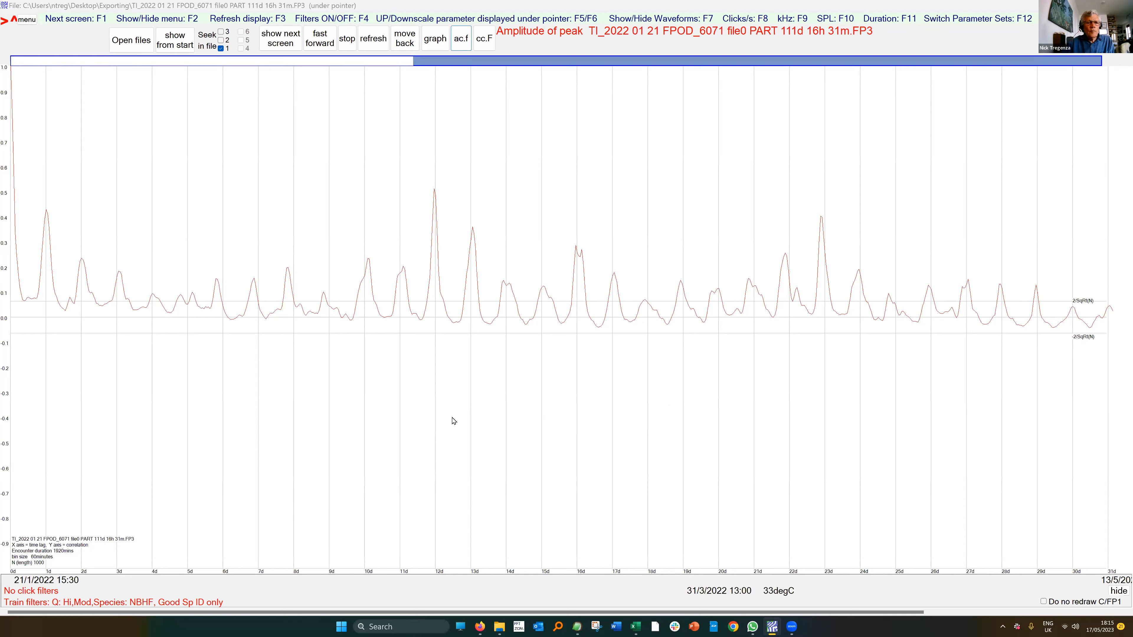